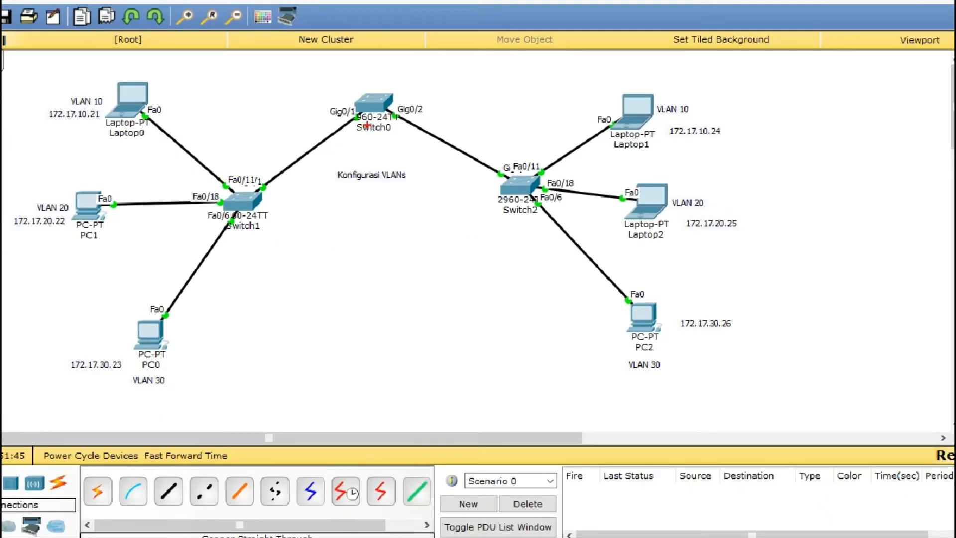
# Step: Circle Switch0, Switch2 and Switch1 in red on the network topology
pyautogui.moveTo(346, 85)
pyautogui.mouseDown()
pyautogui.moveTo(383, 157)
pyautogui.moveTo(420, 93)
pyautogui.moveTo(352, 92)
pyautogui.mouseUp()
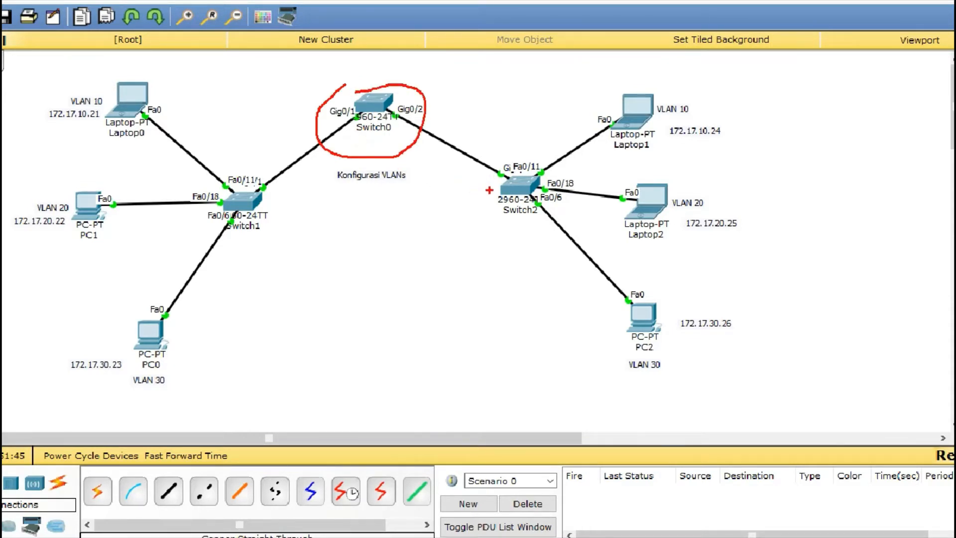
pyautogui.moveTo(508, 165)
pyautogui.mouseDown()
pyautogui.moveTo(495, 229)
pyautogui.moveTo(541, 170)
pyautogui.moveTo(467, 166)
pyautogui.mouseUp()
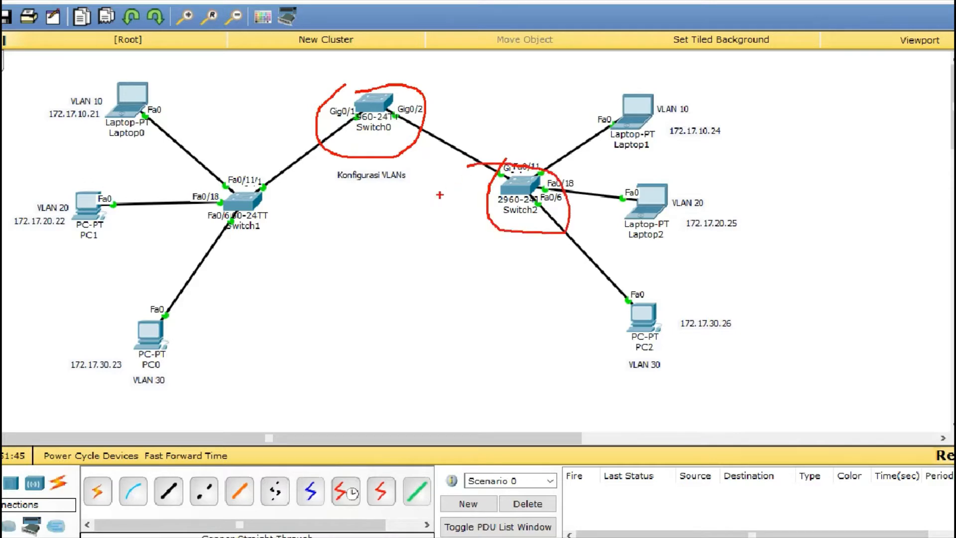
pyautogui.moveTo(281, 190)
pyautogui.mouseDown()
pyautogui.moveTo(216, 190)
pyautogui.moveTo(298, 227)
pyautogui.moveTo(284, 186)
pyautogui.mouseUp()
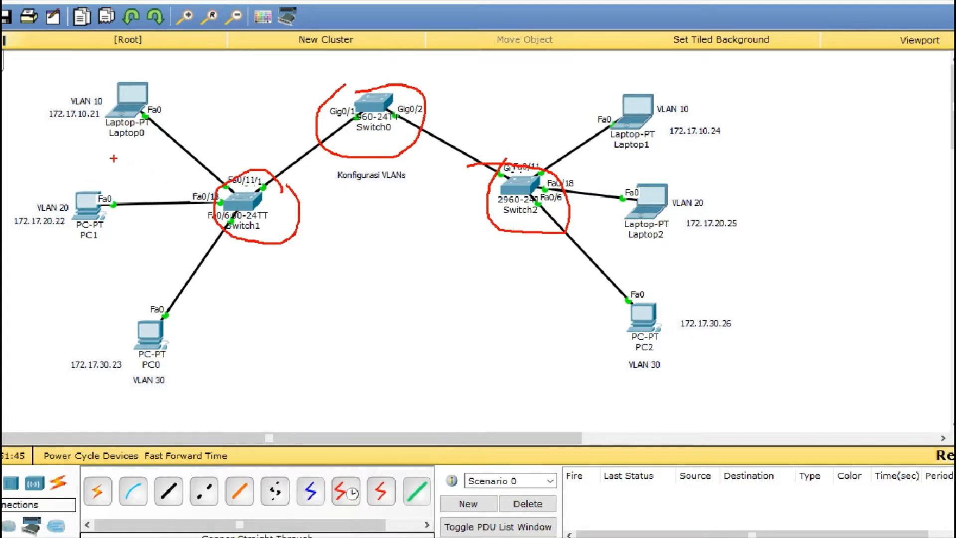
# Step: Mark the VLAN 10, VLAN 20 and VLAN 30 labels of the end devices on both sides of the topology in red
pyautogui.moveTo(96, 69)
pyautogui.mouseDown()
pyautogui.moveTo(50, 92)
pyautogui.moveTo(120, 130)
pyautogui.moveTo(96, 69)
pyautogui.mouseUp()
pyautogui.moveTo(62, 182)
pyautogui.mouseDown()
pyautogui.moveTo(44, 221)
pyautogui.moveTo(68, 170)
pyautogui.mouseUp()
pyautogui.moveTo(136, 363)
pyautogui.mouseDown()
pyautogui.moveTo(136, 393)
pyautogui.moveTo(164, 366)
pyautogui.mouseUp()
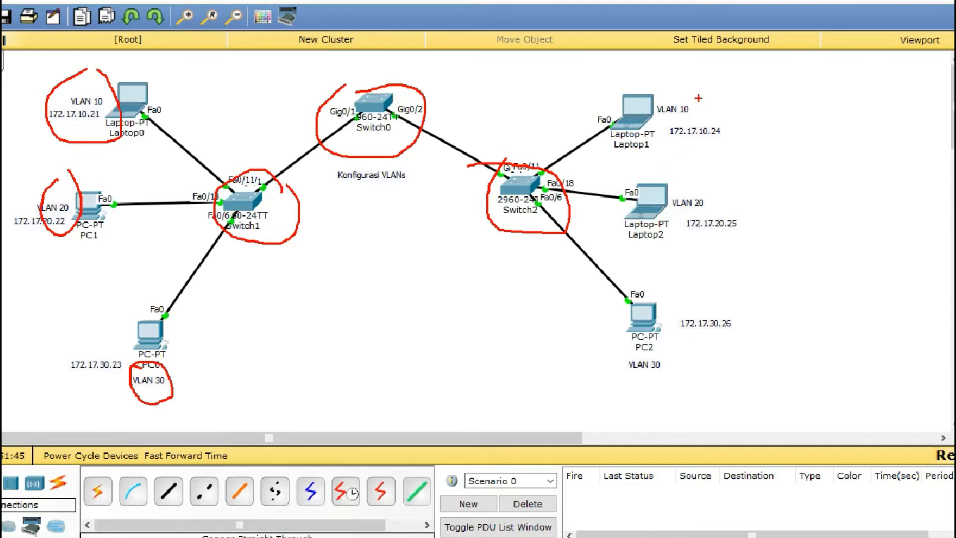
pyautogui.moveTo(688, 91)
pyautogui.mouseDown()
pyautogui.moveTo(656, 109)
pyautogui.moveTo(703, 130)
pyautogui.moveTo(658, 96)
pyautogui.mouseUp()
pyautogui.moveTo(670, 191); pyautogui.dragTo(696, 208)
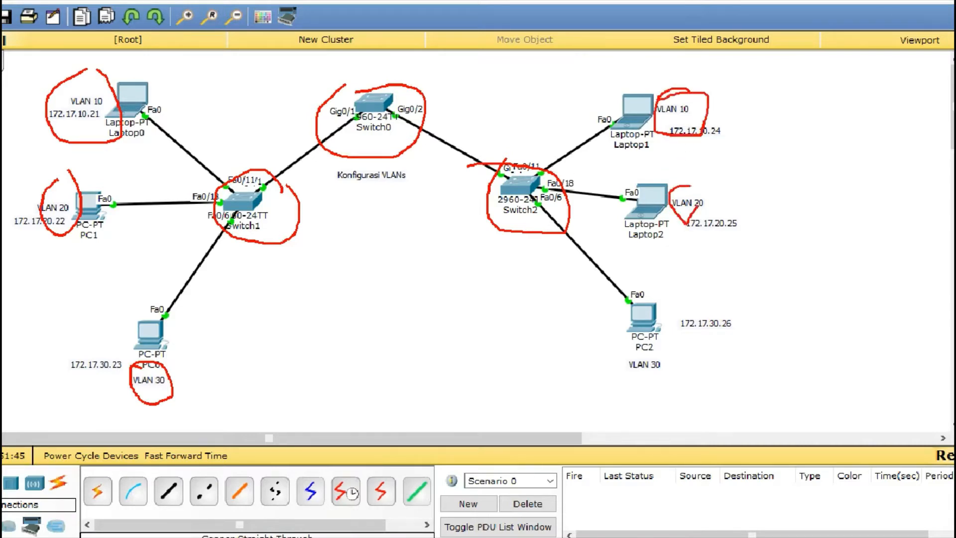
pyautogui.moveTo(661, 337)
pyautogui.mouseDown()
pyautogui.moveTo(619, 349)
pyautogui.moveTo(647, 381)
pyautogui.moveTo(657, 342)
pyautogui.mouseUp()
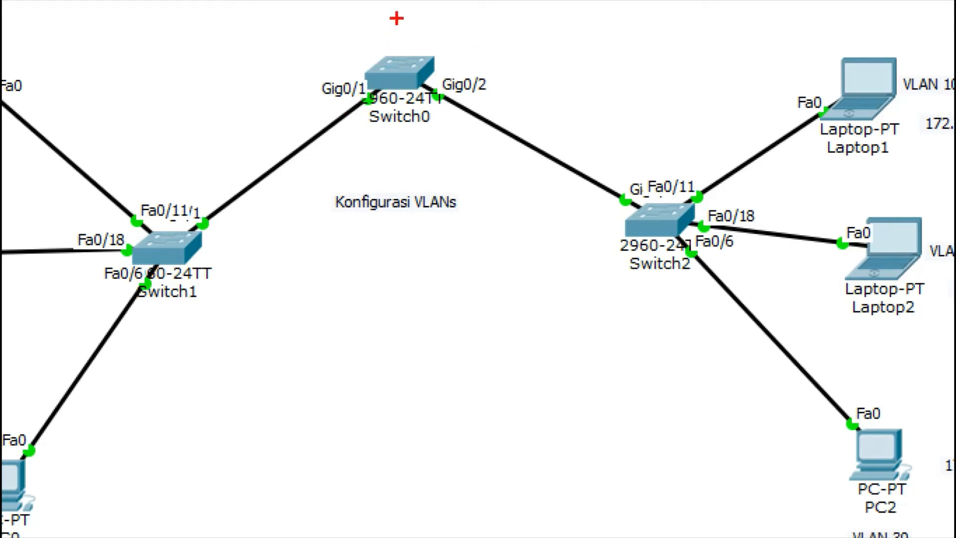
# Step: Mark Switch0 with strokes, underline the Switch1 and Switch0 names, box the Switch2 name, and clear the annotations
pyautogui.moveTo(380, 28)
pyautogui.mouseDown()
pyautogui.moveTo(381, 61)
pyautogui.moveTo(357, 63)
pyautogui.mouseUp()
pyautogui.moveTo(409, 21); pyautogui.dragTo(407, 59)
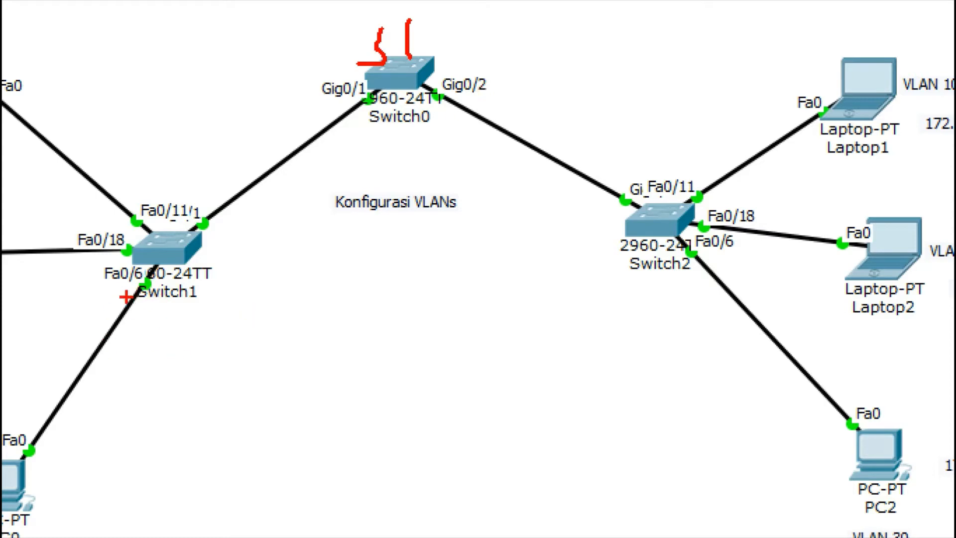
pyautogui.moveTo(134, 300); pyautogui.dragTo(185, 308)
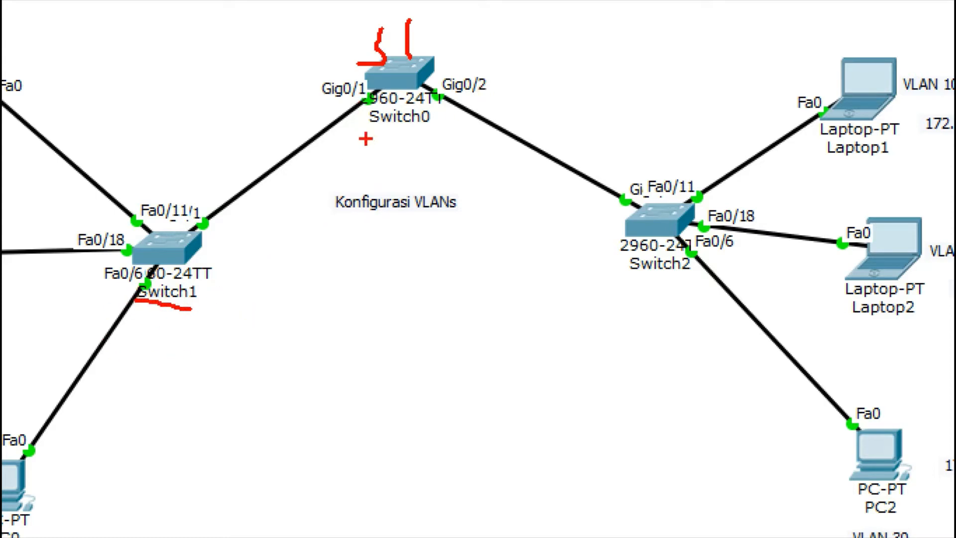
pyautogui.moveTo(368, 124); pyautogui.dragTo(435, 129)
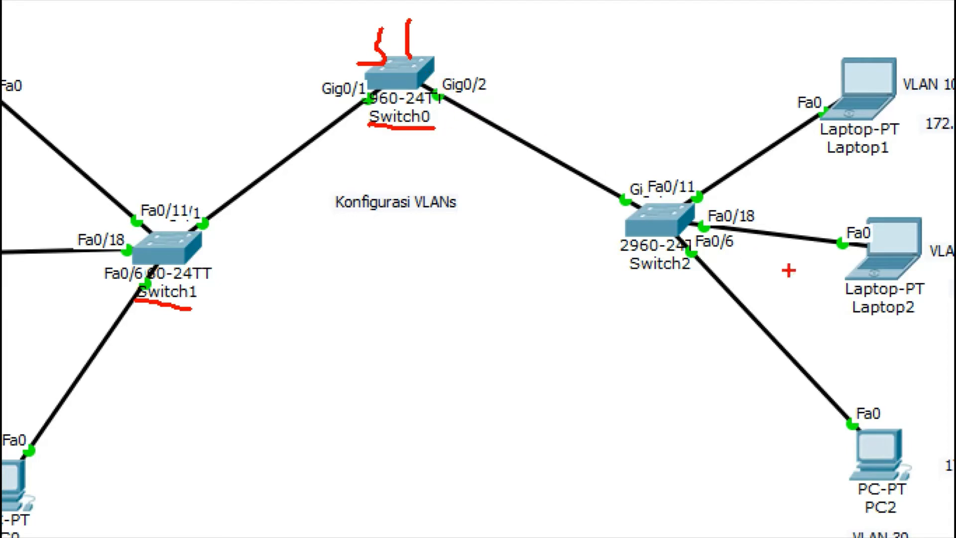
pyautogui.moveTo(639, 252)
pyautogui.mouseDown()
pyautogui.moveTo(629, 278)
pyautogui.moveTo(691, 271)
pyautogui.moveTo(632, 252)
pyautogui.moveTo(613, 258)
pyautogui.mouseUp()
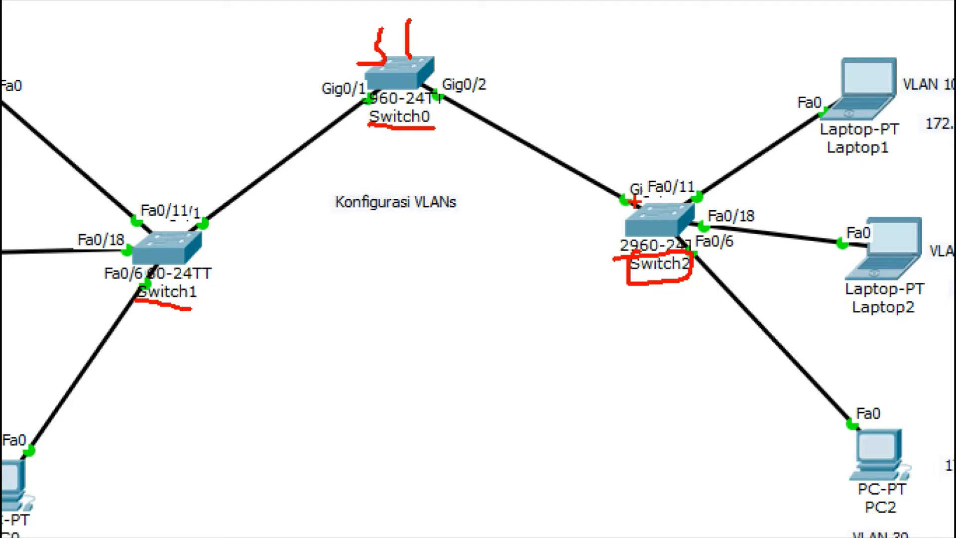
pyautogui.press('Escape')
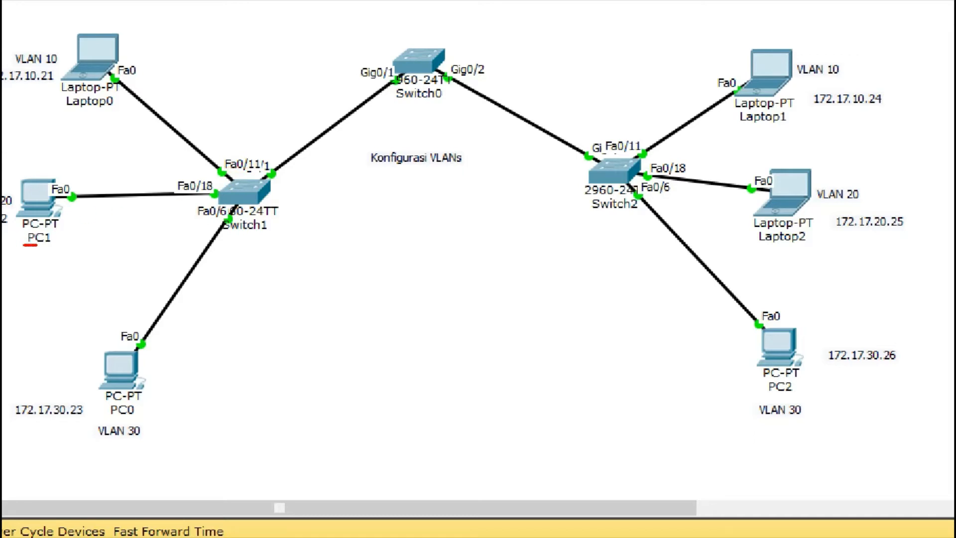
# Step: Mark PC1 with port Fa0/18 and PC0 with port Fa0/6, annotate 172.17.30.23 with /24, and clear the annotations
pyautogui.moveTo(38, 245); pyautogui.dragTo(64, 247)
pyautogui.moveTo(168, 193)
pyautogui.mouseDown()
pyautogui.moveTo(217, 190)
pyautogui.moveTo(183, 177)
pyautogui.mouseUp()
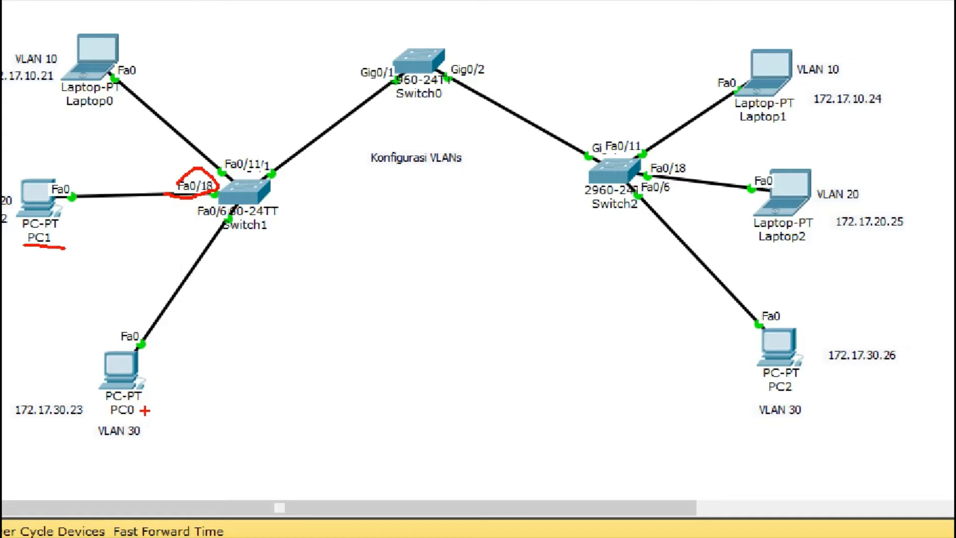
pyautogui.moveTo(104, 419); pyautogui.dragTo(125, 401)
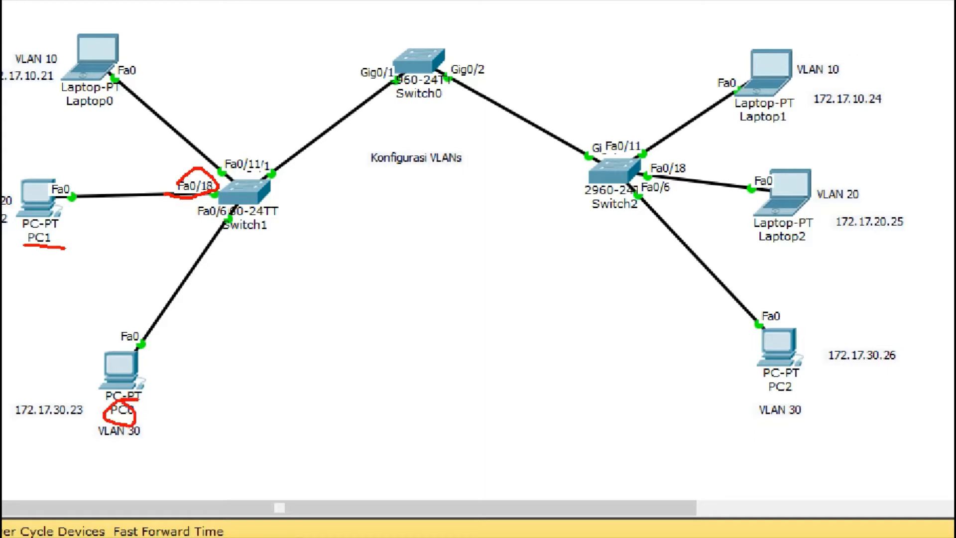
pyautogui.moveTo(201, 198)
pyautogui.mouseDown()
pyautogui.moveTo(198, 230)
pyautogui.moveTo(225, 218)
pyautogui.mouseUp()
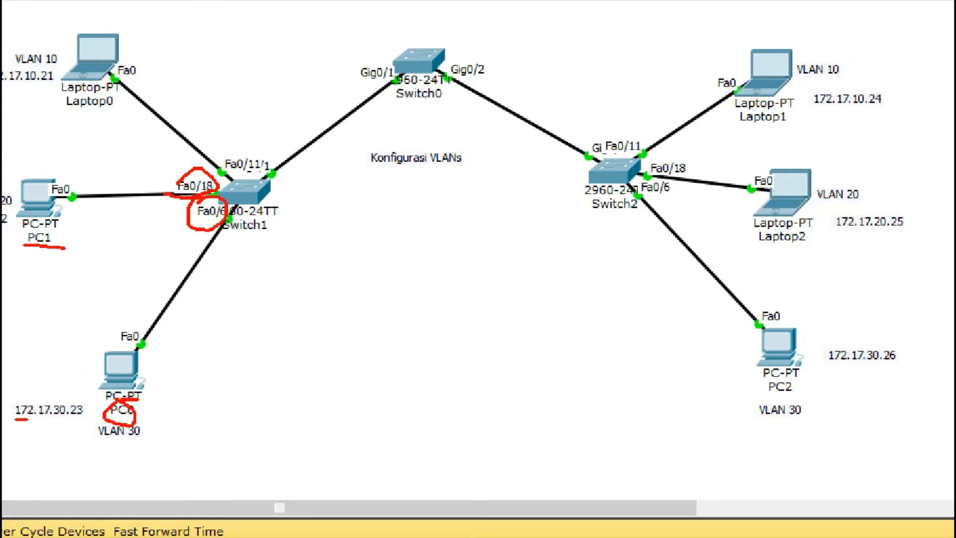
pyautogui.moveTo(28, 420); pyautogui.dragTo(85, 426)
pyautogui.moveTo(90, 407)
pyautogui.mouseDown()
pyautogui.moveTo(68, 449)
pyautogui.moveTo(85, 435)
pyautogui.mouseUp()
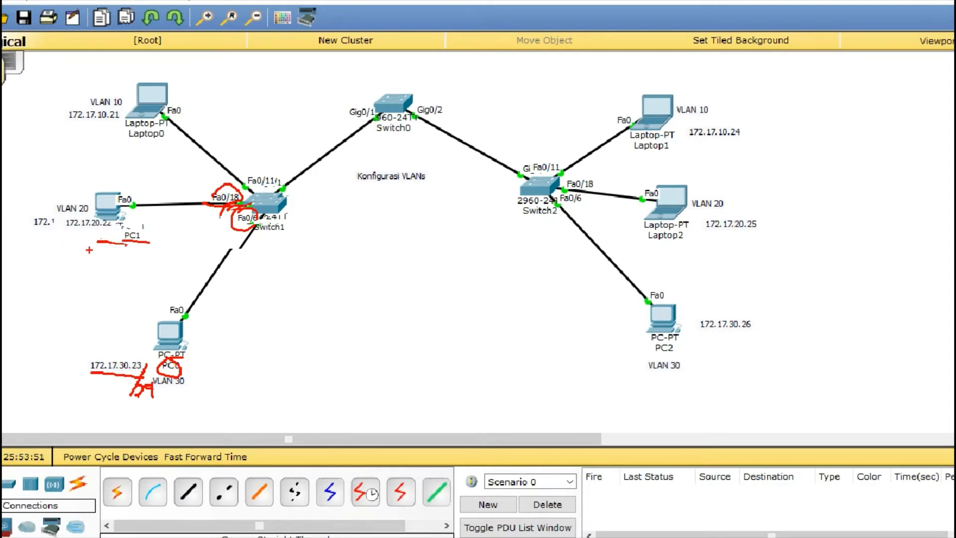
pyautogui.press('Escape')
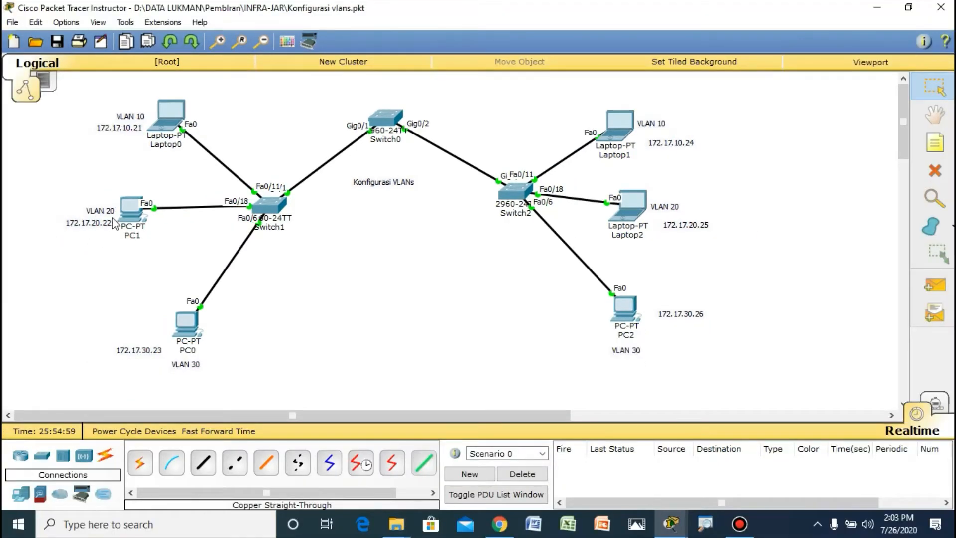
# Step: Display PC1's port and IP address details and magnify the topology
pyautogui.moveTo(145, 235)
pyautogui.hotkey('ctrl', '1')
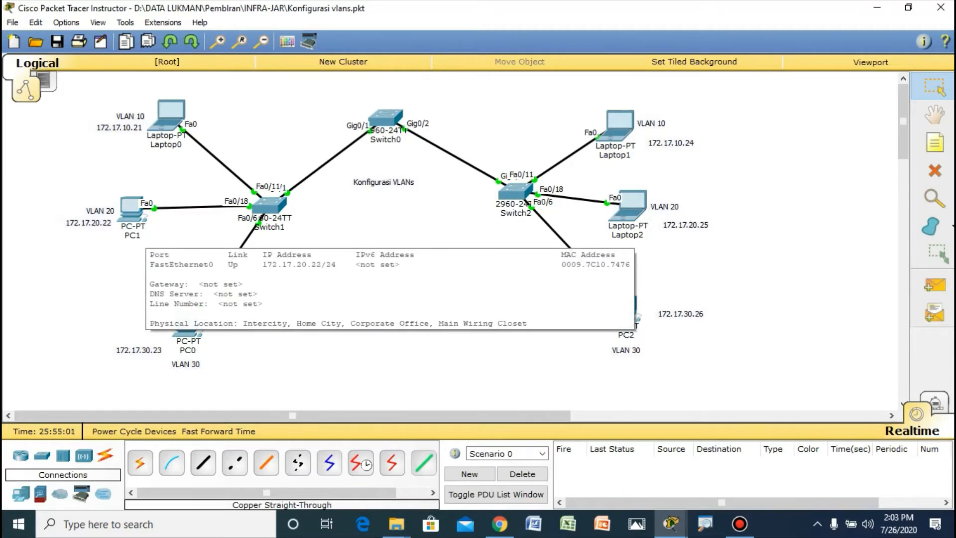
pyautogui.scroll(-2, 145, 235)
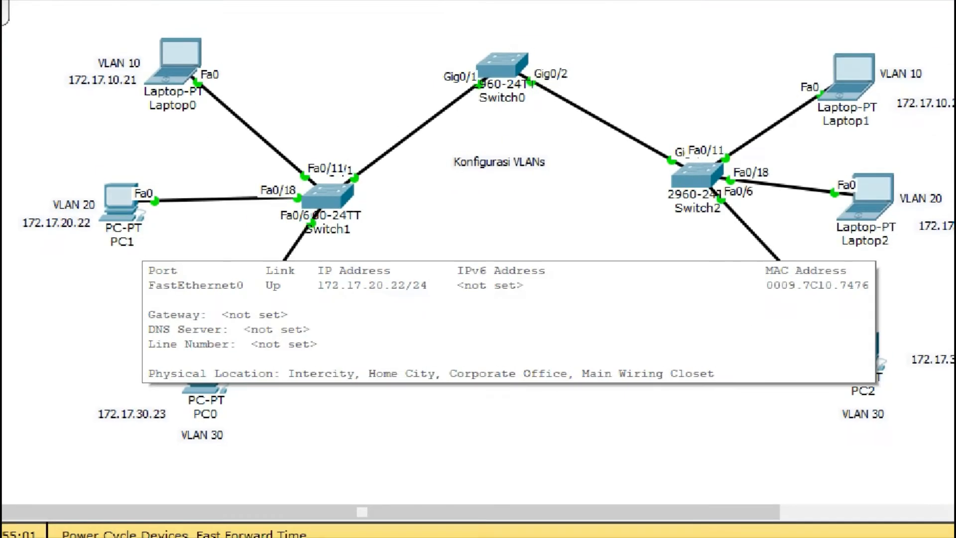
# Step: Underline PC1's address 172.17.20.22, circle its VLAN 20 label and draw an arrow from it to Switch1's port Fa0/18
pyautogui.click(152, 220)
pyautogui.moveTo(23, 233); pyautogui.dragTo(74, 236)
pyautogui.moveTo(53, 214)
pyautogui.mouseDown()
pyautogui.moveTo(92, 175)
pyautogui.moveTo(65, 217)
pyautogui.moveTo(56, 214)
pyautogui.mouseUp()
pyautogui.moveTo(105, 179)
pyautogui.mouseDown()
pyautogui.moveTo(161, 147)
pyautogui.moveTo(279, 188)
pyautogui.moveTo(266, 165)
pyautogui.mouseUp()
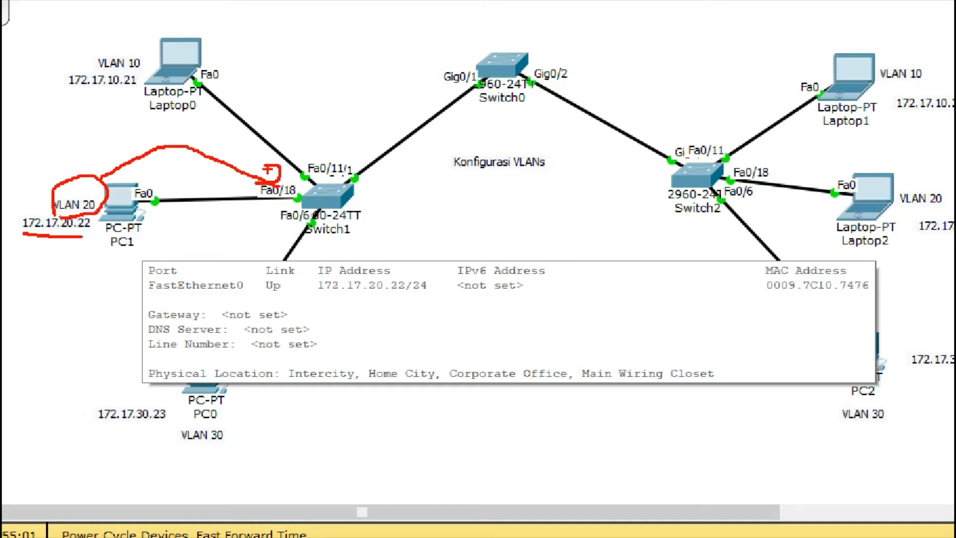
# Step: Link Switch1's circled port Fa0/11 to VLAN 10 and port Fa0/6 to VLAN 30 in red, and clear the annotations
pyautogui.moveTo(337, 148)
pyautogui.mouseDown()
pyautogui.moveTo(304, 152)
pyautogui.moveTo(322, 185)
pyautogui.moveTo(352, 160)
pyautogui.mouseUp()
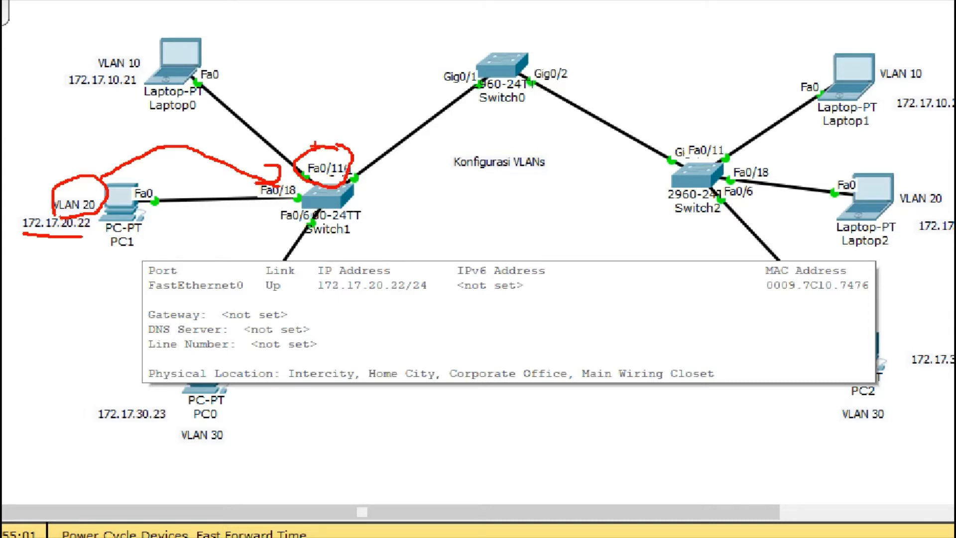
pyautogui.moveTo(314, 148)
pyautogui.mouseDown()
pyautogui.moveTo(255, 48)
pyautogui.moveTo(170, 18)
pyautogui.mouseUp()
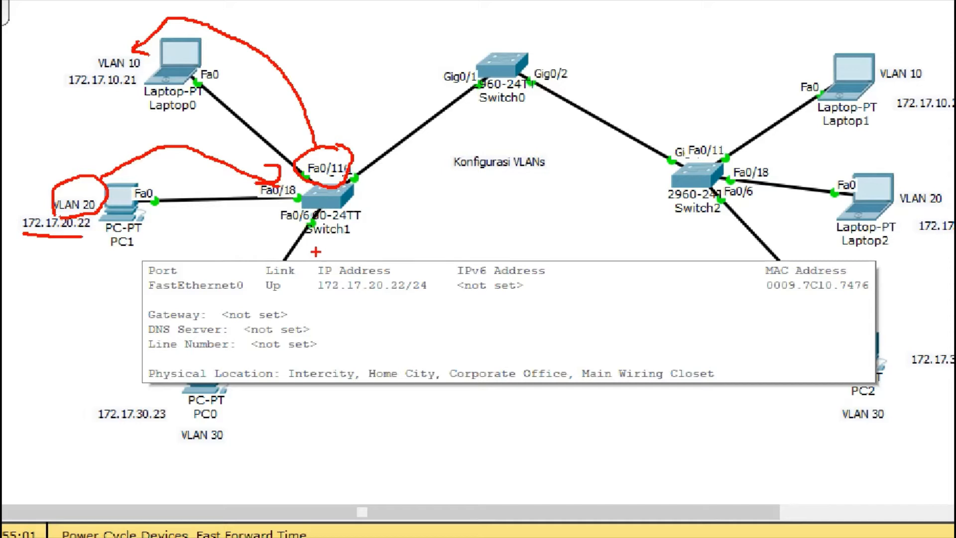
pyautogui.moveTo(302, 199)
pyautogui.mouseDown()
pyautogui.moveTo(280, 219)
pyautogui.moveTo(311, 218)
pyautogui.moveTo(182, 244)
pyautogui.moveTo(99, 344)
pyautogui.moveTo(170, 442)
pyautogui.moveTo(198, 423)
pyautogui.moveTo(185, 445)
pyautogui.moveTo(219, 431)
pyautogui.mouseUp()
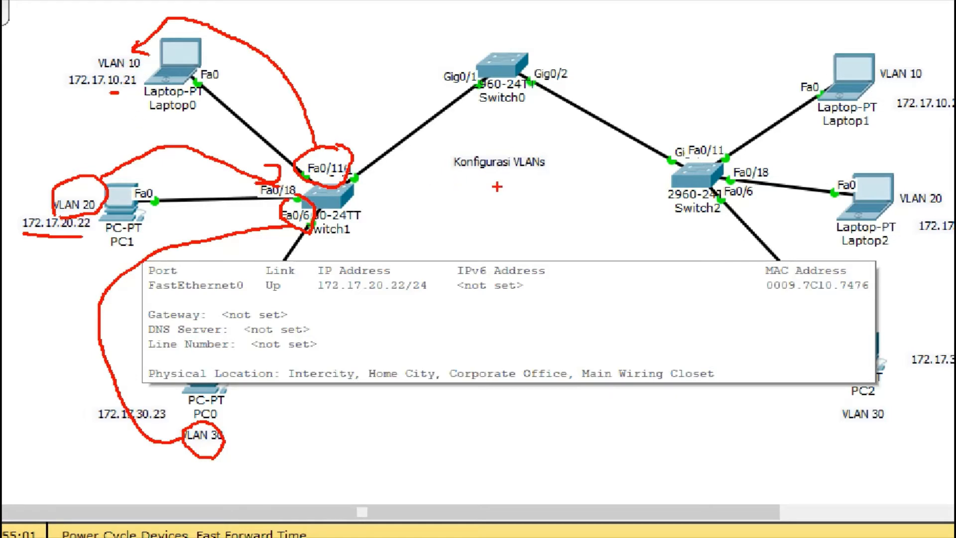
pyautogui.press('Escape')
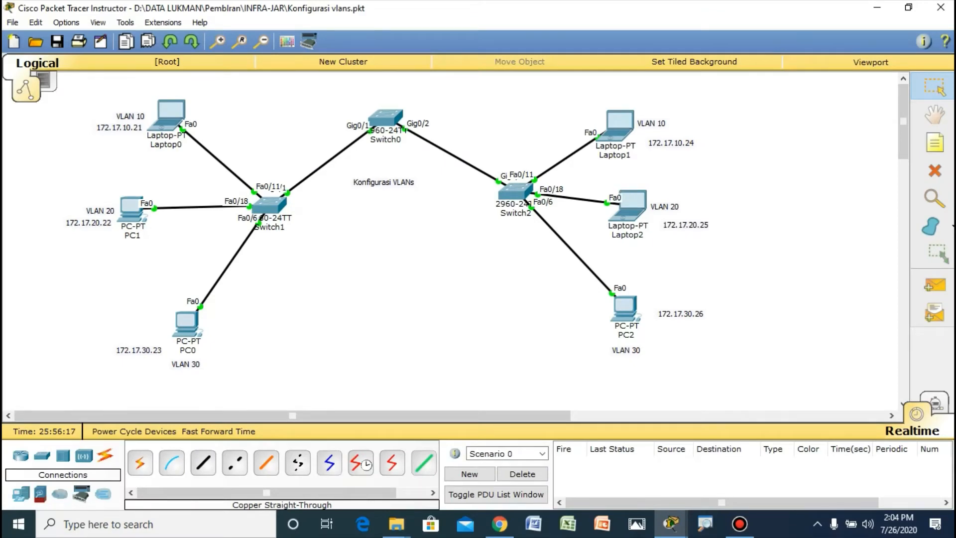
# Step: Magnify Switch2's side and link its circled ports Fa0/11, Fa0/18 and Fa0/6 to VLAN 10, VLAN 20 and VLAN 30 in red
pyautogui.hotkey('ctrl', '1')
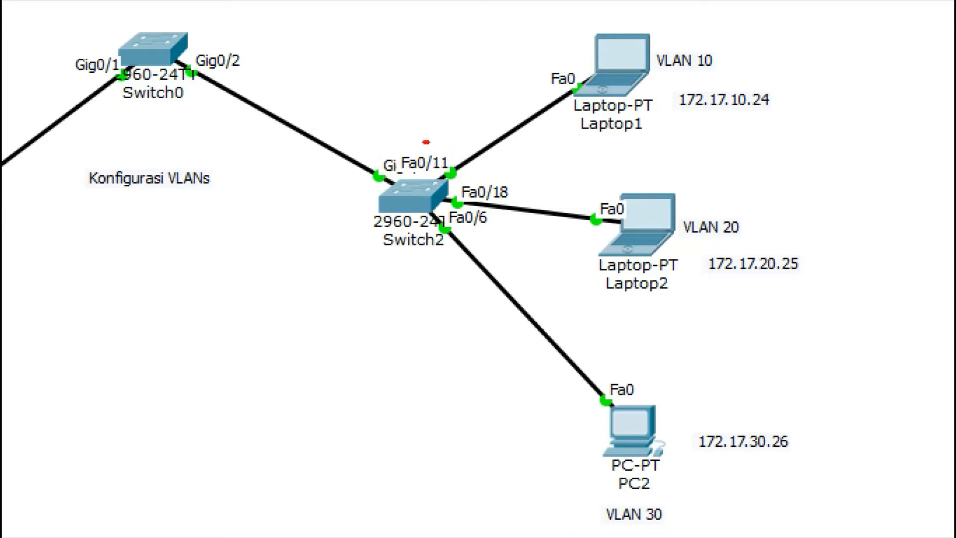
pyautogui.moveTo(427, 141)
pyautogui.mouseDown()
pyautogui.moveTo(397, 160)
pyautogui.moveTo(433, 197)
pyautogui.moveTo(441, 146)
pyautogui.moveTo(402, 139)
pyautogui.mouseUp()
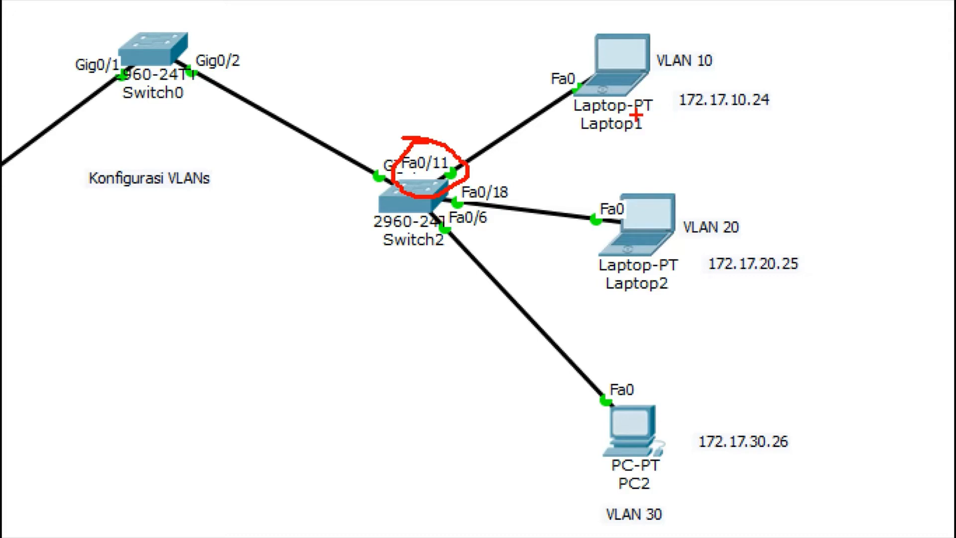
pyautogui.moveTo(436, 138)
pyautogui.mouseDown()
pyautogui.moveTo(494, 50)
pyautogui.moveTo(677, 25)
pyautogui.moveTo(702, 45)
pyautogui.moveTo(662, 47)
pyautogui.moveTo(705, 93)
pyautogui.moveTo(696, 39)
pyautogui.mouseUp()
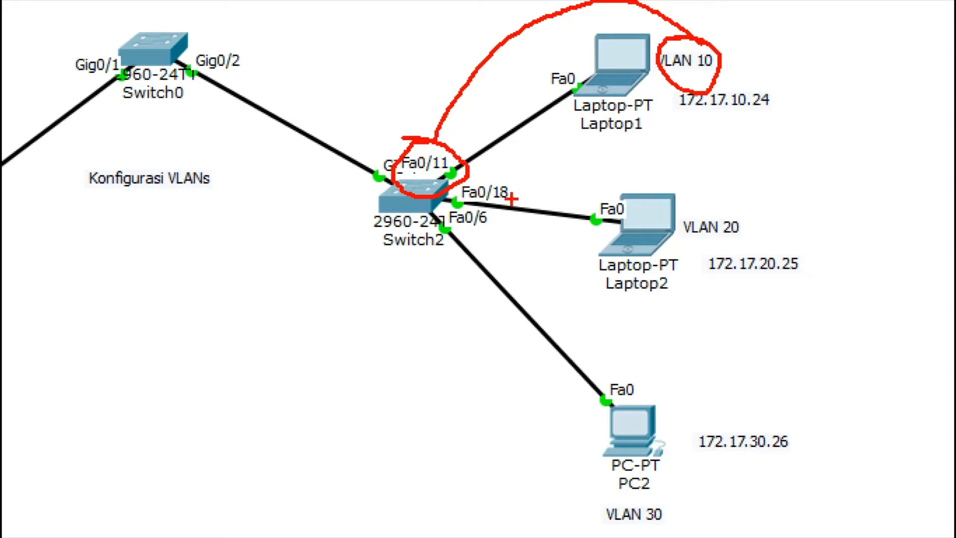
pyautogui.moveTo(508, 179)
pyautogui.mouseDown()
pyautogui.moveTo(474, 170)
pyautogui.moveTo(448, 201)
pyautogui.moveTo(513, 218)
pyautogui.moveTo(511, 168)
pyautogui.moveTo(494, 166)
pyautogui.mouseUp()
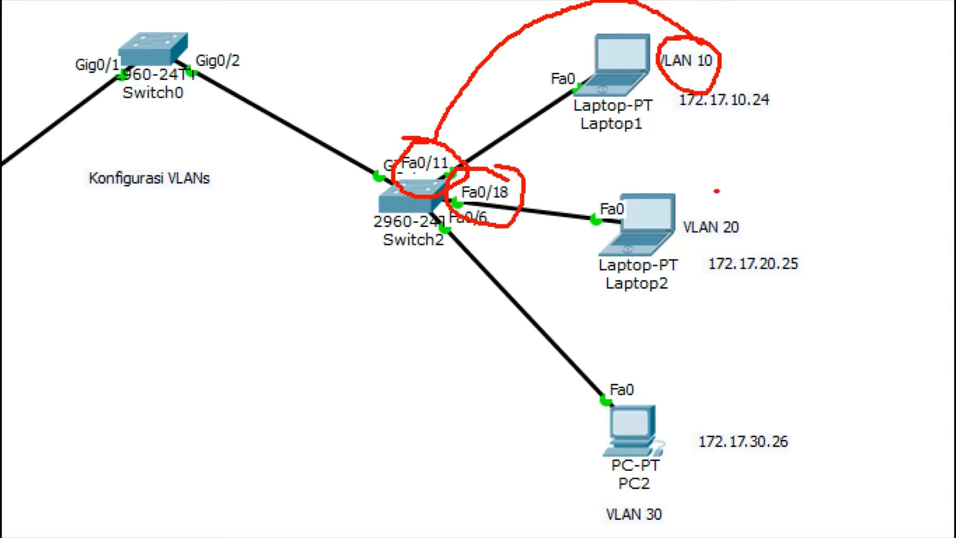
pyautogui.moveTo(717, 190)
pyautogui.mouseDown()
pyautogui.moveTo(702, 252)
pyautogui.moveTo(740, 199)
pyautogui.mouseUp()
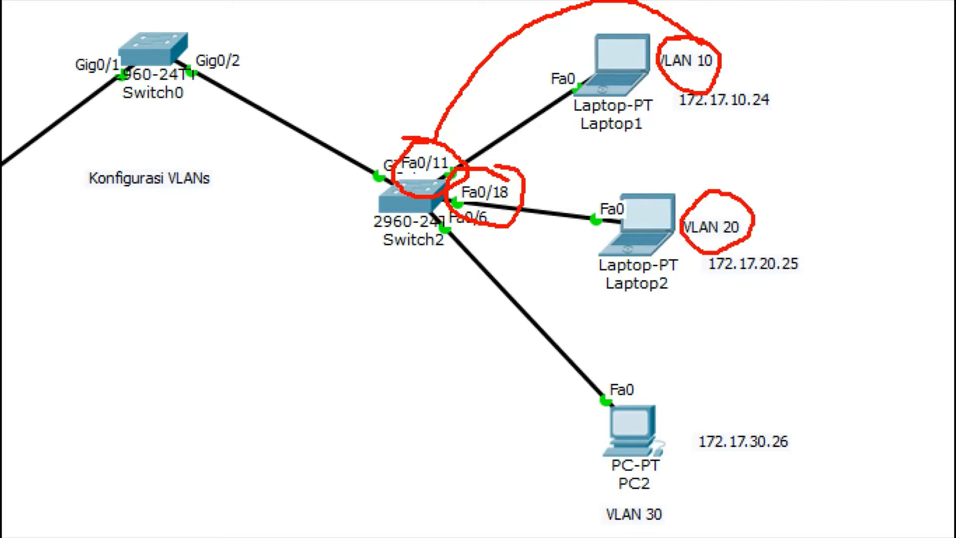
pyautogui.moveTo(497, 167)
pyautogui.mouseDown()
pyautogui.moveTo(655, 152)
pyautogui.moveTo(701, 196)
pyautogui.mouseUp()
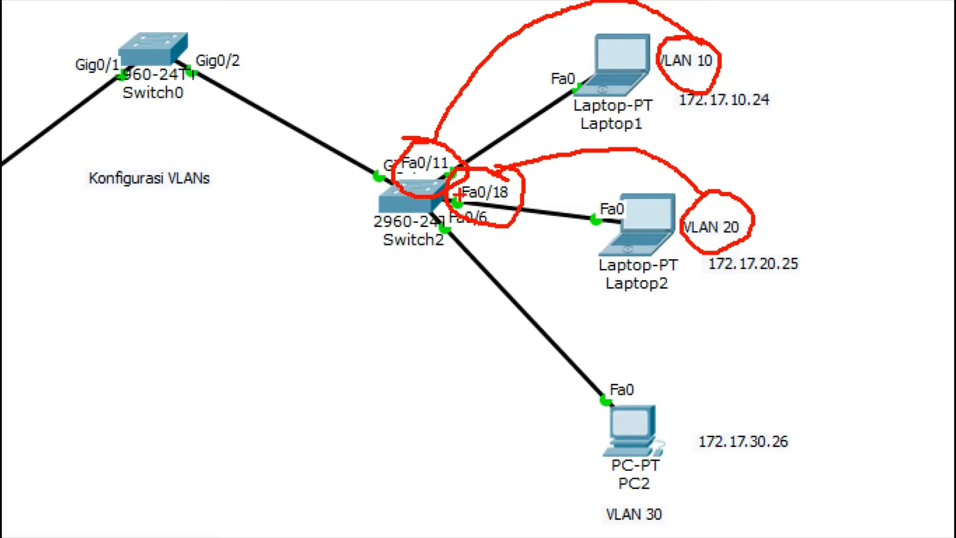
pyautogui.moveTo(450, 199)
pyautogui.mouseDown()
pyautogui.moveTo(489, 247)
pyautogui.moveTo(468, 206)
pyautogui.moveTo(450, 199)
pyautogui.mouseUp()
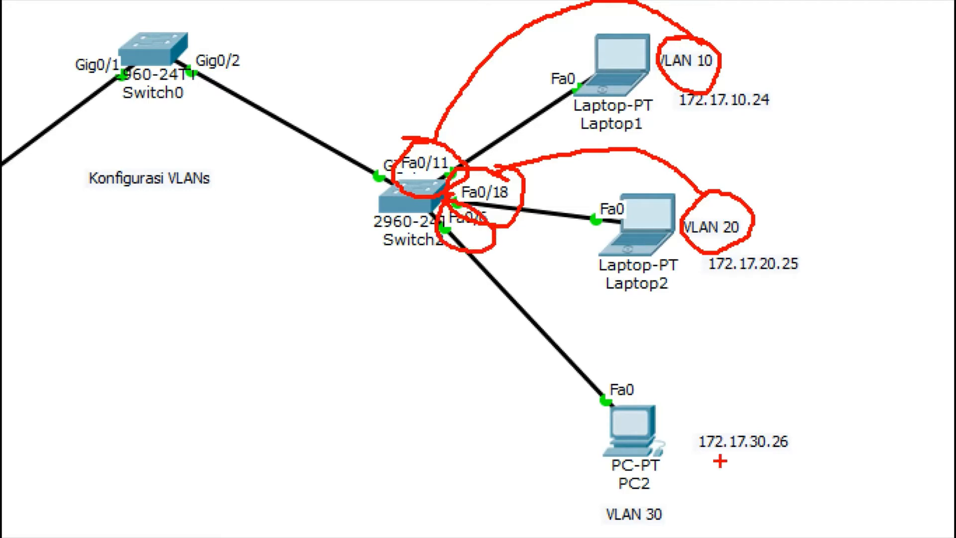
pyautogui.moveTo(655, 501)
pyautogui.mouseDown()
pyautogui.moveTo(582, 494)
pyautogui.moveTo(690, 514)
pyautogui.moveTo(648, 495)
pyautogui.mouseUp()
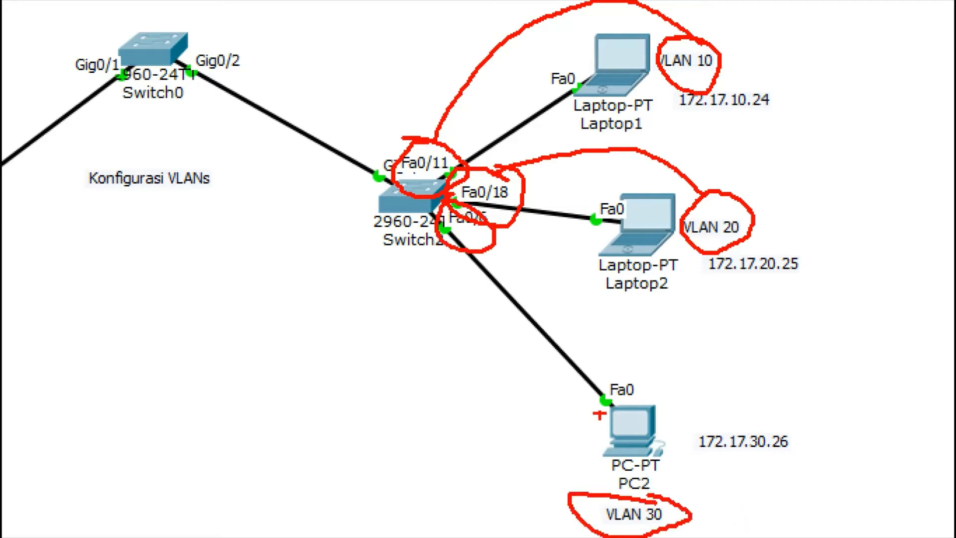
pyautogui.moveTo(483, 249)
pyautogui.mouseDown()
pyautogui.moveTo(469, 300)
pyautogui.moveTo(564, 500)
pyautogui.moveTo(546, 494)
pyautogui.moveTo(563, 467)
pyautogui.mouseUp()
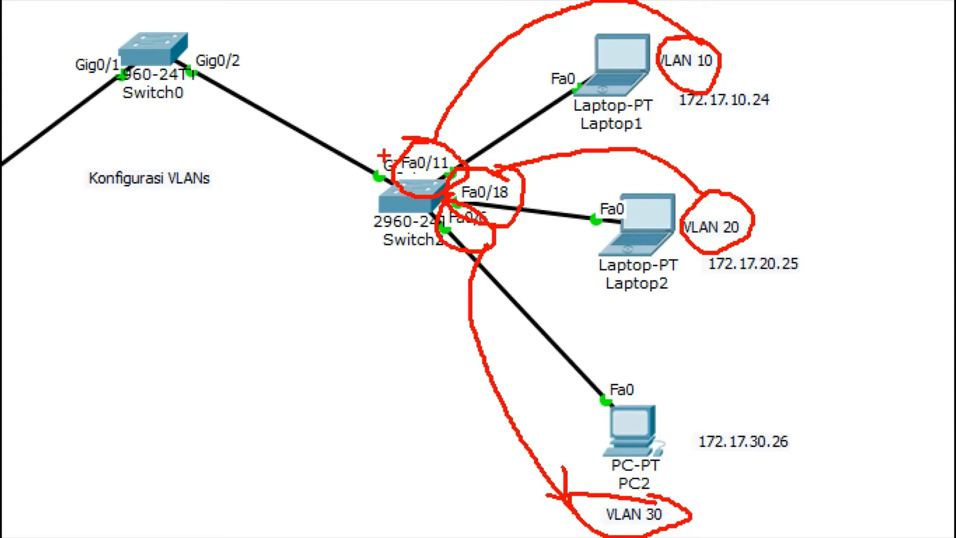
# Step: Link Switch0's circled port Gig0/2 to Switch2's gigabit port with an arrow labelled TRUNK, and underline the Switch0 name
pyautogui.moveTo(371, 130)
pyautogui.mouseDown()
pyautogui.moveTo(351, 149)
pyautogui.moveTo(381, 192)
pyautogui.moveTo(406, 154)
pyautogui.moveTo(355, 132)
pyautogui.mouseUp()
pyautogui.moveTo(213, 37)
pyautogui.mouseDown()
pyautogui.moveTo(192, 73)
pyautogui.moveTo(250, 65)
pyautogui.moveTo(201, 41)
pyautogui.mouseUp()
pyautogui.click(288, 47)
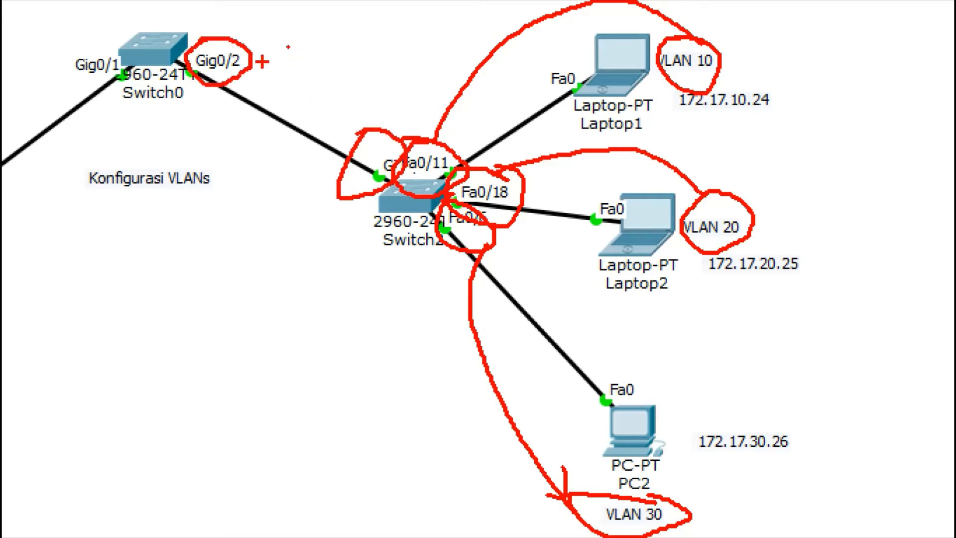
pyautogui.moveTo(252, 61)
pyautogui.mouseDown()
pyautogui.moveTo(298, 75)
pyautogui.moveTo(366, 140)
pyautogui.mouseUp()
pyautogui.moveTo(357, 133); pyautogui.dragTo(370, 143)
pyautogui.moveTo(328, 37)
pyautogui.mouseDown()
pyautogui.moveTo(347, 82)
pyautogui.moveTo(353, 40)
pyautogui.moveTo(315, 52)
pyautogui.moveTo(355, 79)
pyautogui.moveTo(368, 54)
pyautogui.moveTo(385, 65)
pyautogui.moveTo(394, 29)
pyautogui.moveTo(412, 50)
pyautogui.moveTo(421, 19)
pyautogui.moveTo(440, 47)
pyautogui.mouseUp()
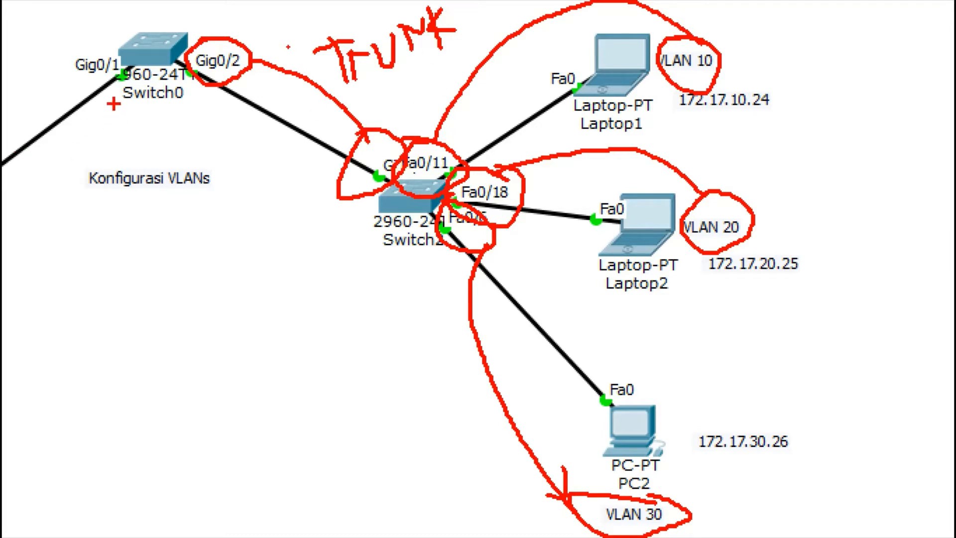
pyautogui.moveTo(115, 103); pyautogui.dragTo(173, 106)
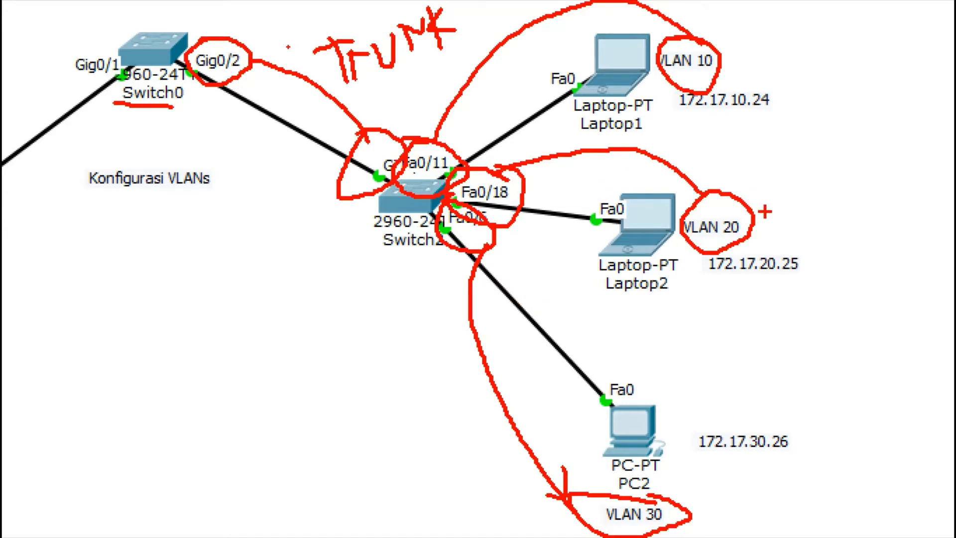
# Step: Leave the magnified annotation view and switch to the other Packet Tracer window with the blank workspace
pyautogui.press('Escape')
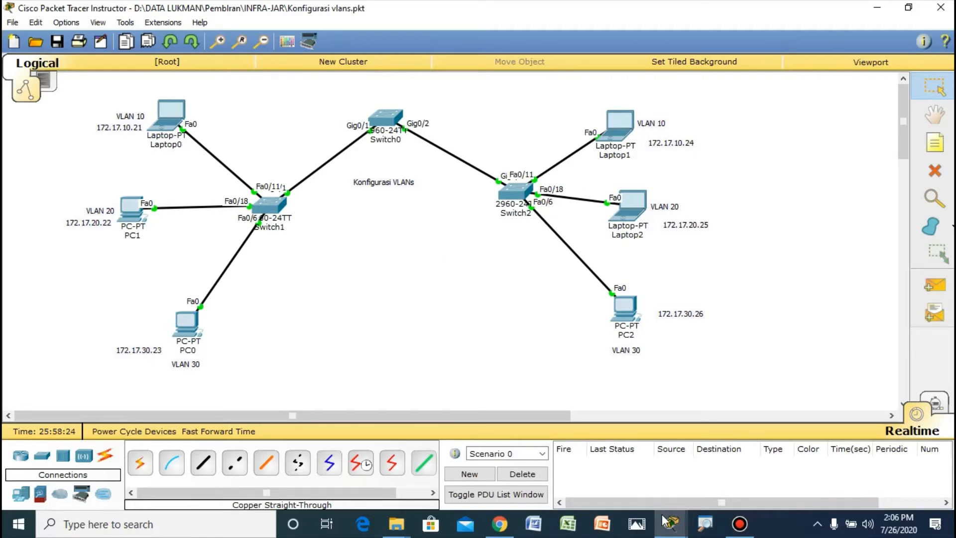
pyautogui.moveTo(677, 526)
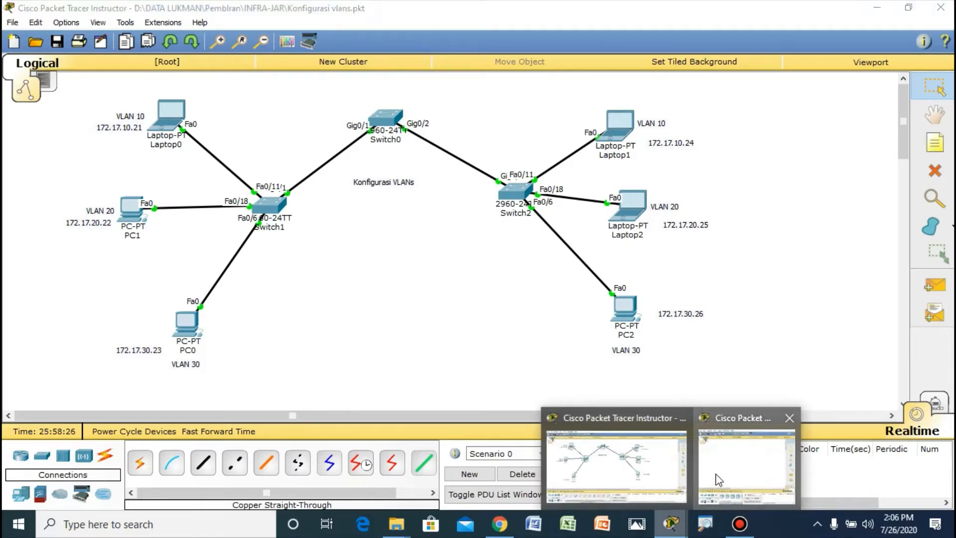
pyautogui.click(747, 443)
pyautogui.click(717, 45)
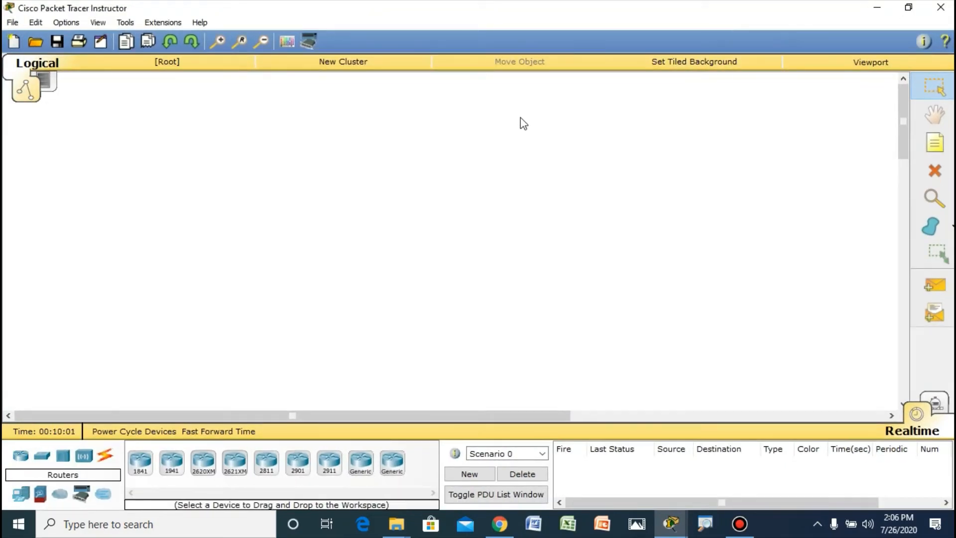
# Step: Place three 2960 switches in a triangle: Switch0 at the apex, Switch1 lower left of it and Switch2 lower right
pyautogui.click(41, 457)
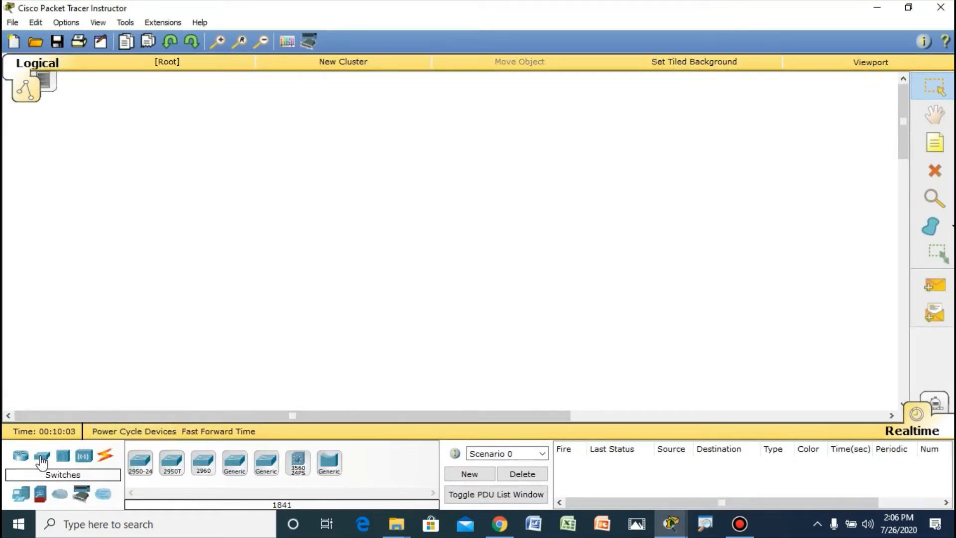
pyautogui.click(203, 463)
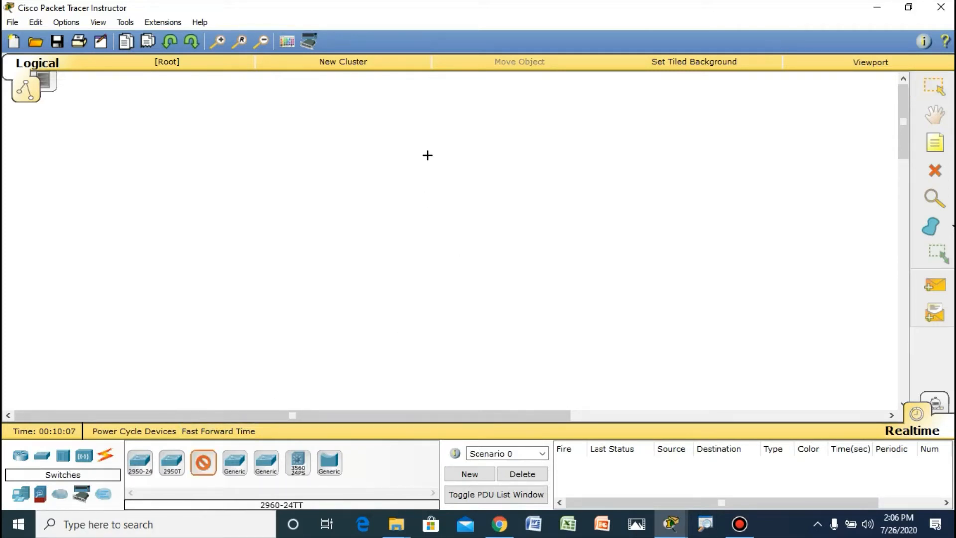
pyautogui.click(425, 133)
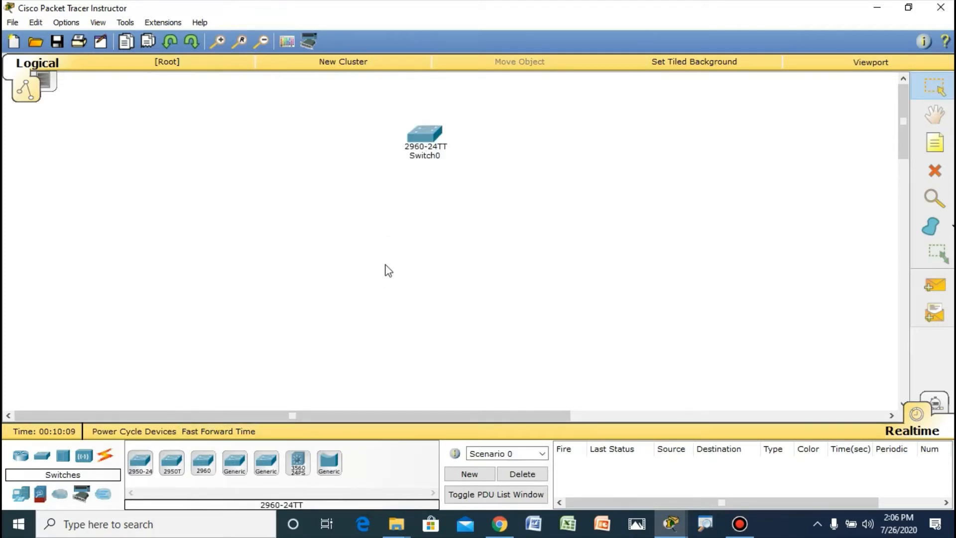
pyautogui.click(423, 156)
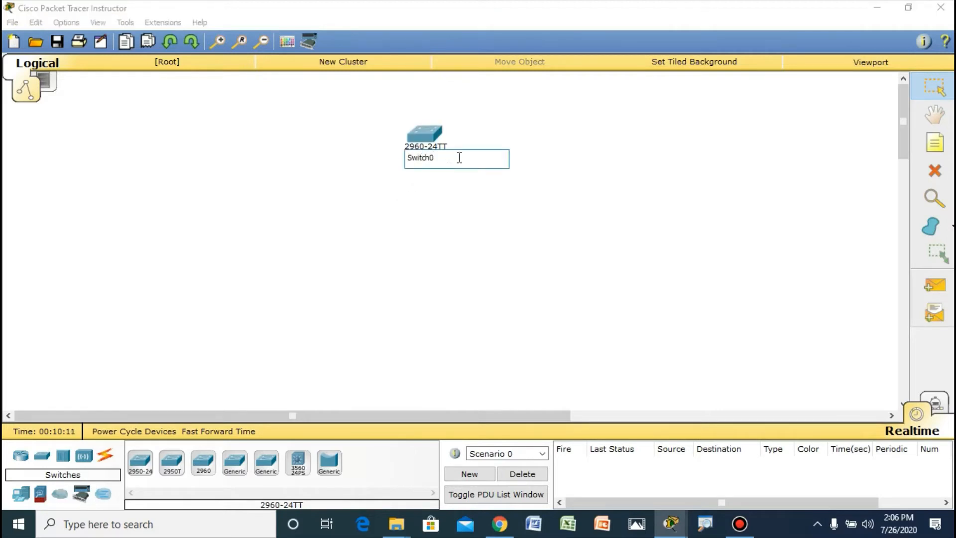
pyautogui.click(511, 142)
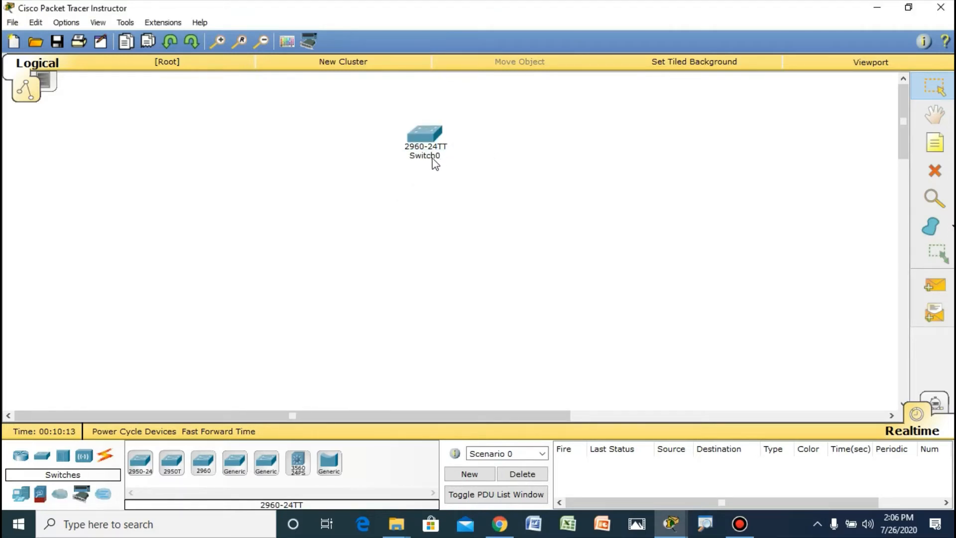
pyautogui.click(203, 462)
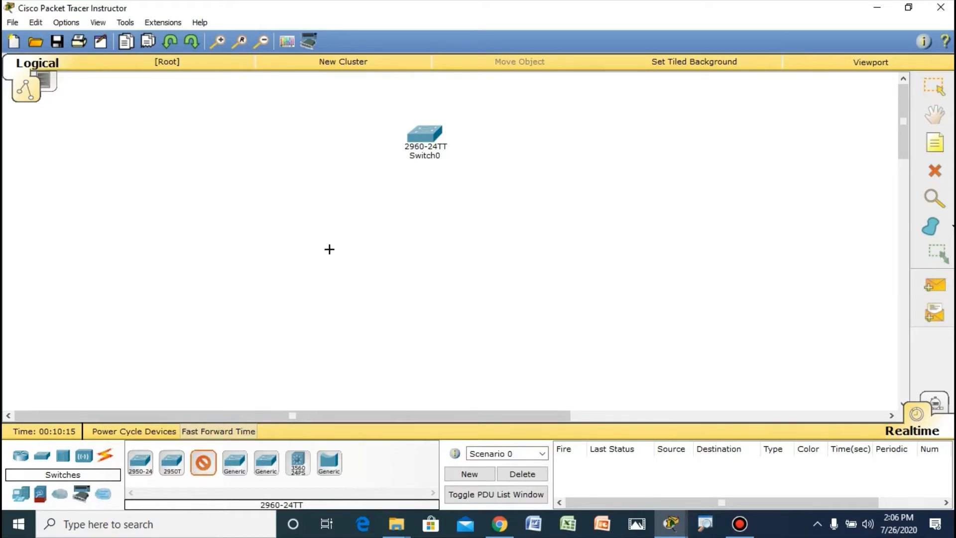
pyautogui.click(274, 207)
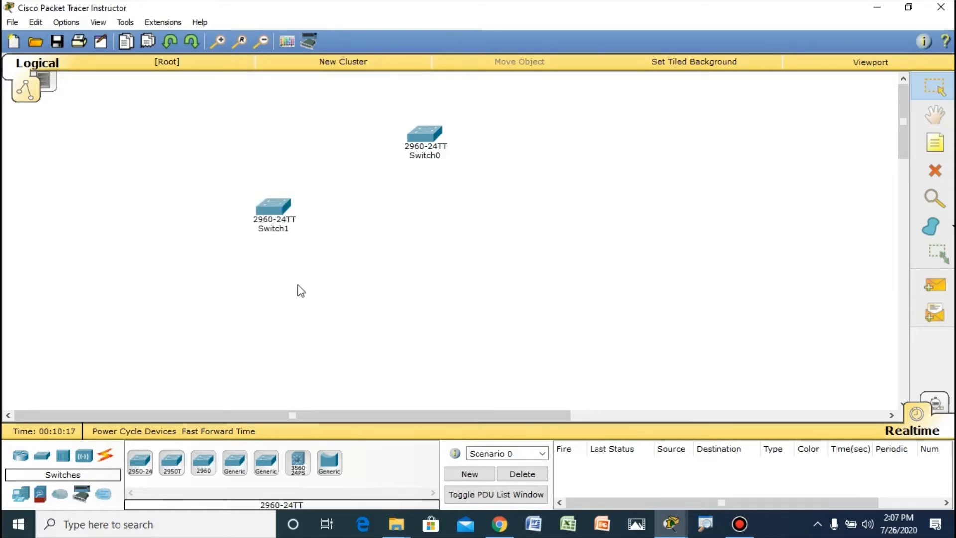
pyautogui.click(203, 465)
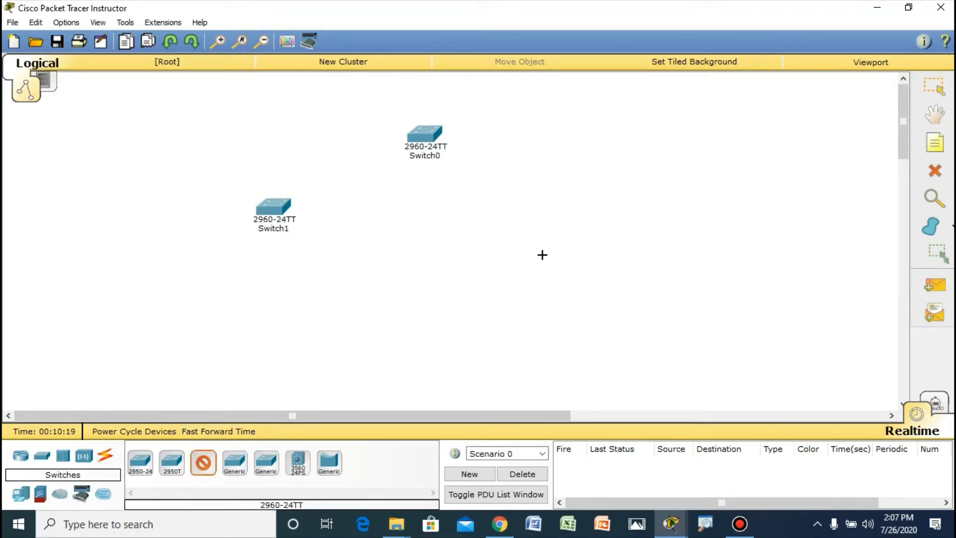
pyautogui.click(576, 215)
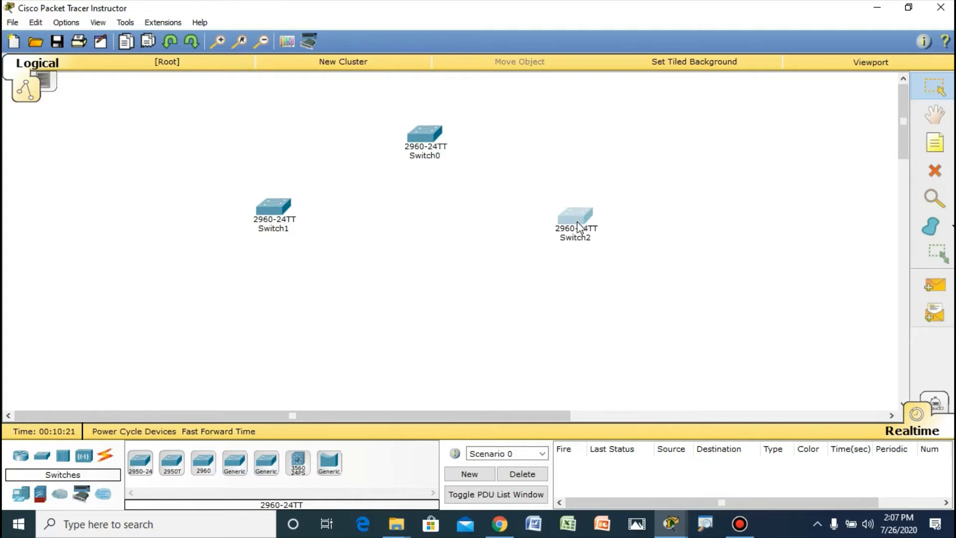
# Step: Move Switch0 and Switch1 slightly up and to the right, and close Switch1's device window
pyautogui.moveTo(423, 143); pyautogui.dragTo(433, 132)
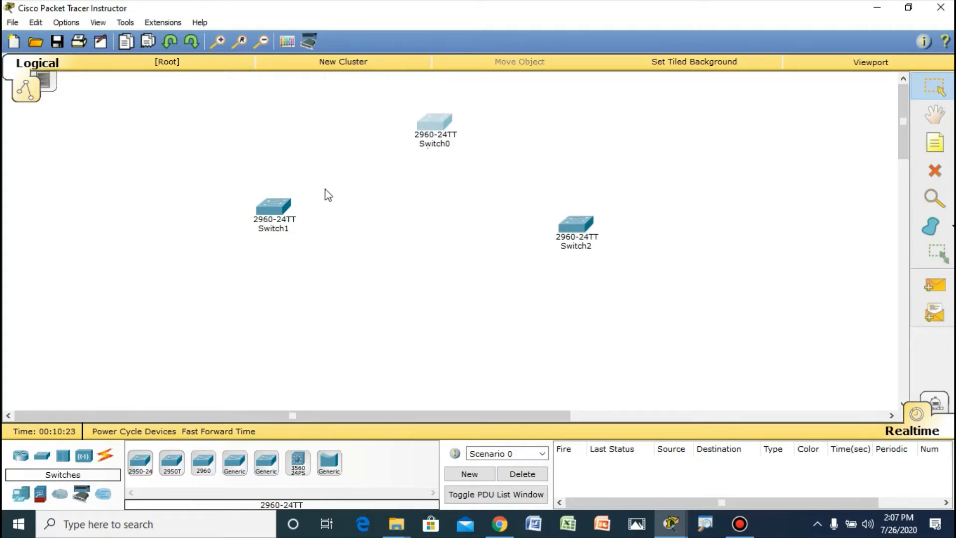
pyautogui.moveTo(292, 206); pyautogui.dragTo(298, 201)
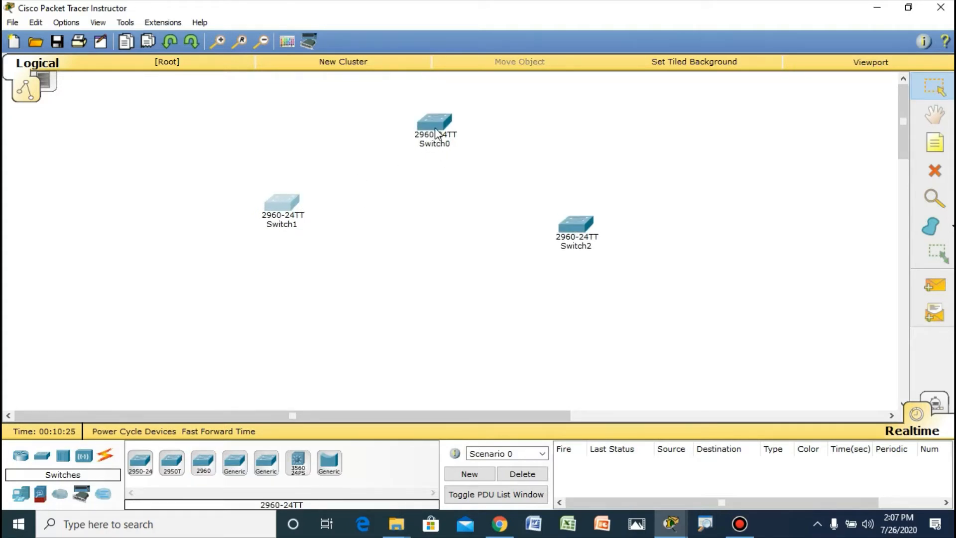
pyautogui.click(298, 201)
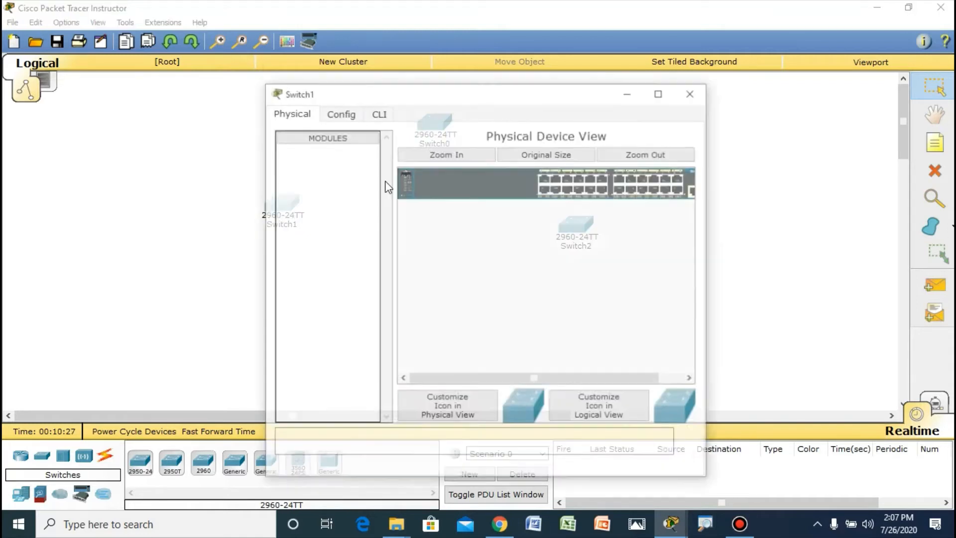
pyautogui.click(694, 95)
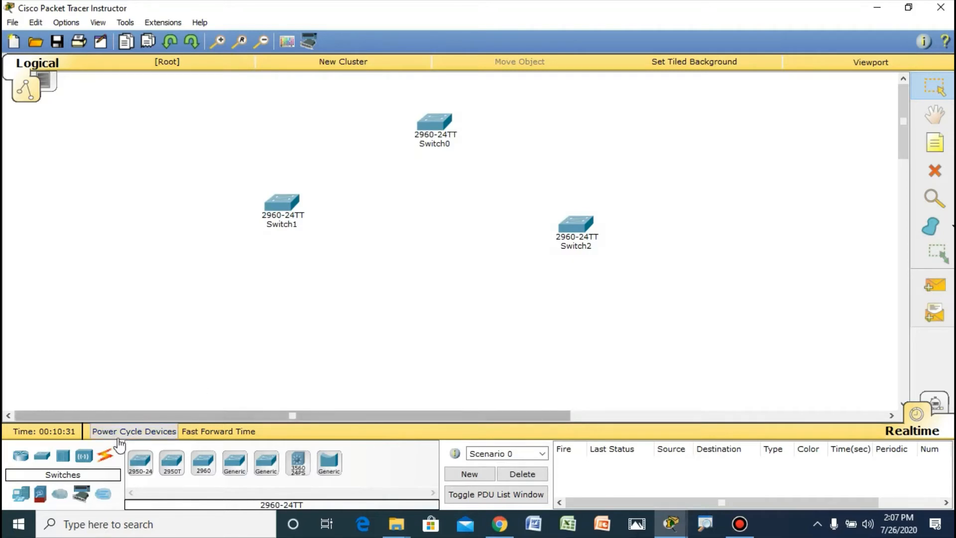
# Step: Connect GigabitEthernet0/1 of Switch0 to GigabitEthernet0/1 of Switch1 with a copper straight-through cable
pyautogui.click(106, 455)
pyautogui.click(203, 462)
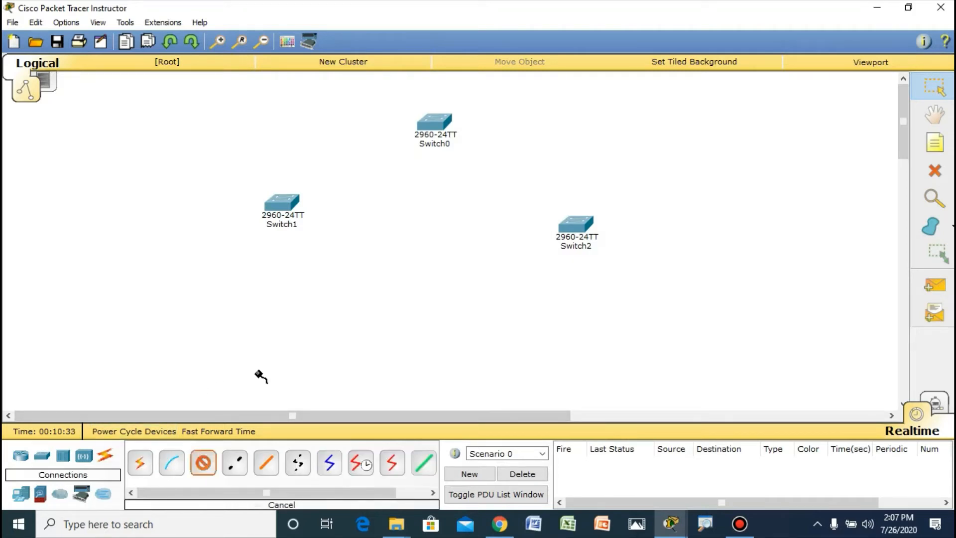
pyautogui.click(432, 130)
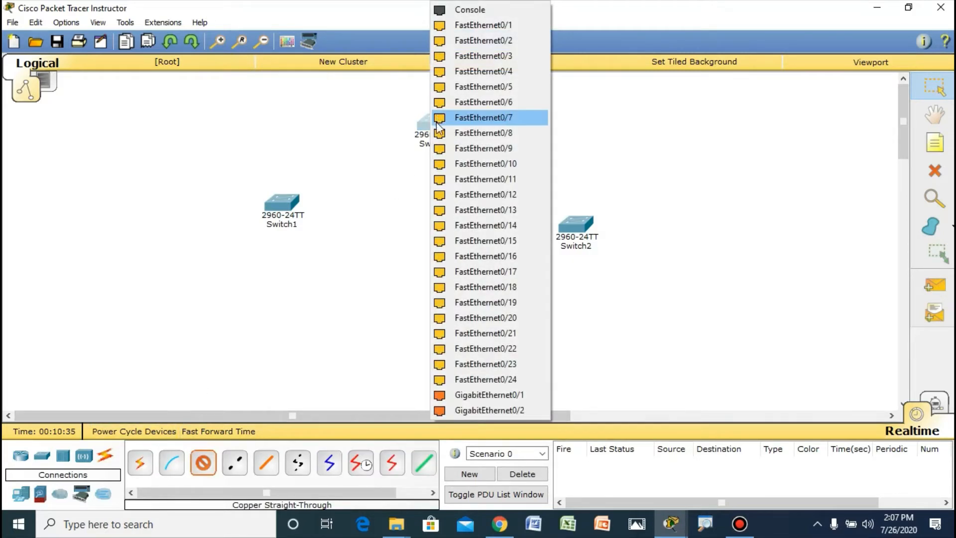
pyautogui.click(469, 395)
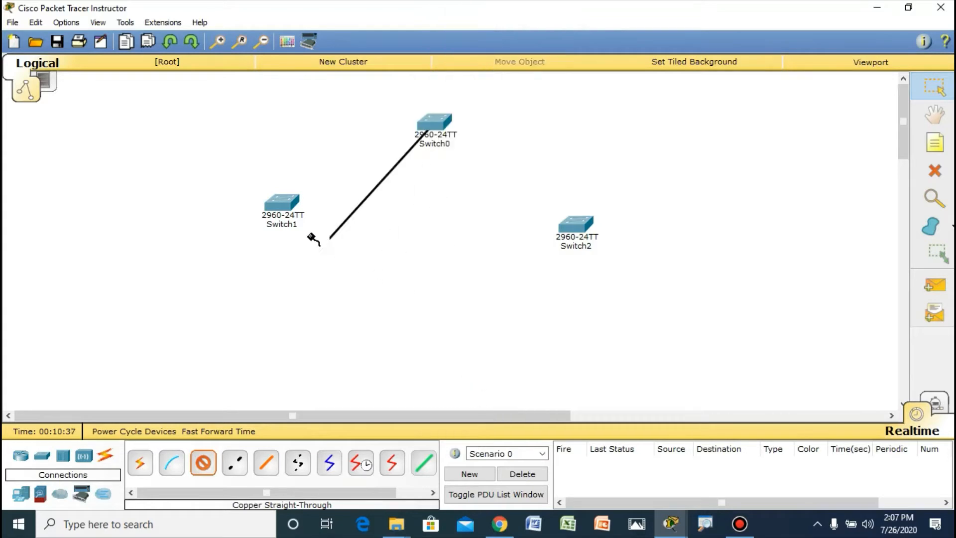
pyautogui.click(288, 205)
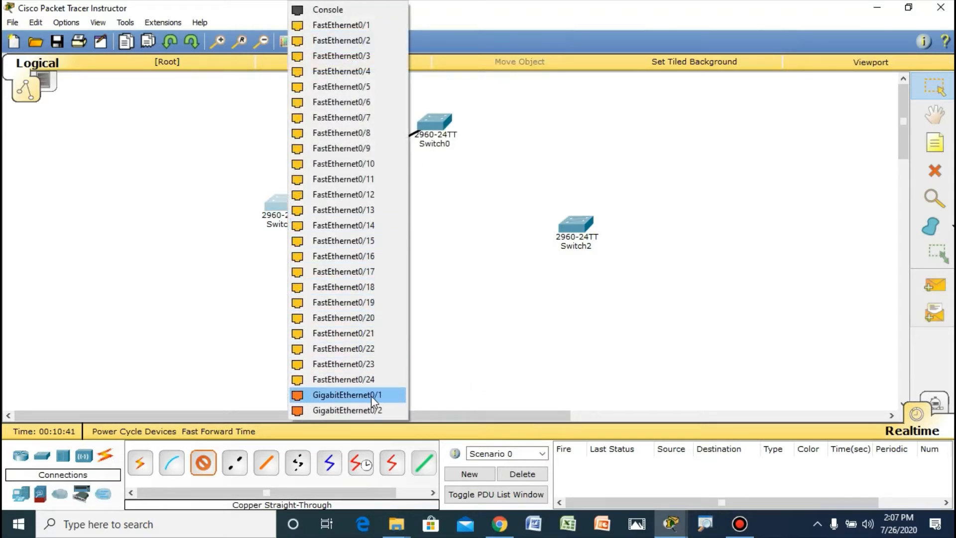
pyautogui.click(330, 395)
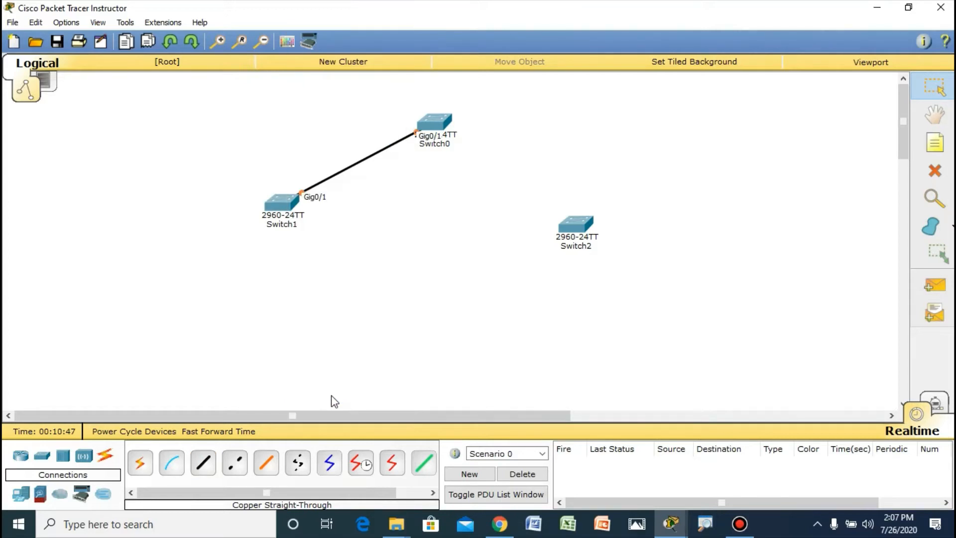
# Step: Connect GigabitEthernet0/2 of Switch0 to GigabitEthernet0/2 of Switch2 with a copper straight-through cable, and nudge Switch1 slightly down and right
pyautogui.click(215, 466)
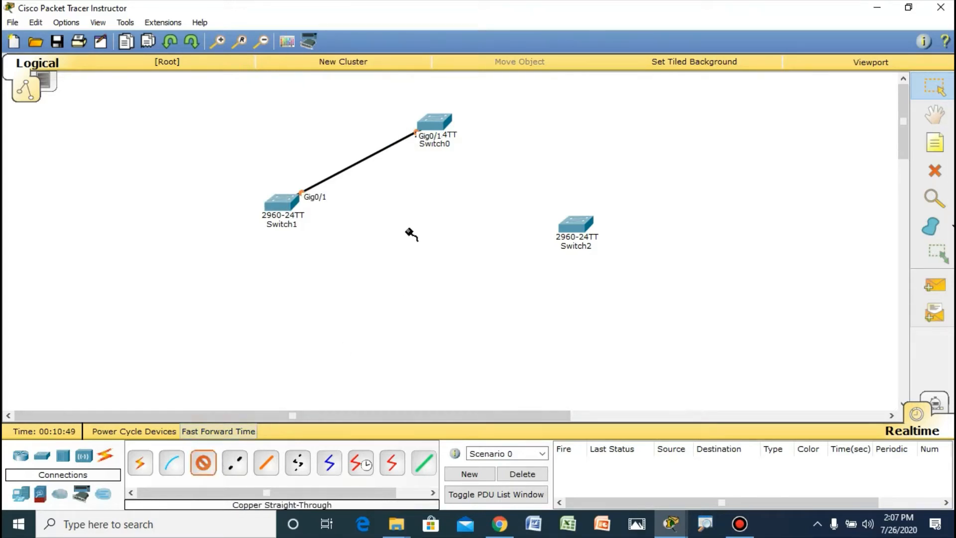
pyautogui.click(429, 119)
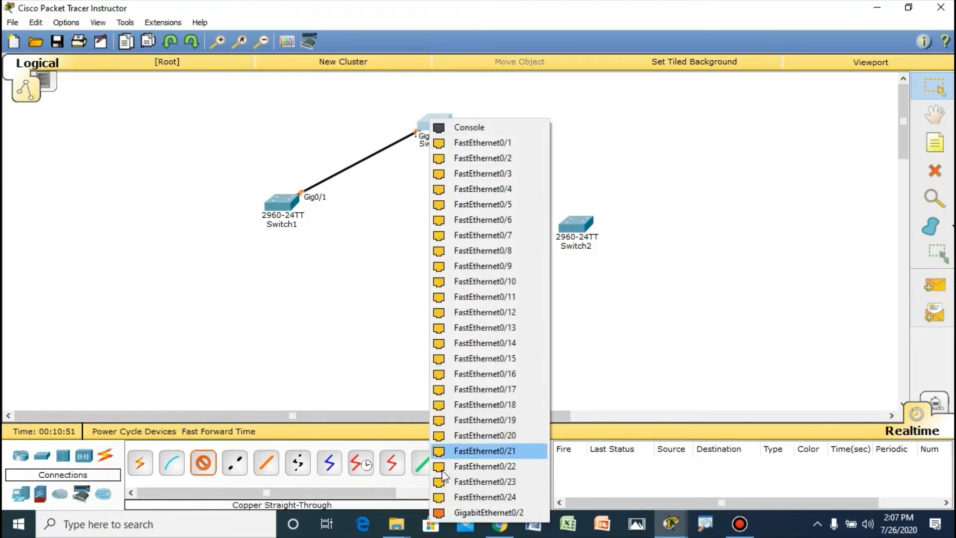
pyautogui.click(468, 512)
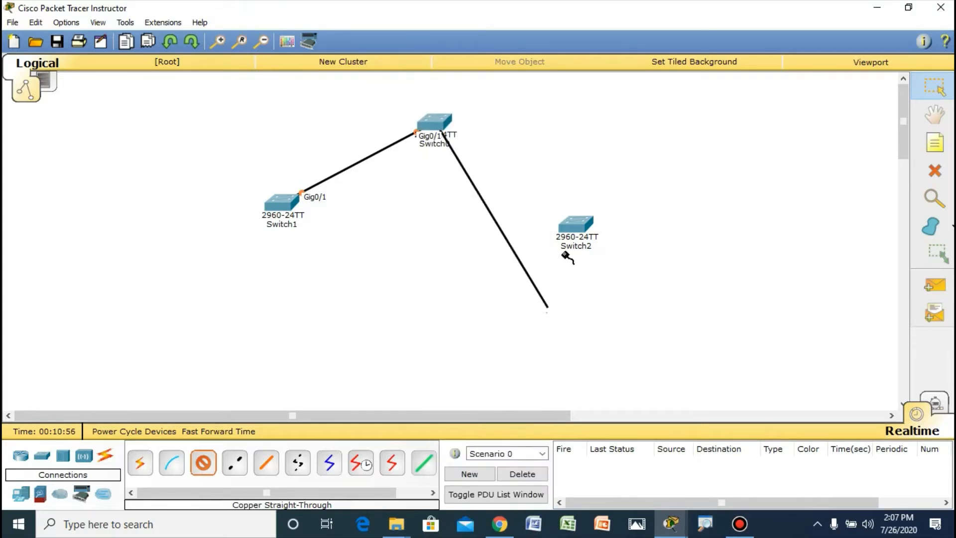
pyautogui.click(581, 228)
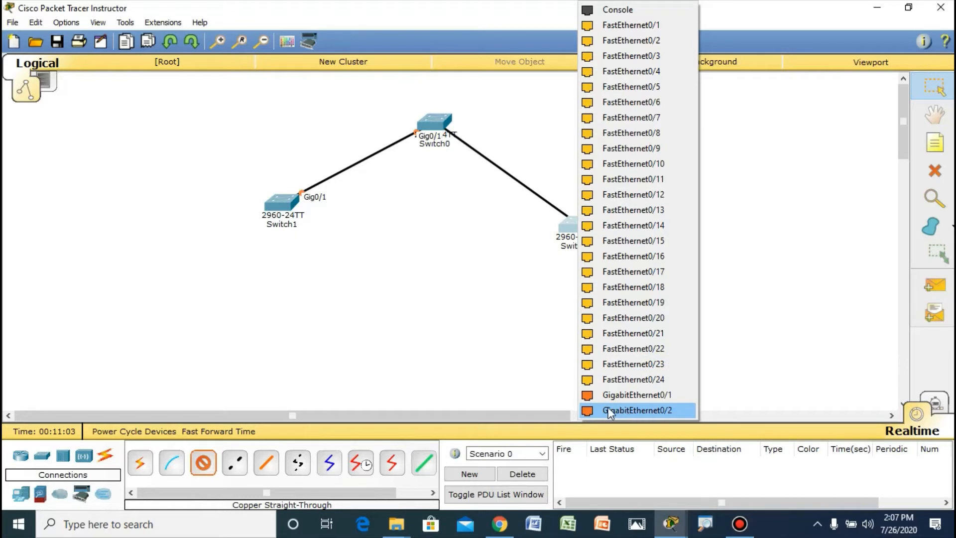
pyautogui.click(638, 410)
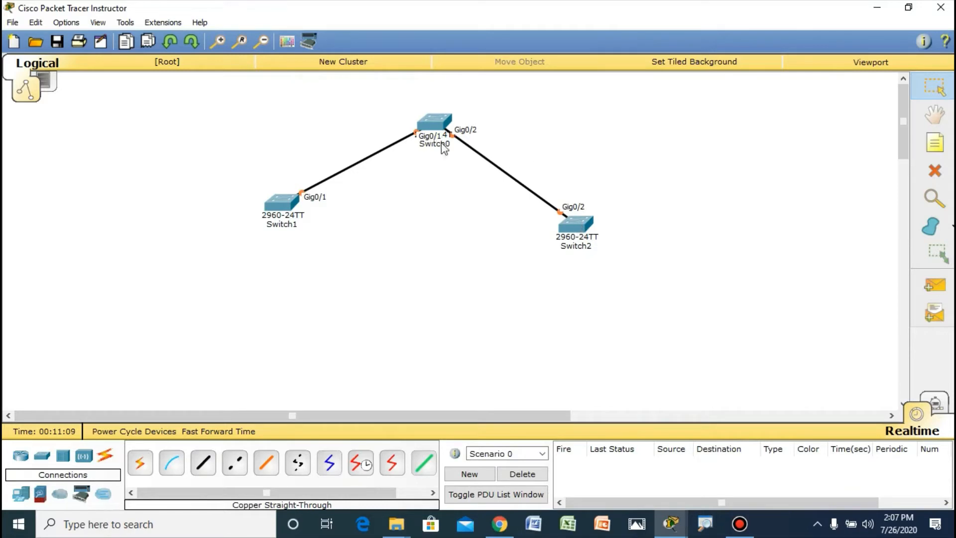
pyautogui.moveTo(290, 204); pyautogui.dragTo(296, 211)
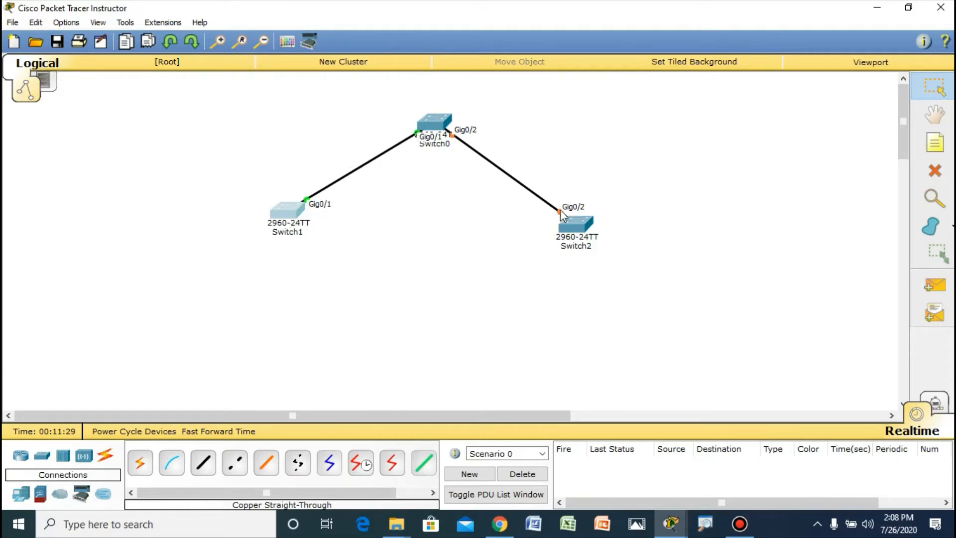
# Step: Place three generic laptops in a vertical column to the left of Switch1
pyautogui.click(20, 494)
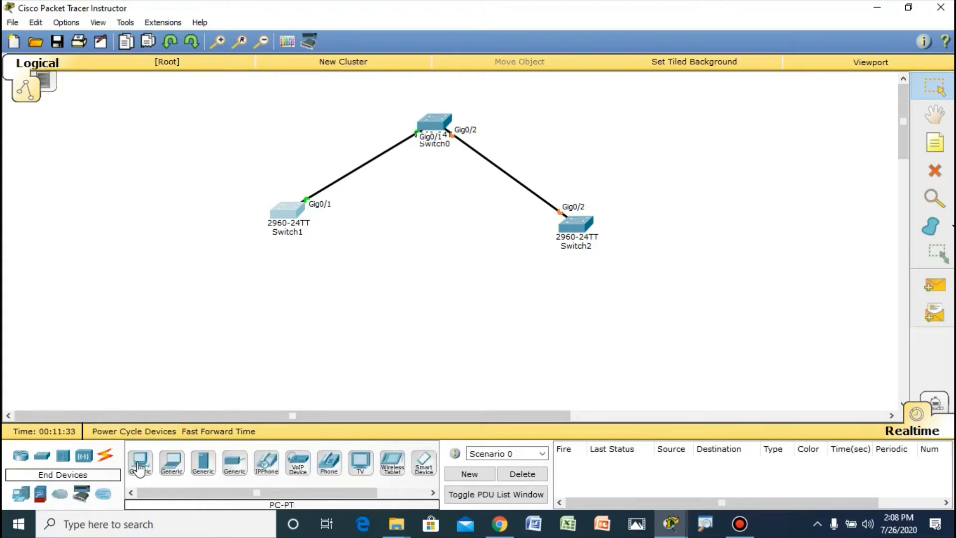
pyautogui.click(141, 462)
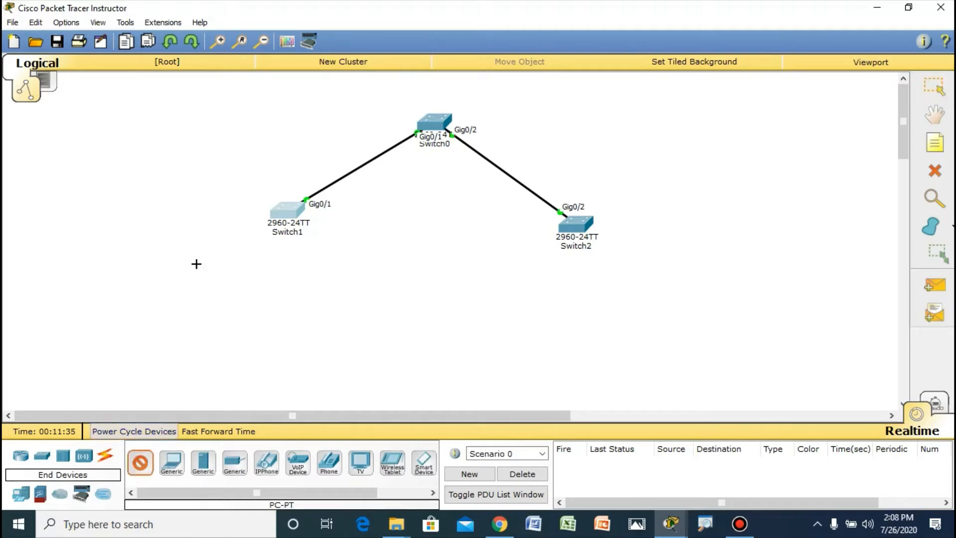
pyautogui.click(172, 462)
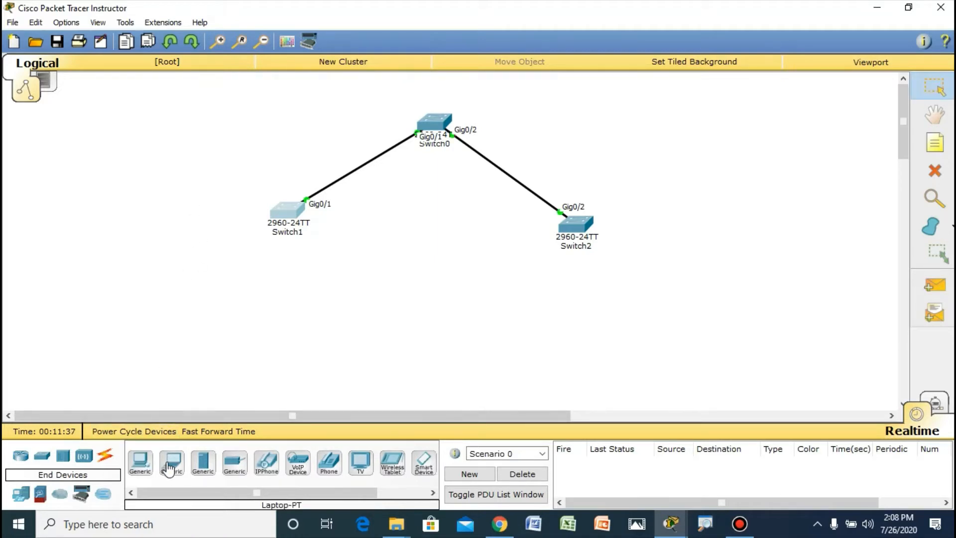
pyautogui.click(155, 128)
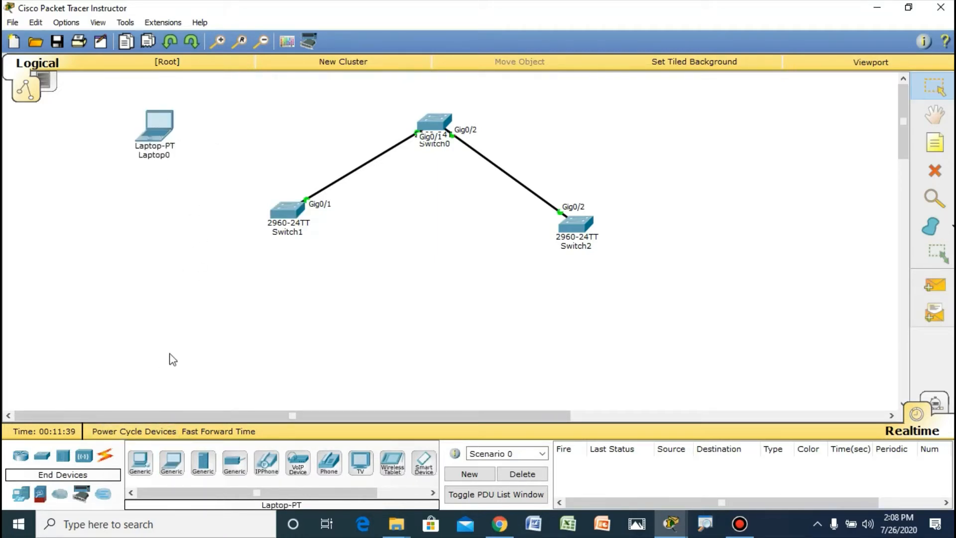
pyautogui.click(172, 462)
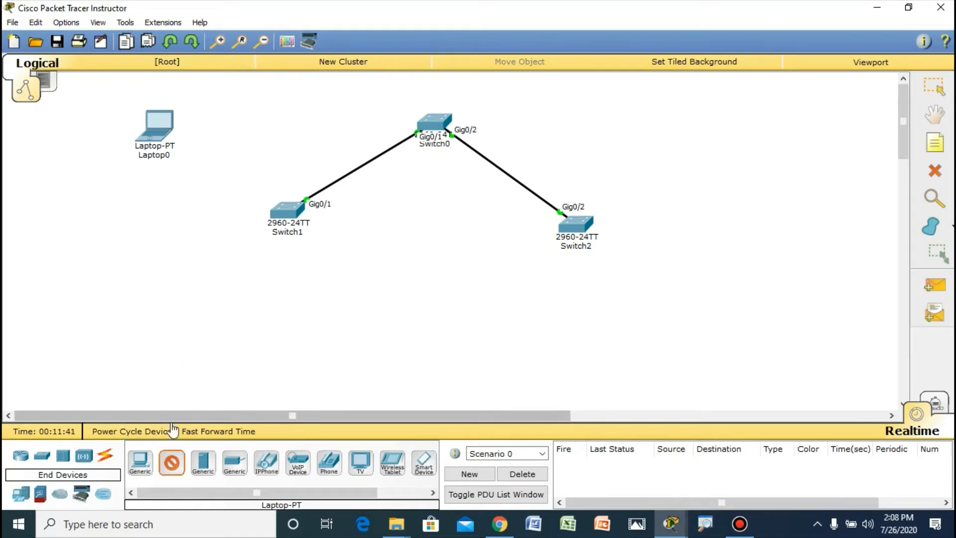
pyautogui.click(147, 217)
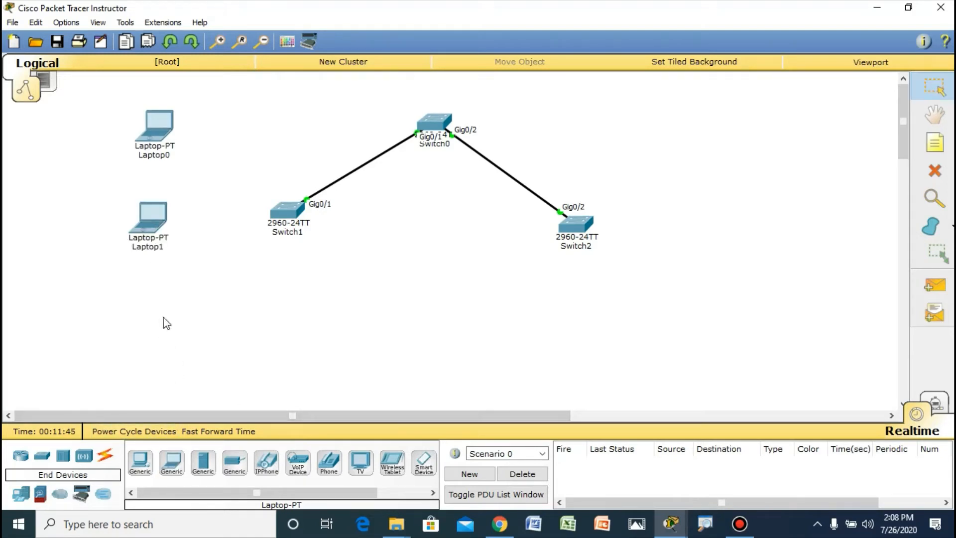
pyautogui.click(171, 462)
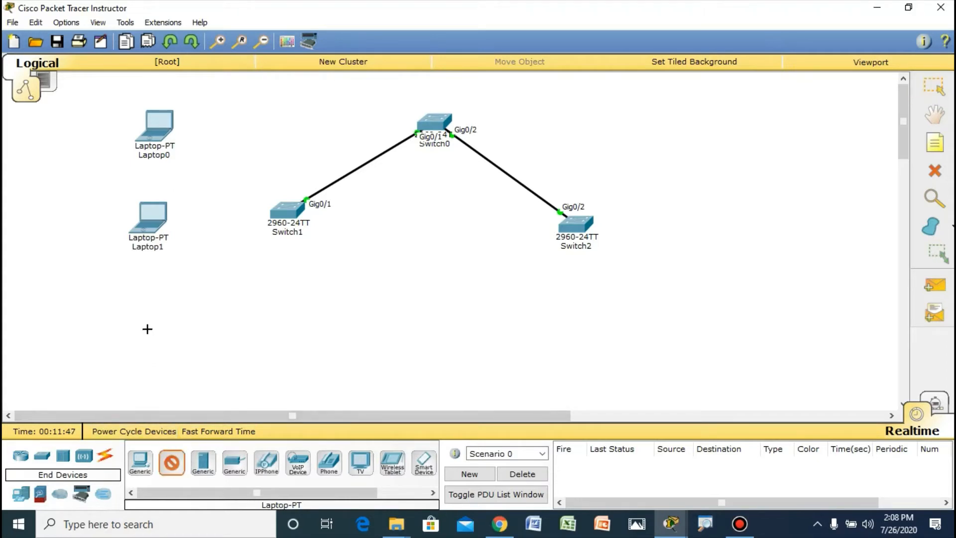
pyautogui.click(149, 330)
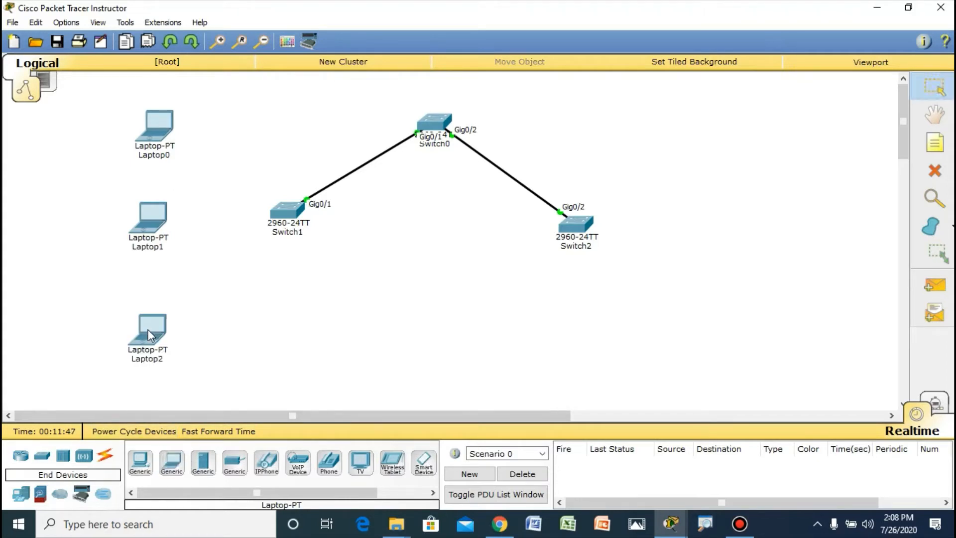
# Step: Place three more generic laptops in a vertical column to the right of Switch2
pyautogui.click(172, 462)
pyautogui.click(697, 103)
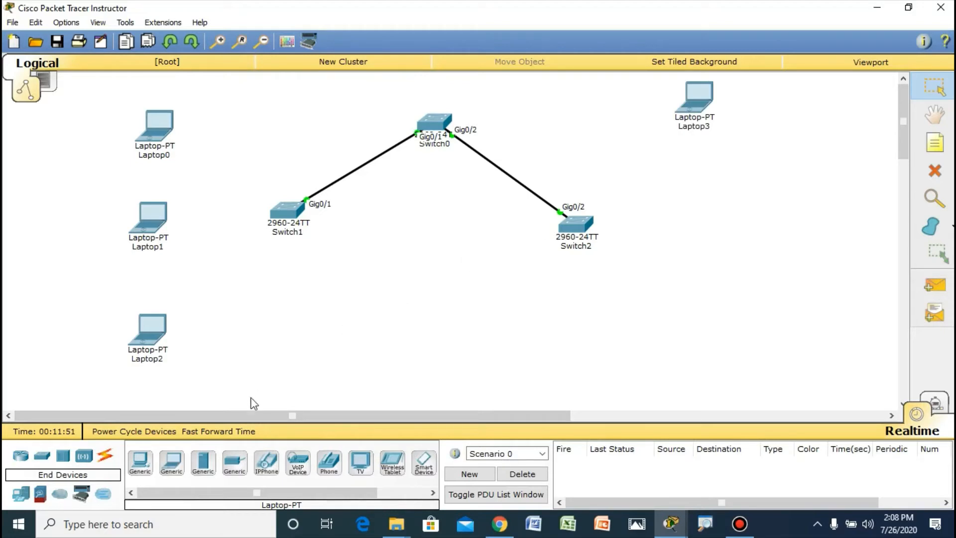
pyautogui.click(171, 462)
pyautogui.click(700, 216)
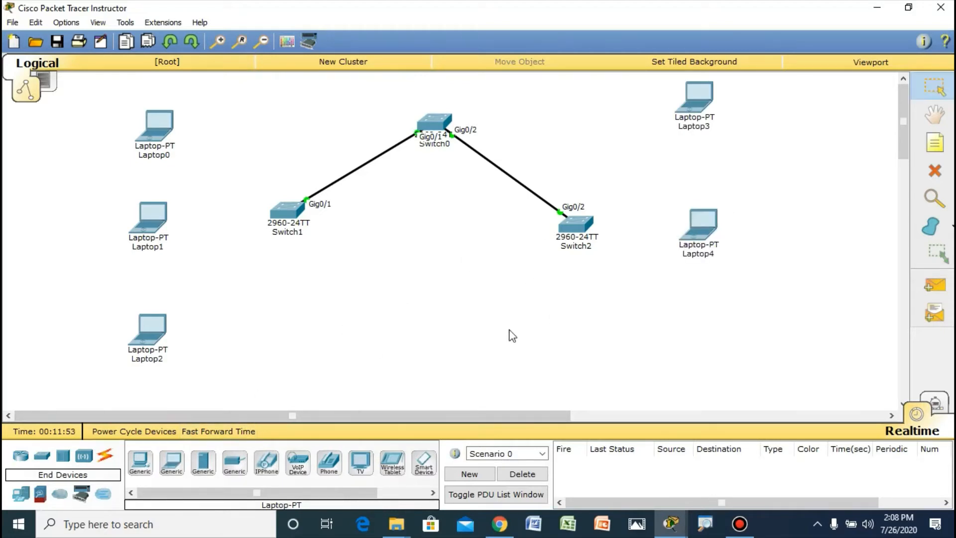
pyautogui.click(172, 461)
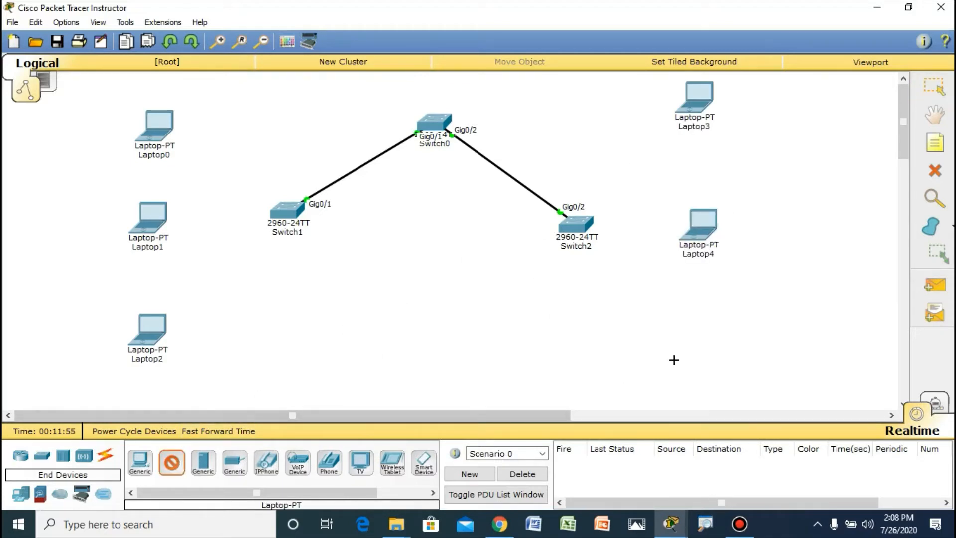
pyautogui.click(702, 346)
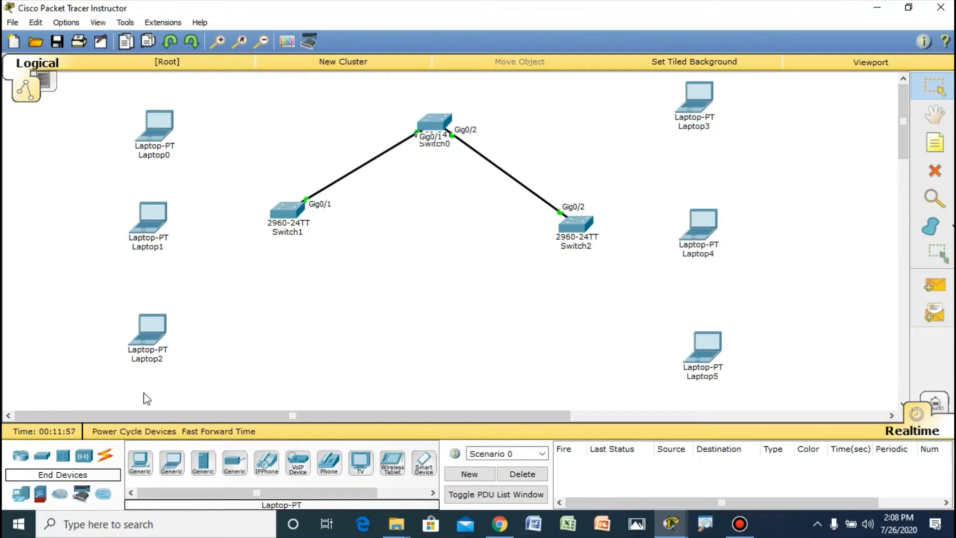
# Step: Connect FastEthernet0 of Laptop0 to FastEthernet0/11 of Switch1 with a copper straight-through cable
pyautogui.click(104, 458)
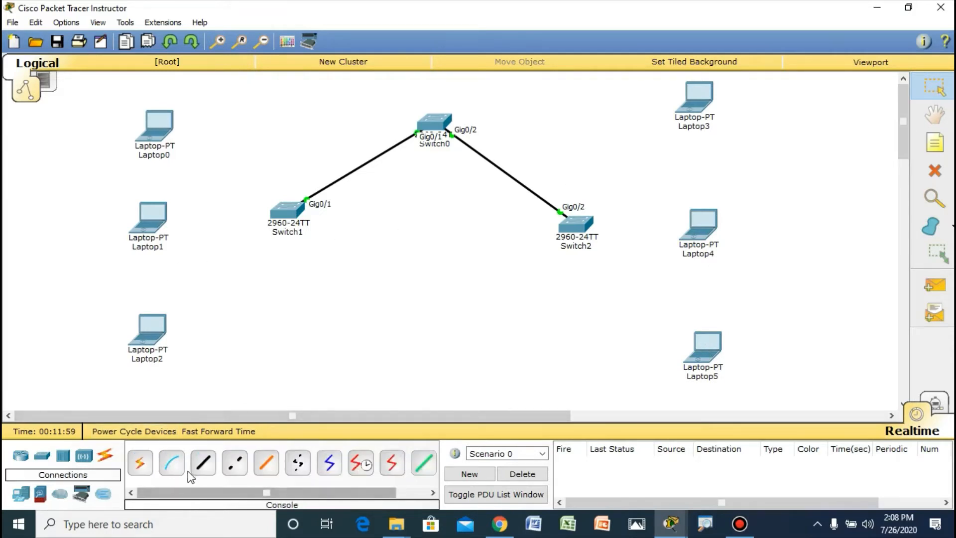
pyautogui.click(204, 466)
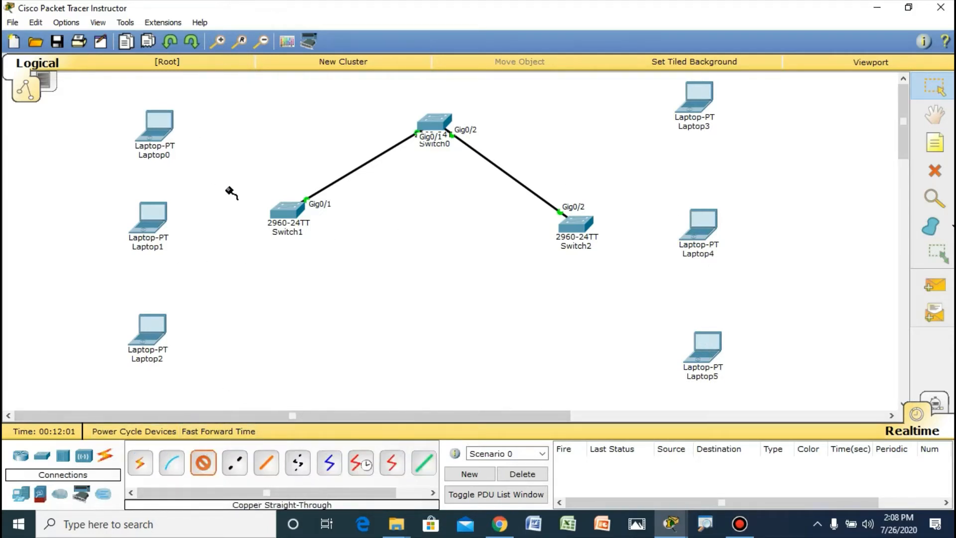
pyautogui.moveTo(272, 213)
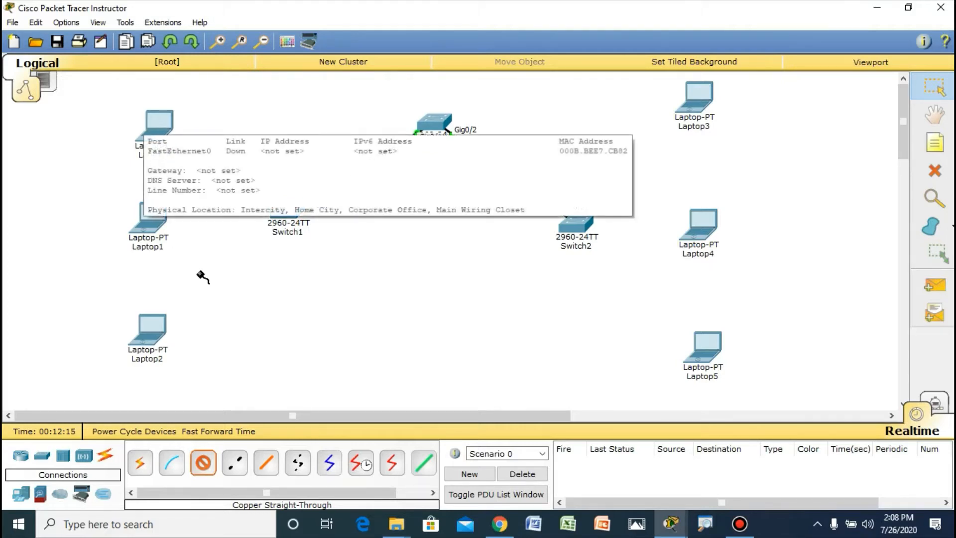
pyautogui.click(157, 130)
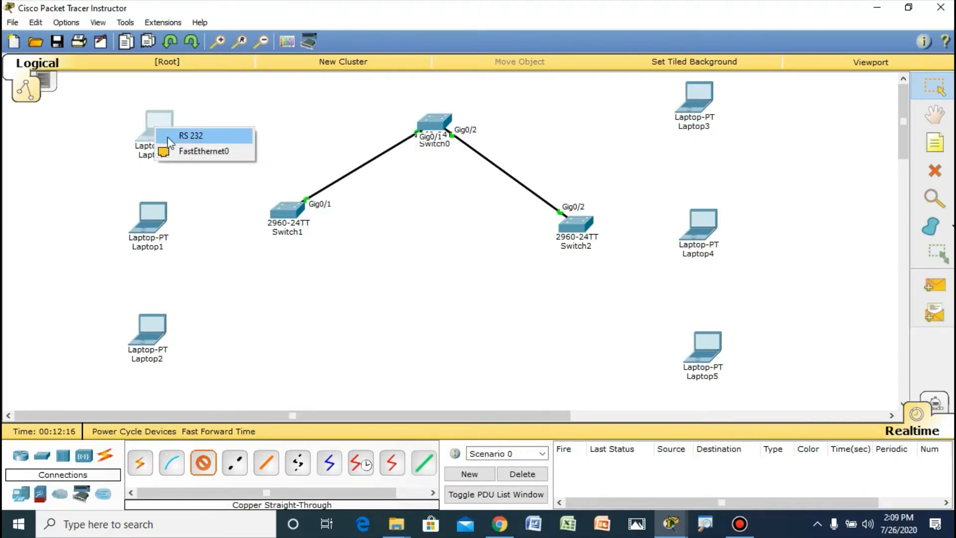
pyautogui.click(203, 151)
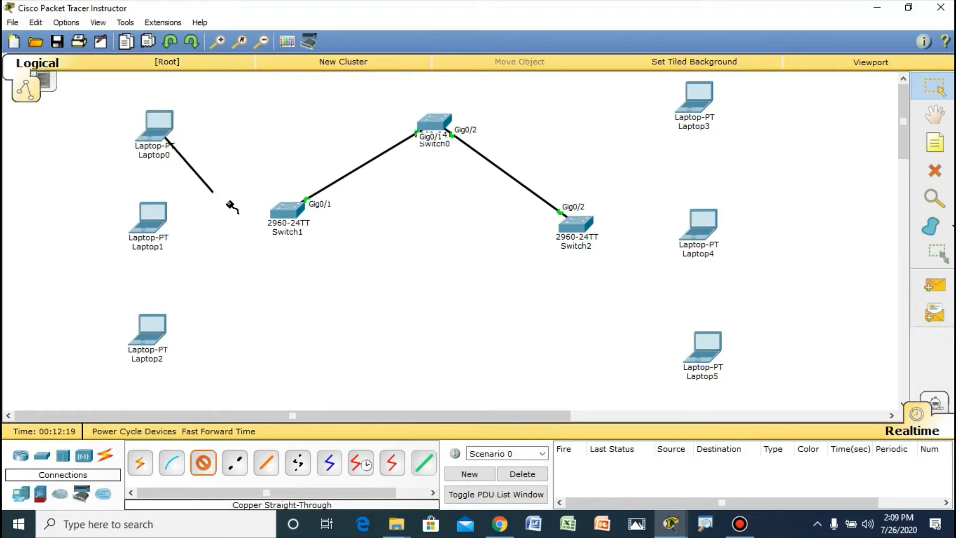
pyautogui.click(282, 204)
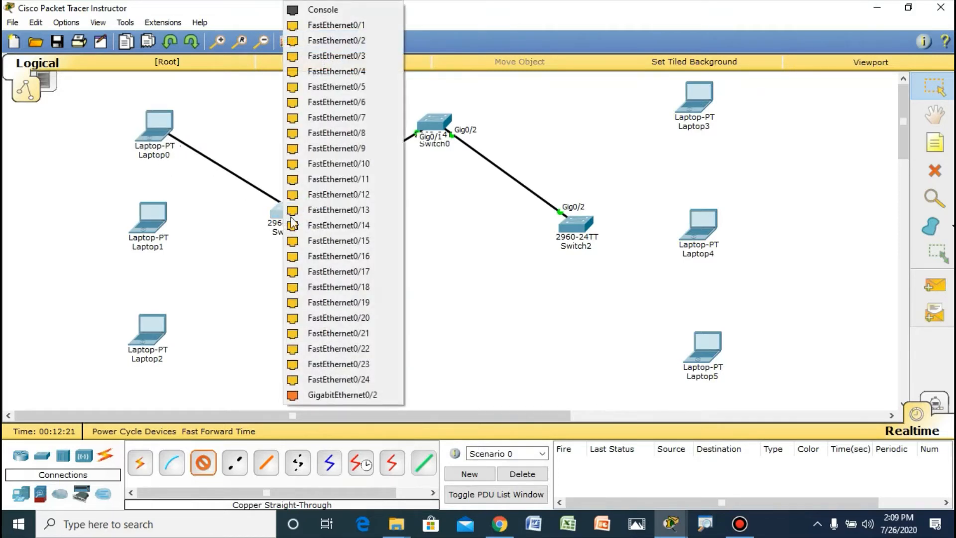
pyautogui.click(351, 179)
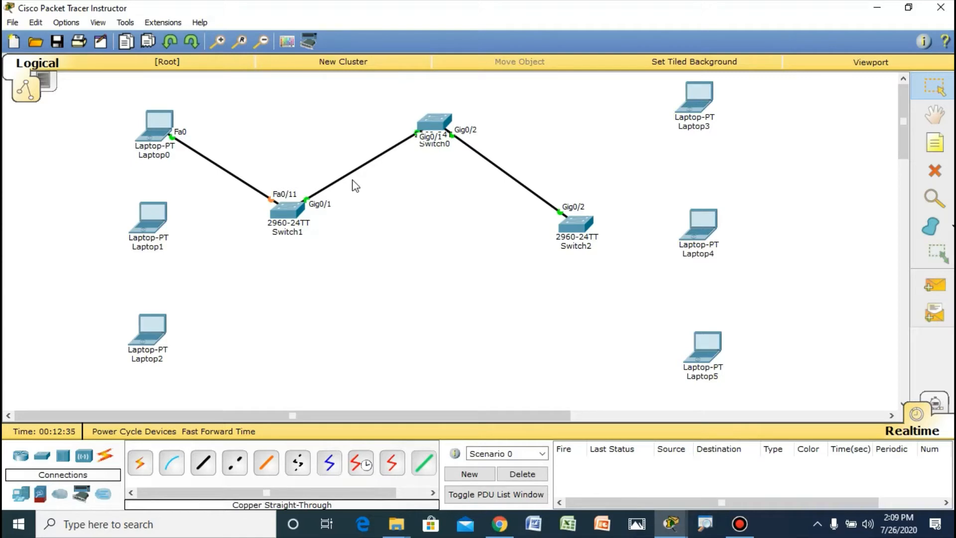
# Step: Connect FastEthernet0 of Laptop1 to FastEthernet0/18 of Switch1 with a copper straight-through cable, and shift Laptop1 and Laptop0 slightly up and left
pyautogui.click(203, 463)
pyautogui.click(157, 227)
pyautogui.click(196, 245)
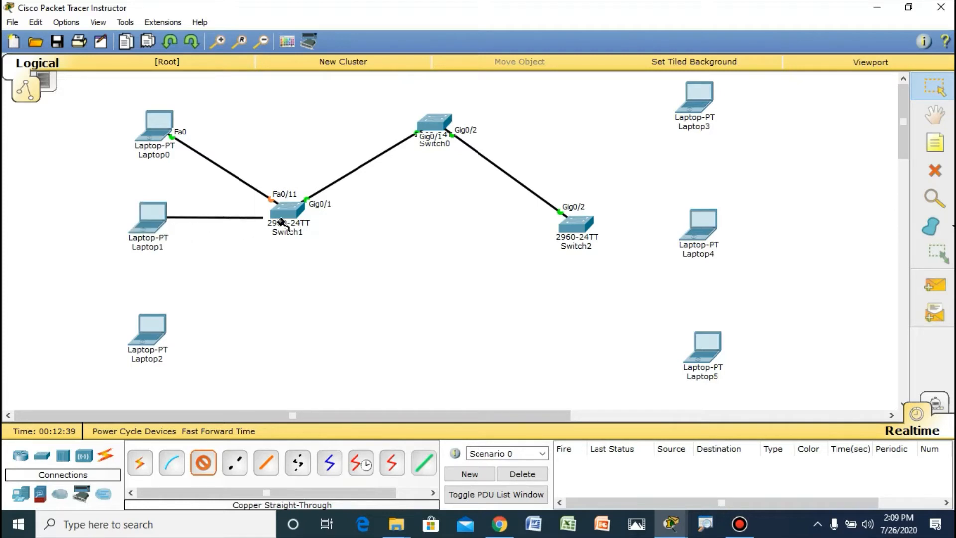
pyautogui.click(287, 219)
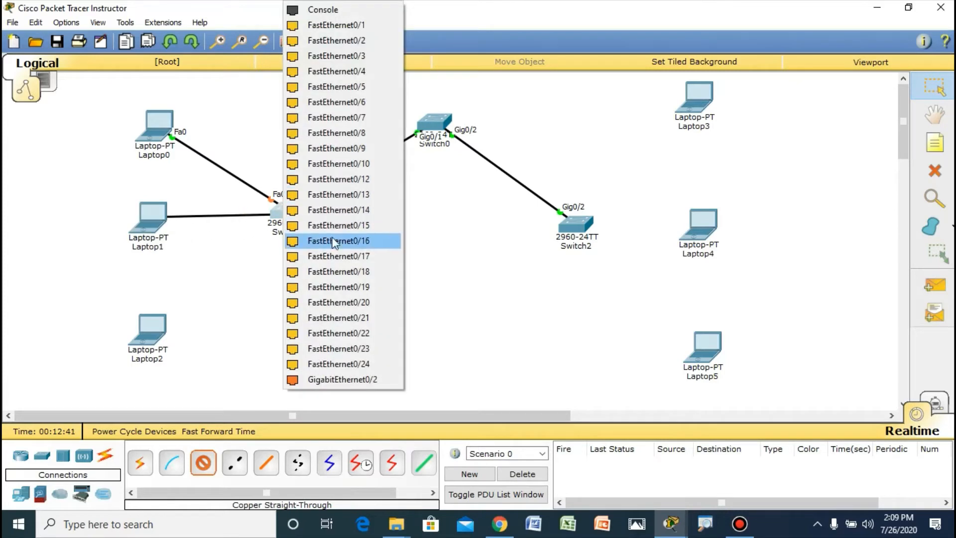
pyautogui.click(337, 273)
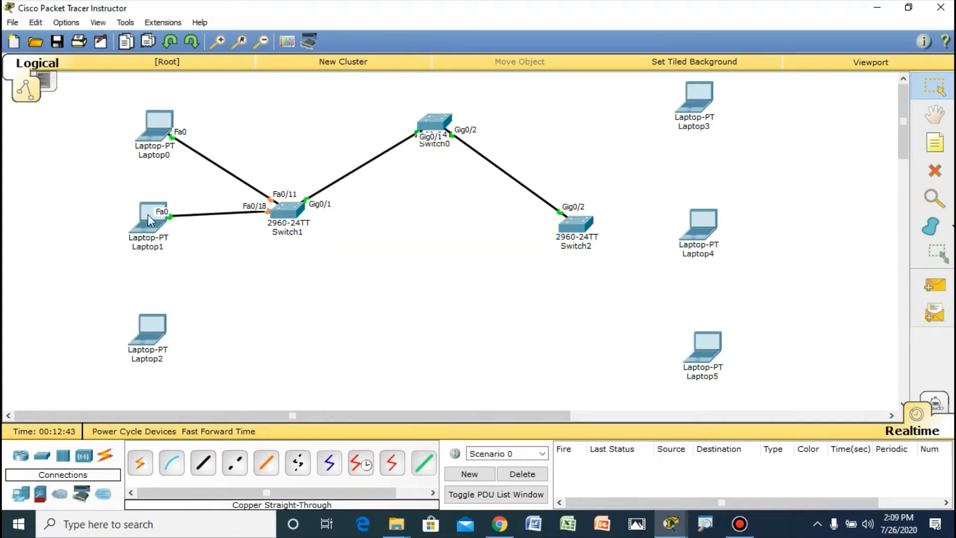
pyautogui.moveTo(151, 219); pyautogui.dragTo(134, 212)
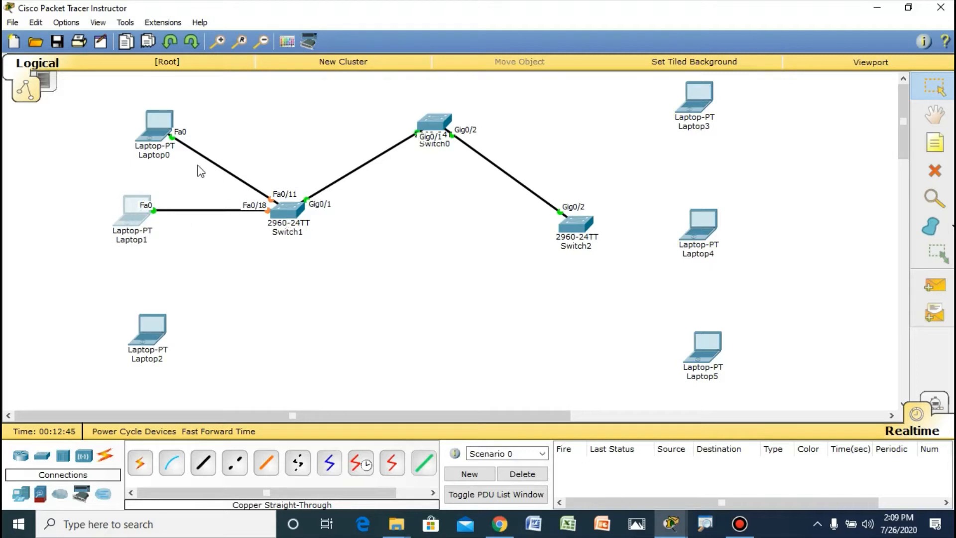
pyautogui.moveTo(152, 118); pyautogui.dragTo(139, 104)
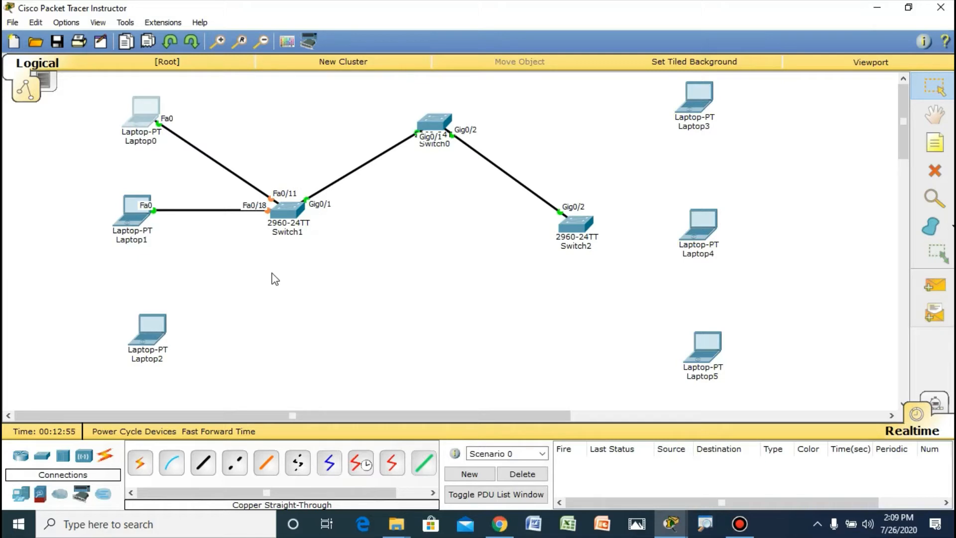
# Step: Connect FastEthernet0/6 of Switch1 to FastEthernet0 of Laptop2 with a copper straight-through cable
pyautogui.click(203, 462)
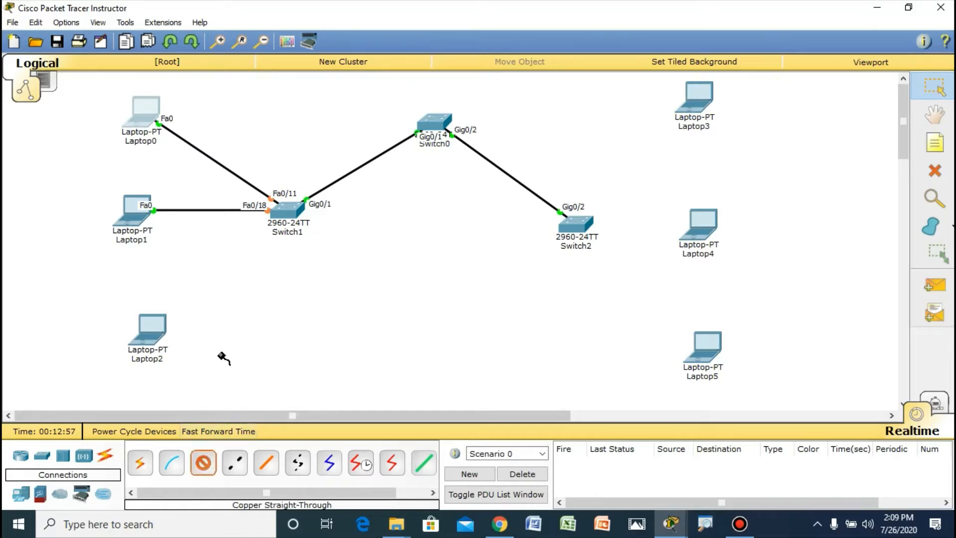
pyautogui.click(288, 210)
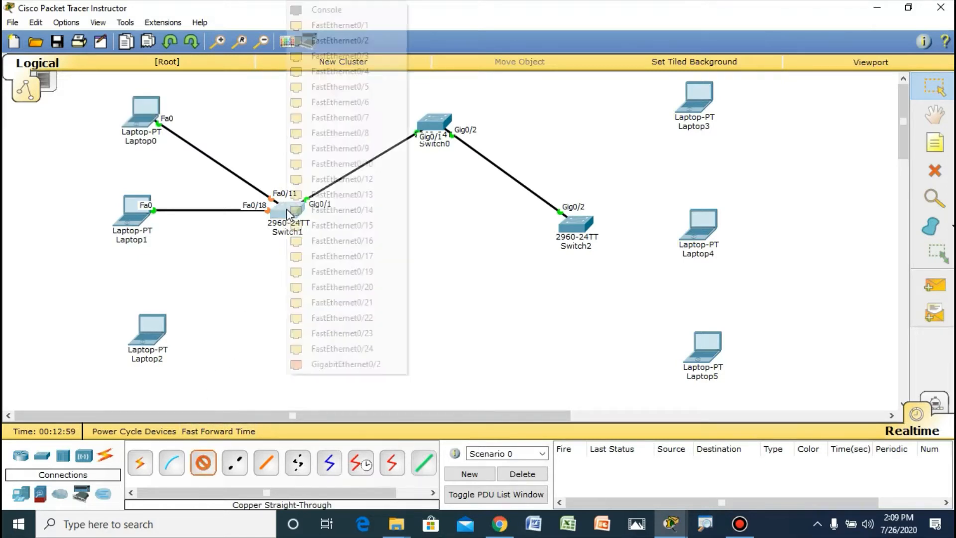
pyautogui.click(329, 102)
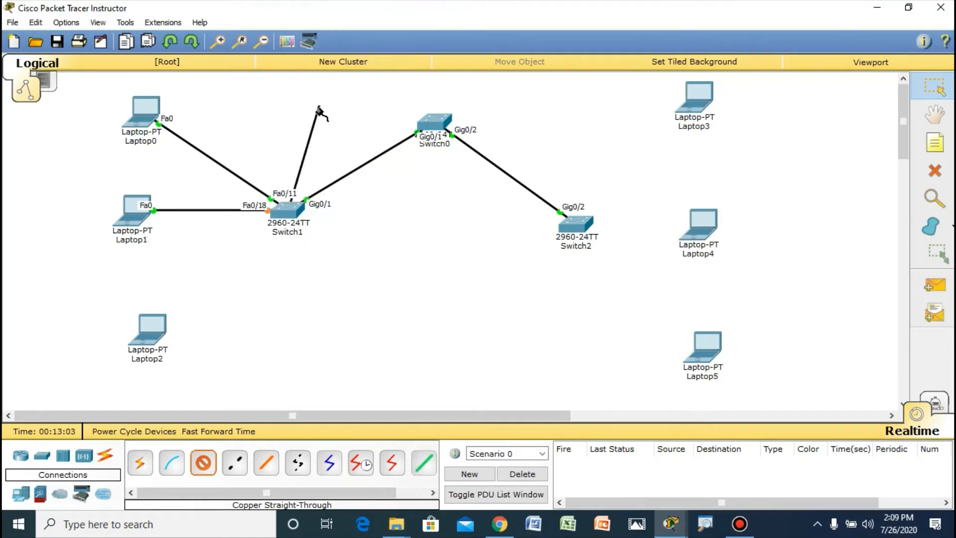
pyautogui.click(159, 328)
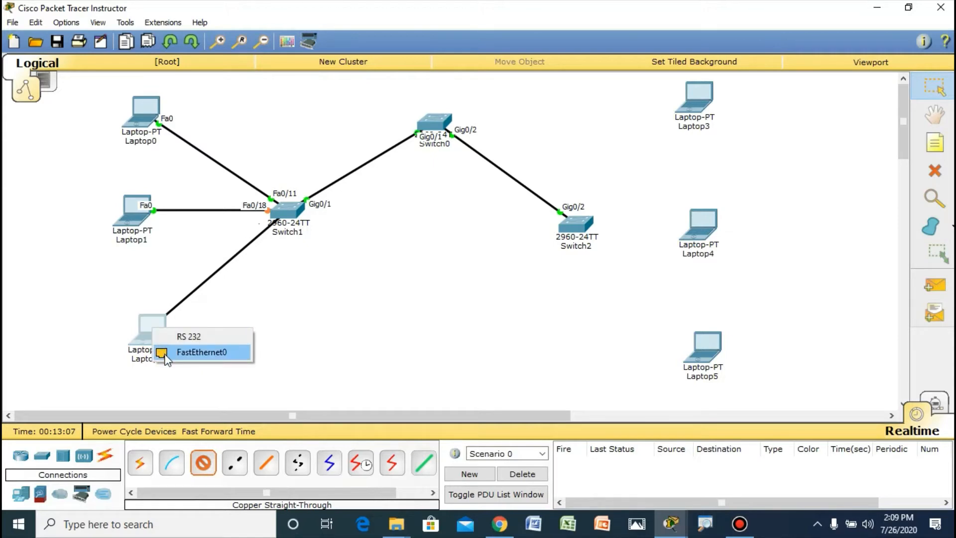
pyautogui.click(166, 354)
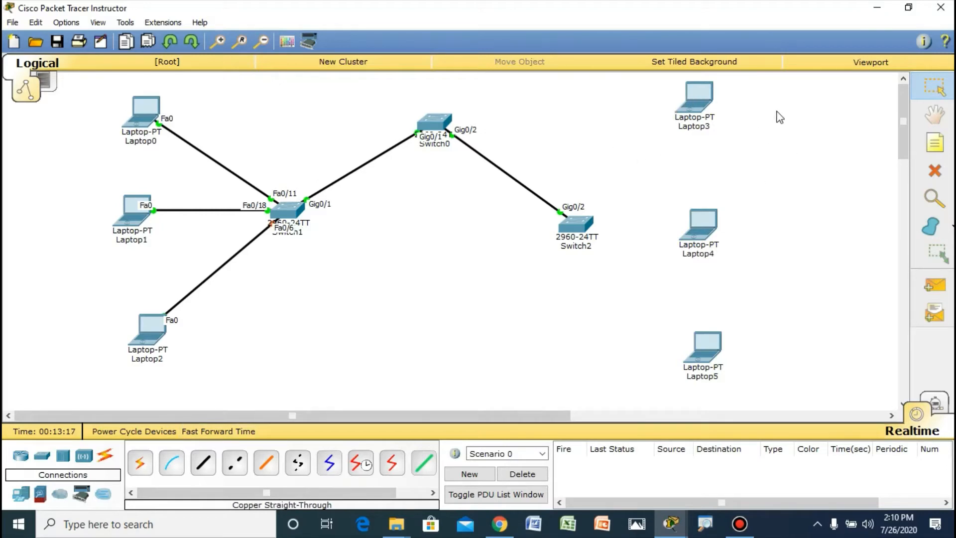
# Step: Connect FastEthernet0/11 of Switch2 to FastEthernet0 of Laptop3 with a copper straight-through cable
pyautogui.click(204, 464)
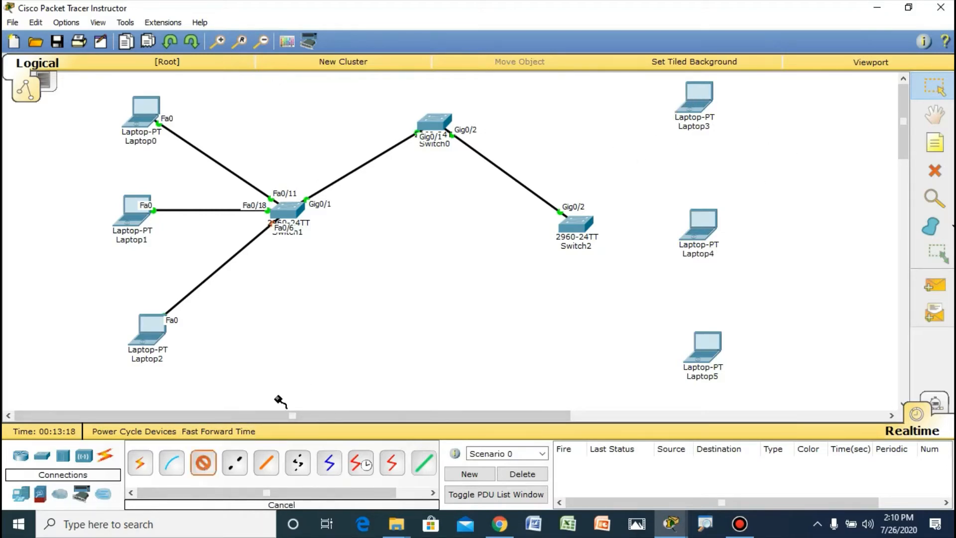
pyautogui.click(578, 228)
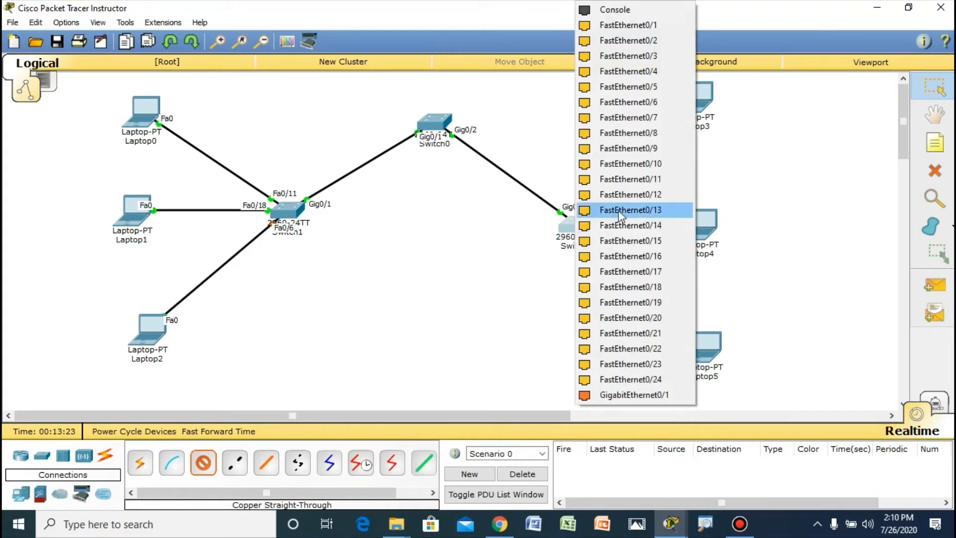
pyautogui.click(638, 180)
pyautogui.click(696, 110)
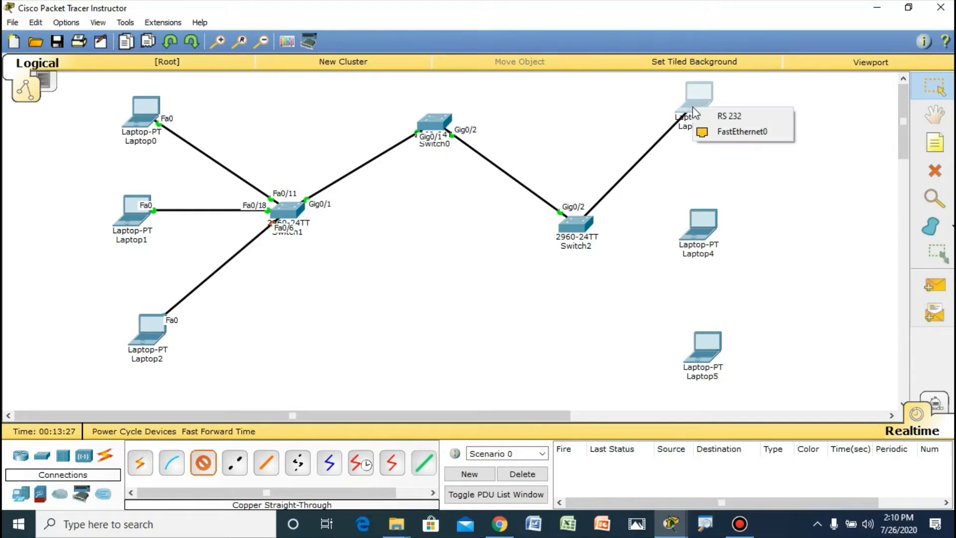
pyautogui.click(736, 131)
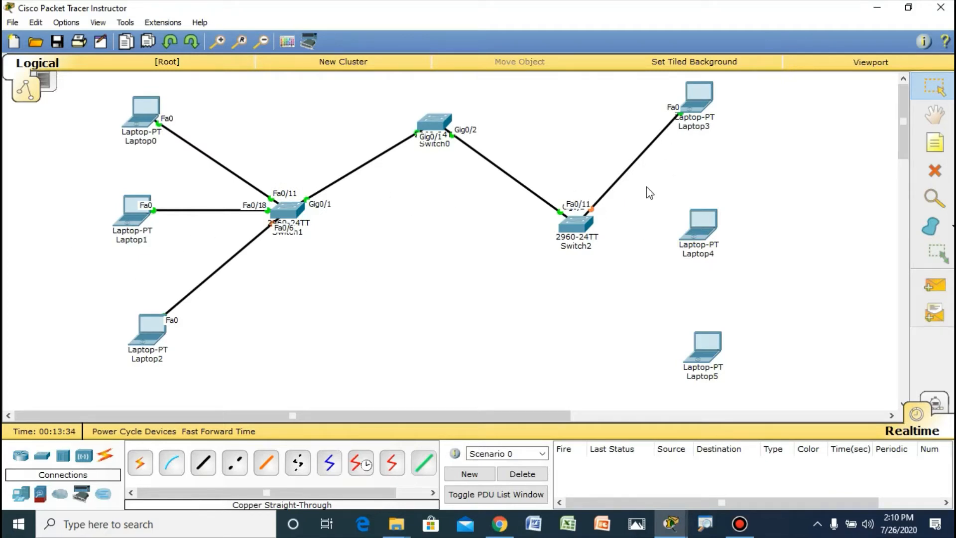
# Step: Connect FastEthernet0/18 of Switch2 to FastEthernet0 of Laptop4 with a copper straight-through cable
pyautogui.click(203, 470)
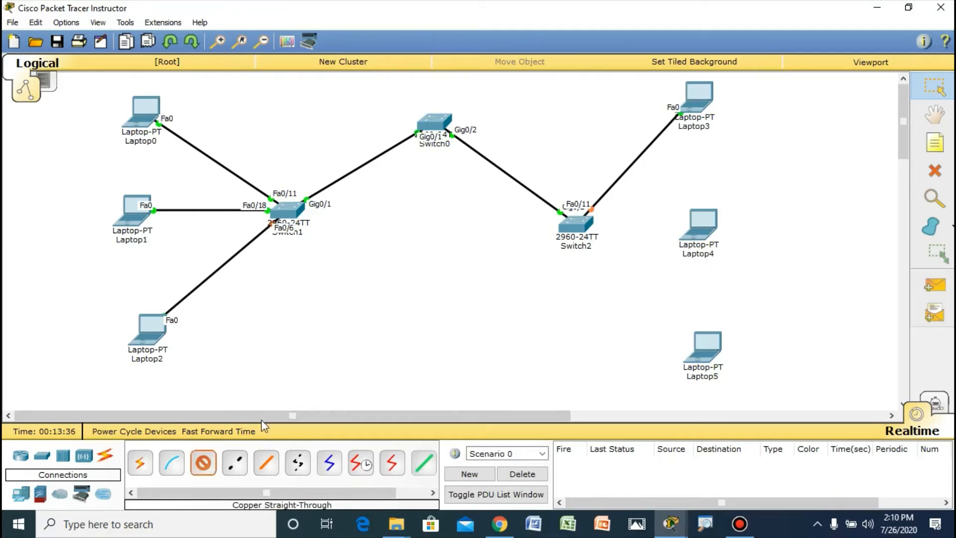
pyautogui.click(592, 224)
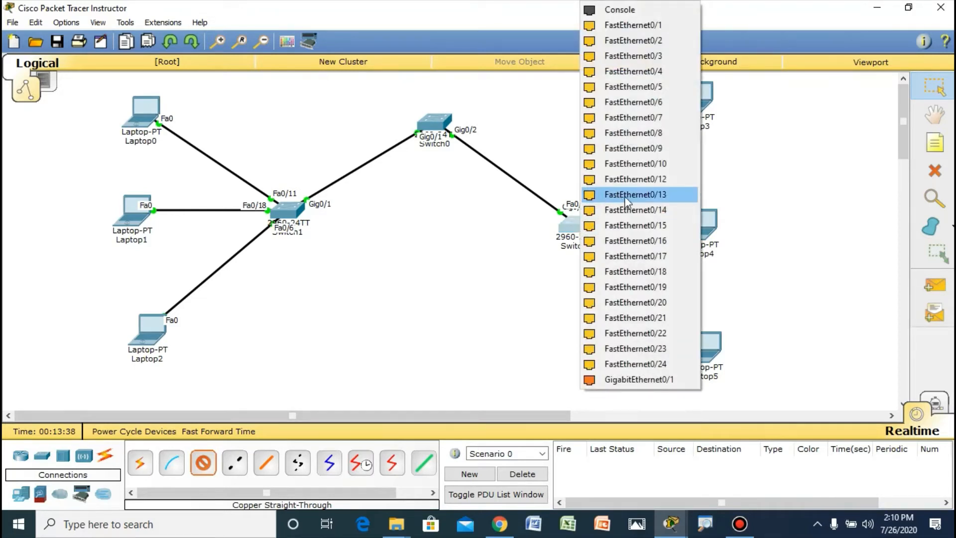
pyautogui.click(637, 273)
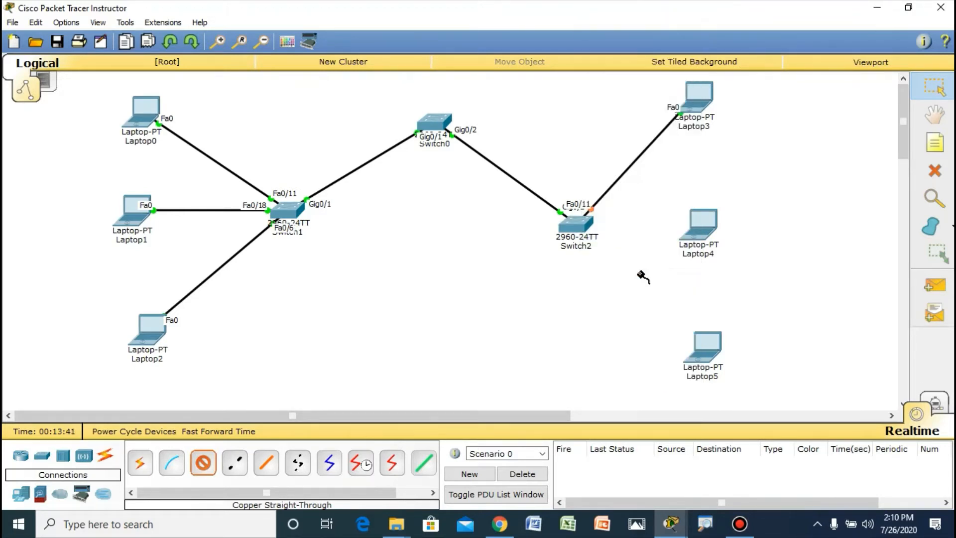
pyautogui.click(699, 225)
pyautogui.click(737, 244)
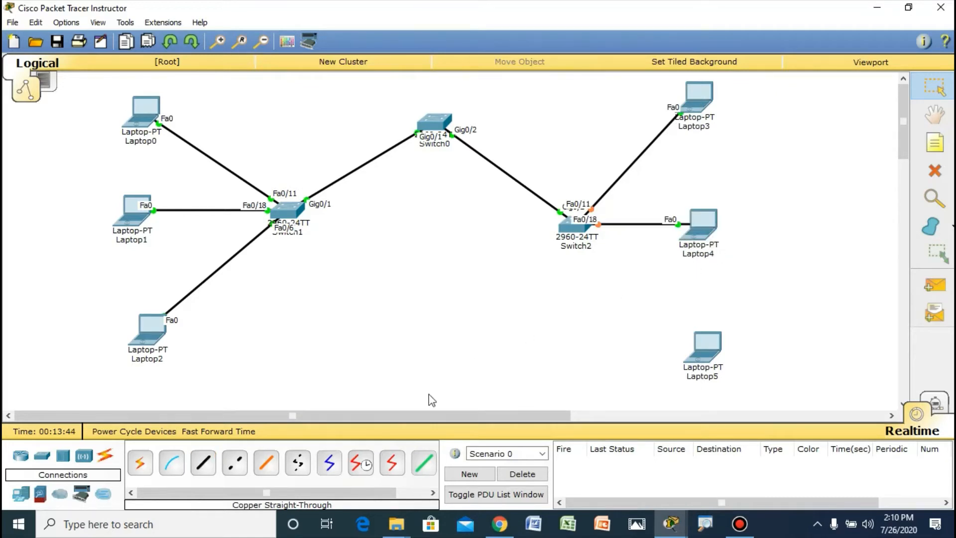
# Step: Connect FastEthernet0/6 of Switch2 to FastEthernet0 of Laptop5 with a copper straight-through cable, and nudge Switch0 slightly up and left
pyautogui.click(208, 465)
pyautogui.click(574, 227)
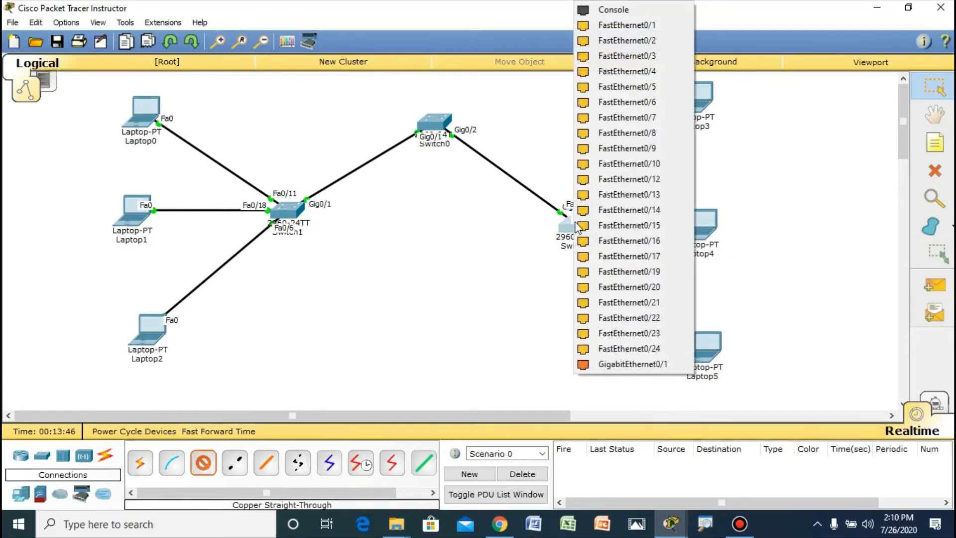
pyautogui.click(646, 101)
pyautogui.click(703, 349)
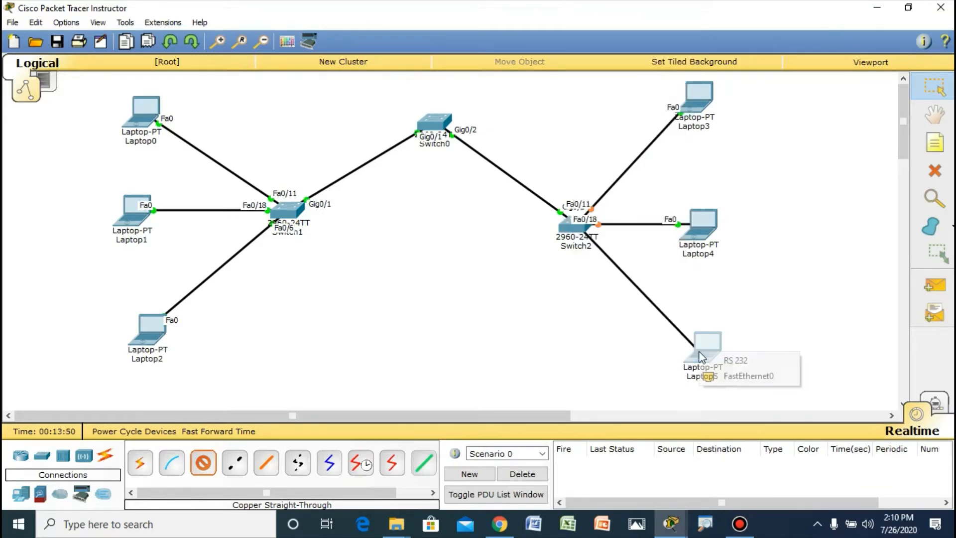
pyautogui.click(718, 376)
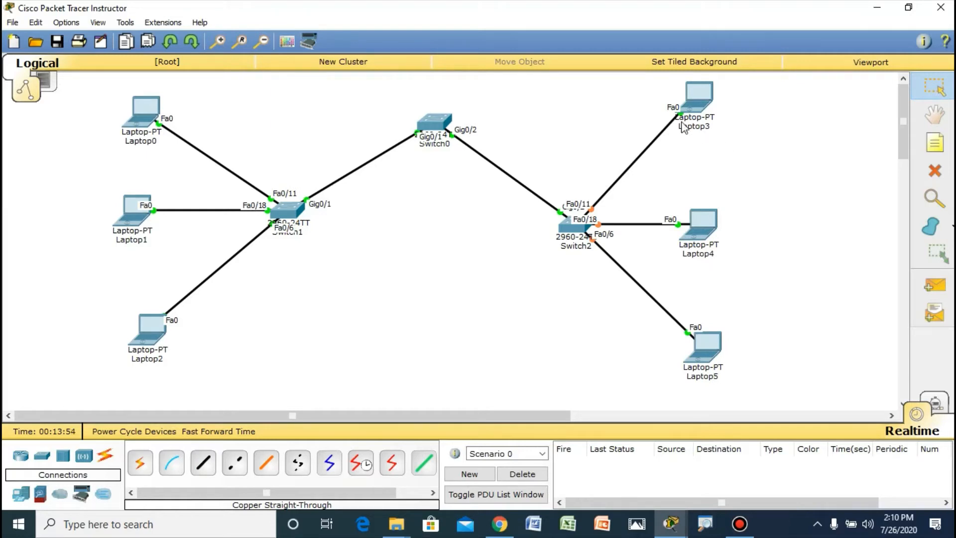
pyautogui.moveTo(416, 130); pyautogui.dragTo(409, 122)
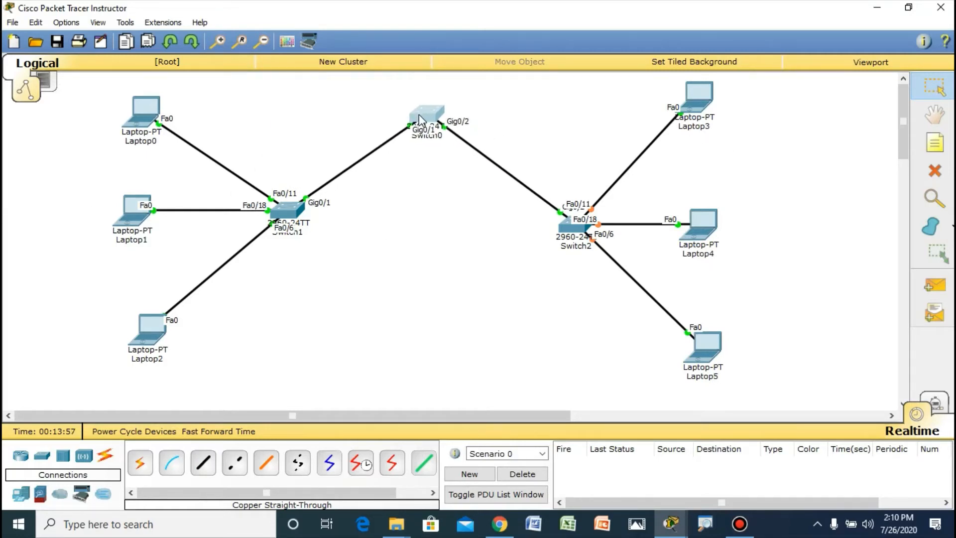
# Step: Place a two-line note reading "VLAN 10" and "TEACHER" beside Laptop0
pyautogui.click(926, 144)
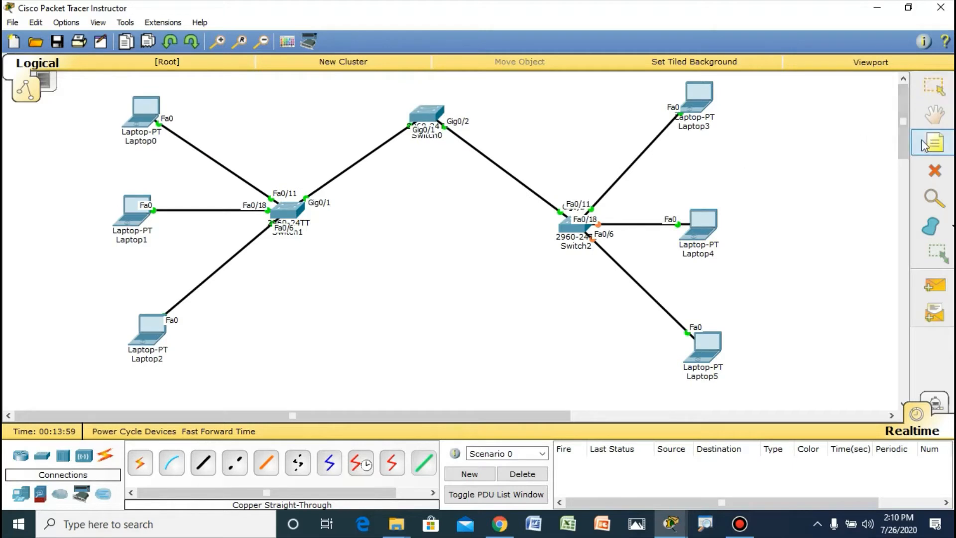
pyautogui.click(65, 108)
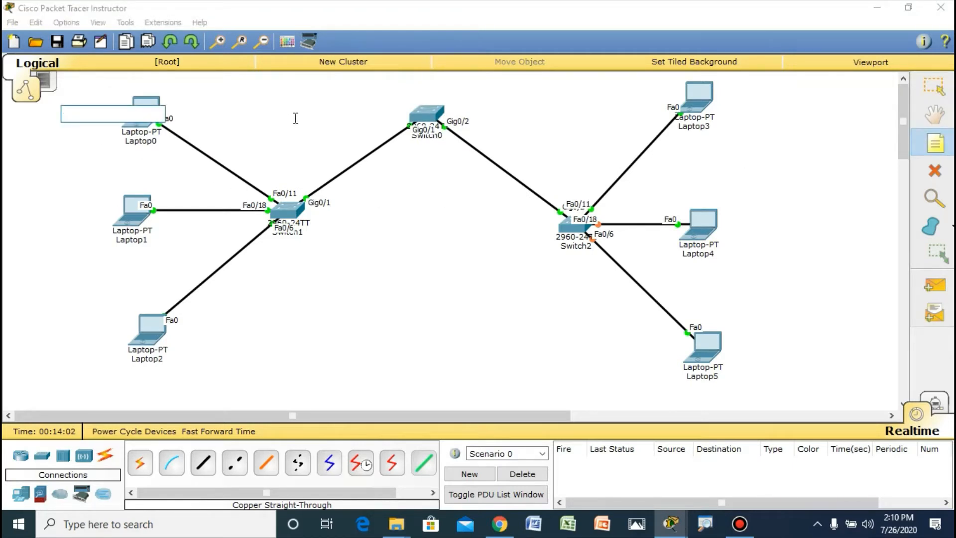
pyautogui.write('vla')
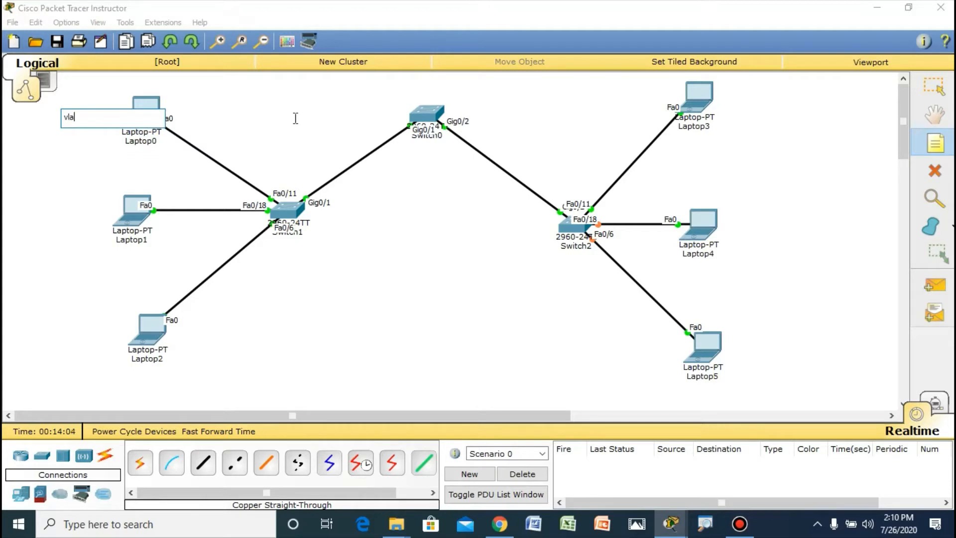
pyautogui.press('BackSpace')
pyautogui.press('BackSpace')
pyautogui.press('BackSpace')
pyautogui.write('vLAN 10')
pyautogui.press('Return')
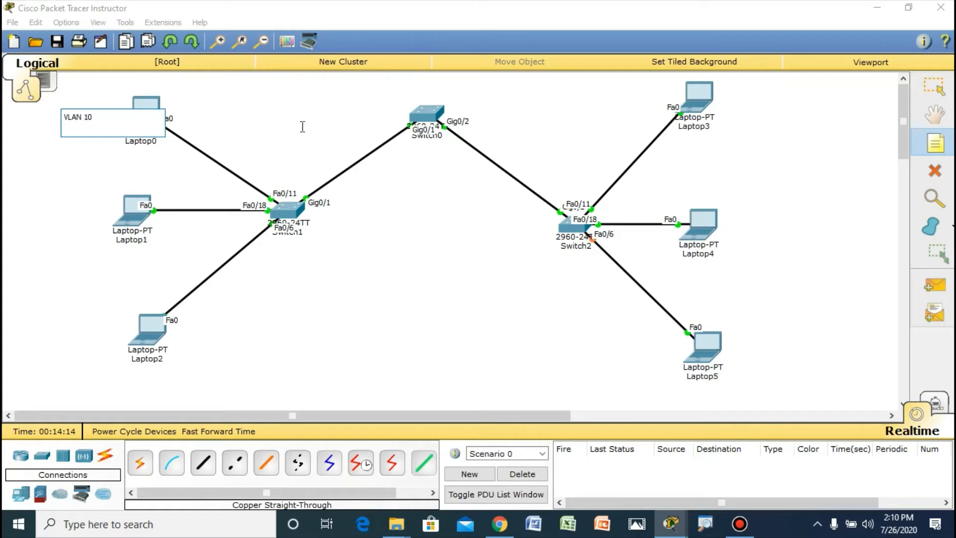
pyautogui.write('TEACHER')
# Step: Place a two-line note reading "VLAN 20" and "STUDENT" beside Laptop1
pyautogui.click(59, 209)
pyautogui.write('VLAN')
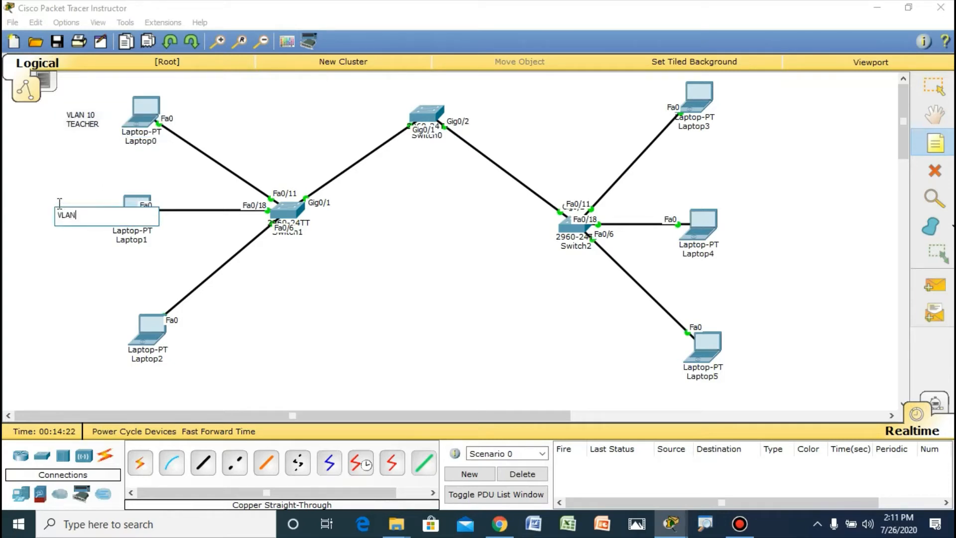
pyautogui.write(' 20')
pyautogui.press('Return')
pyautogui.write('ST')
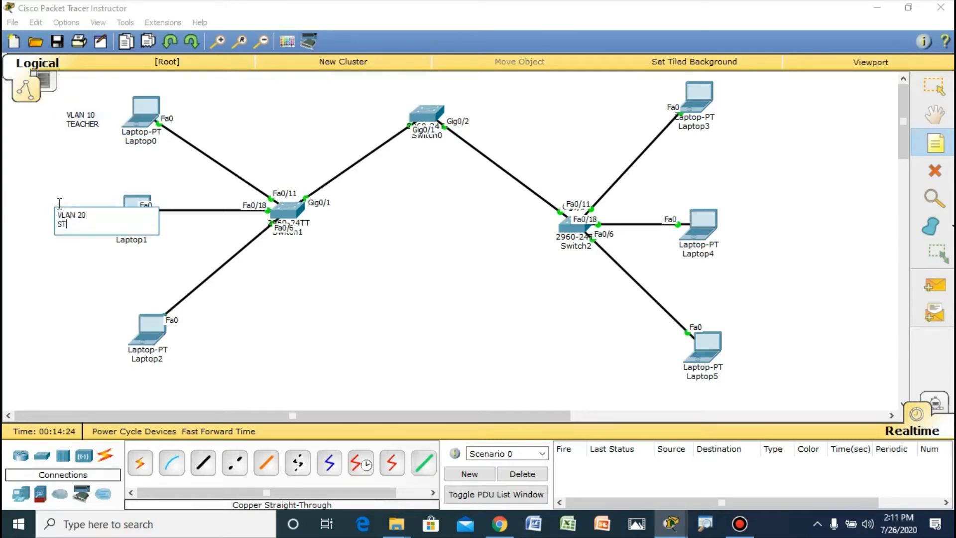
pyautogui.write('UDENT')
pyautogui.click(84, 155)
# Step: Place a two-line note reading "VLAN 30" and "GUEST" beside Laptop2
pyautogui.click(75, 329)
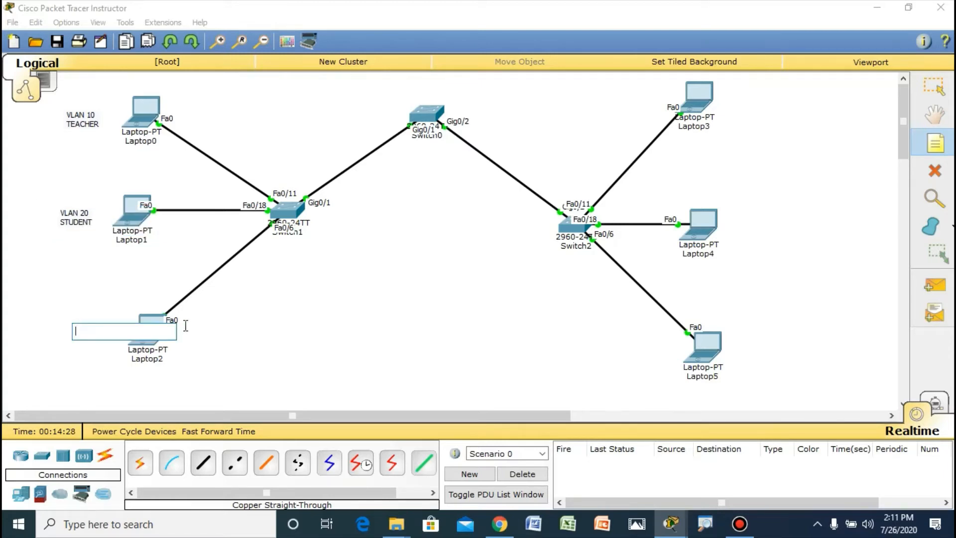
pyautogui.write('VLAN 3')
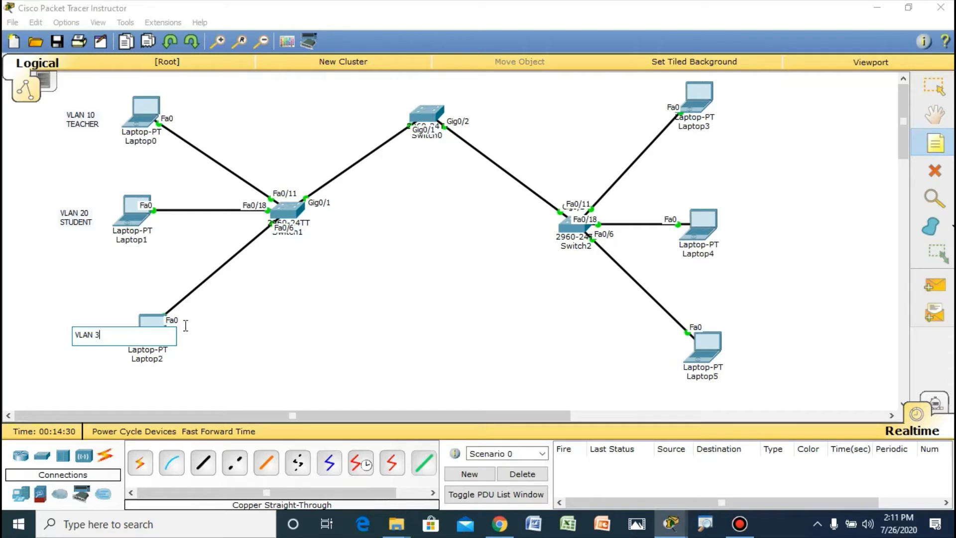
pyautogui.write('0')
pyautogui.press('Return')
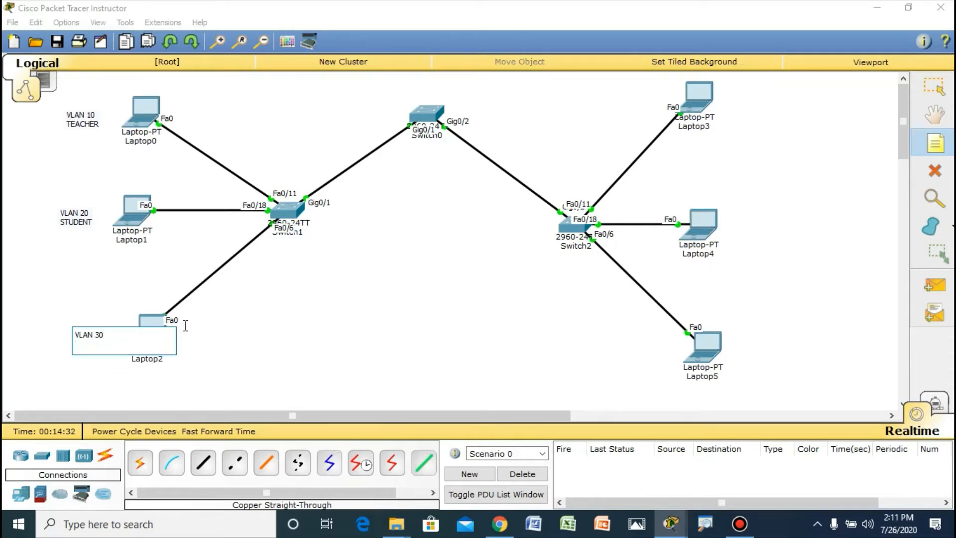
pyautogui.write('GUEST')
pyautogui.click(96, 294)
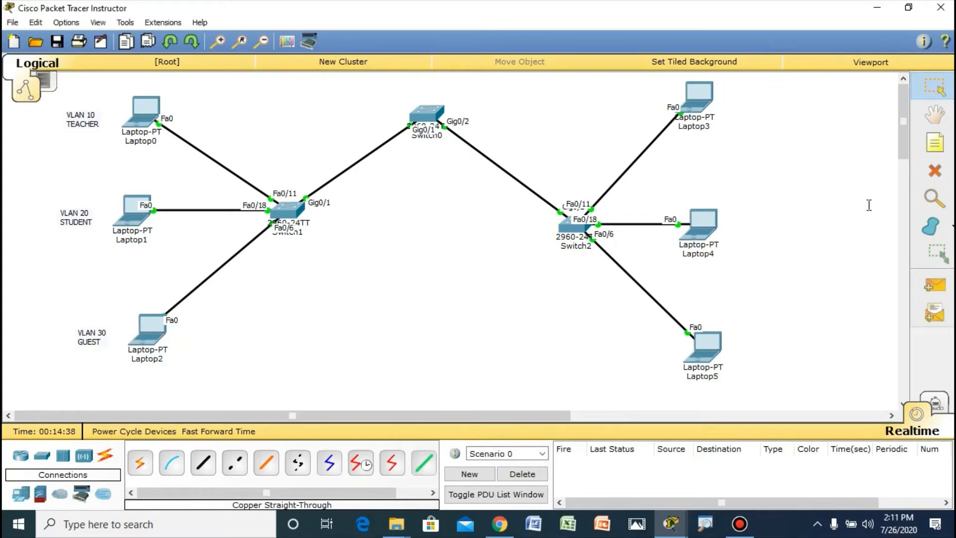
# Step: Place a two-line note reading "VLAN 10" and "TEACHER" beside Laptop3
pyautogui.click(934, 144)
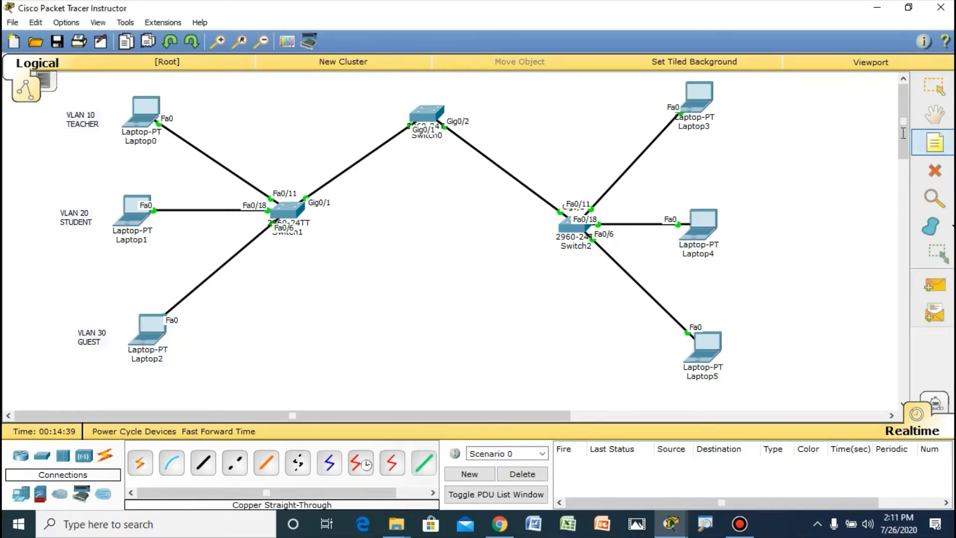
pyautogui.click(735, 91)
pyautogui.write('VLAN ')
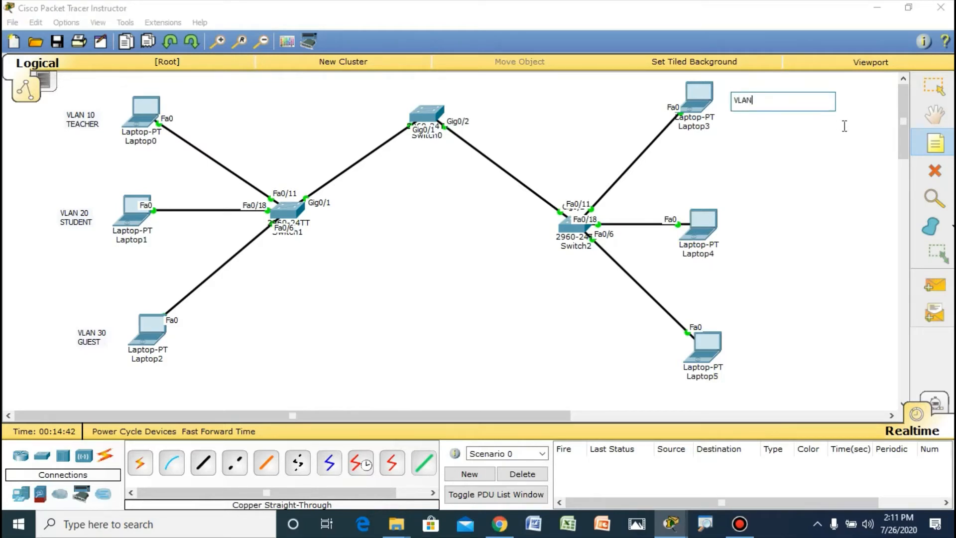
pyautogui.write('10')
pyautogui.press('Return')
pyautogui.write('TEACHER')
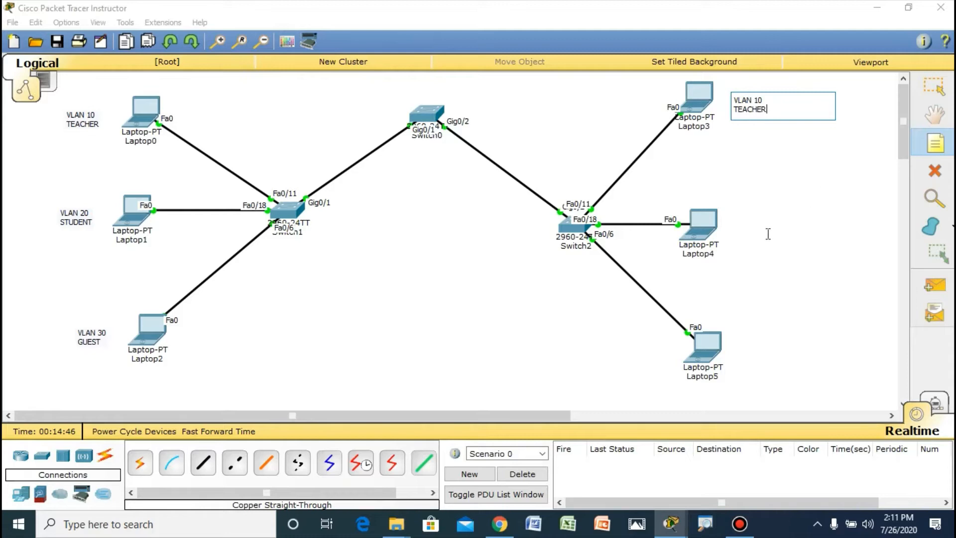
# Step: Place a two-line note reading "VLAN 20" and "STUDENT" beside Laptop4
pyautogui.click(726, 219)
pyautogui.write('VK')
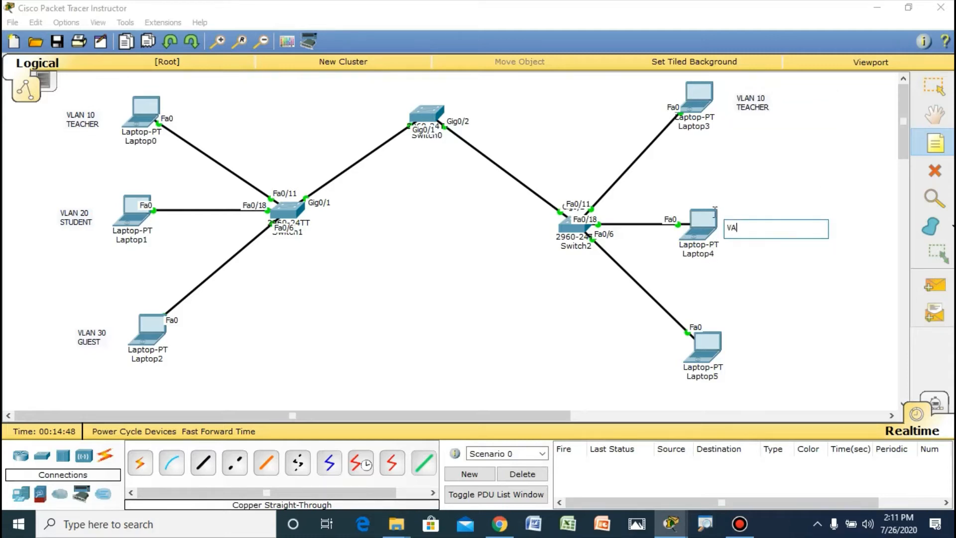
pyautogui.press('BackSpace')
pyautogui.write('LAN 20')
pyautogui.press('Return')
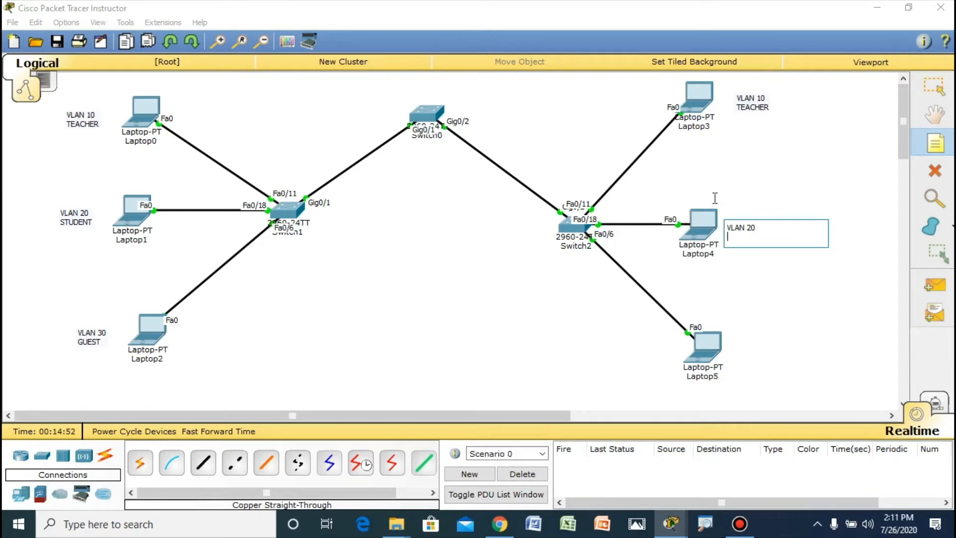
pyautogui.write('STUDENT')
# Step: Place a two-line note reading "VLAN 30" and "GUEST" beside Laptop5
pyautogui.click(740, 334)
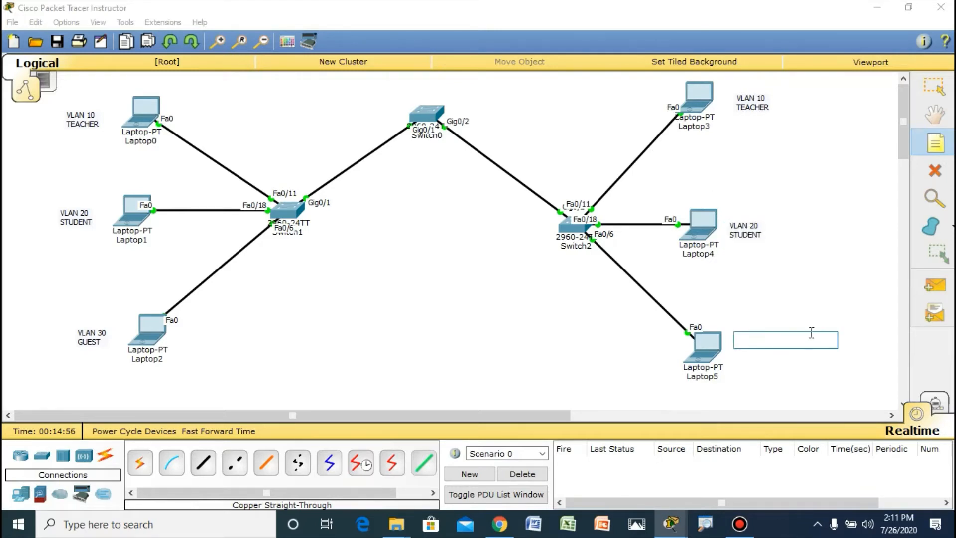
pyautogui.write('VLAN 30')
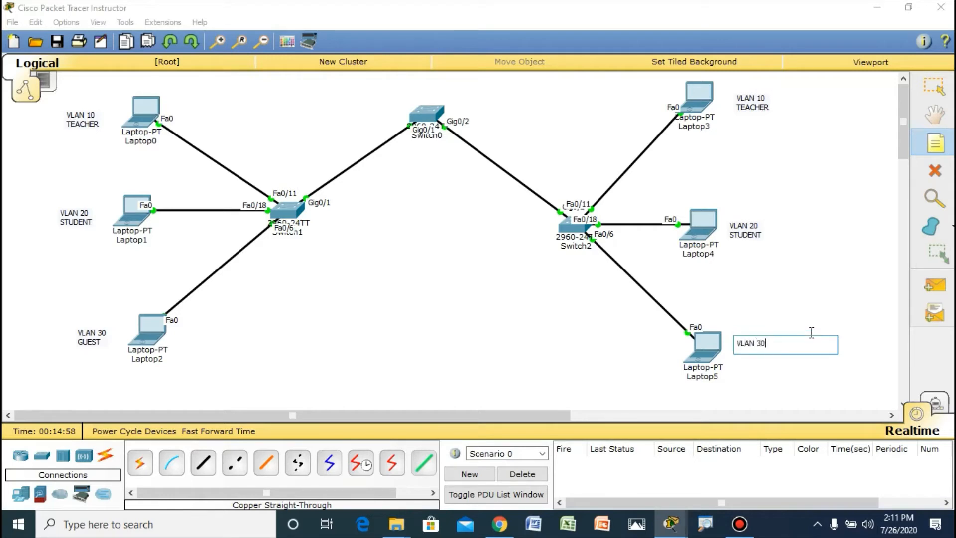
pyautogui.press('Return')
pyautogui.write('GUEST')
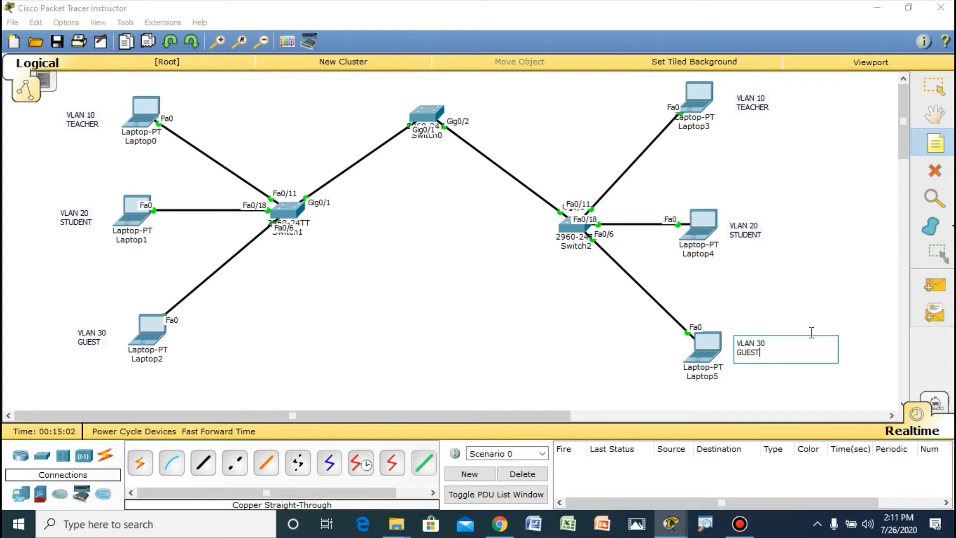
# Step: Add a note with the address 172.17.10.21/24 below Laptop0
pyautogui.click(937, 145)
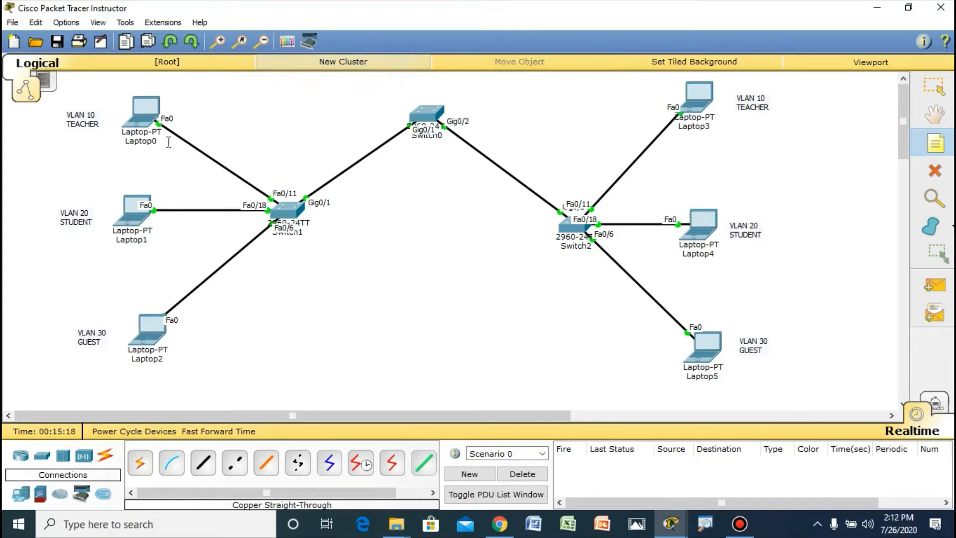
pyautogui.click(110, 153)
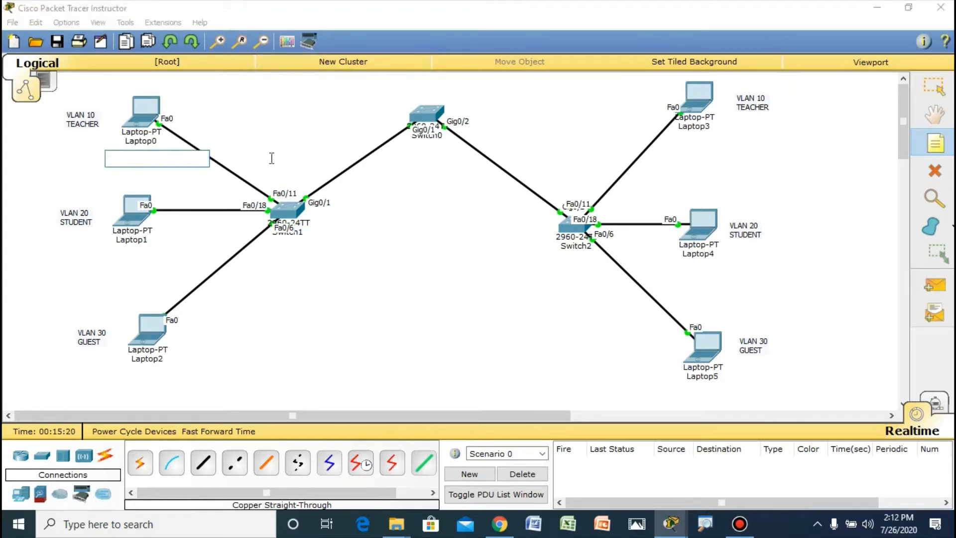
pyautogui.write('172.')
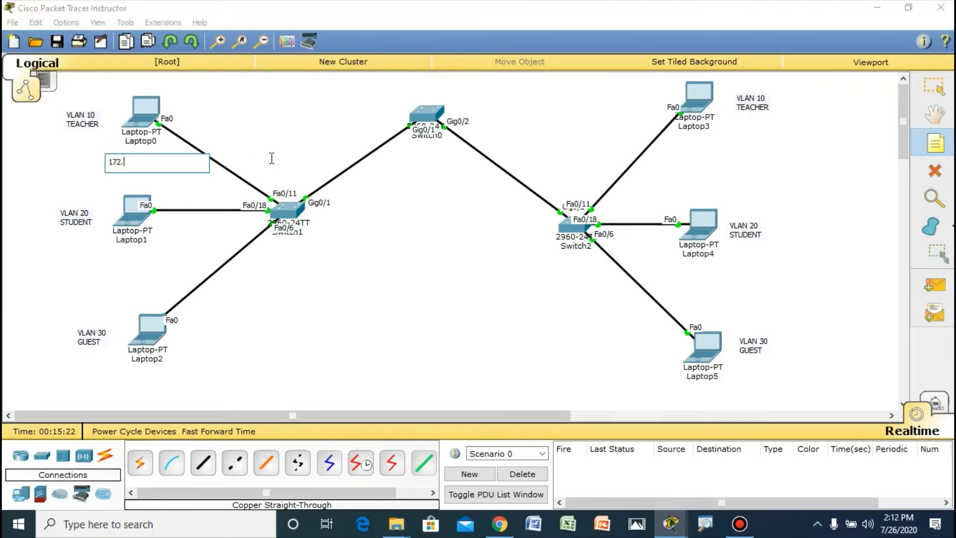
pyautogui.write('17.10.21/24')
# Step: Add a note with the address 172.17.20.22/24 below Laptop1
pyautogui.click(114, 255)
pyautogui.write('1')
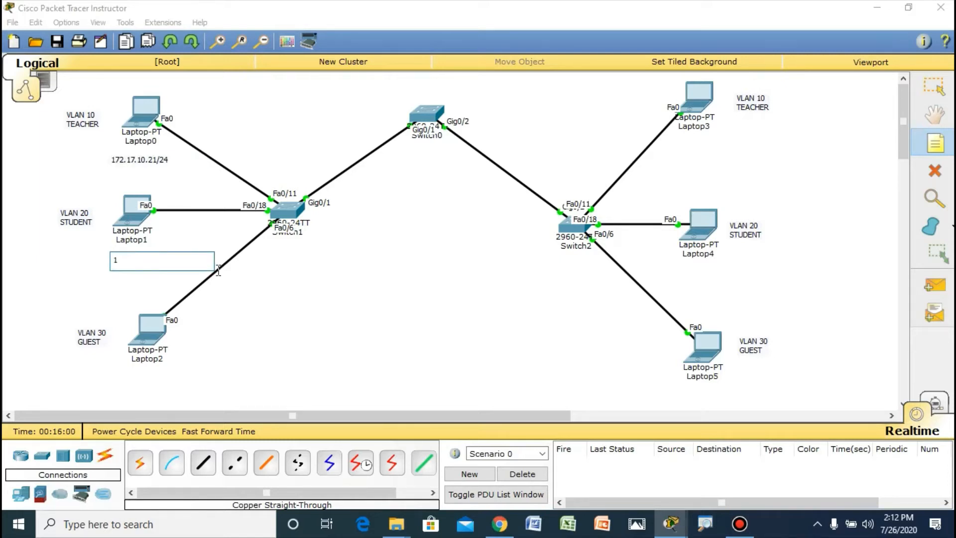
pyautogui.write('72.17.20.22/')
pyautogui.write('24')
# Step: Add a note with the address 172.17.30.23/24 below Laptop2
pyautogui.click(118, 374)
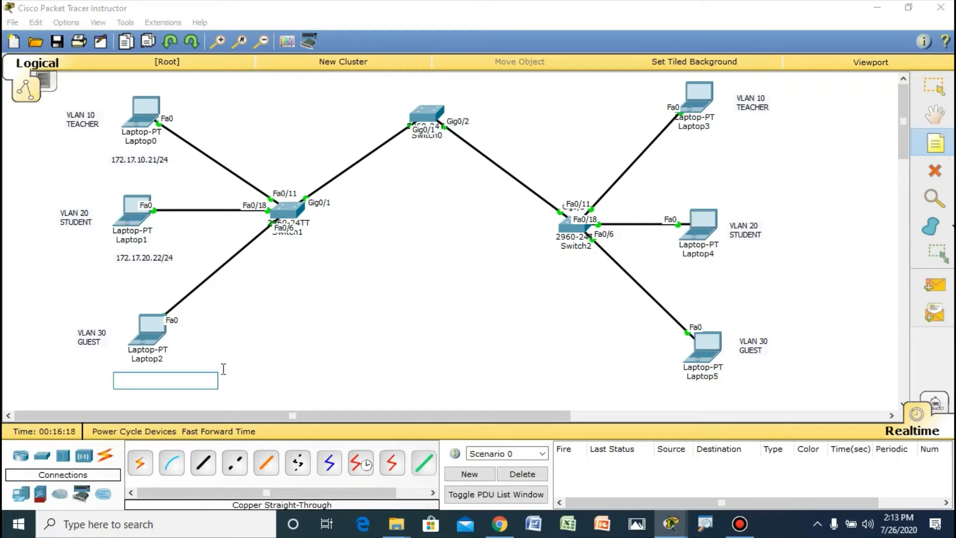
pyautogui.write('172.')
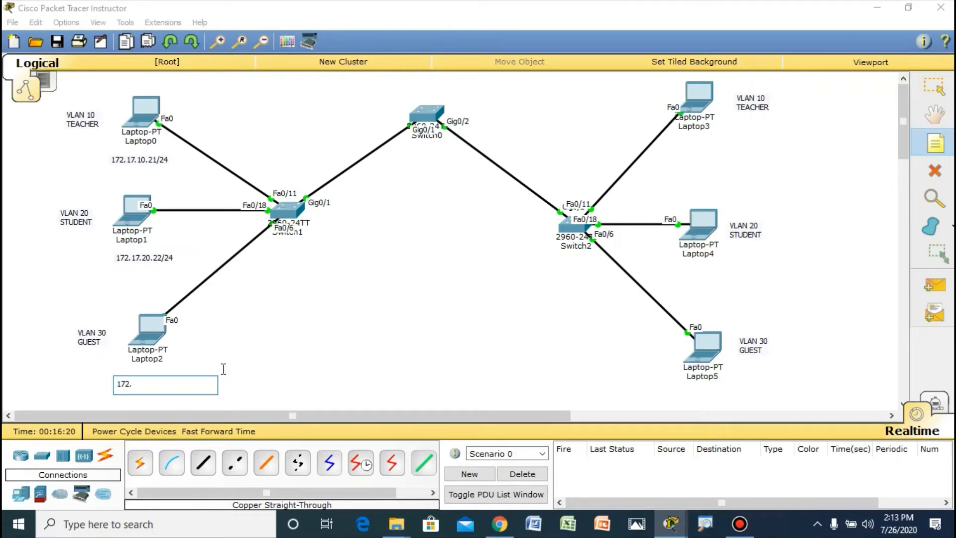
pyautogui.write('17.30.23/24')
# Step: Add a note with the address 172.17.10.24/24 below Laptop3
pyautogui.click(684, 138)
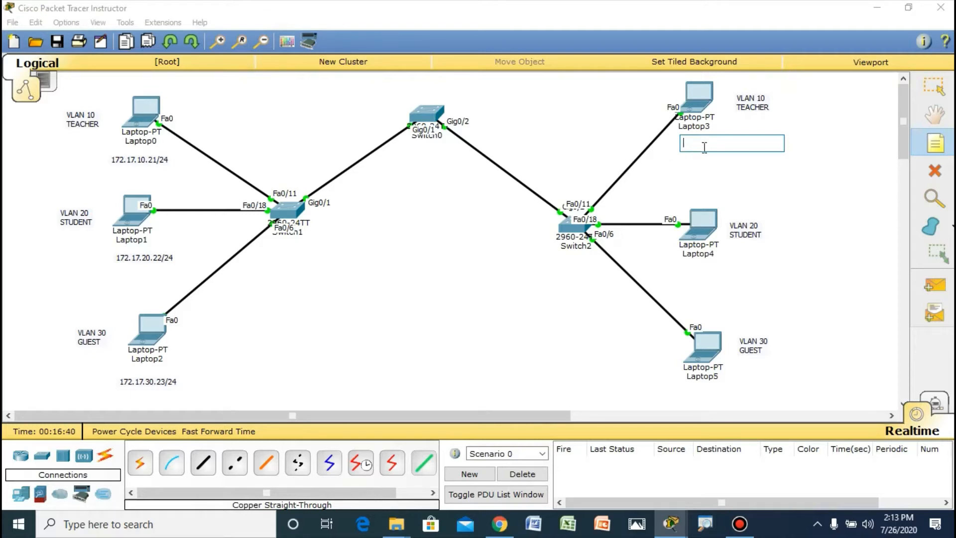
pyautogui.write('172.')
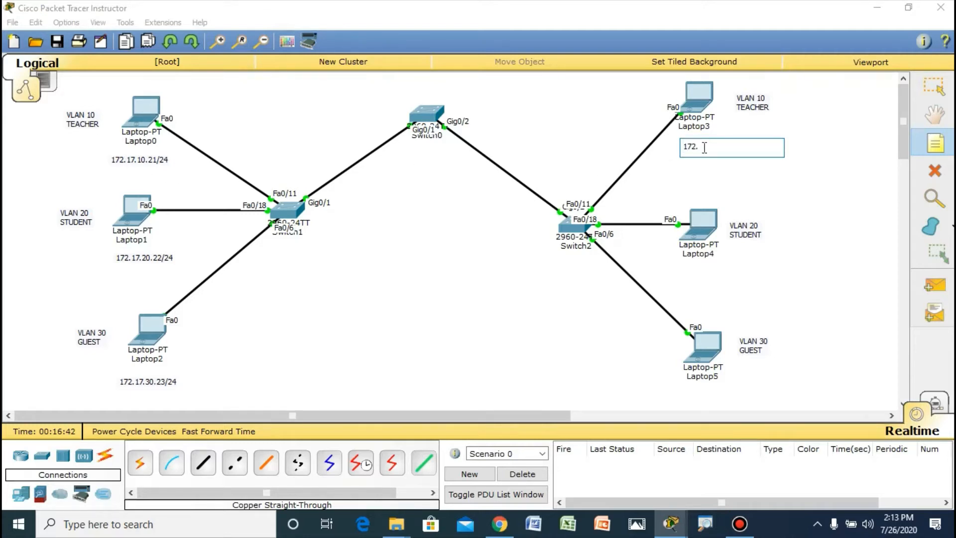
pyautogui.write('17.10.24/24')
# Step: Add a note with the address 172.17.20.25/24 below Laptop4
pyautogui.click(684, 269)
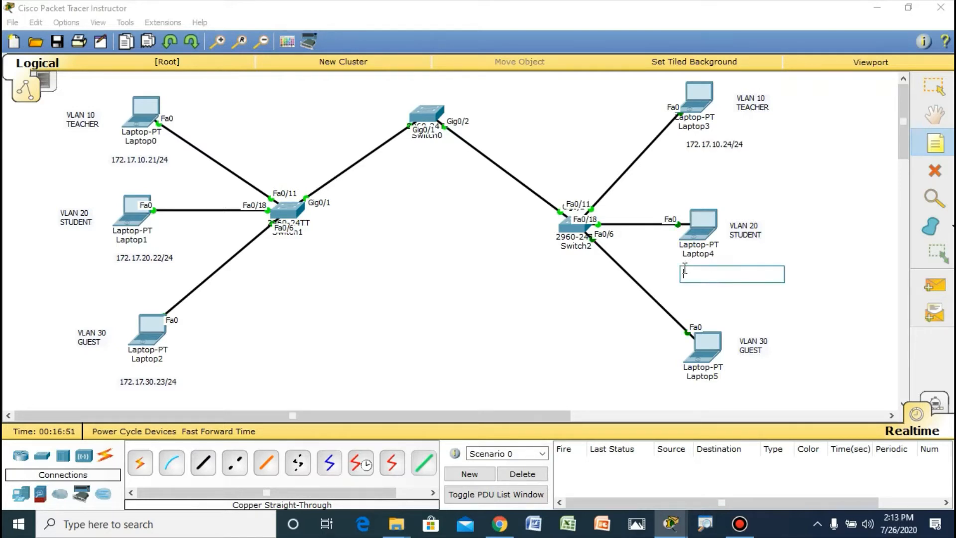
pyautogui.write('172')
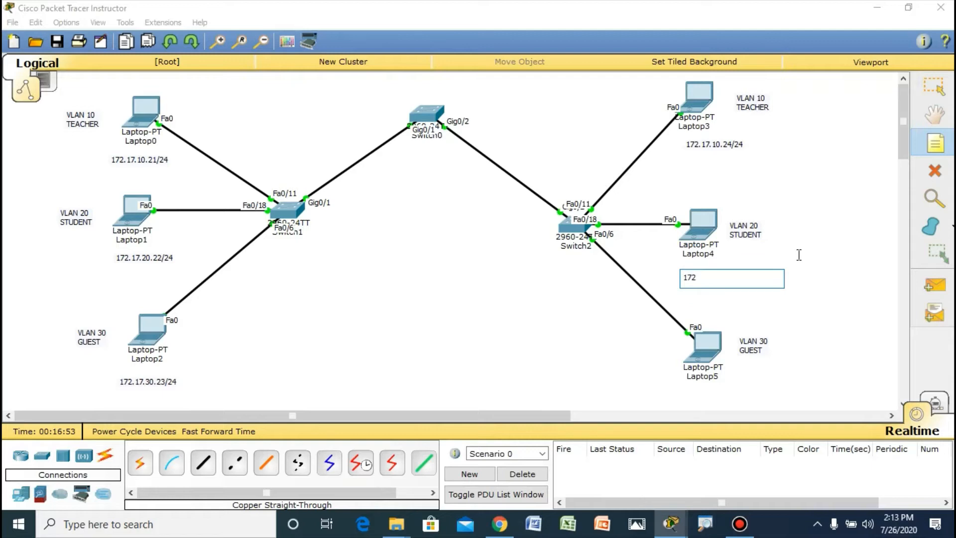
pyautogui.write('.17.20.25/24')
# Step: Add a note with the address 172.17.30.26/24 below Laptop5 and leave note placement
pyautogui.click(687, 395)
pyautogui.write('1')
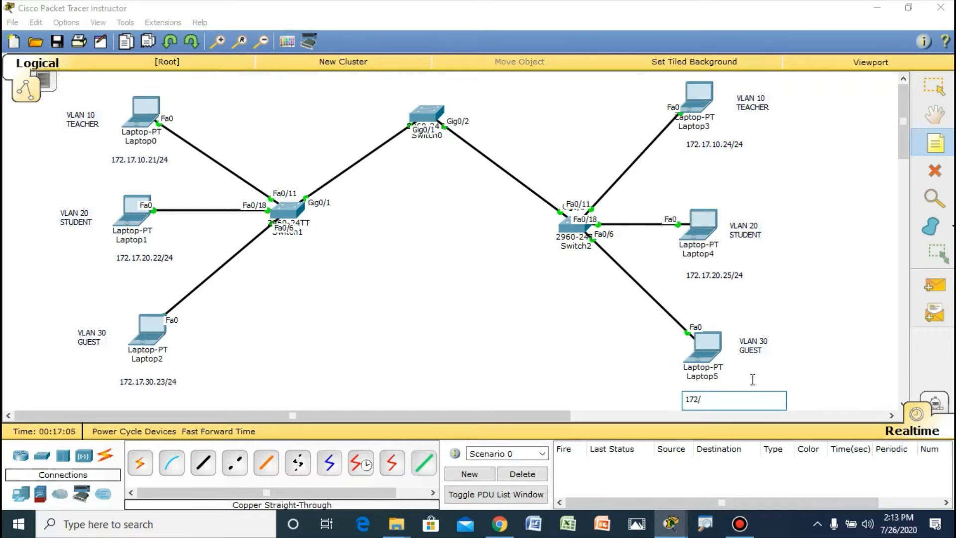
pyautogui.write('72.17.30.26/24')
pyautogui.press('Escape')
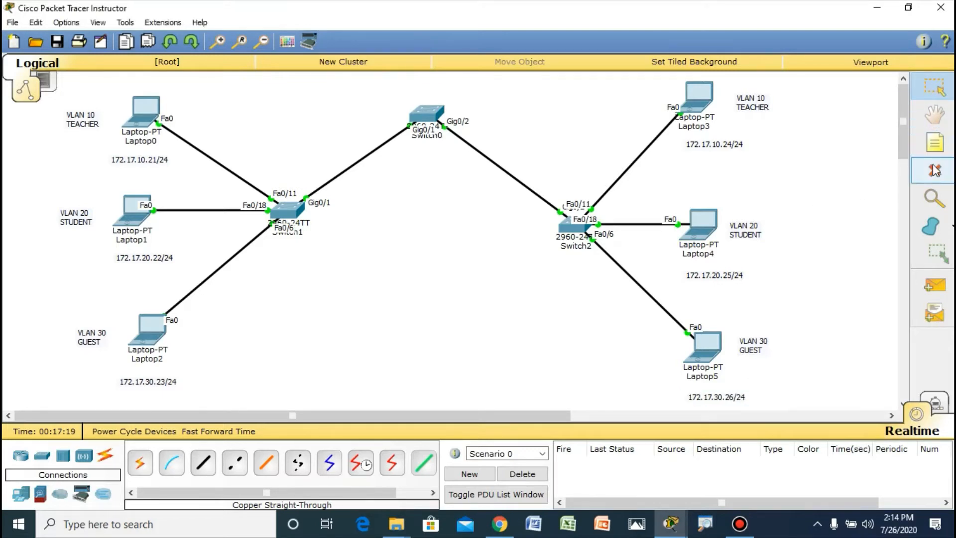
# Step: Move the six IP address notes closer beneath their respective laptops
pyautogui.moveTo(723, 149); pyautogui.dragTo(713, 146)
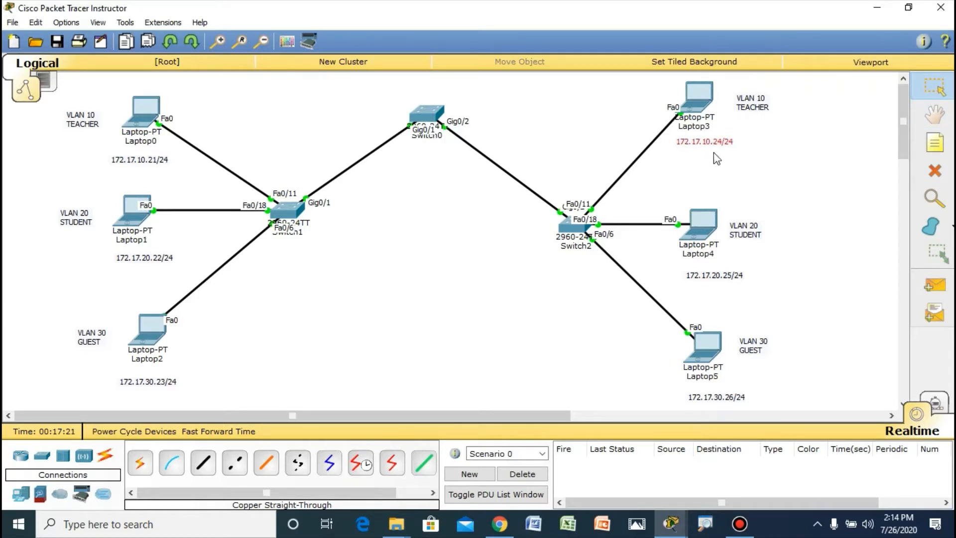
pyautogui.moveTo(715, 278); pyautogui.dragTo(704, 271)
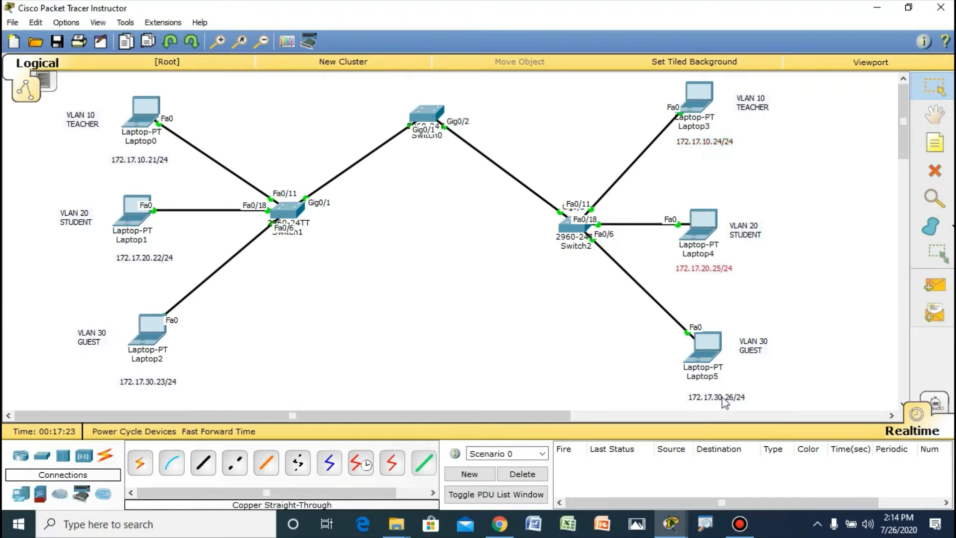
pyautogui.moveTo(724, 401); pyautogui.dragTo(716, 397)
pyautogui.moveTo(133, 258); pyautogui.dragTo(131, 251)
pyautogui.moveTo(142, 160); pyautogui.dragTo(144, 152)
pyautogui.moveTo(137, 382); pyautogui.dragTo(138, 370)
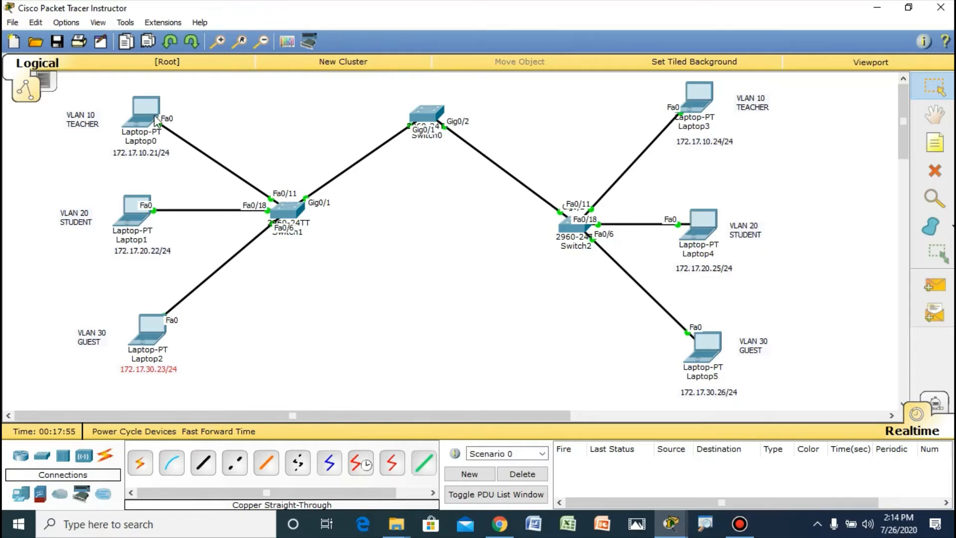
# Step: Open Laptop0's IP configuration and set its static IP address to 172.17.10.21
pyautogui.moveTo(155, 120)
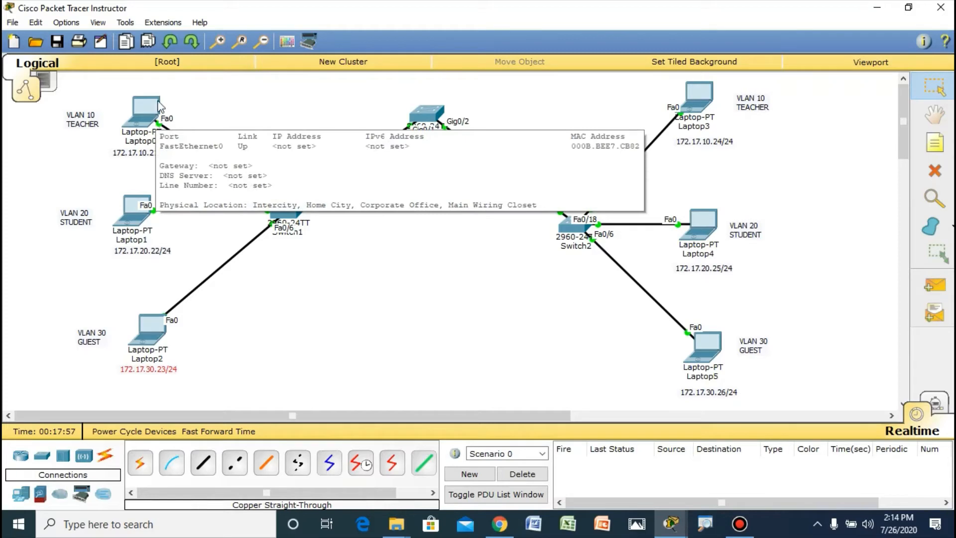
pyautogui.click(146, 124)
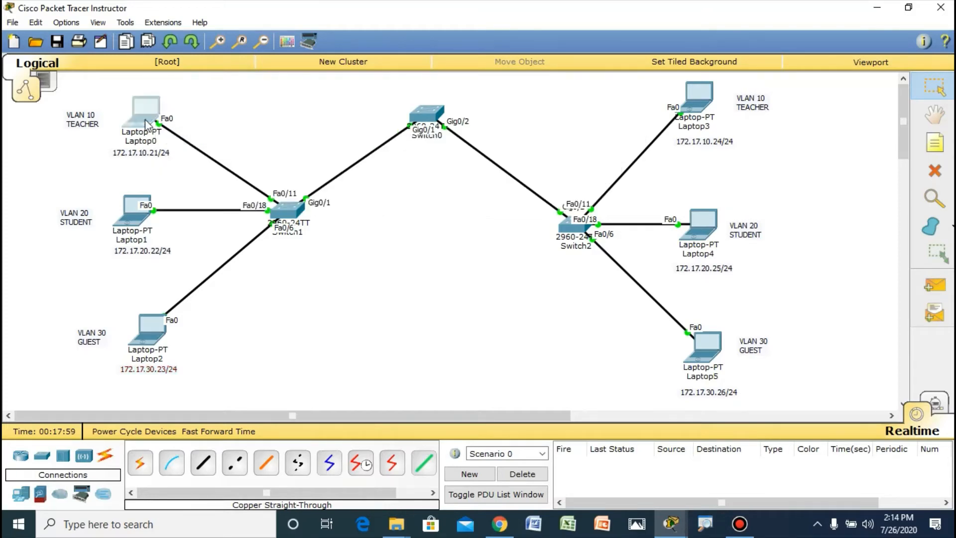
pyautogui.moveTo(473, 94); pyautogui.dragTo(574, 86)
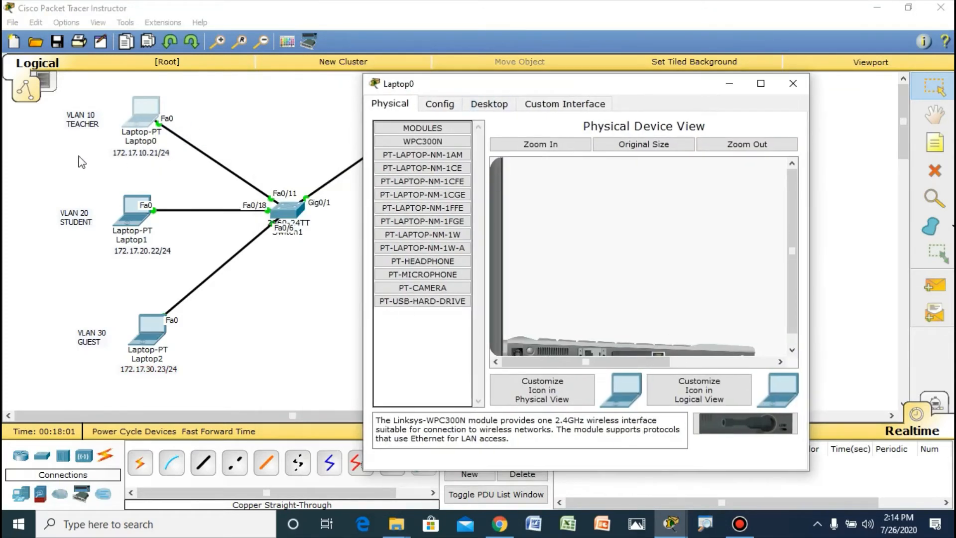
pyautogui.click(489, 105)
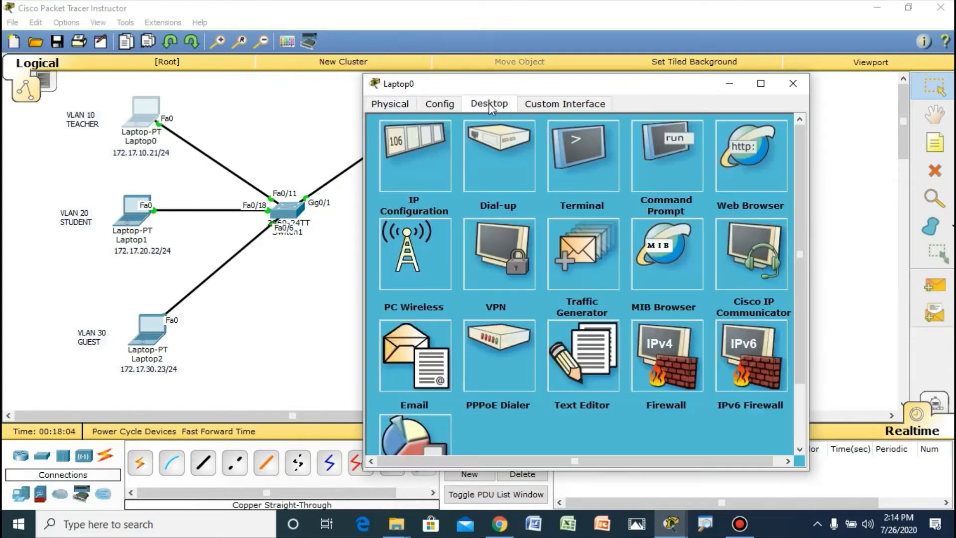
pyautogui.click(408, 169)
pyautogui.click(498, 183)
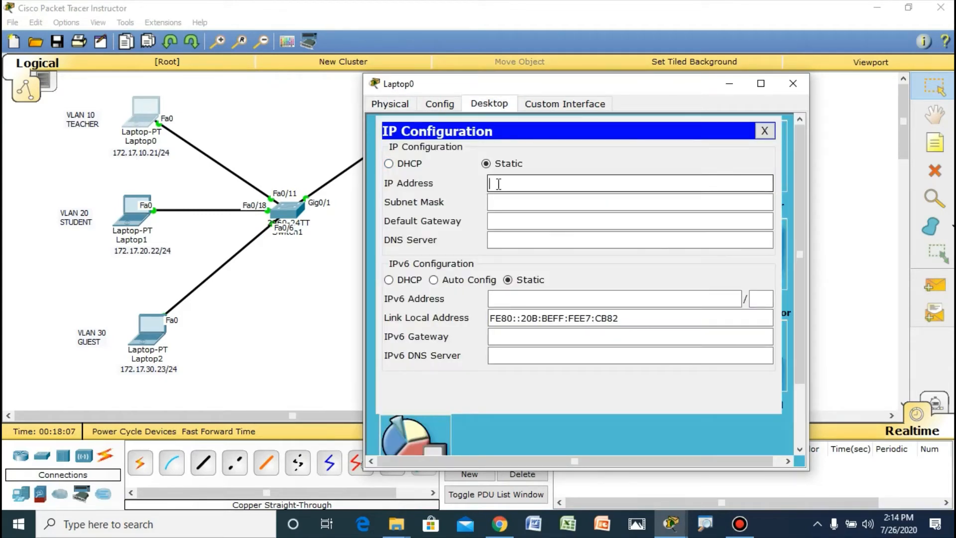
pyautogui.write('172.17.10.21')
# Step: Set Laptop0's subnet mask to 255.255.255.0 and close its configuration window
pyautogui.click(512, 201)
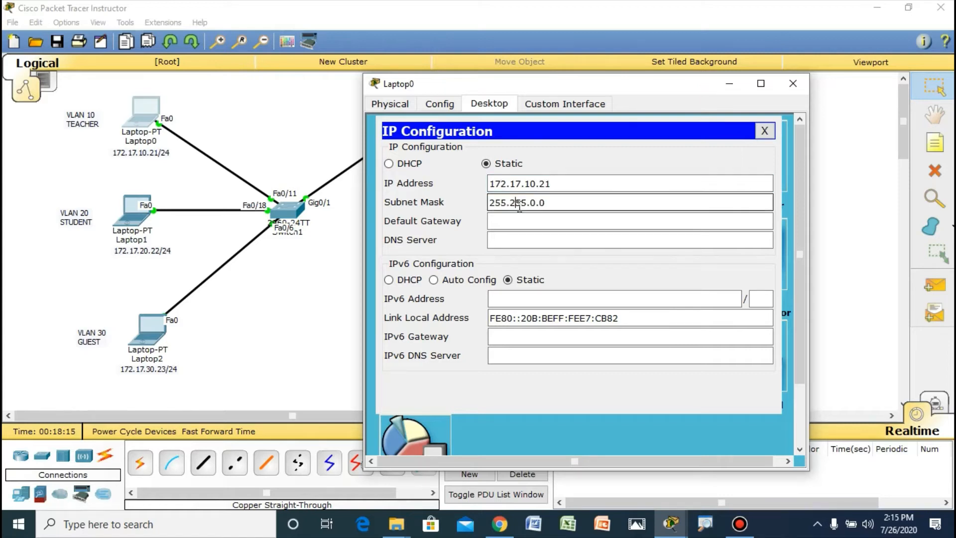
pyautogui.moveTo(532, 204); pyautogui.dragTo(535, 208)
pyautogui.write('255.')
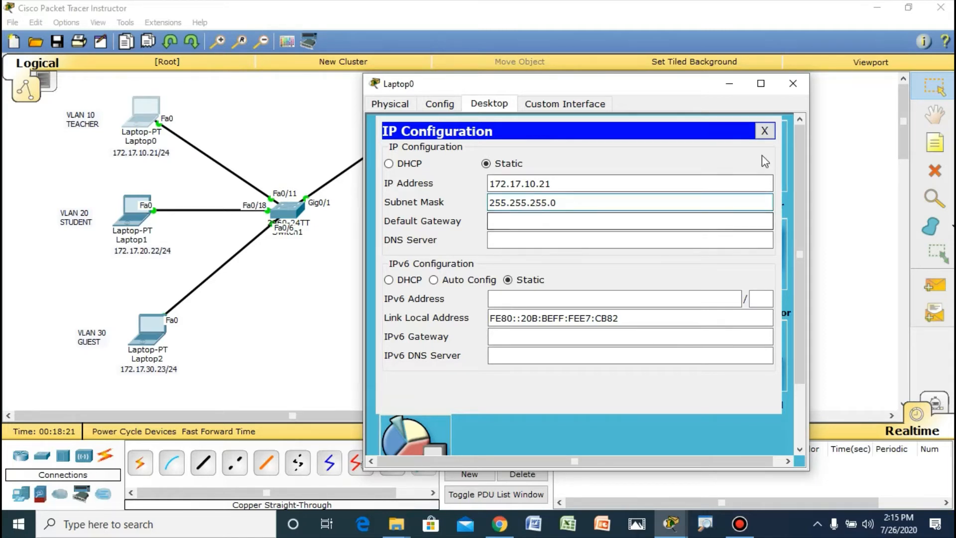
pyautogui.click(764, 130)
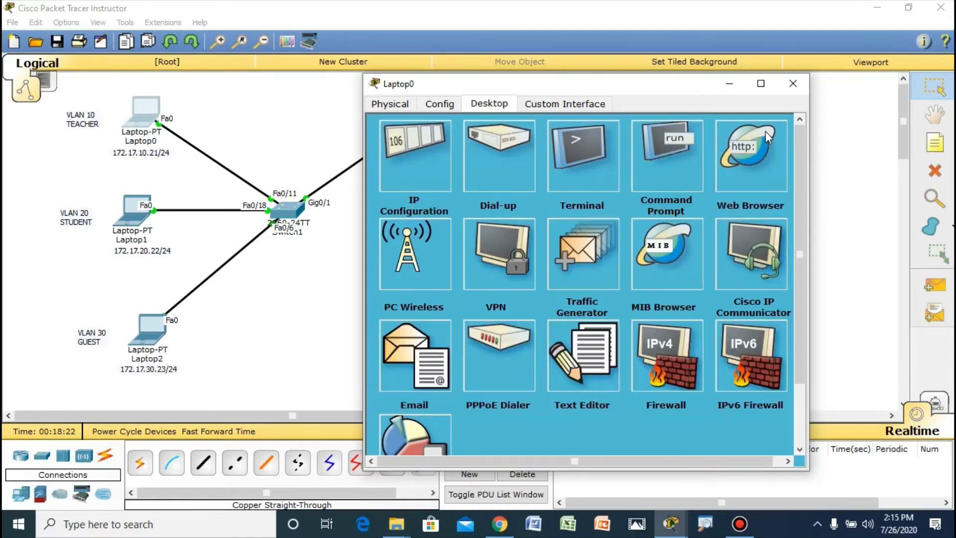
pyautogui.click(792, 84)
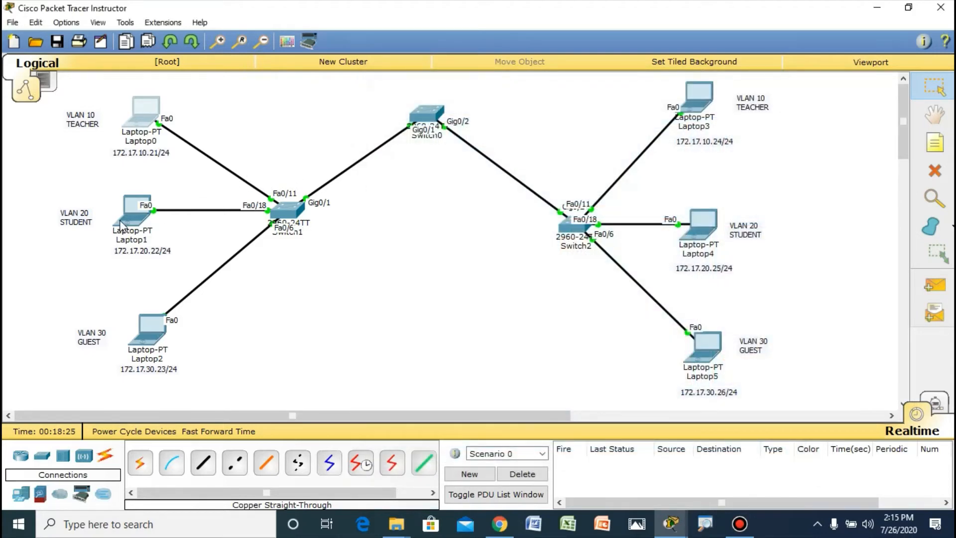
# Step: Open Laptop1's IP configuration and set its static IP address to 172.17.20.22
pyautogui.click(128, 225)
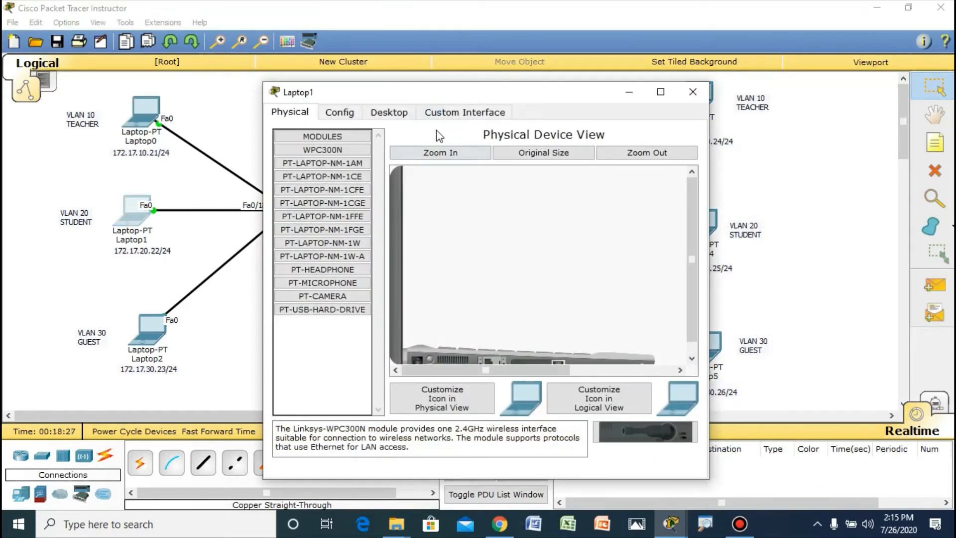
pyautogui.click(389, 112)
pyautogui.click(318, 150)
pyautogui.click(407, 191)
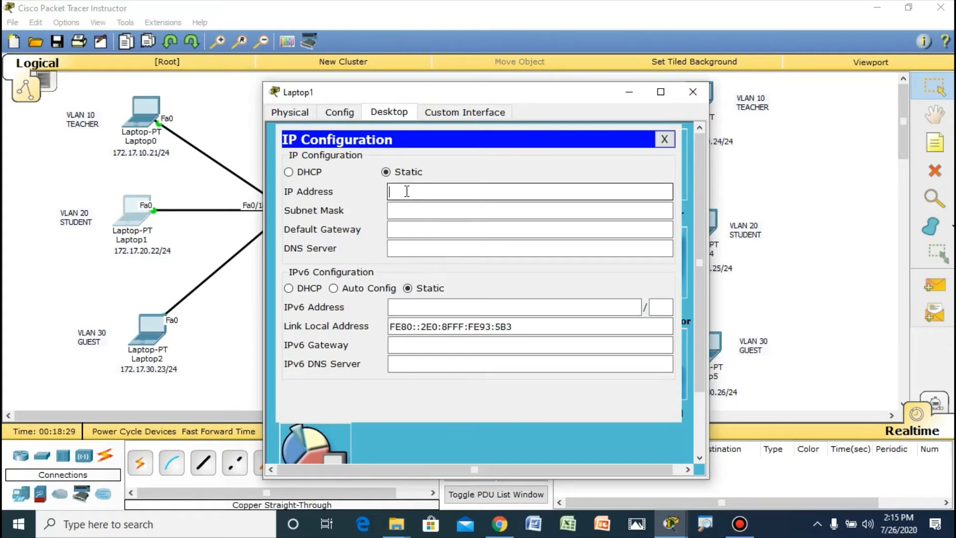
pyautogui.write('172.17.20.22')
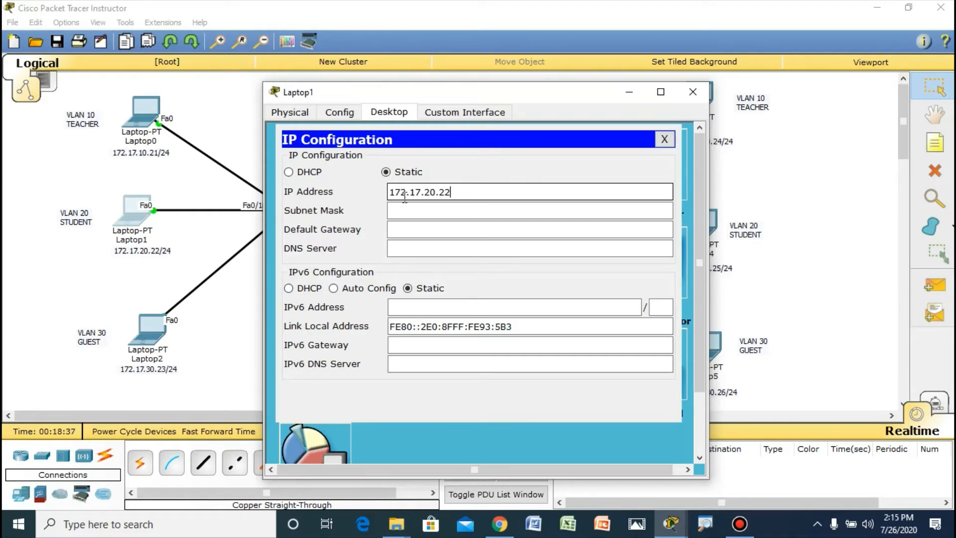
# Step: Set Laptop1's subnet mask to 255.255.255.0 and close its configuration window
pyautogui.click(398, 211)
pyautogui.doubleClick(430, 211)
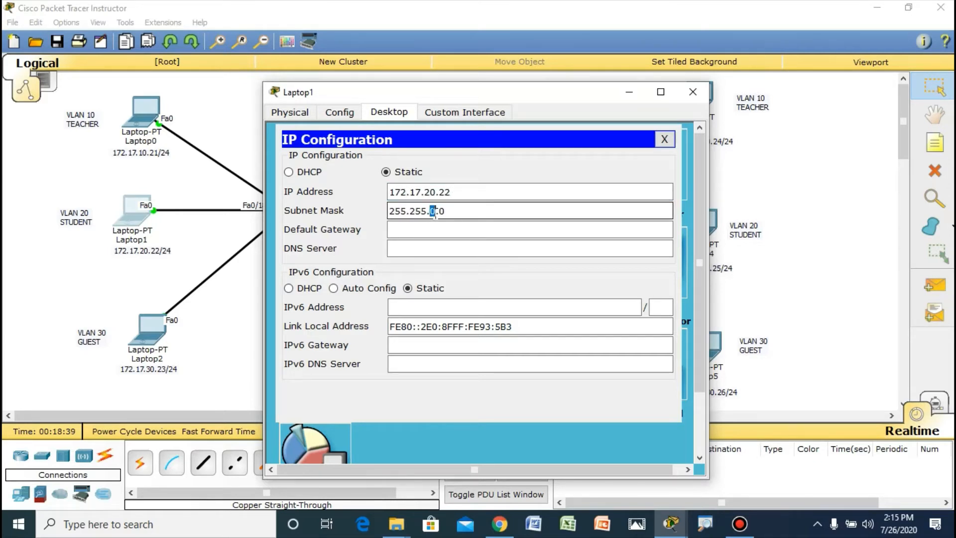
pyautogui.write('255.')
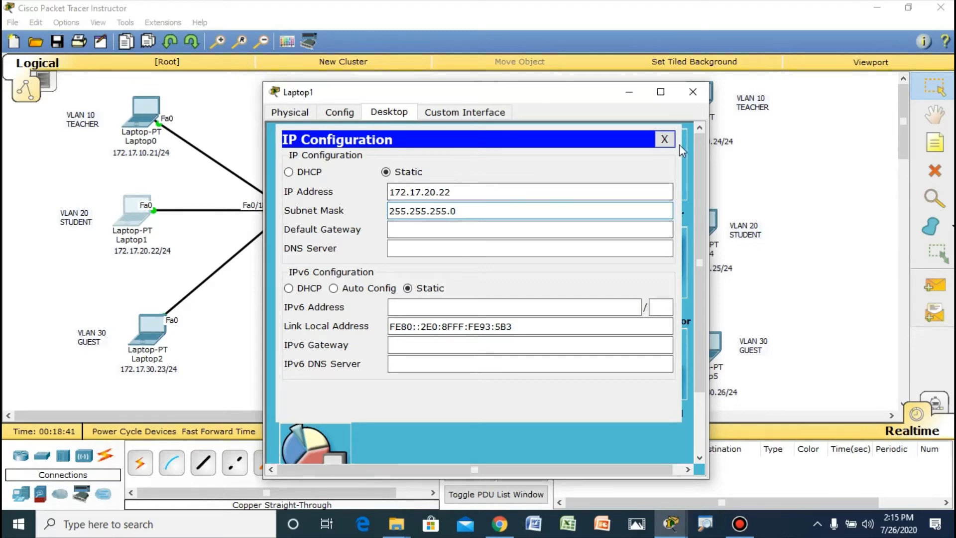
pyautogui.click(693, 93)
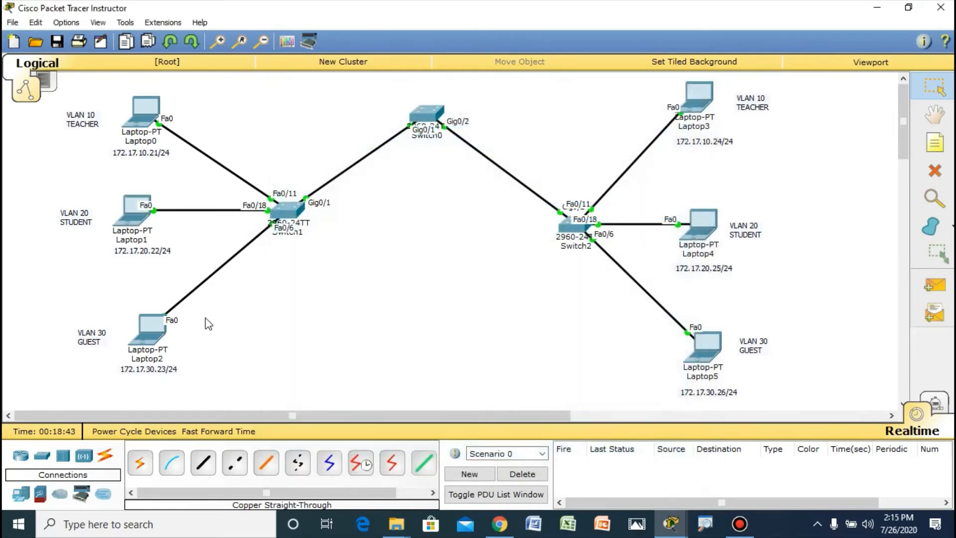
# Step: Open Laptop2's IP configuration and set its static IP address to 172.17.30.23
pyautogui.click(158, 344)
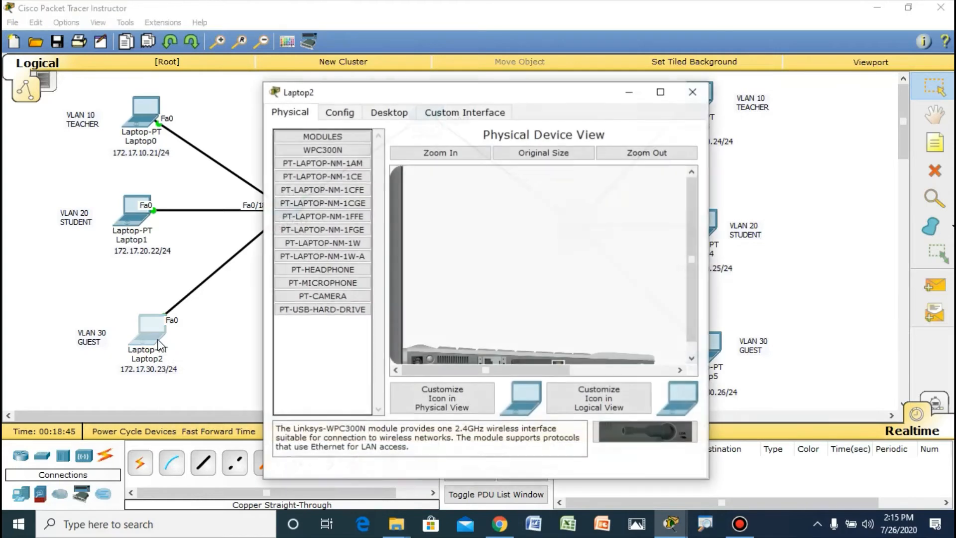
pyautogui.moveTo(541, 91); pyautogui.dragTo(591, 83)
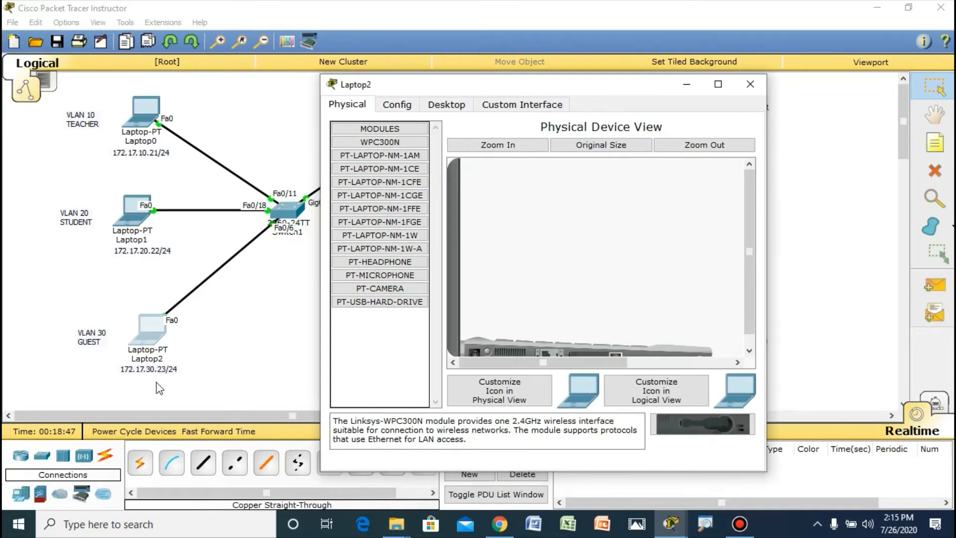
pyautogui.click(438, 109)
pyautogui.click(399, 153)
pyautogui.click(478, 191)
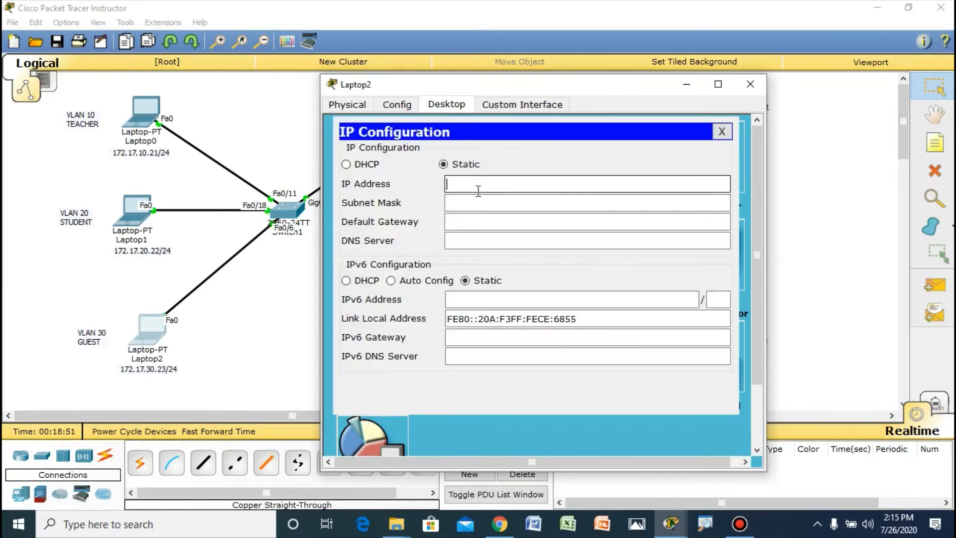
pyautogui.write('172.17.30.23')
# Step: Set Laptop2's subnet mask to 255.255.255.0 and close its configuration window
pyautogui.click(479, 203)
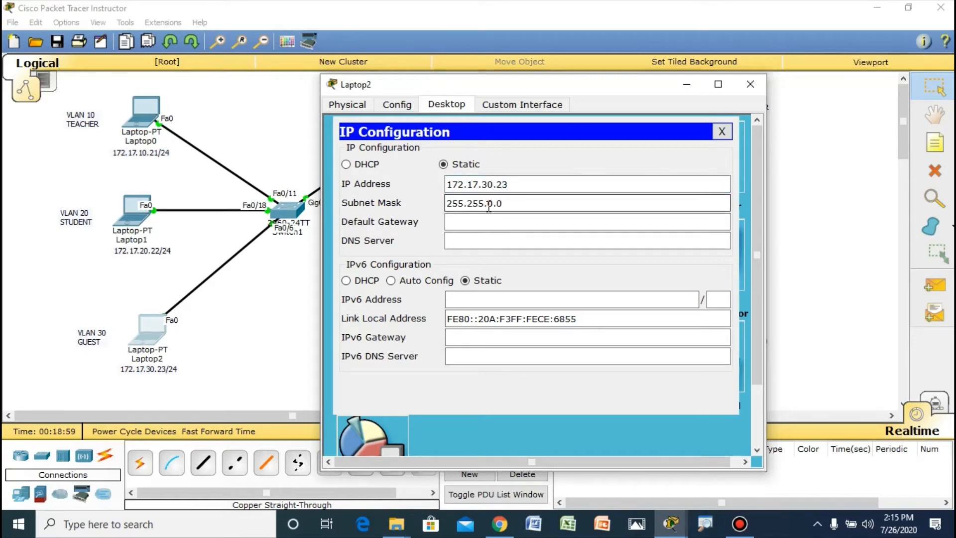
pyautogui.moveTo(486, 204); pyautogui.dragTo(493, 205)
pyautogui.write('255.')
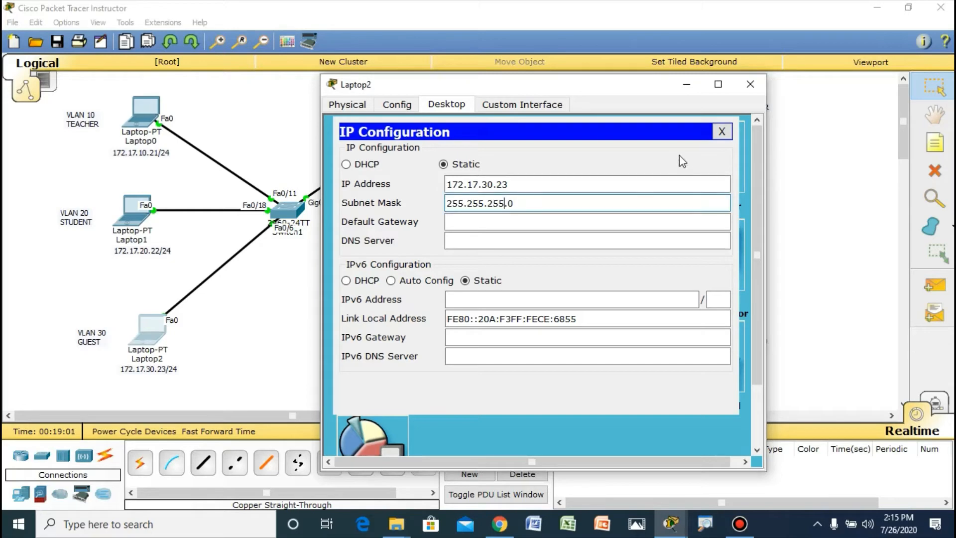
pyautogui.click(721, 131)
pyautogui.click(749, 84)
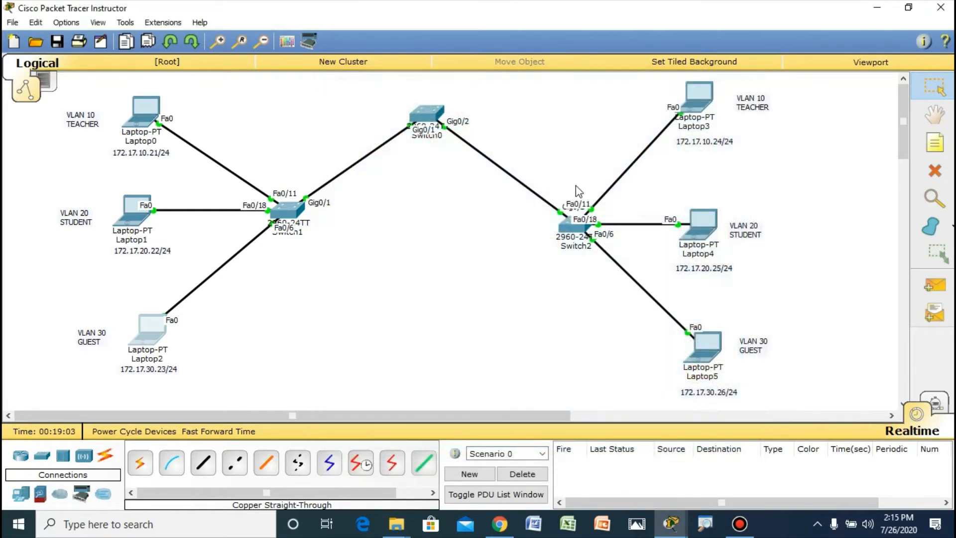
# Step: Open Laptop3's IP configuration and set its static IP address to 172.17.10.24
pyautogui.click(700, 97)
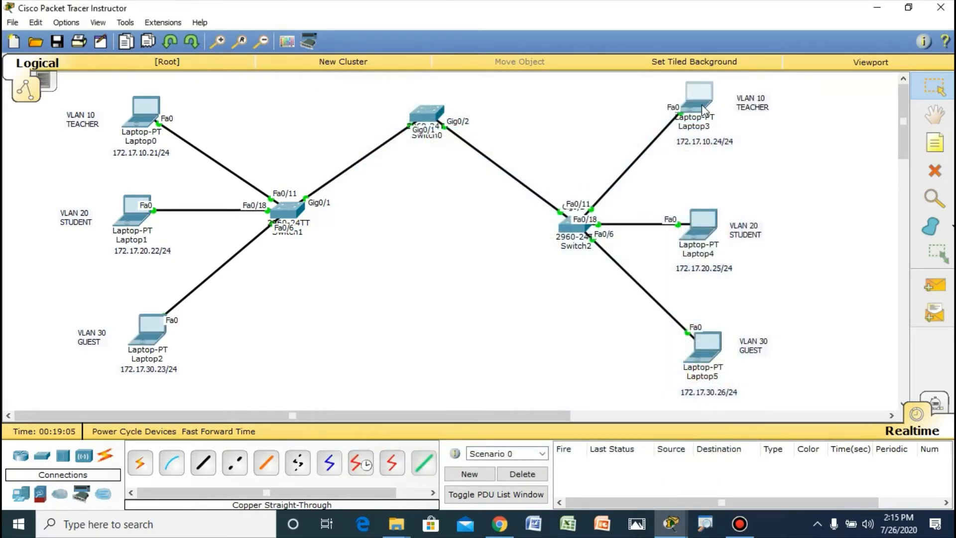
pyautogui.moveTo(574, 102); pyautogui.dragTo(465, 97)
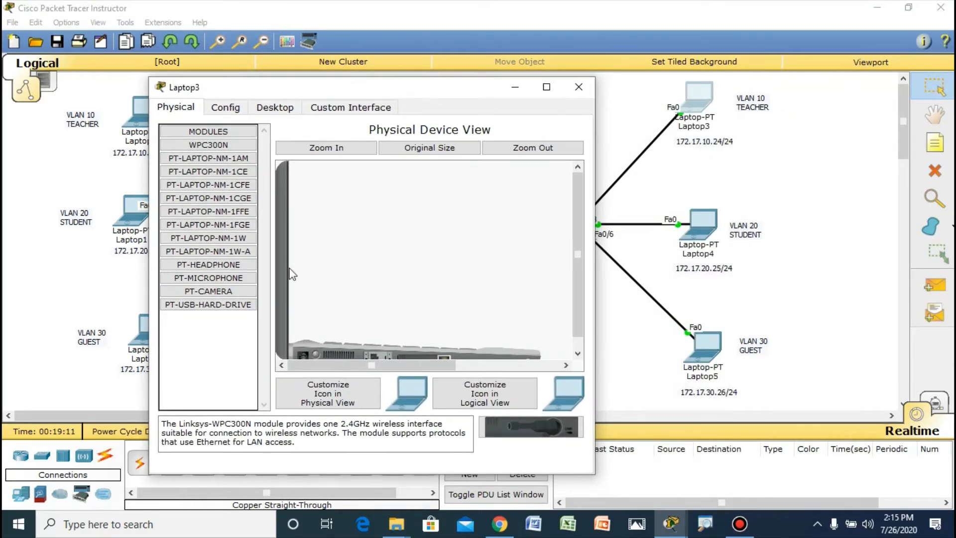
pyautogui.click(275, 108)
pyautogui.click(223, 148)
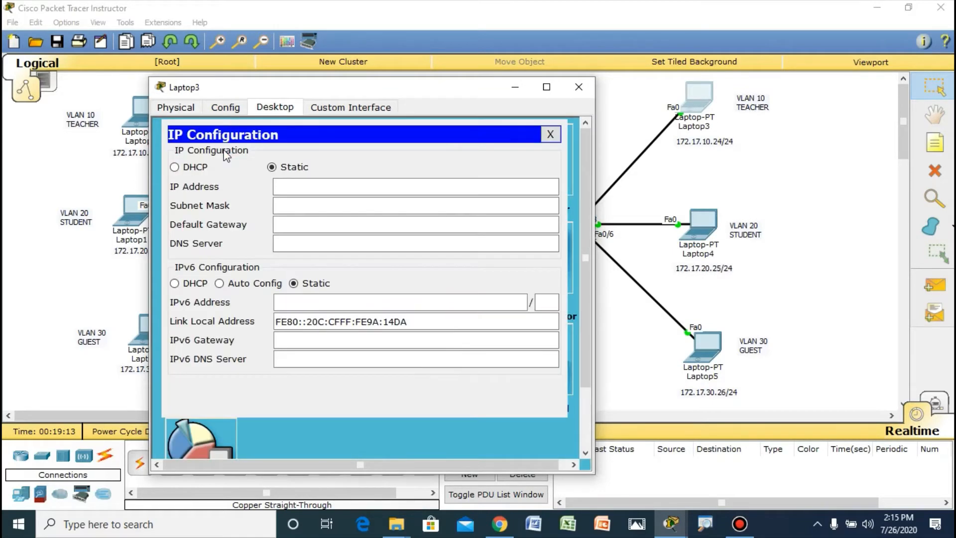
pyautogui.click(283, 186)
pyautogui.write('1')
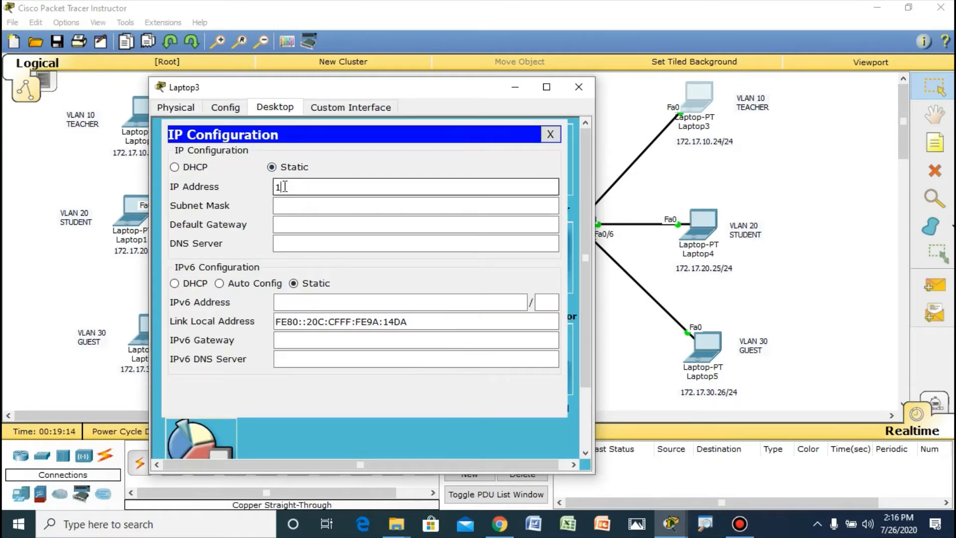
pyautogui.write('72.17.10.24')
# Step: Set Laptop3's subnet mask to 255.255.255.0 and close its configuration window
pyautogui.click(277, 204)
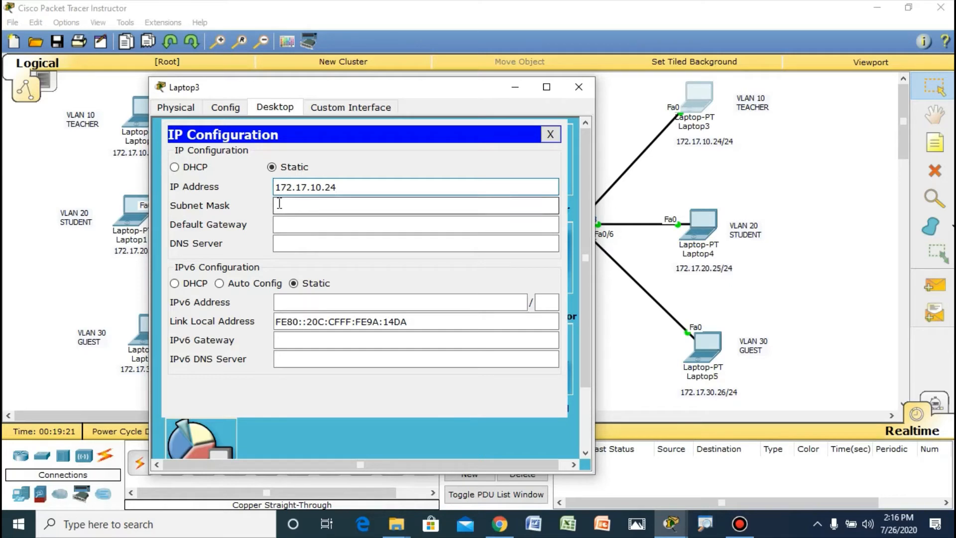
pyautogui.doubleClick(319, 205)
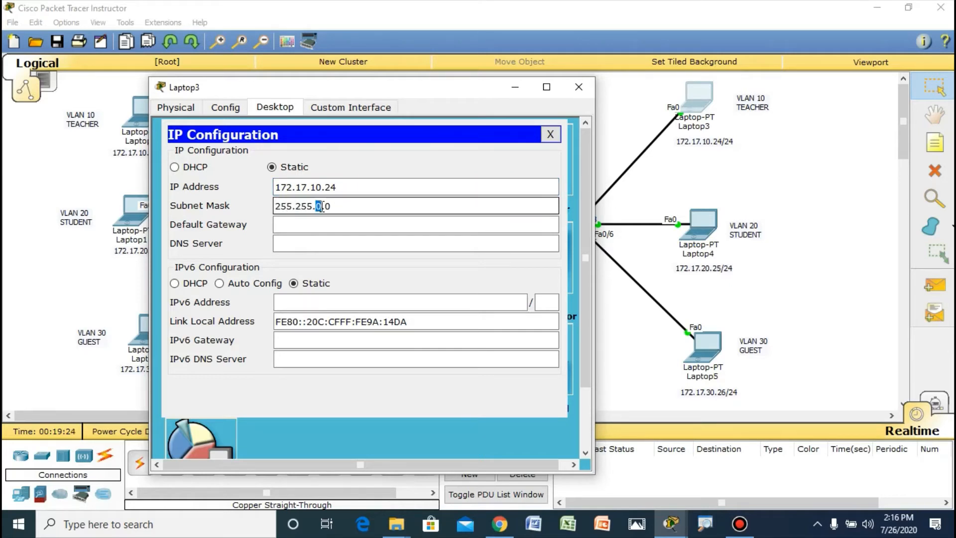
pyautogui.write('255.')
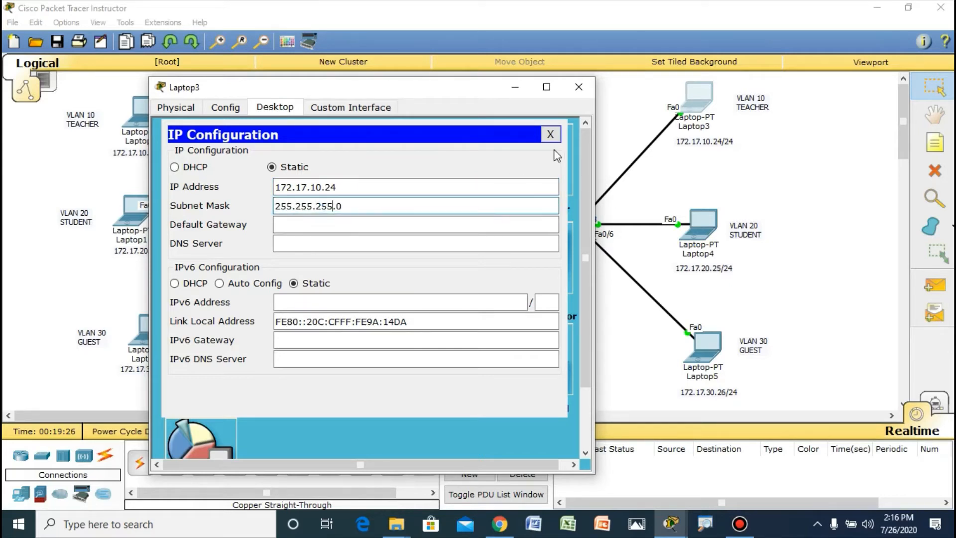
pyautogui.click(579, 87)
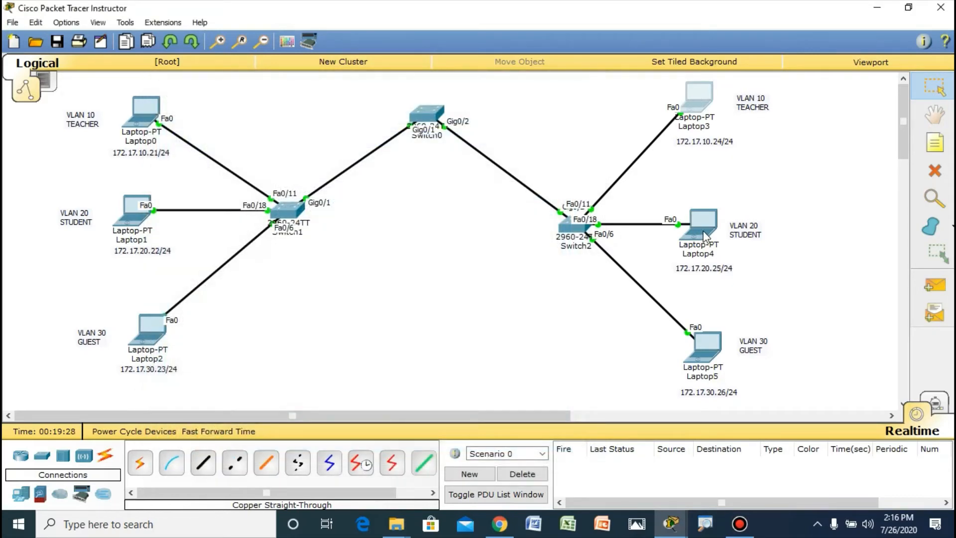
# Step: Open Laptop4's IP configuration and set its static IP address to 172.17.20.25
pyautogui.click(702, 231)
pyautogui.click(383, 112)
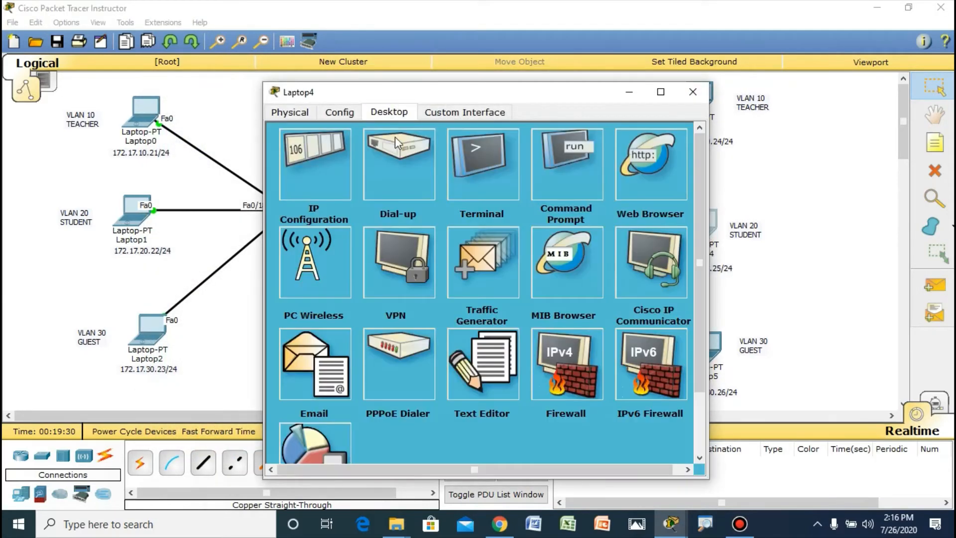
pyautogui.click(329, 180)
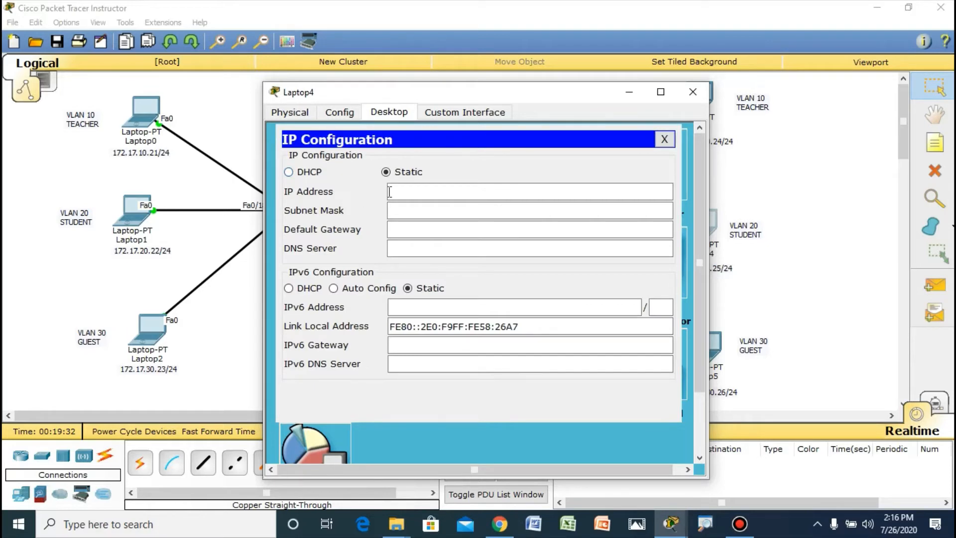
pyautogui.moveTo(453, 96); pyautogui.dragTo(342, 89)
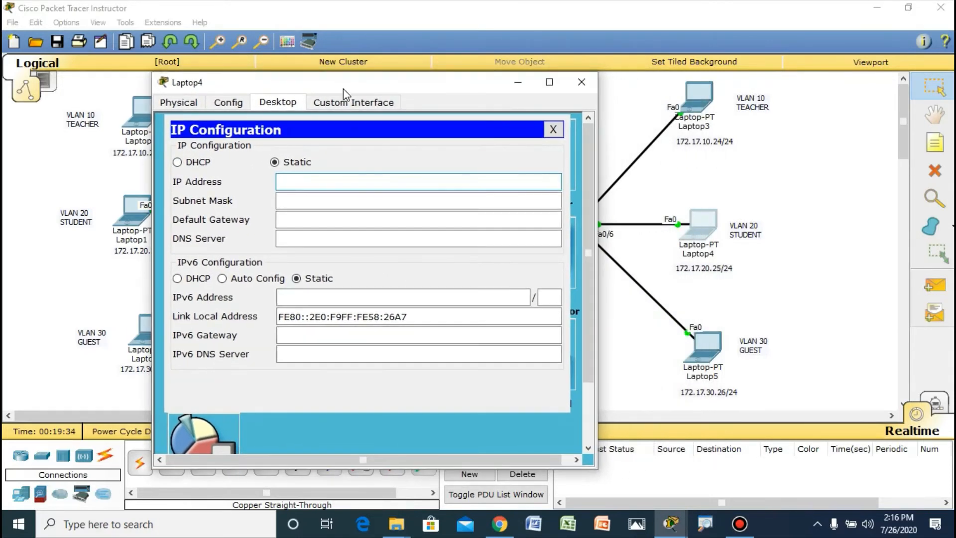
pyautogui.write('172.17.20.25')
# Step: Set Laptop4's subnet mask to 255.255.255.0 and close its configuration window
pyautogui.click(322, 200)
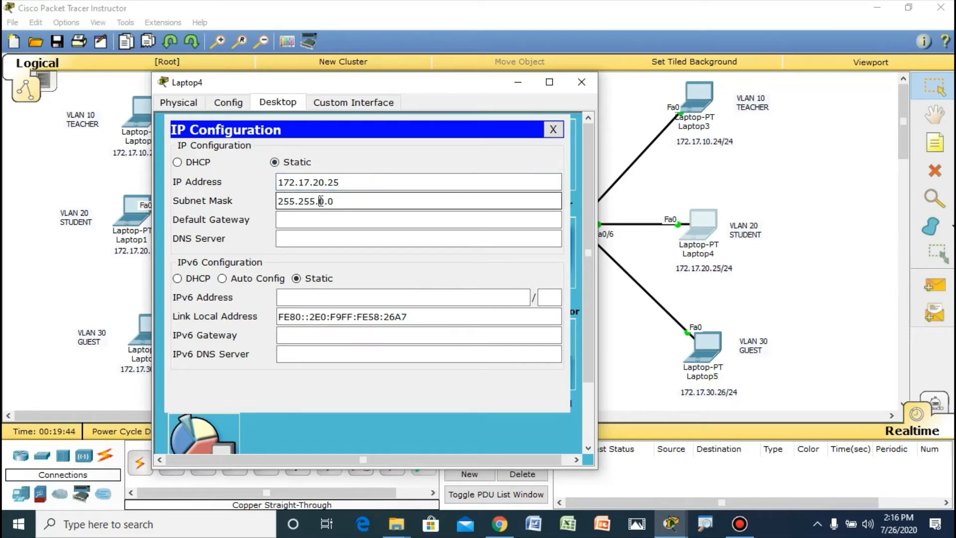
pyautogui.doubleClick(320, 201)
pyautogui.write('255.')
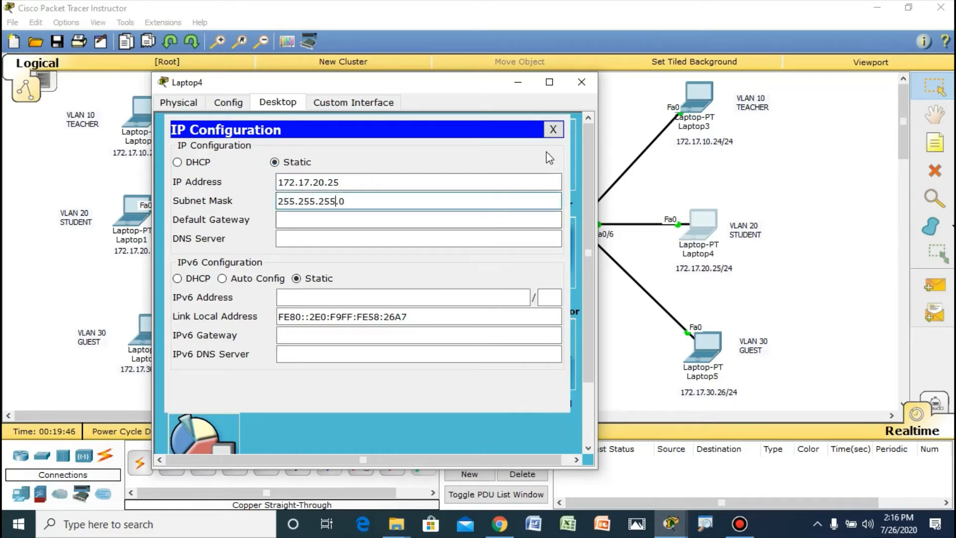
pyautogui.click(581, 82)
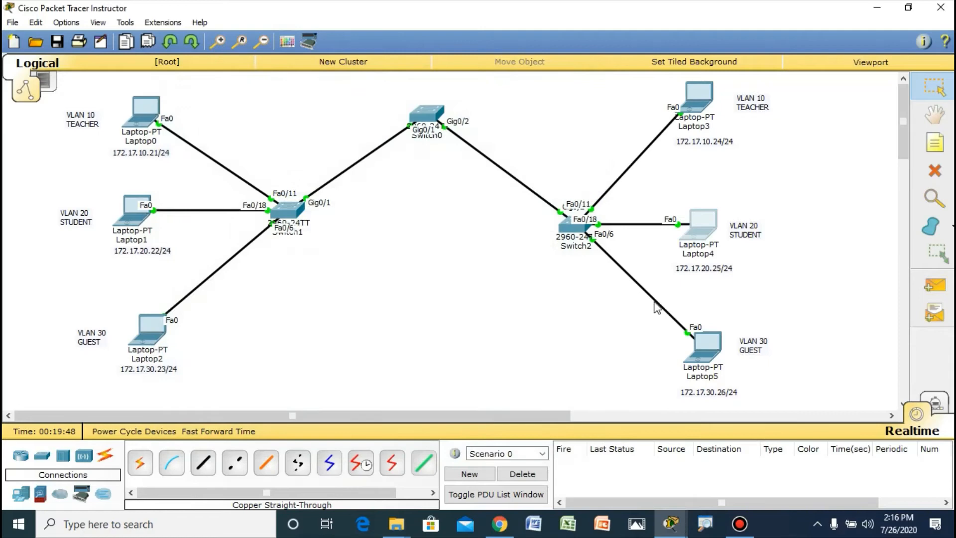
# Step: Open Laptop5's IP configuration and set its static IP address to 172.17.30.26
pyautogui.click(708, 343)
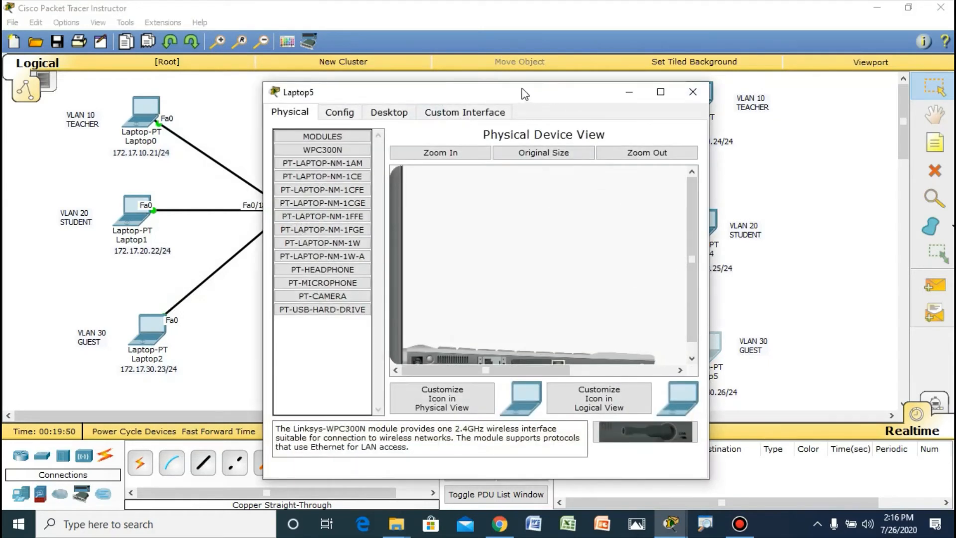
pyautogui.moveTo(524, 94); pyautogui.dragTo(435, 99)
pyautogui.click(299, 118)
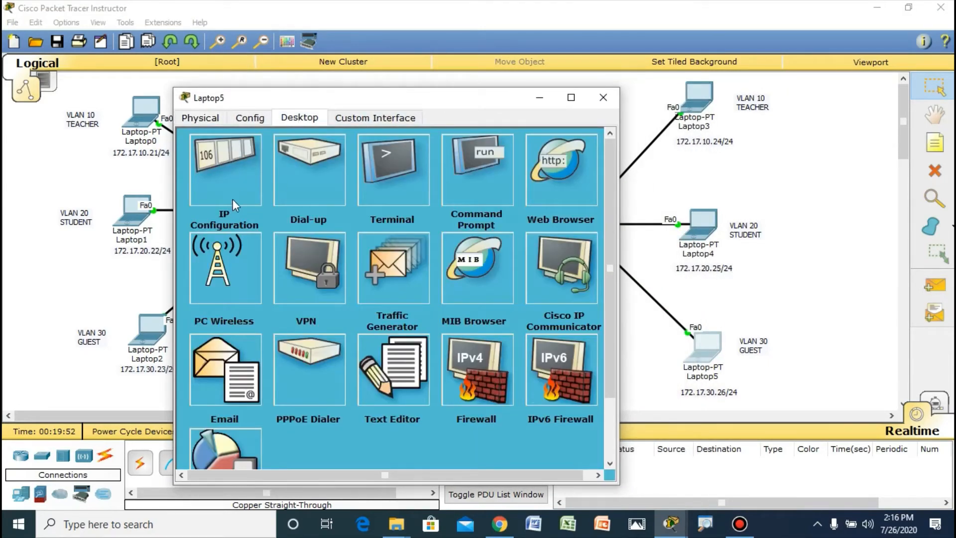
pyautogui.click(232, 199)
pyautogui.click(321, 195)
pyautogui.write('1')
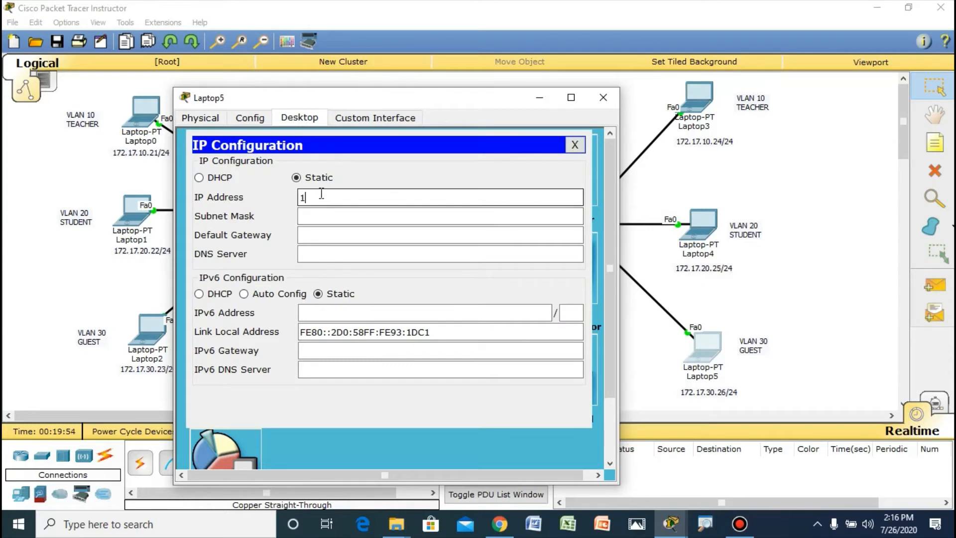
pyautogui.write('72.17.30.26')
# Step: Set Laptop5's subnet mask to 255.255.255.0 and close its configuration window
pyautogui.click(337, 217)
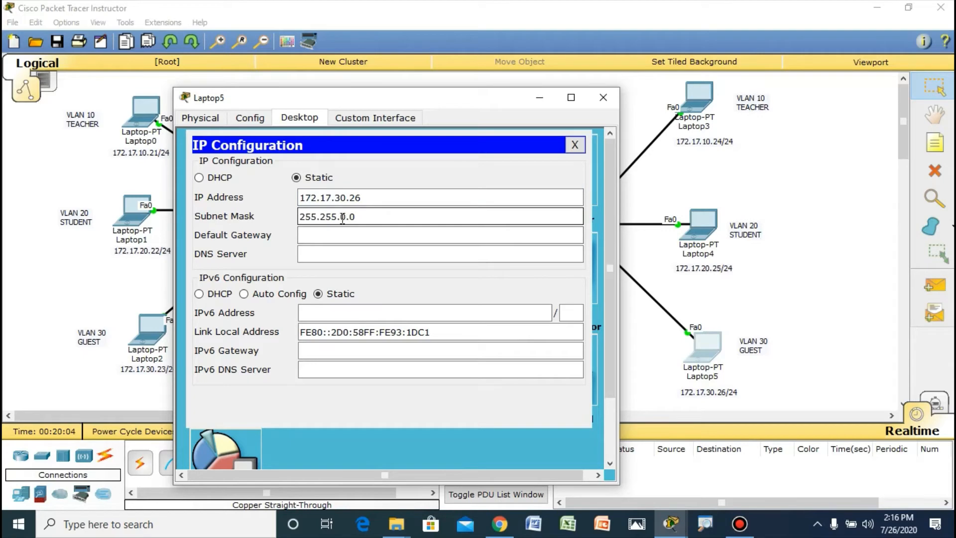
pyautogui.doubleClick(343, 217)
pyautogui.write('255.')
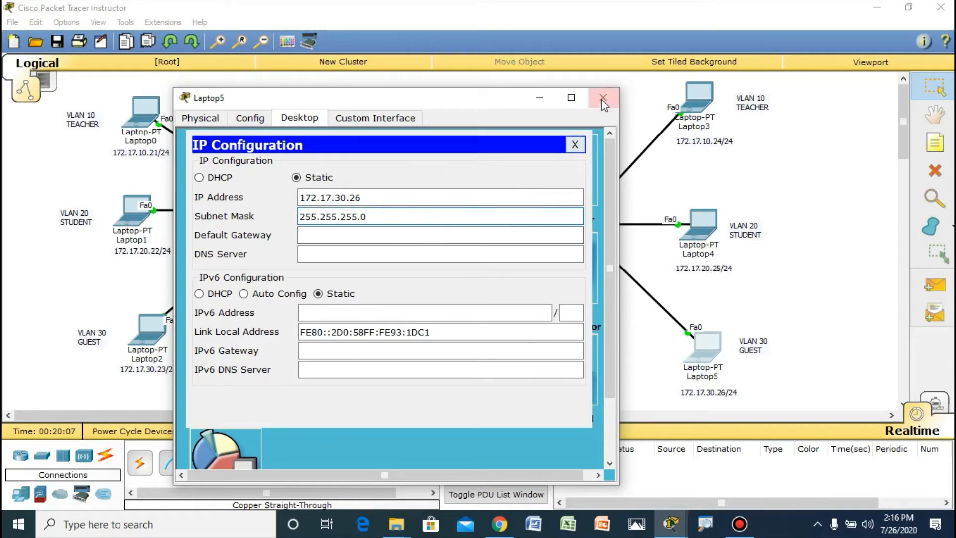
pyautogui.click(602, 98)
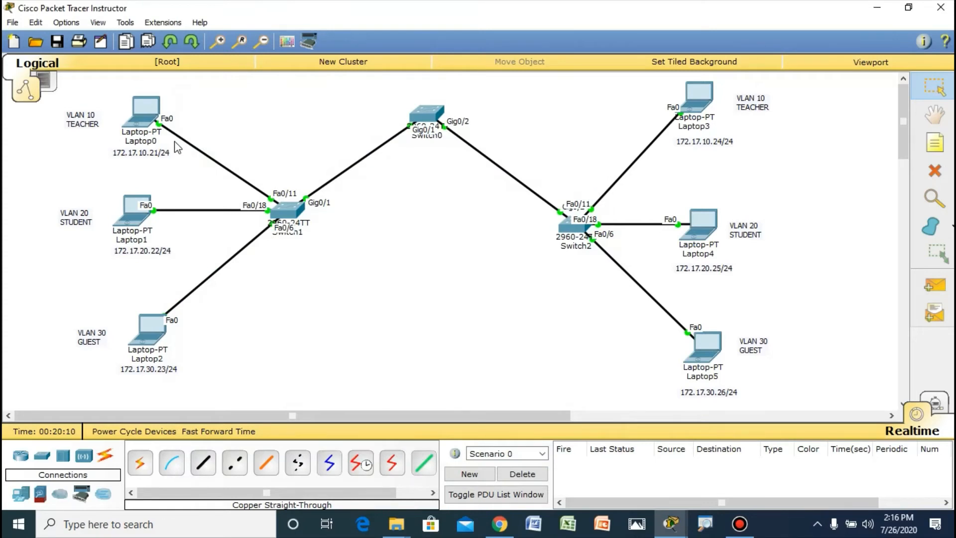
# Step: Nudge the VLAN 10, VLAN 20 and VLAN 30 labels beside Laptop0, Laptop1 and Laptop2 into closer alignment
pyautogui.click(79, 218)
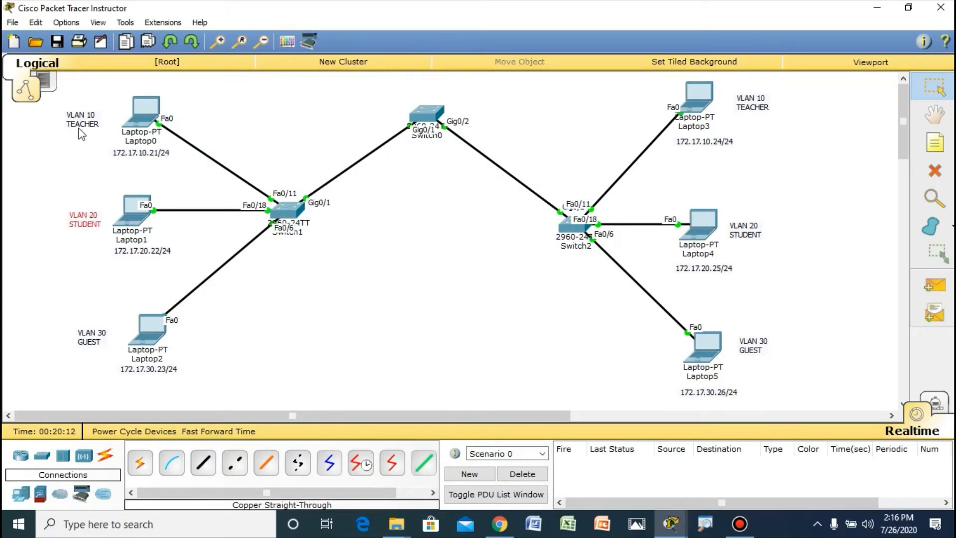
pyautogui.moveTo(78, 128); pyautogui.dragTo(84, 131)
pyautogui.click(96, 156)
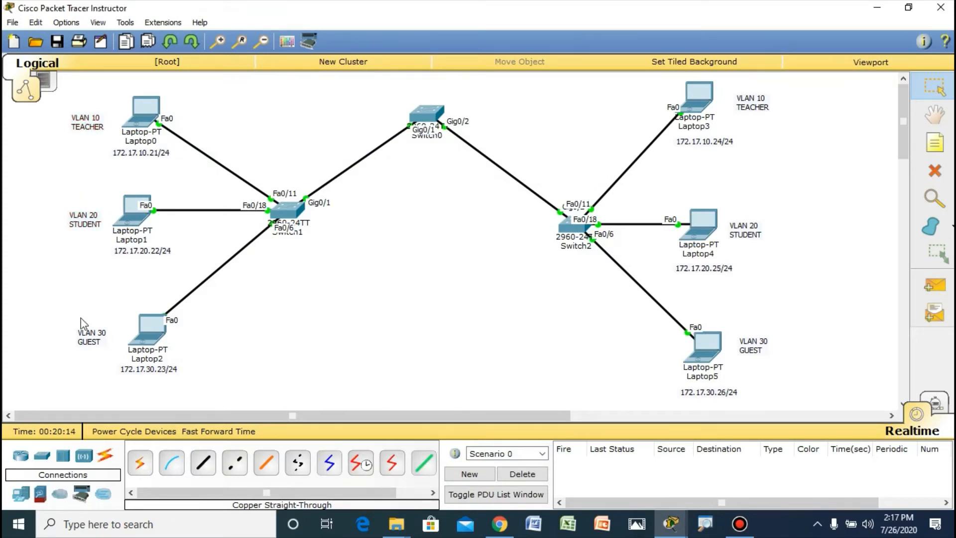
pyautogui.moveTo(82, 331); pyautogui.dragTo(79, 329)
# Step: Open Laptop0's command prompt and ping Laptop3 at 172.17.10.24
pyautogui.click(141, 118)
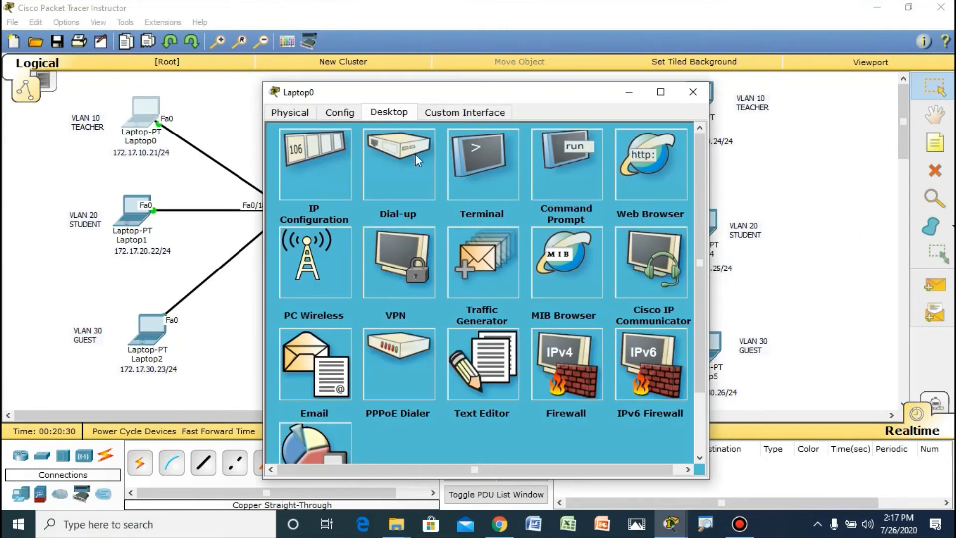
pyautogui.moveTo(498, 93); pyautogui.dragTo(368, 179)
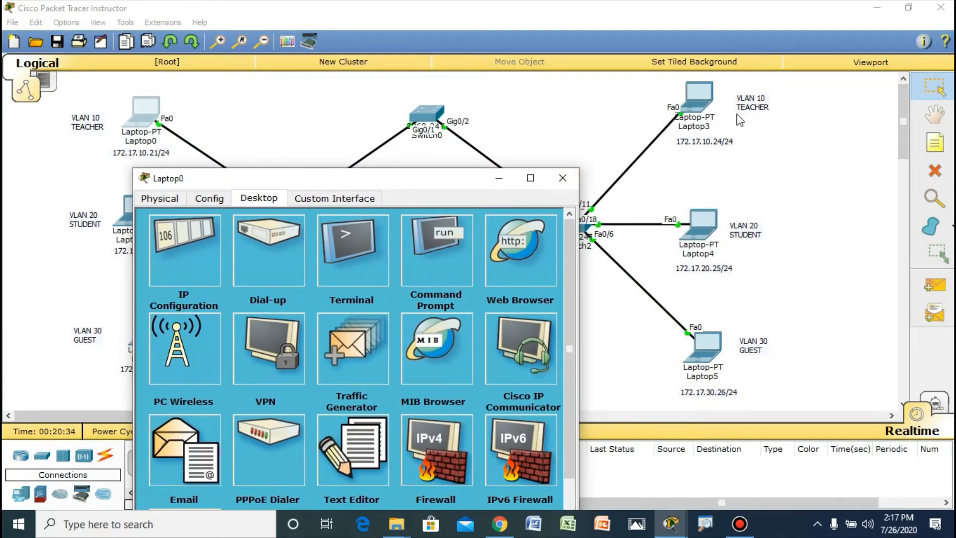
pyautogui.moveTo(417, 184); pyautogui.dragTo(405, 118)
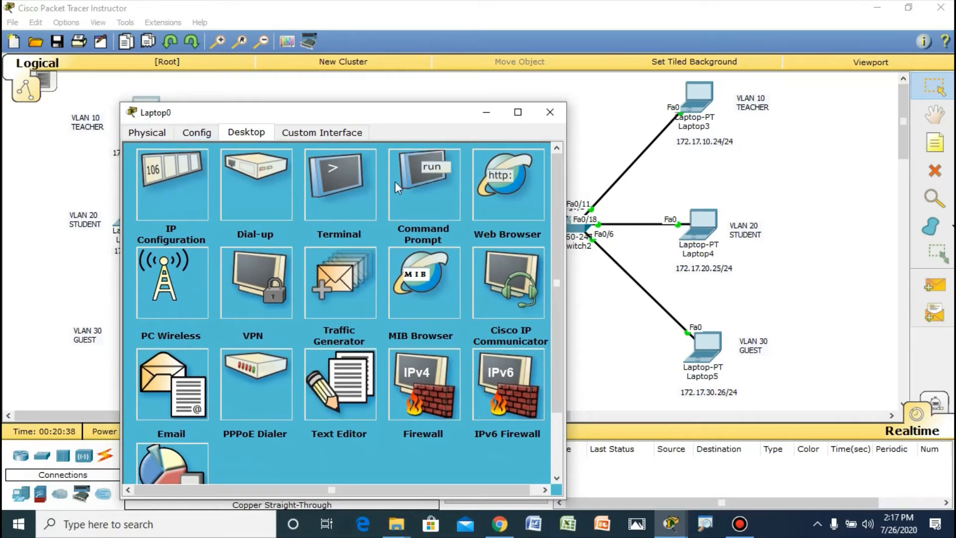
pyautogui.click(416, 174)
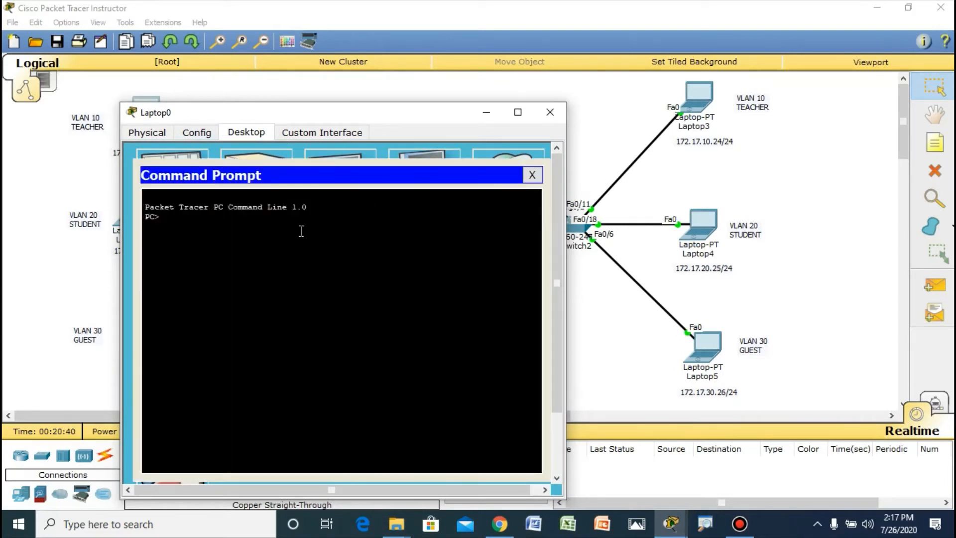
pyautogui.write('PING 172.17.10.24')
pyautogui.press('Return')
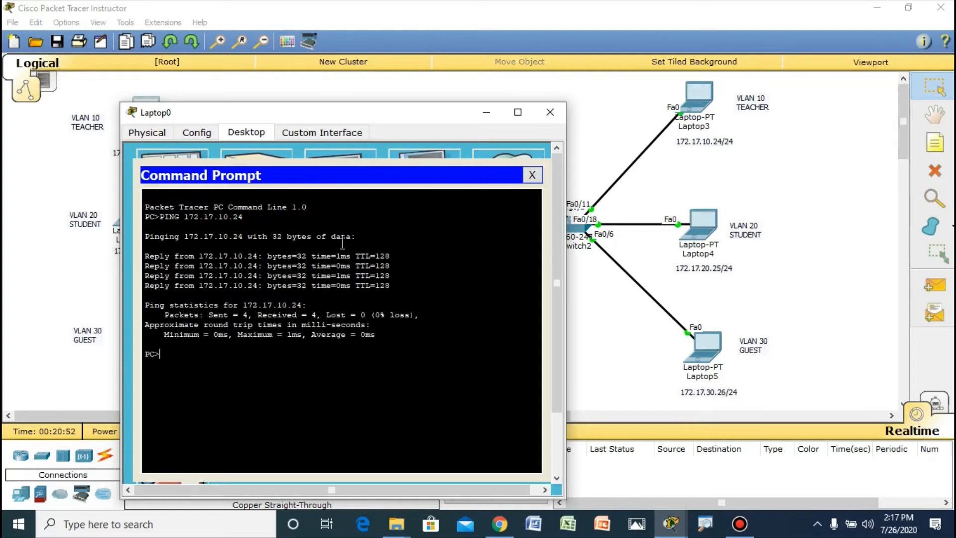
pyautogui.moveTo(448, 114); pyautogui.dragTo(637, 114)
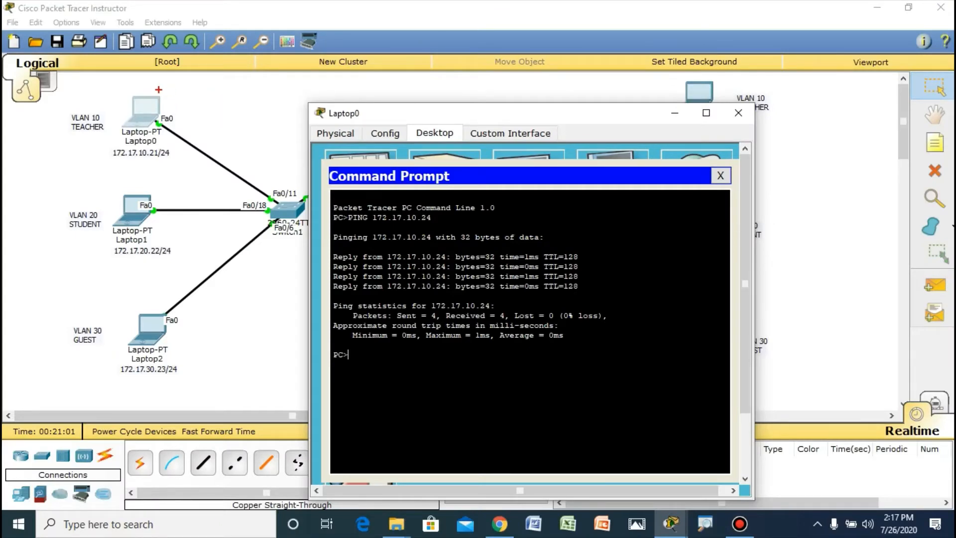
pyautogui.moveTo(155, 90)
pyautogui.mouseDown()
pyautogui.moveTo(123, 135)
pyautogui.moveTo(169, 98)
pyautogui.mouseUp()
pyautogui.moveTo(140, 132)
pyautogui.mouseDown()
pyautogui.moveTo(129, 140)
pyautogui.moveTo(122, 194)
pyautogui.moveTo(125, 175)
pyautogui.mouseUp()
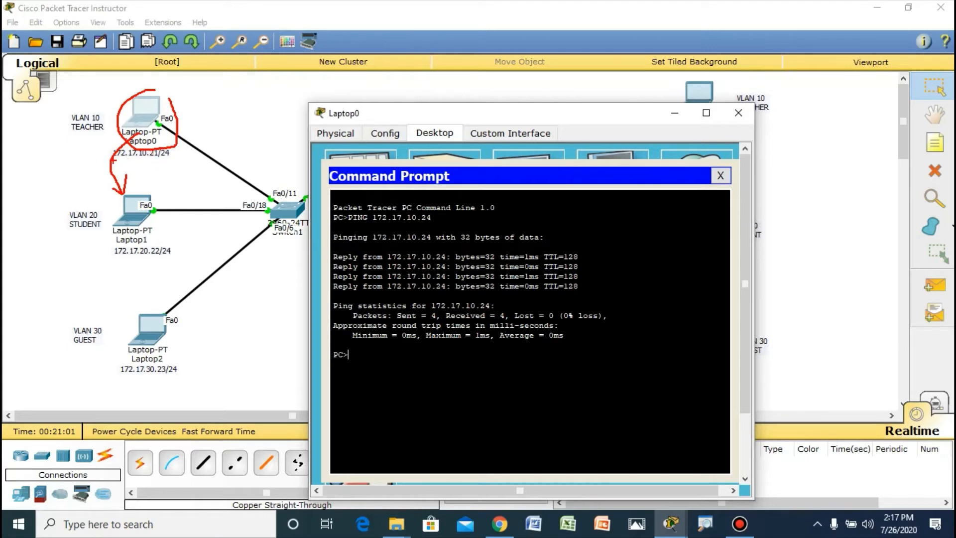
pyautogui.moveTo(114, 160); pyautogui.dragTo(146, 164)
pyautogui.moveTo(120, 260); pyautogui.dragTo(163, 261)
pyautogui.moveTo(145, 161); pyautogui.dragTo(153, 240)
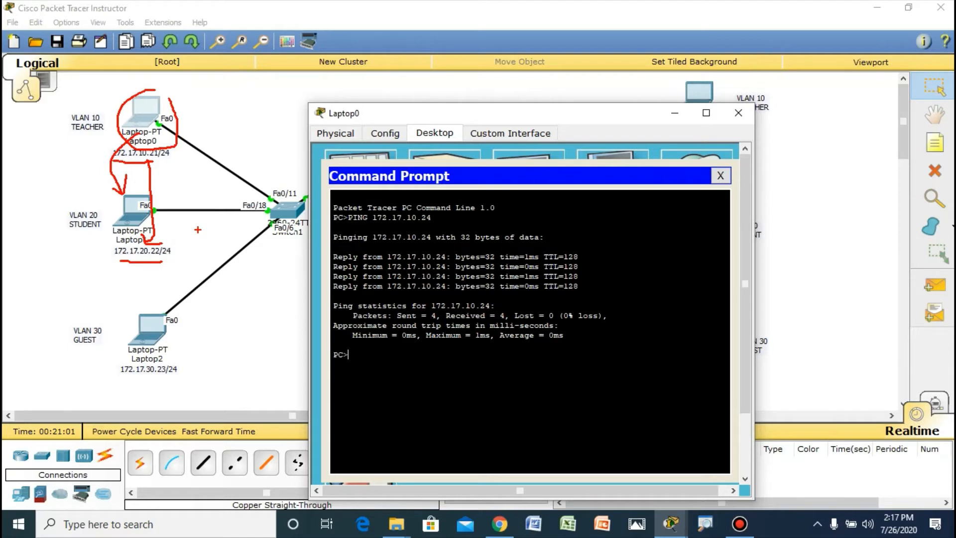
pyautogui.press('Escape')
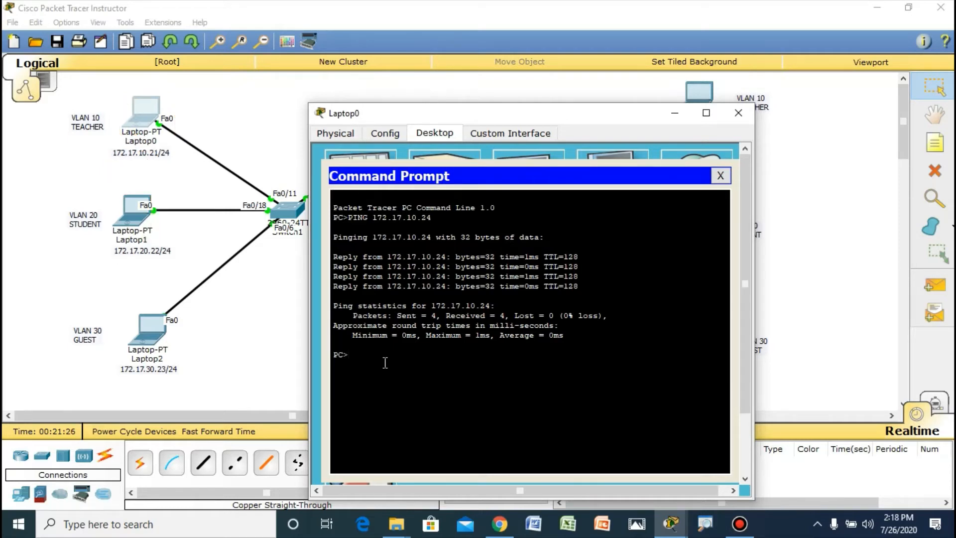
# Step: Ping Laptop1 at 172.17.20.22 from Laptop0 and close Laptop0's window
pyautogui.write('PING 172.17.20.22')
pyautogui.press('Return')
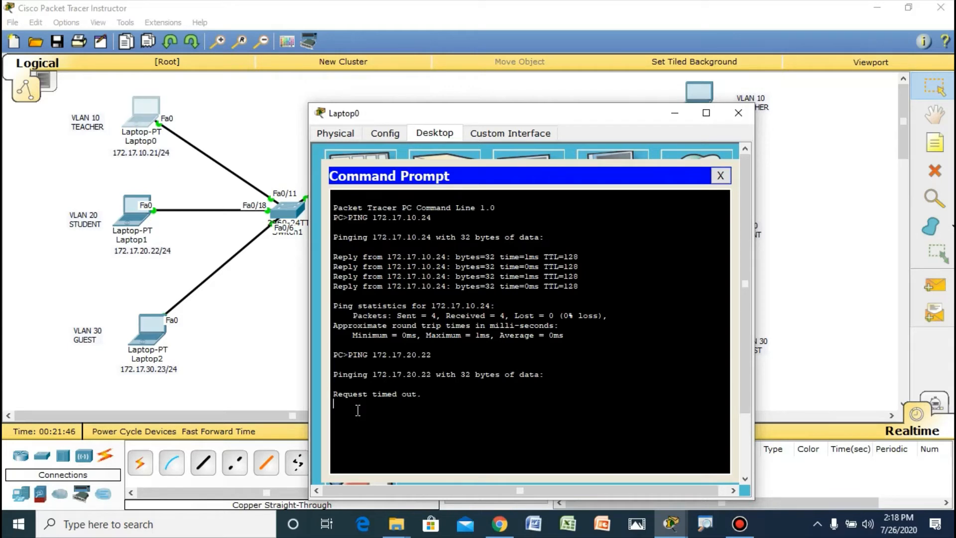
pyautogui.click(736, 113)
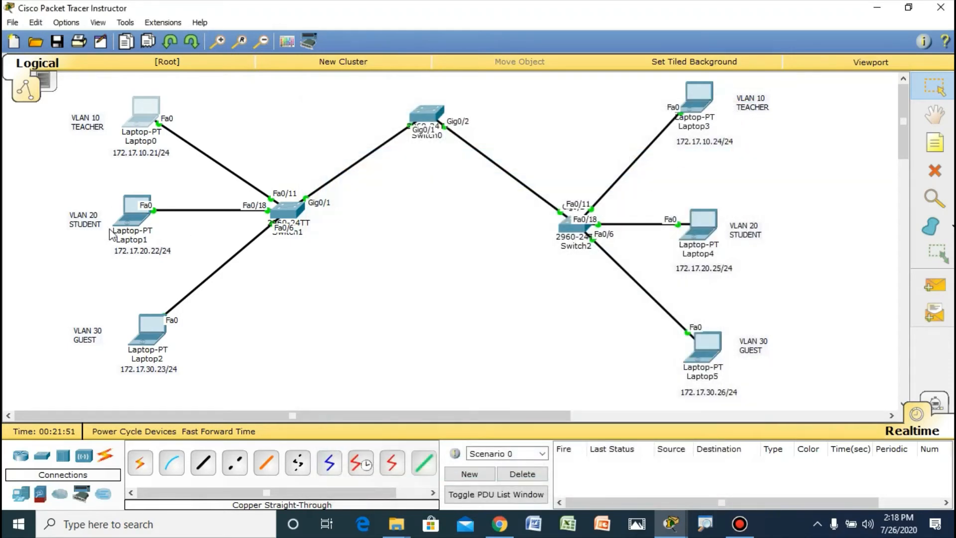
# Step: Send simple PDUs from Laptop4 to Laptop1 and from Laptop5 to Laptop2 to test connectivity
pyautogui.click(935, 286)
pyautogui.click(704, 226)
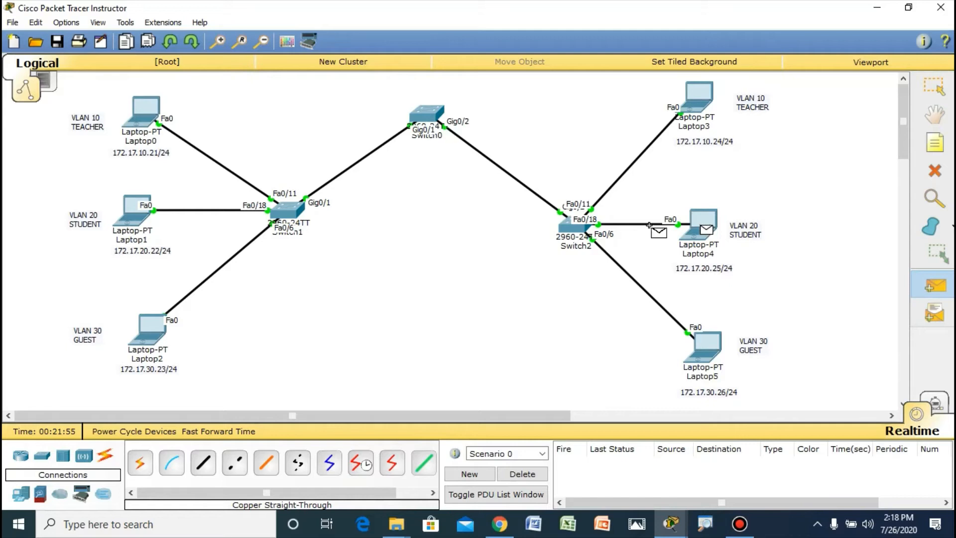
pyautogui.click(138, 207)
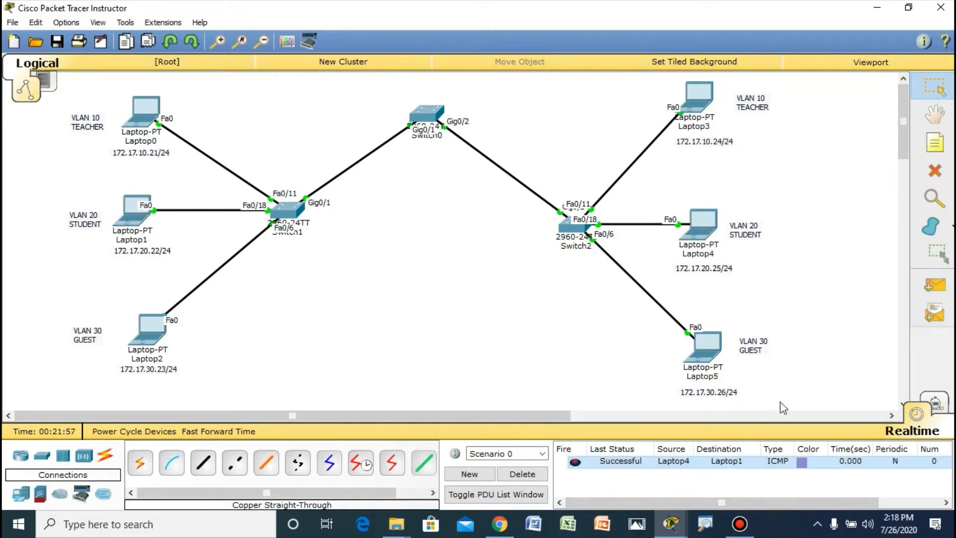
pyautogui.click(935, 286)
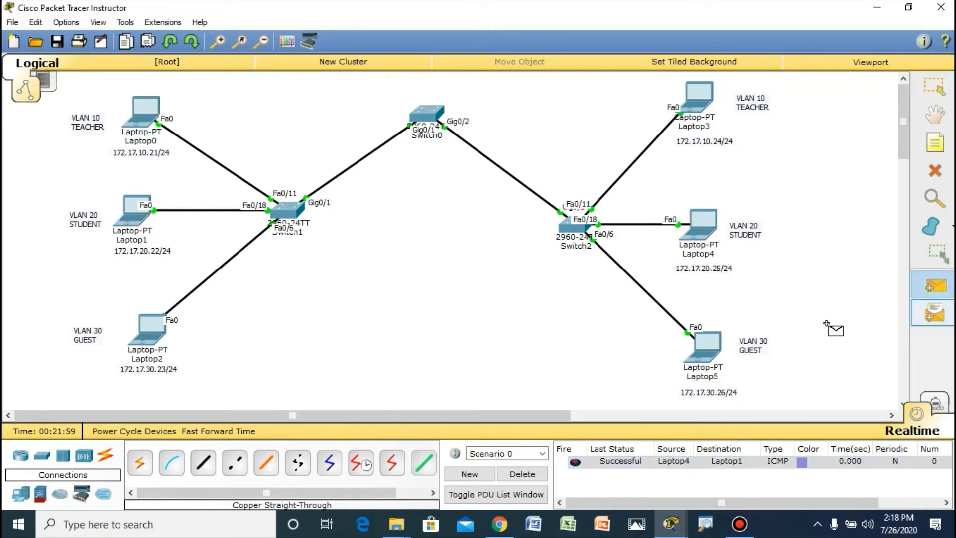
pyautogui.click(705, 348)
pyautogui.click(150, 334)
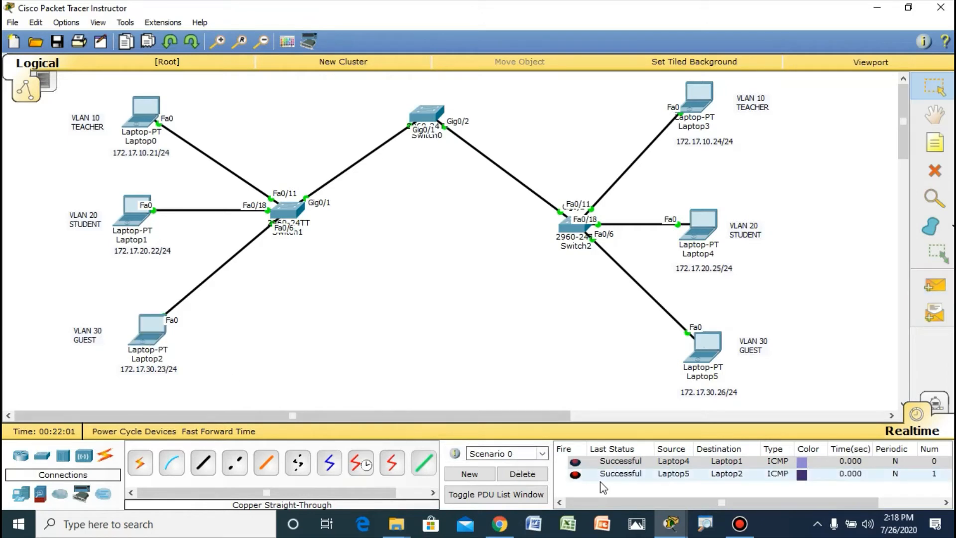
# Step: Send a simple PDU from Laptop5 to Laptop4 and delete the scenario to clear the PDU list
pyautogui.click(932, 288)
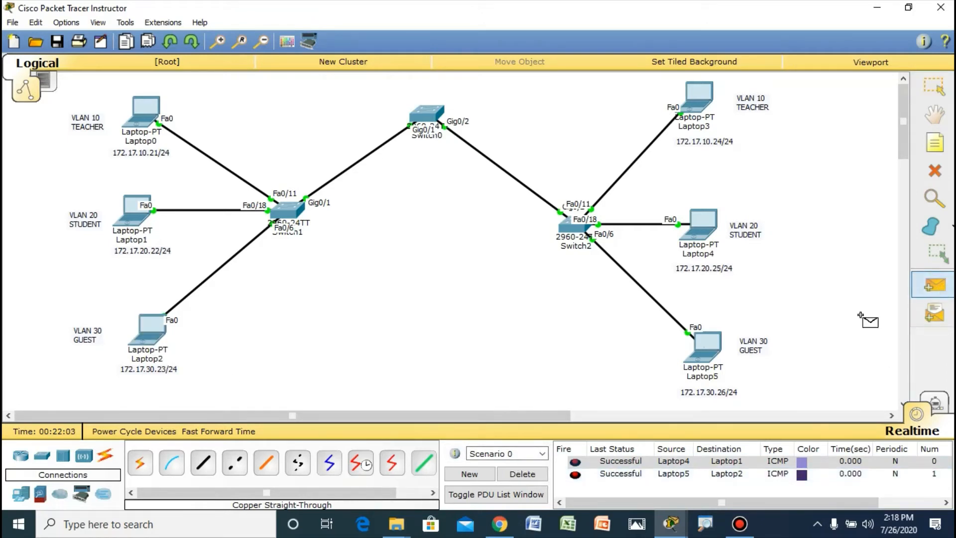
pyautogui.click(725, 347)
pyautogui.click(714, 232)
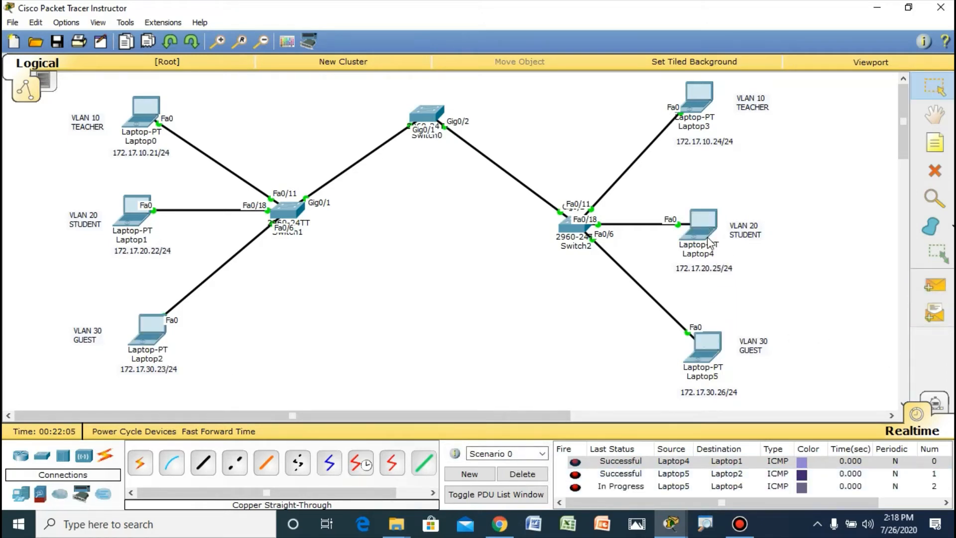
pyautogui.click(523, 475)
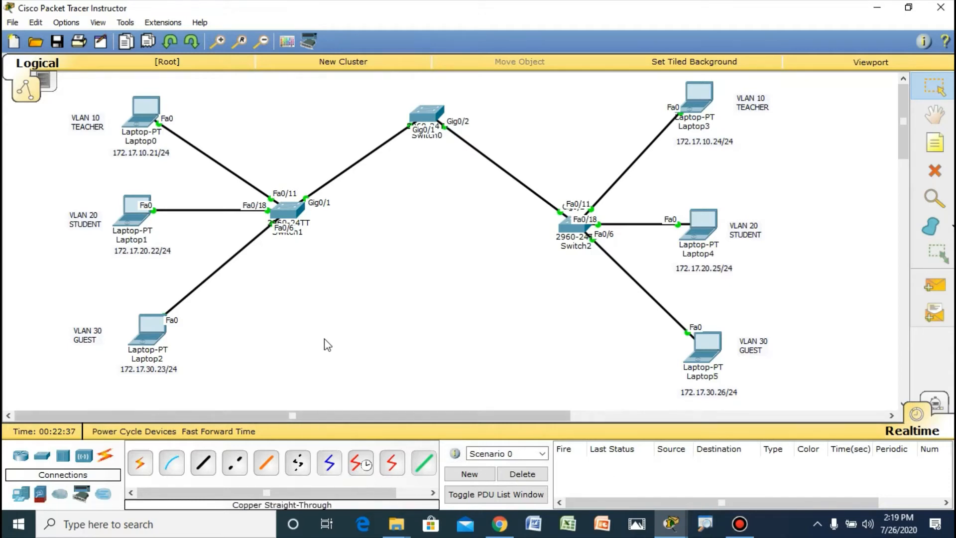
# Step: Open Switch1's command-line interface and enter privileged EXEC mode with the en command
pyautogui.moveTo(295, 216)
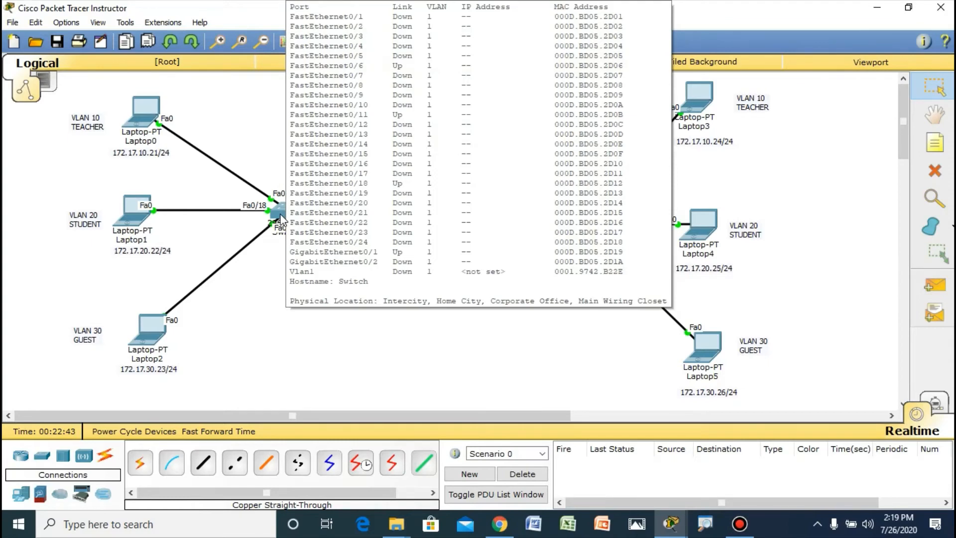
pyautogui.click(282, 219)
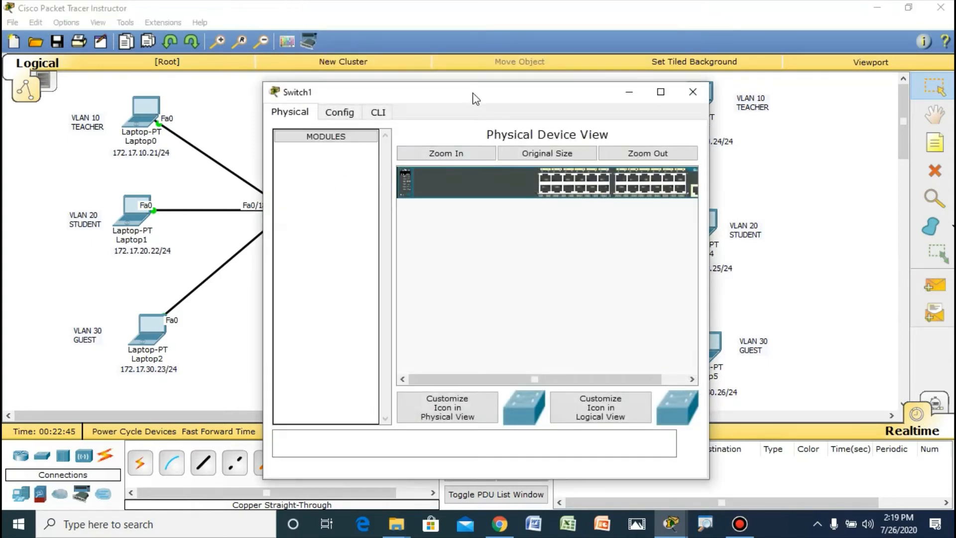
pyautogui.moveTo(475, 98); pyautogui.dragTo(620, 118)
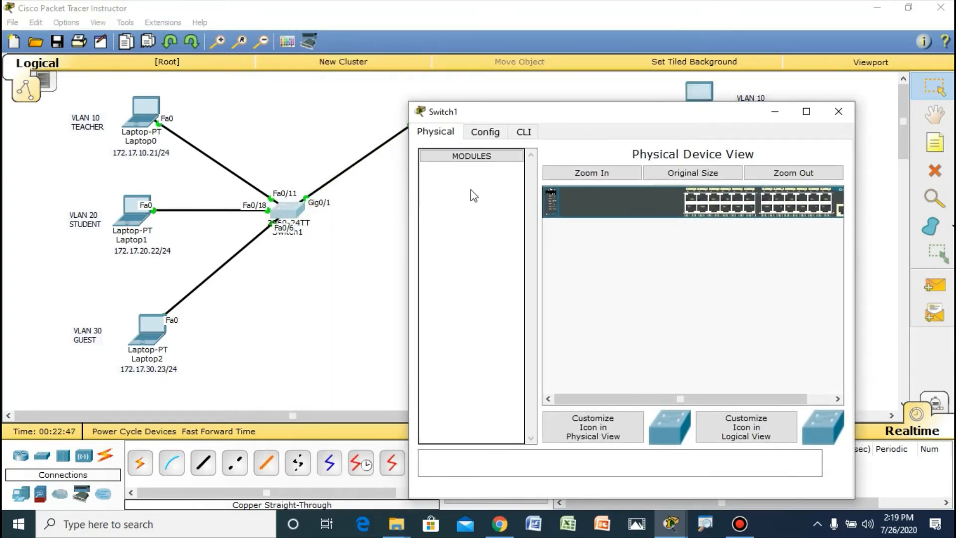
pyautogui.click(521, 132)
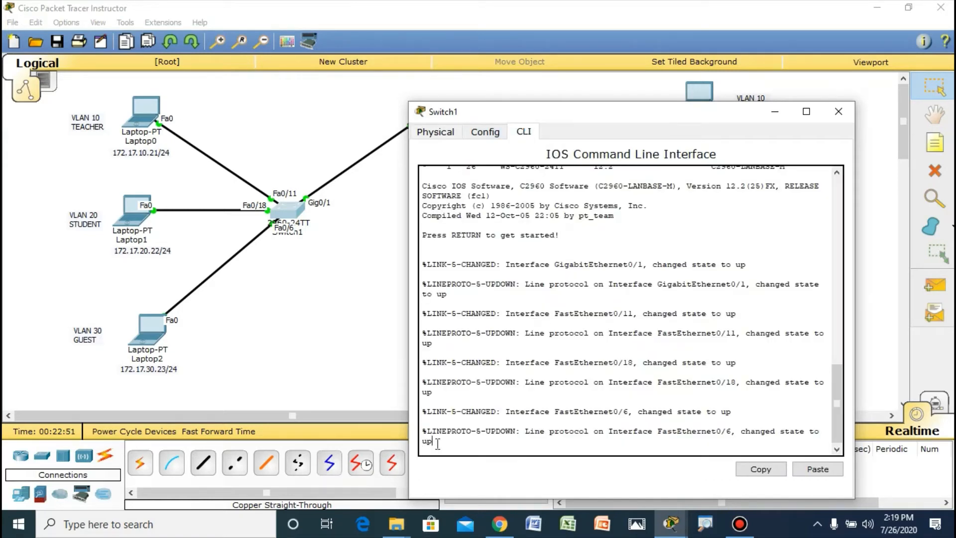
pyautogui.press('Return')
pyautogui.press('Return')
pyautogui.press('Return')
pyautogui.write('EN')
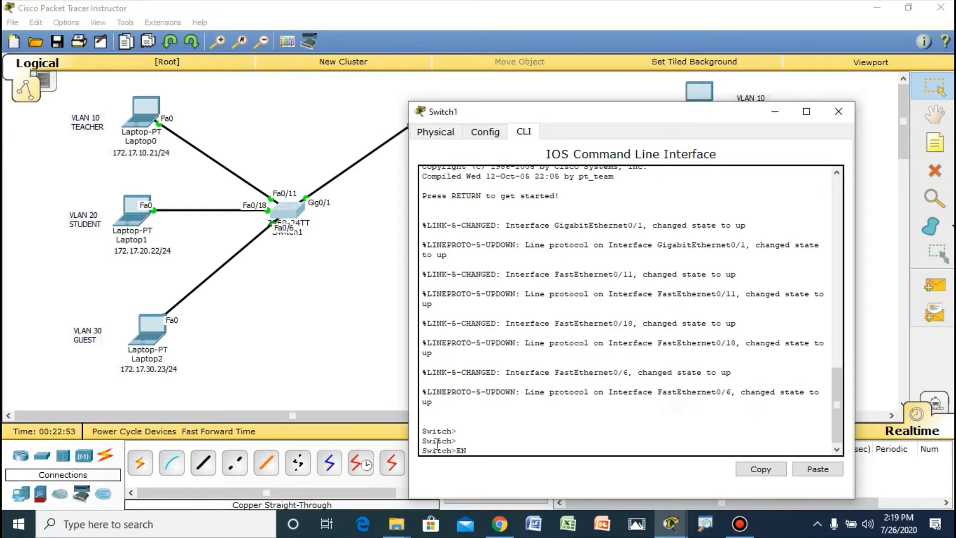
pyautogui.press('BackSpace')
pyautogui.press('BackSpace')
pyautogui.write('en')
pyautogui.press('Return')
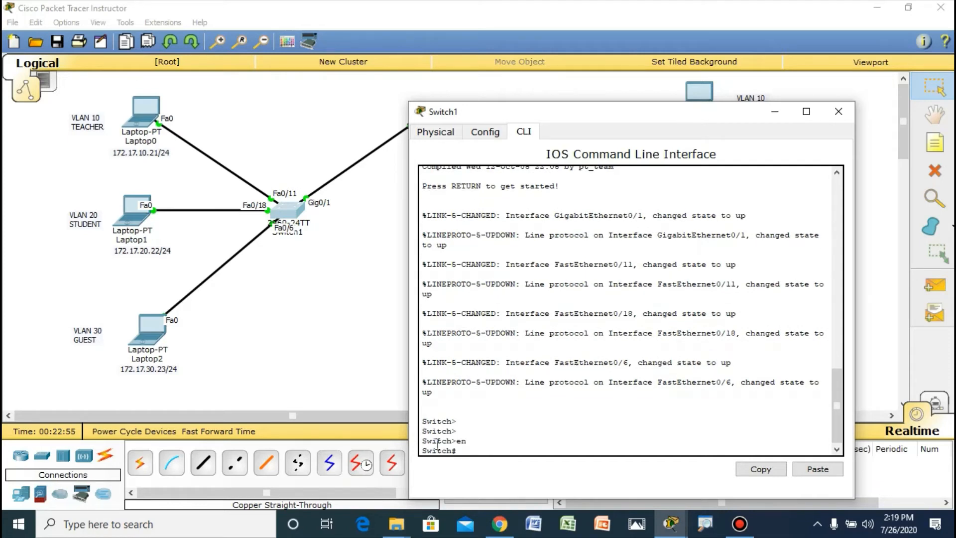
# Step: Enter global configuration mode on Switch1 with conf t and set its hostname to Sw-2
pyautogui.write('conf t')
pyautogui.press('Return')
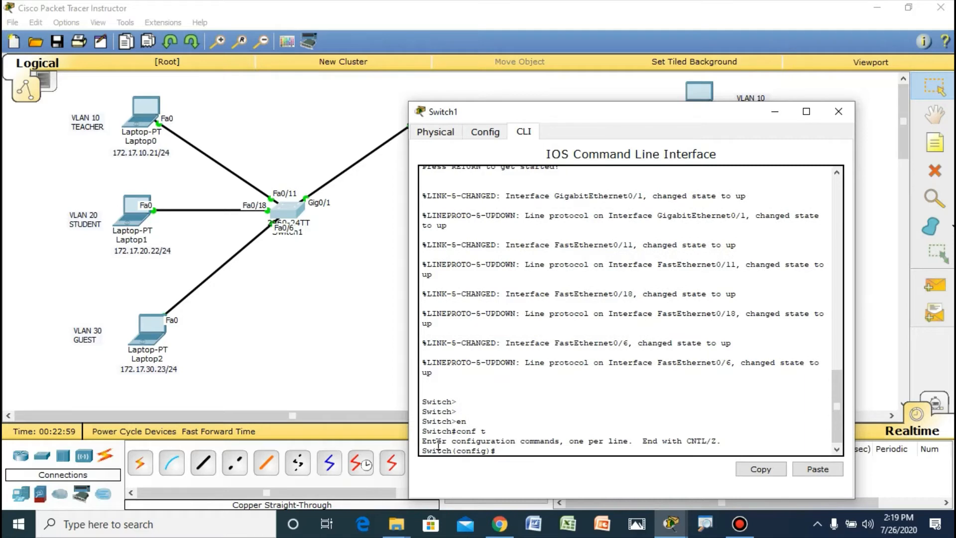
pyautogui.write('hostname Sw-1')
pyautogui.press('BackSpace')
pyautogui.write('2')
pyautogui.press('Return')
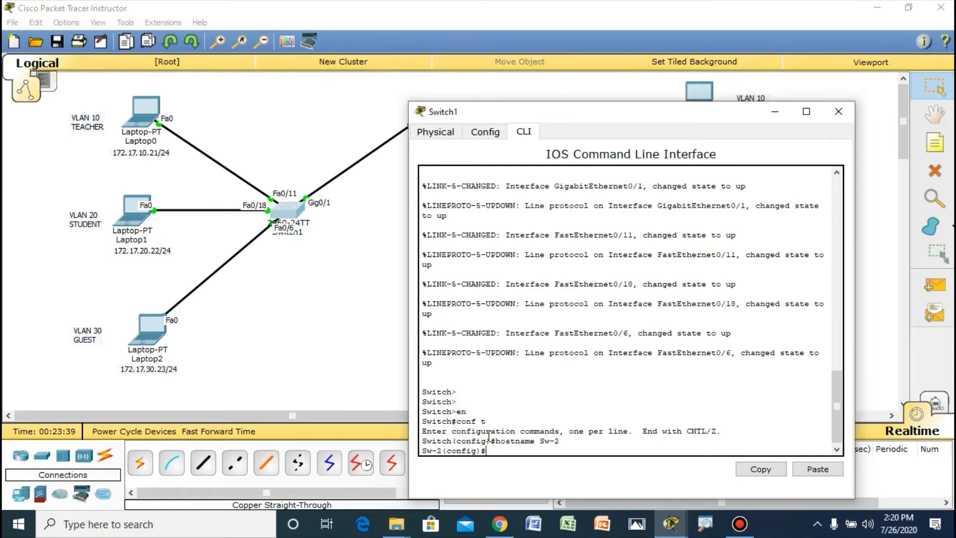
# Step: Leave configuration mode on Sw-2 and list its VLANs with show vlan brief
pyautogui.hotkey('ctrl', 'z')
pyautogui.press('Return')
pyautogui.write('s')
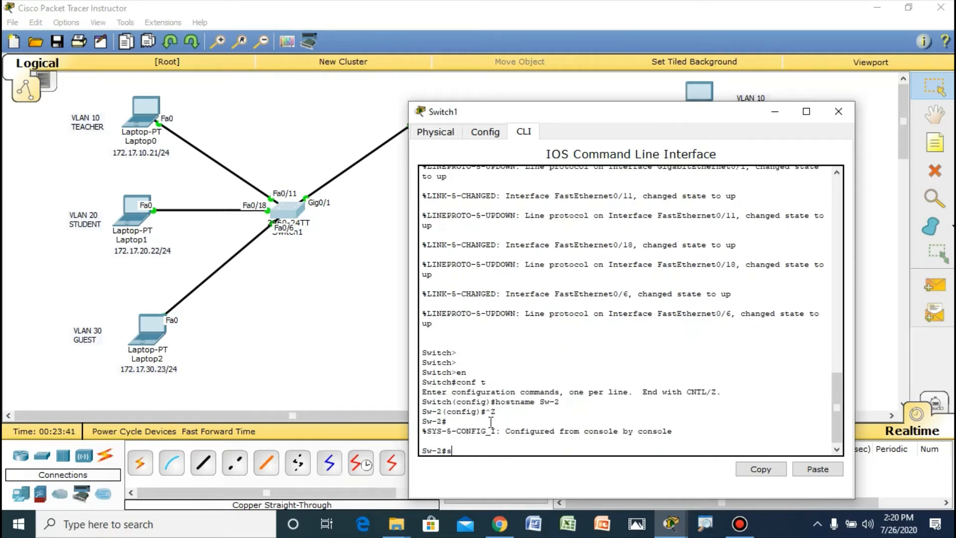
pyautogui.write('how vlan brief')
pyautogui.press('Return')
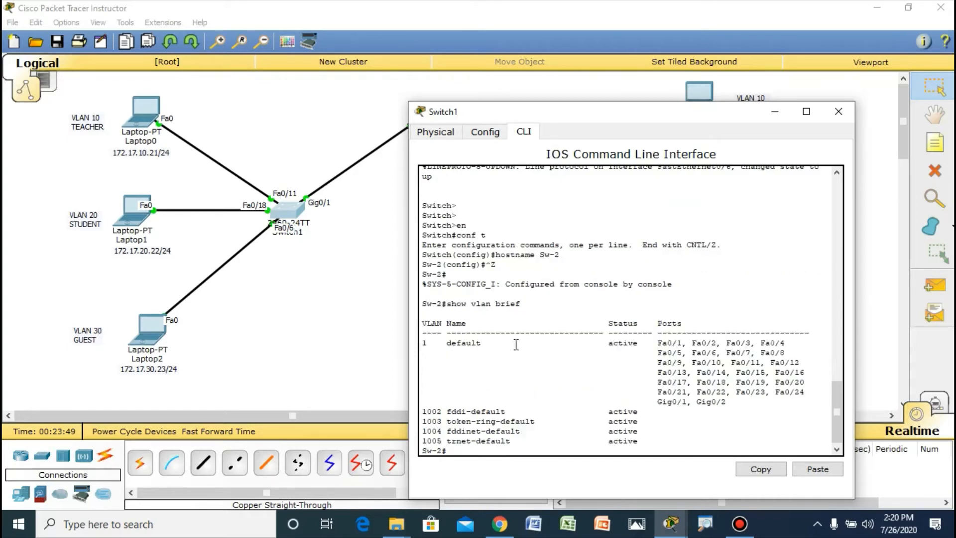
# Step: Examine the VLAN numbers, names and port assignments of the default VLANs in the show vlan brief table
pyautogui.moveTo(447, 343); pyautogui.dragTo(486, 344)
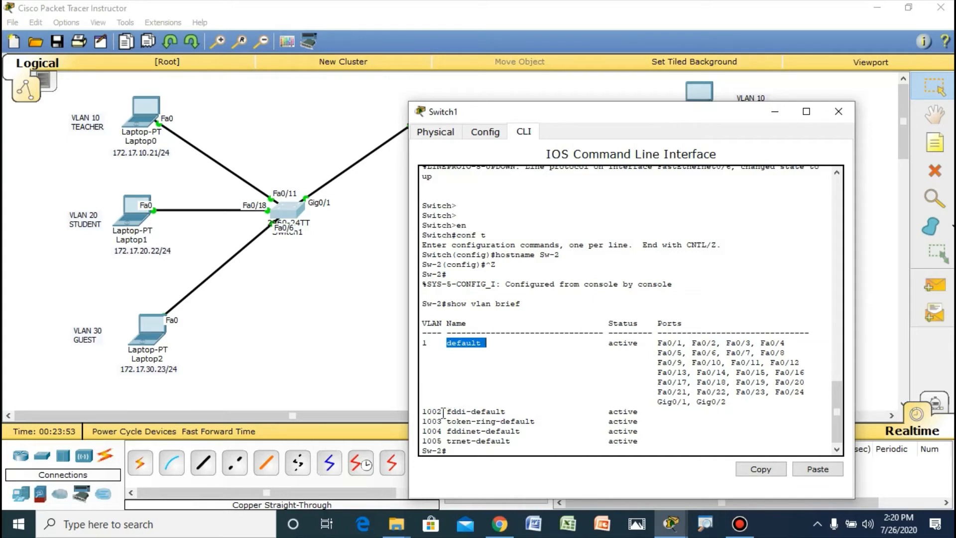
pyautogui.moveTo(443, 412); pyautogui.dragTo(503, 412)
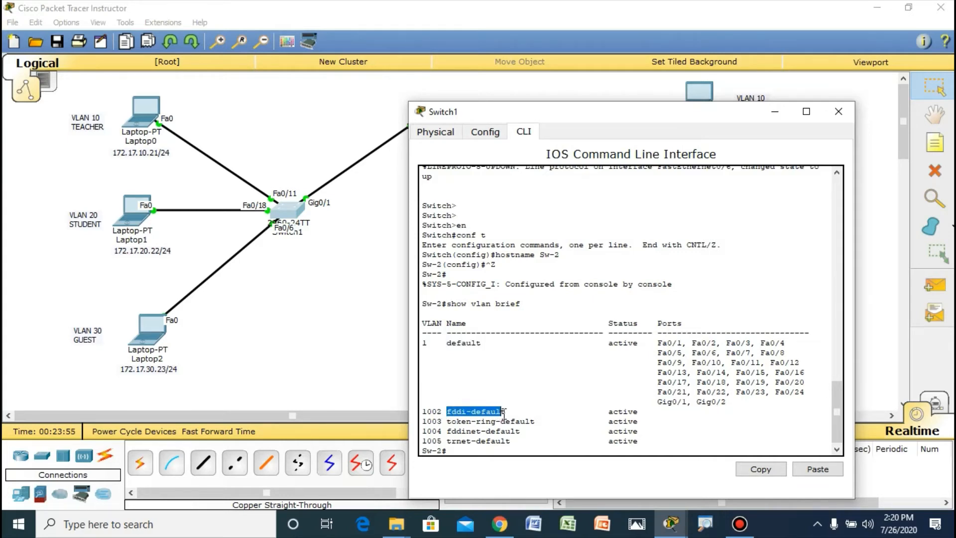
pyautogui.moveTo(442, 411); pyautogui.dragTo(421, 411)
pyautogui.moveTo(431, 343); pyautogui.dragTo(425, 347)
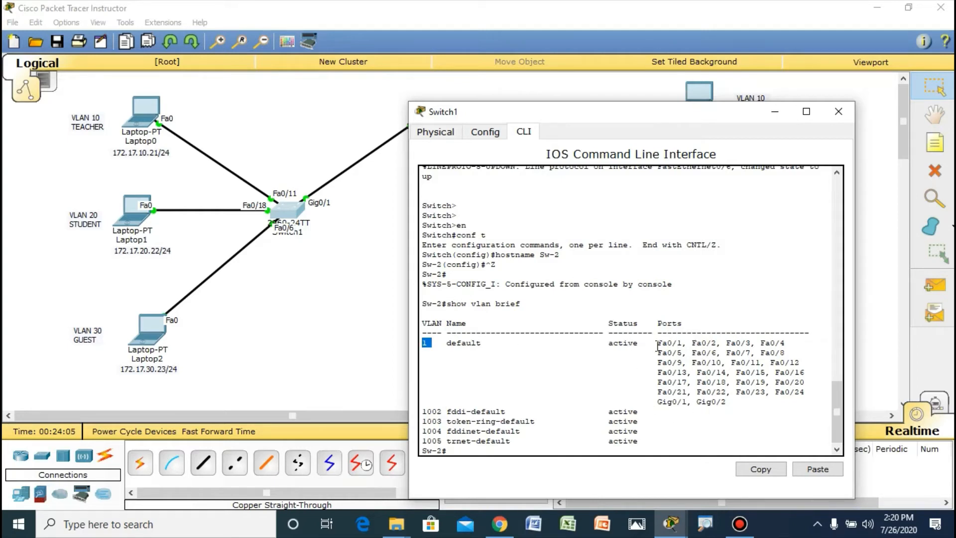
pyautogui.click(442, 408)
pyautogui.doubleClick(428, 344)
pyautogui.moveTo(424, 412); pyautogui.dragTo(427, 343)
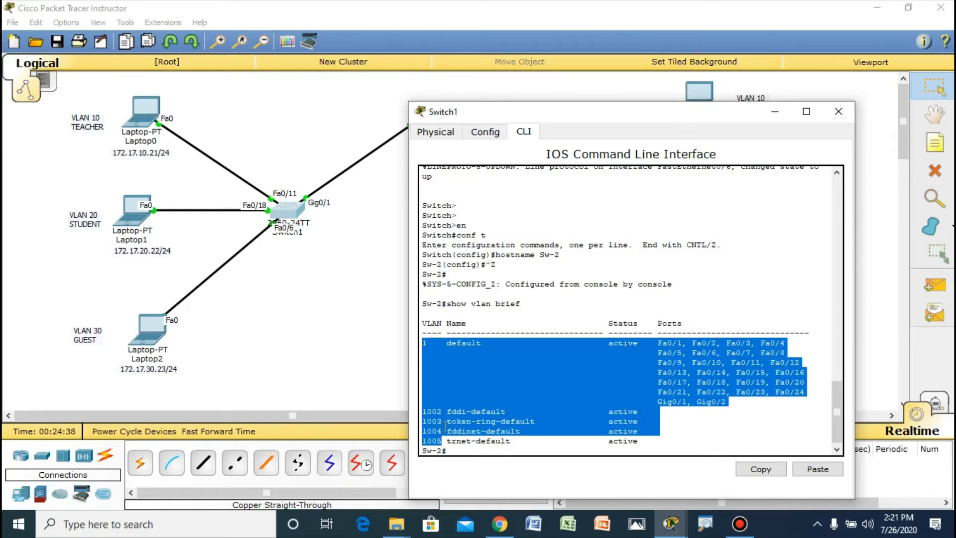
pyautogui.click(448, 442)
pyautogui.moveTo(423, 343); pyautogui.dragTo(454, 449)
pyautogui.click(516, 417)
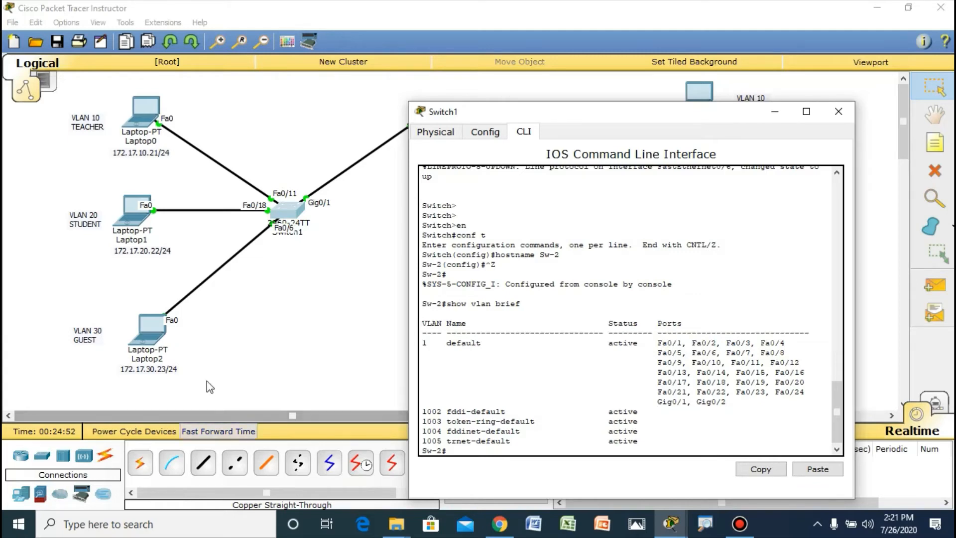
# Step: Return to Switch1's command line, enter global configuration mode with config te, and create VLAN 10 named teacher
pyautogui.click(259, 292)
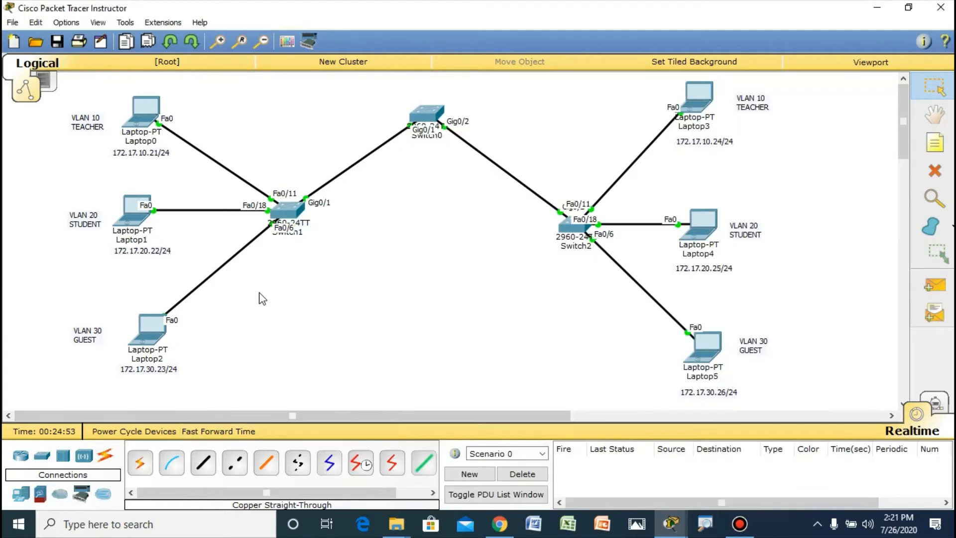
pyautogui.click(294, 212)
pyautogui.click(497, 450)
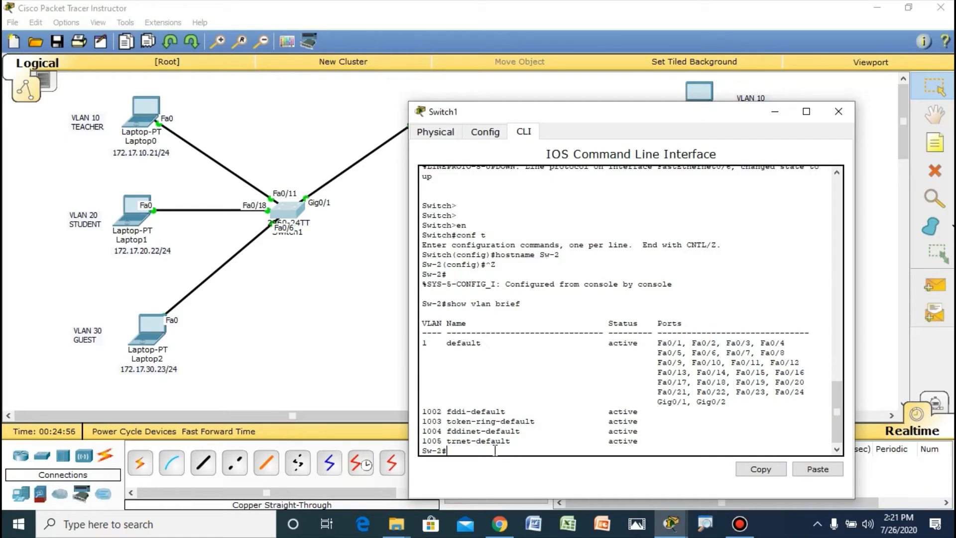
pyautogui.write('config te')
pyautogui.press('Return')
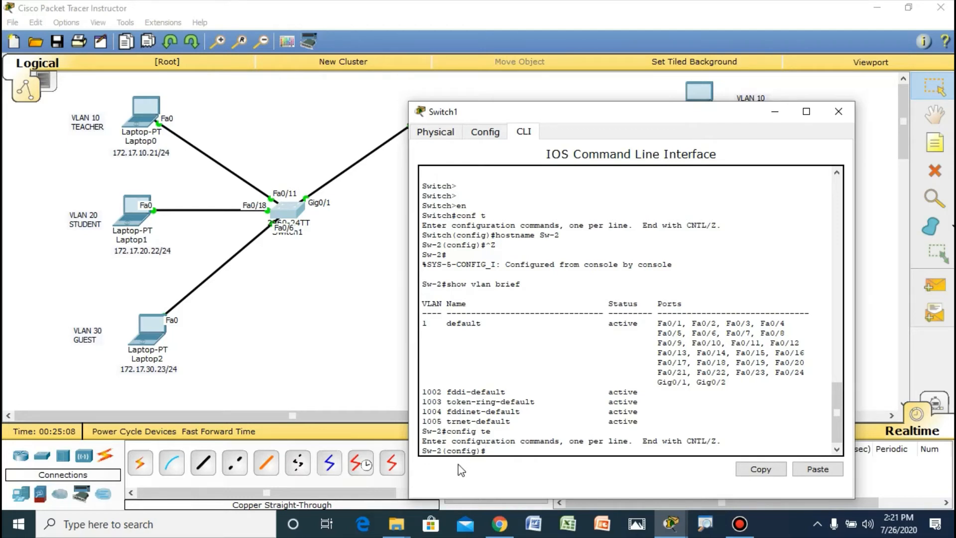
pyautogui.write('vlan 10')
pyautogui.press('Return')
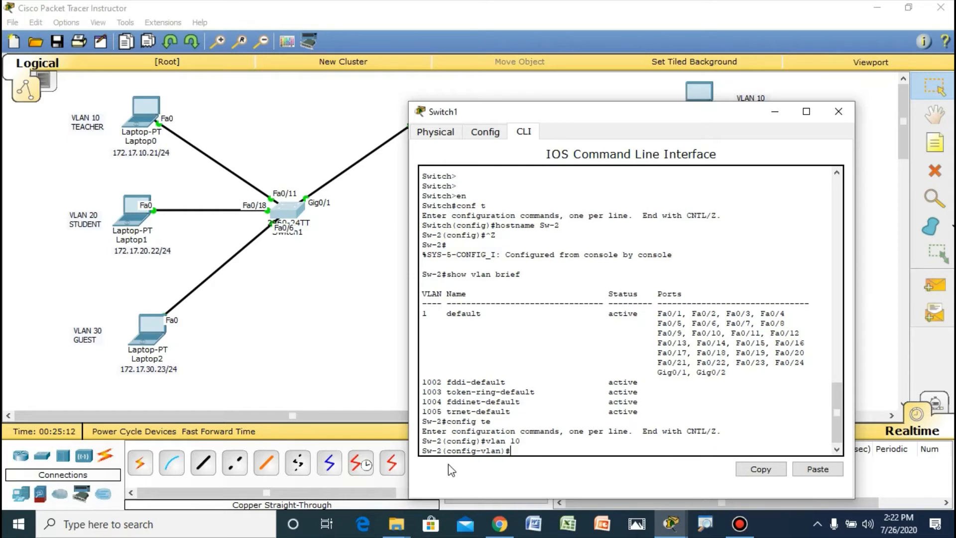
pyautogui.write('name teacher')
pyautogui.press('Return')
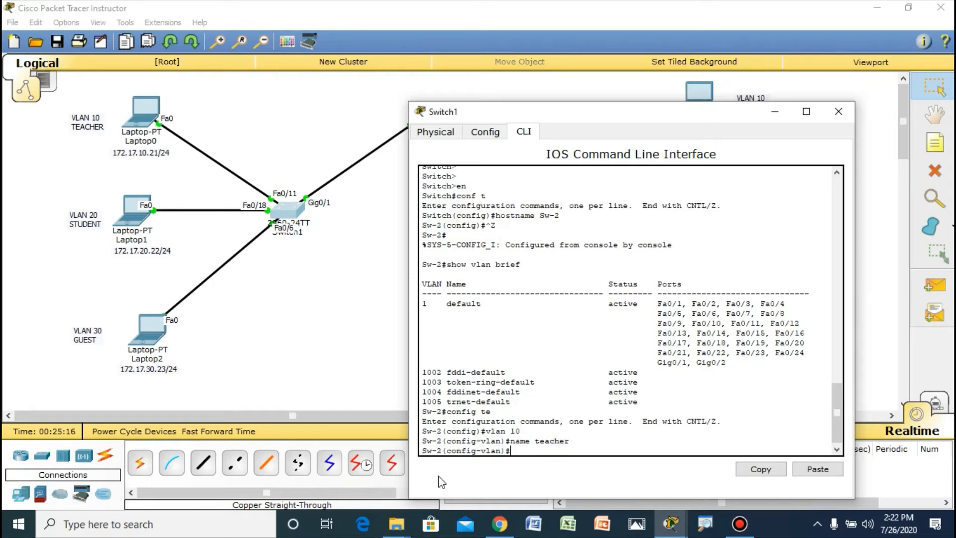
# Step: Create VLAN 20 on Sw-2 and name it student
pyautogui.write('vlan 20')
pyautogui.press('Return')
pyautogui.write('name')
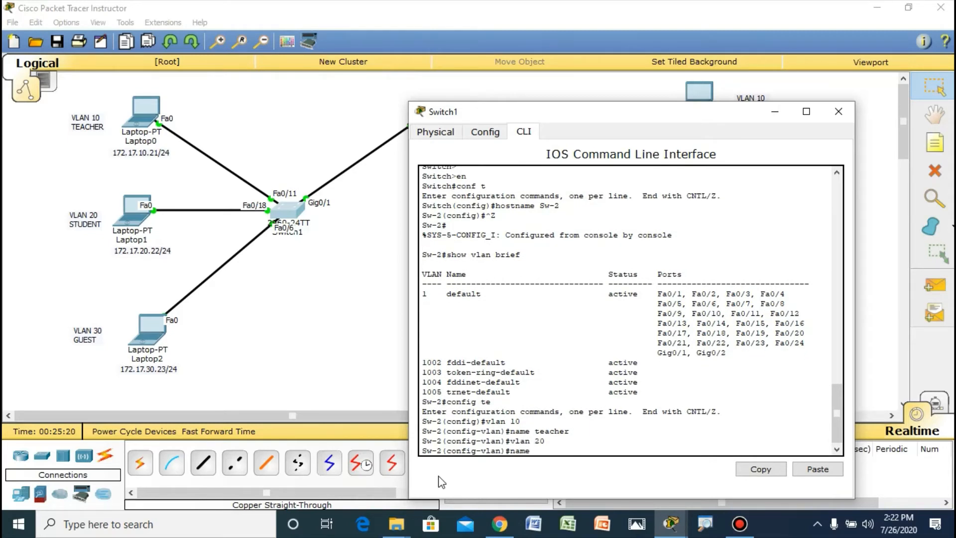
pyautogui.write(' student')
pyautogui.press('Return')
# Step: Create VLAN 30 on Sw-2 and name it guest
pyautogui.write('vlan ')
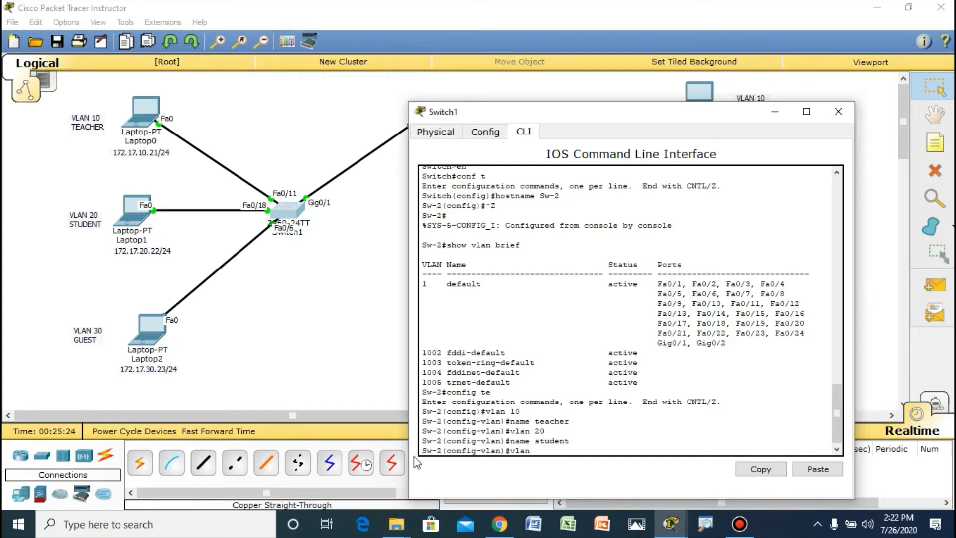
pyautogui.write('30')
pyautogui.press('Return')
pyautogui.write('na')
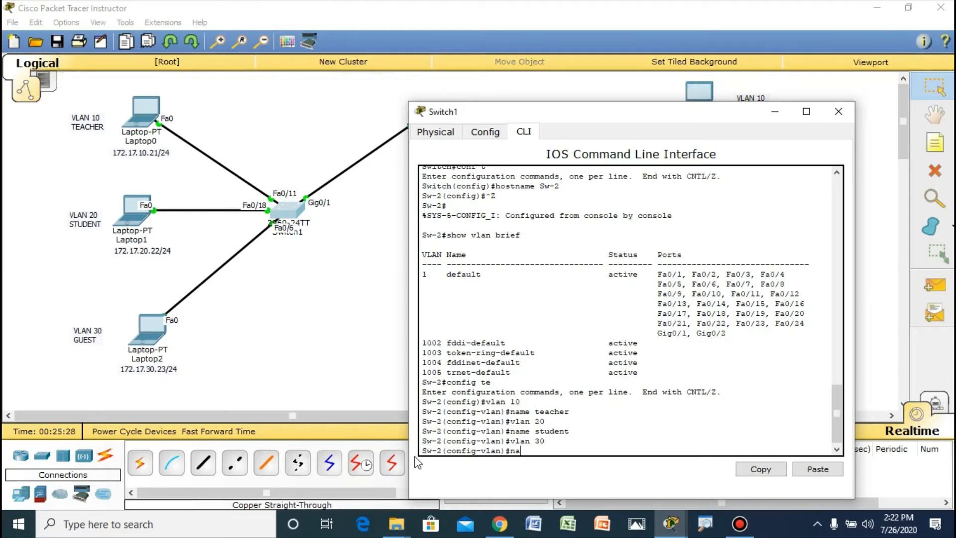
pyautogui.write('me guest')
pyautogui.press('Return')
# Step: Create VLAN 99 on Sw-2 and name it manajemen
pyautogui.write('vlan)#v')
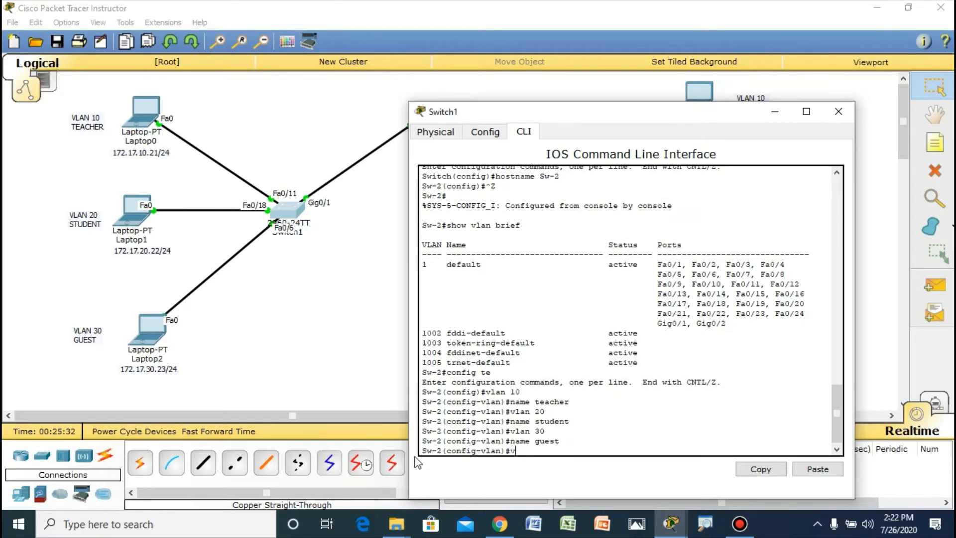
pyautogui.write(' 99')
pyautogui.press('Return')
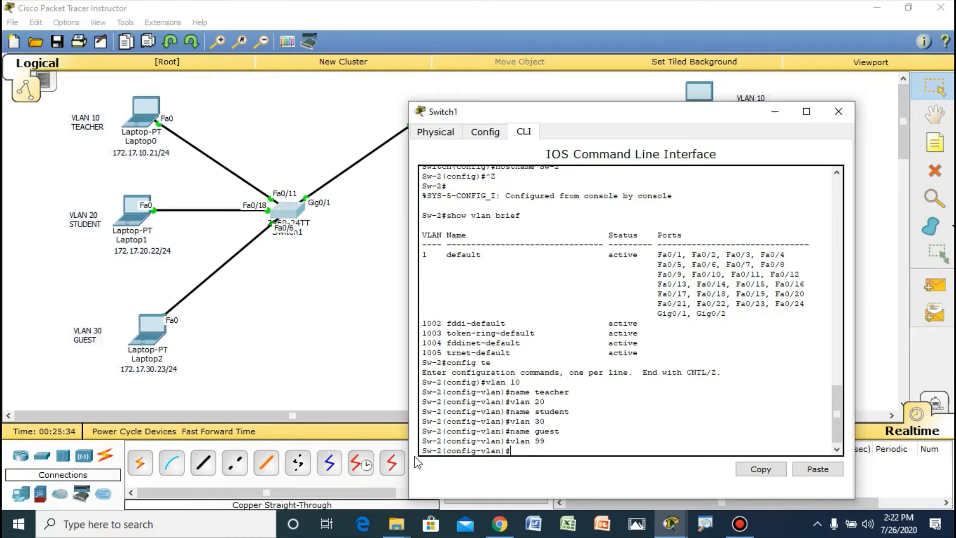
pyautogui.write('manajemen')
pyautogui.press('Return')
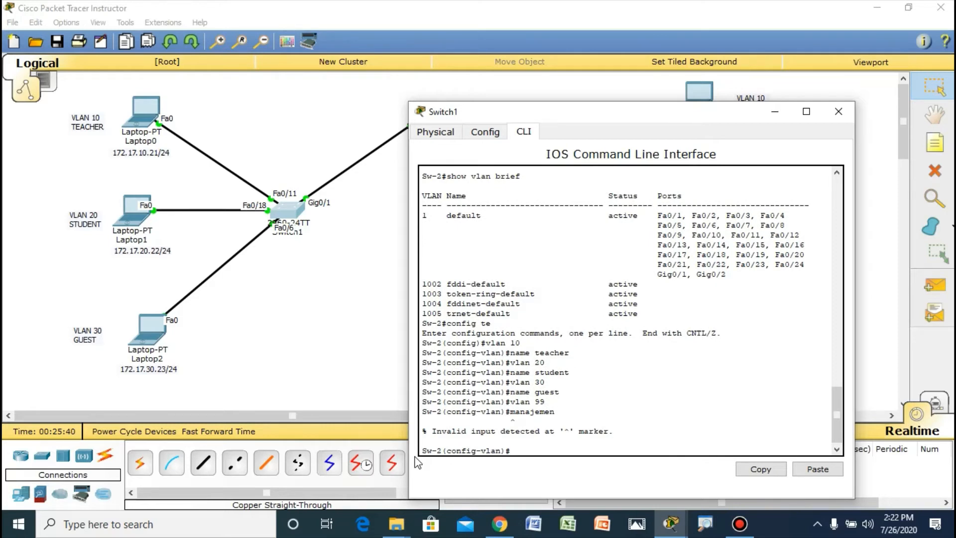
pyautogui.write('name manajemen')
pyautogui.press('Return')
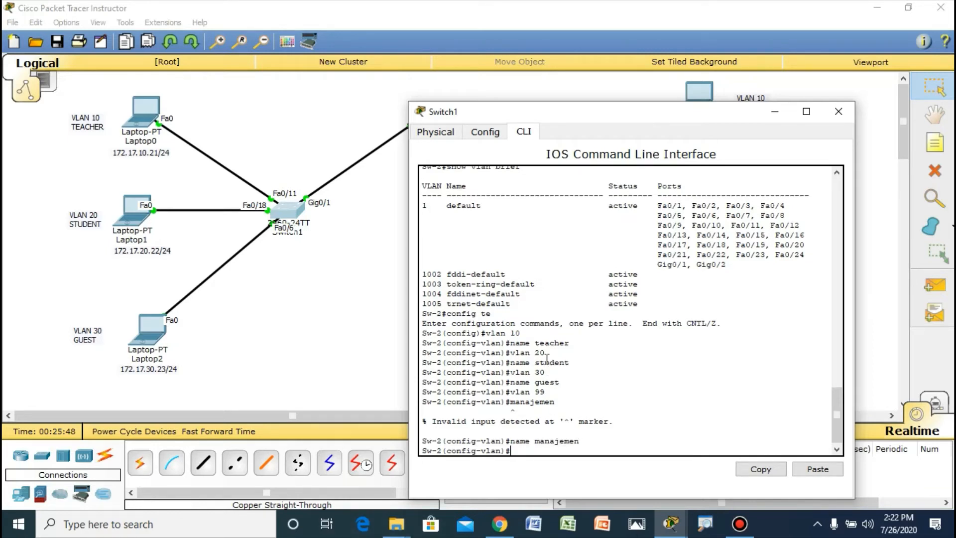
pyautogui.moveTo(535, 347); pyautogui.dragTo(550, 396)
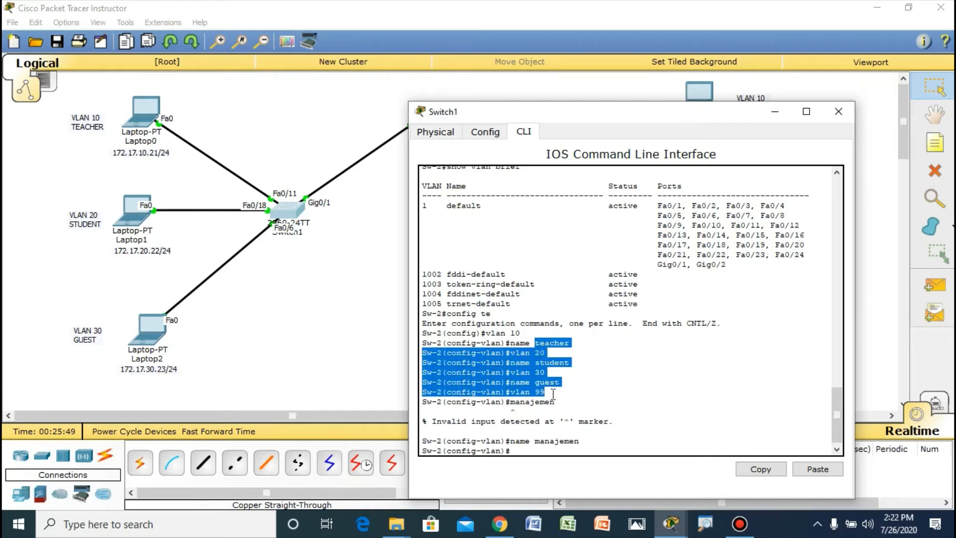
pyautogui.click(523, 451)
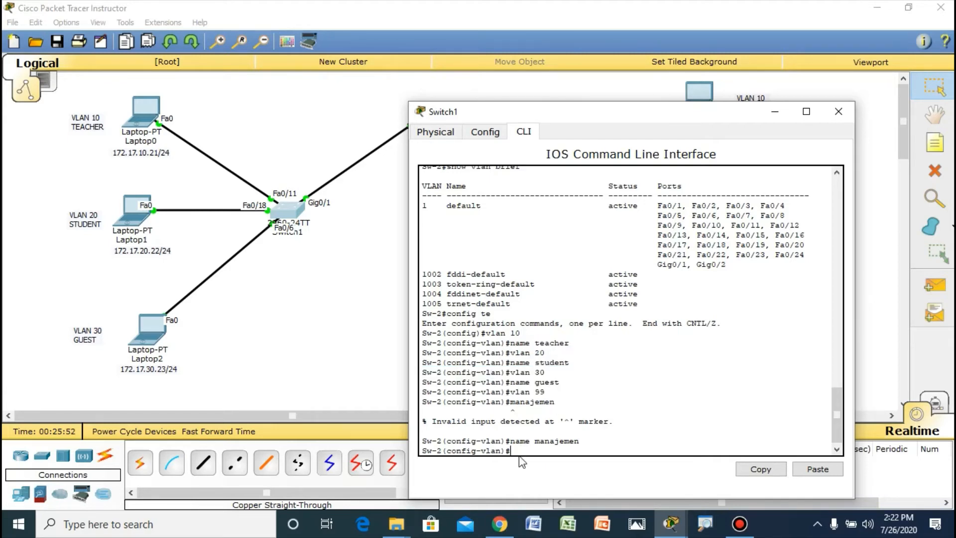
# Step: Return to privileged EXEC mode on Sw-2 and check the new VLANs with show vlan brief
pyautogui.hotkey('ctrl', 'z')
pyautogui.press('Return')
pyautogui.press('Return')
pyautogui.press('Return')
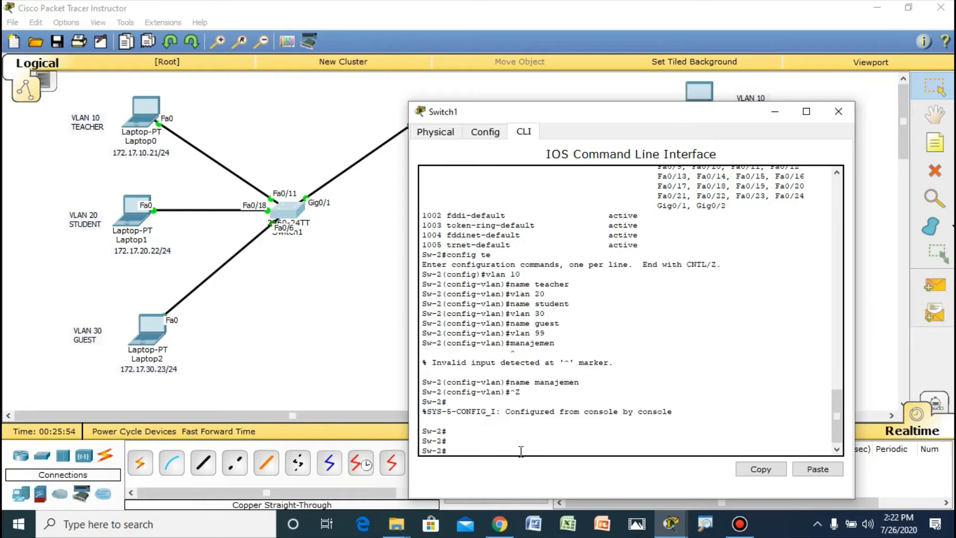
pyautogui.write('show vlan brief')
pyautogui.press('Return')
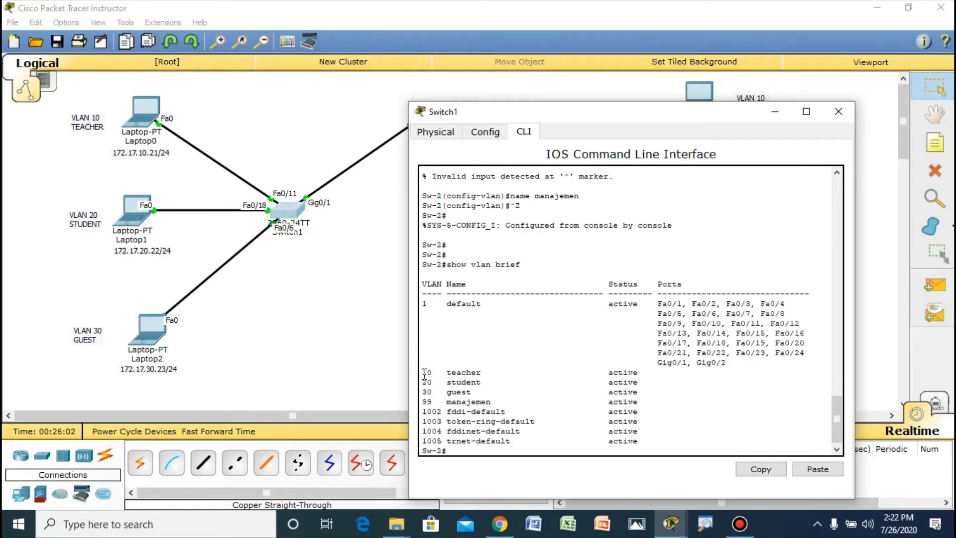
pyautogui.moveTo(425, 374); pyautogui.dragTo(649, 401)
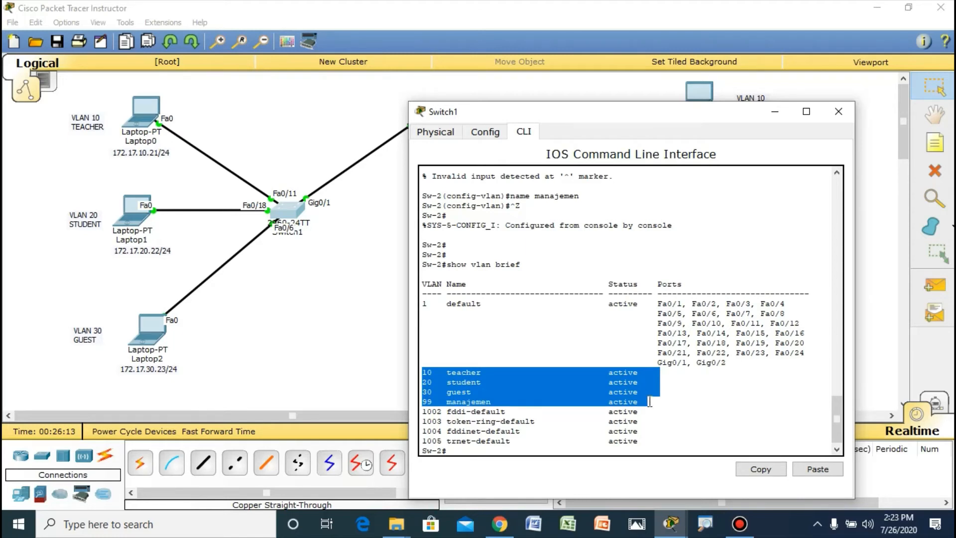
pyautogui.click(360, 304)
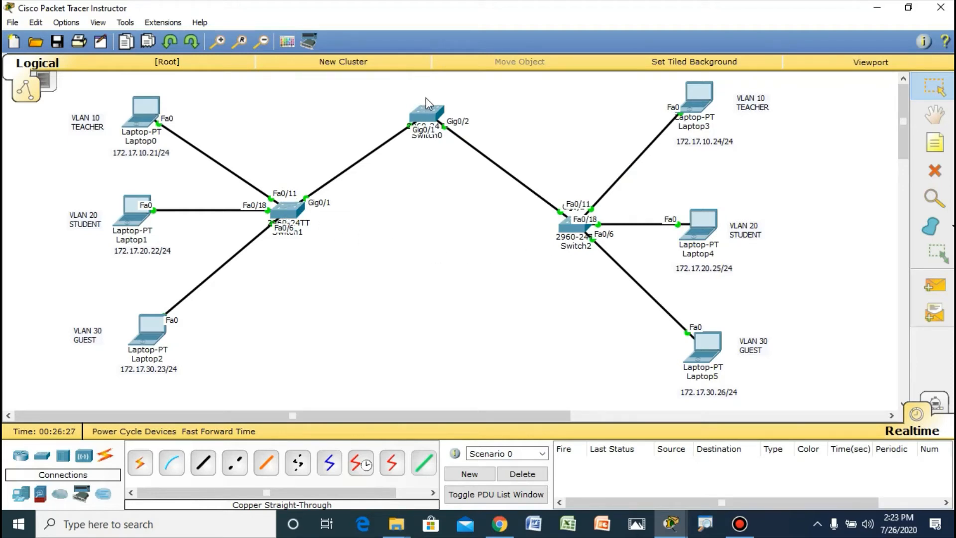
# Step: Place text notes above the switches: sw-1 at Switch0, sw-2 at Switch1 and sw-3 at Switch2
pyautogui.click(918, 147)
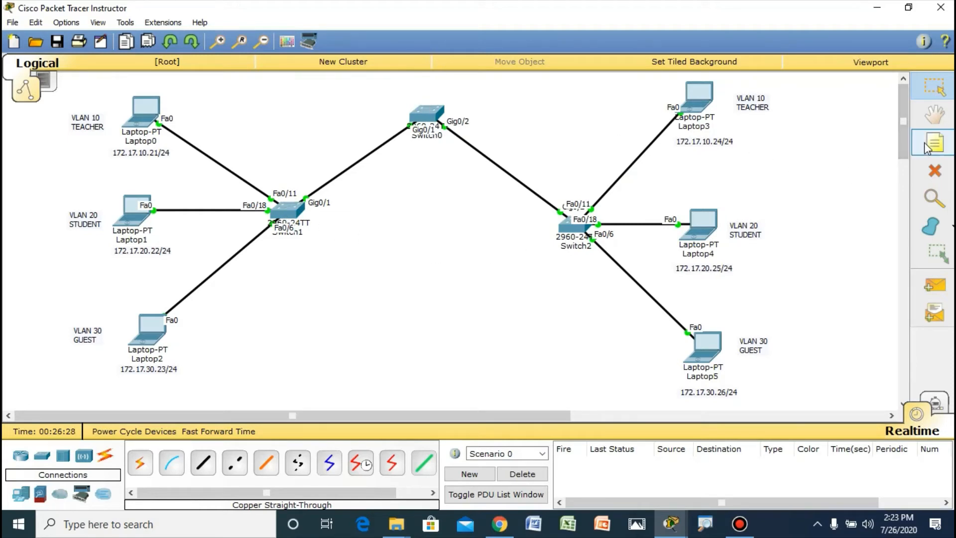
pyautogui.click(414, 92)
pyautogui.write('sw')
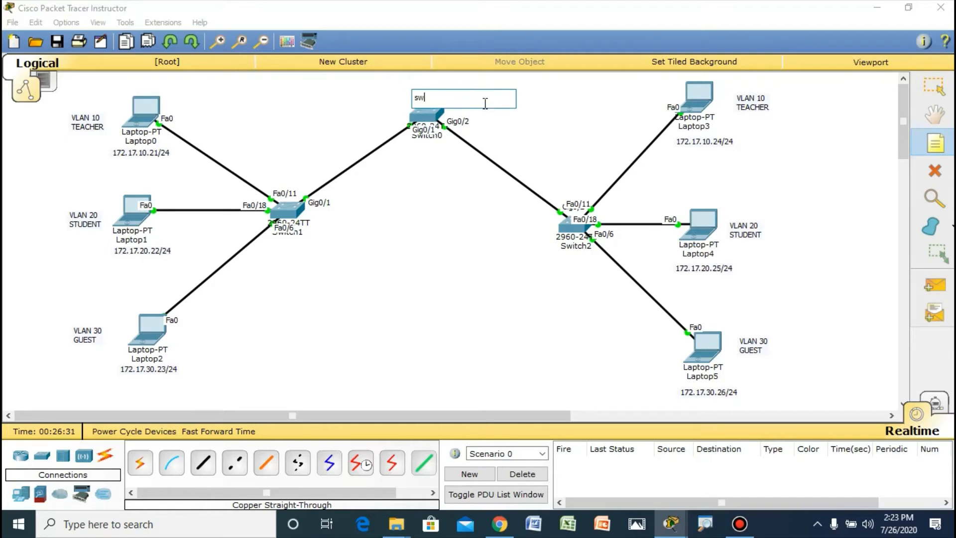
pyautogui.write('-1')
pyautogui.click(275, 171)
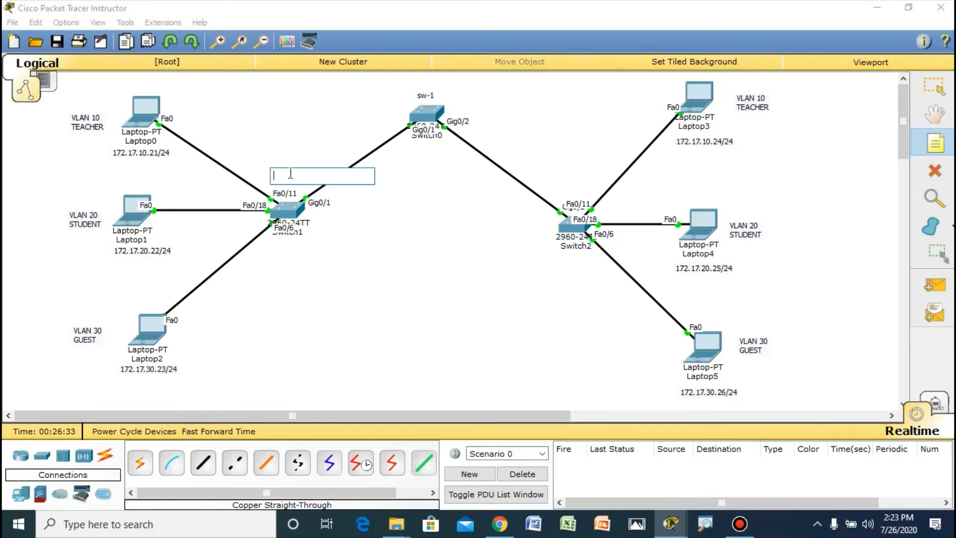
pyautogui.write('sw-2')
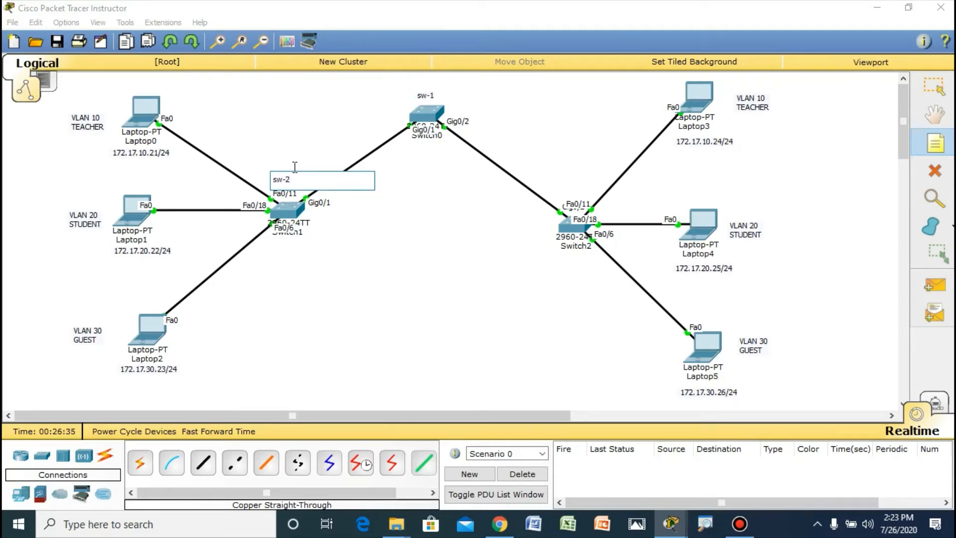
pyautogui.click(559, 180)
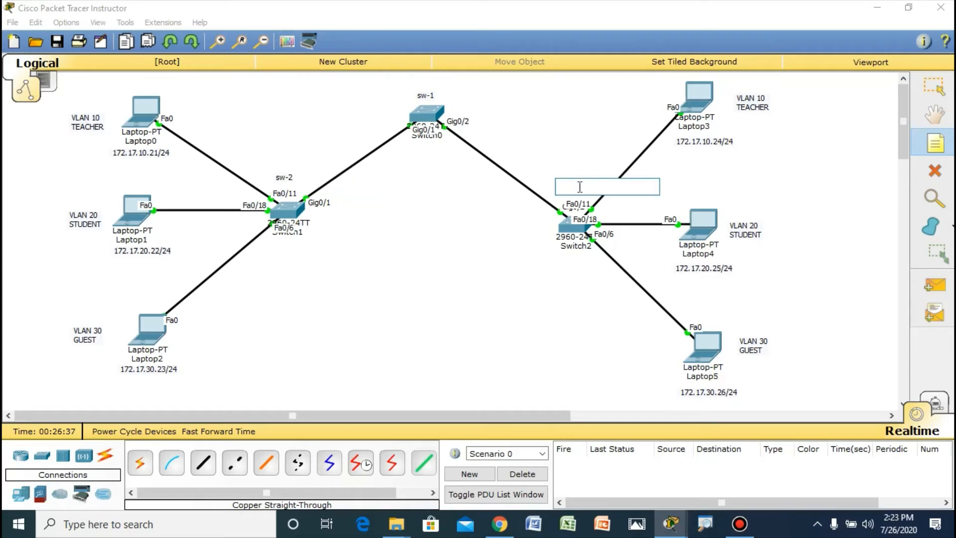
pyautogui.write('sw-3')
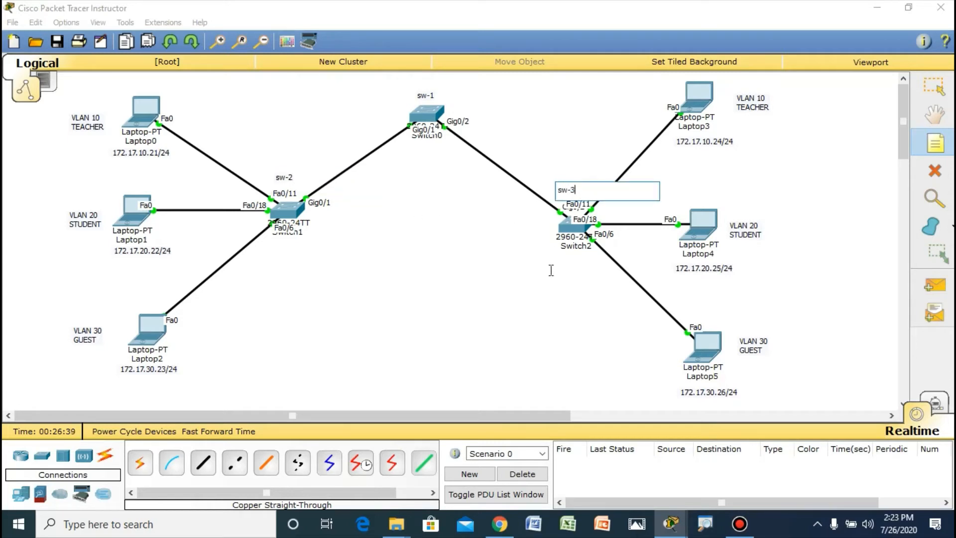
pyautogui.press('Escape')
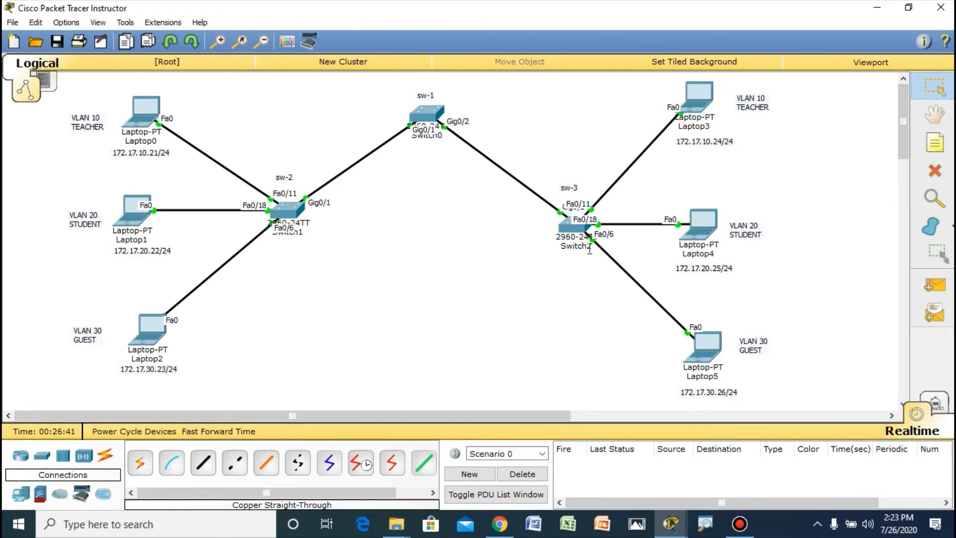
# Step: Open Switch2's command-line interface and bring up its Switch> prompt
pyautogui.click(562, 226)
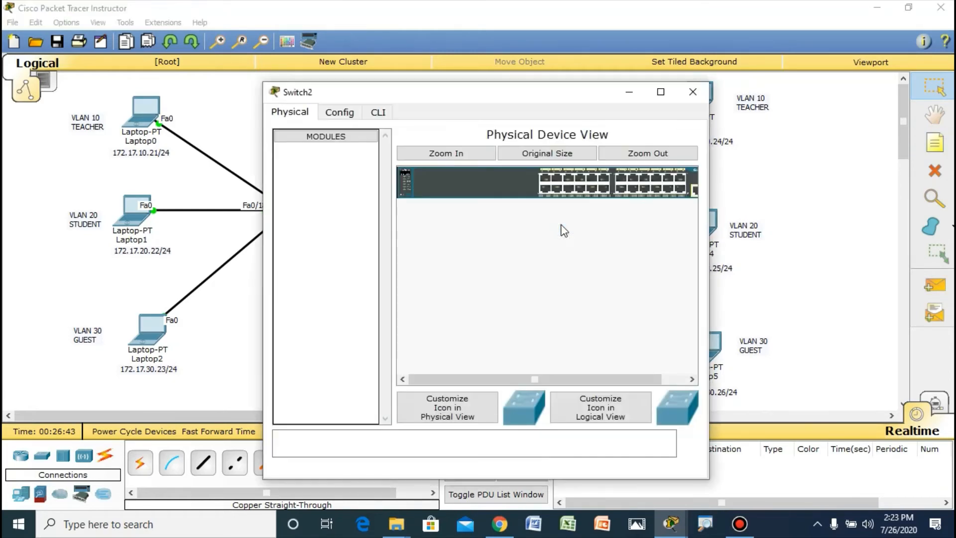
pyautogui.click(378, 112)
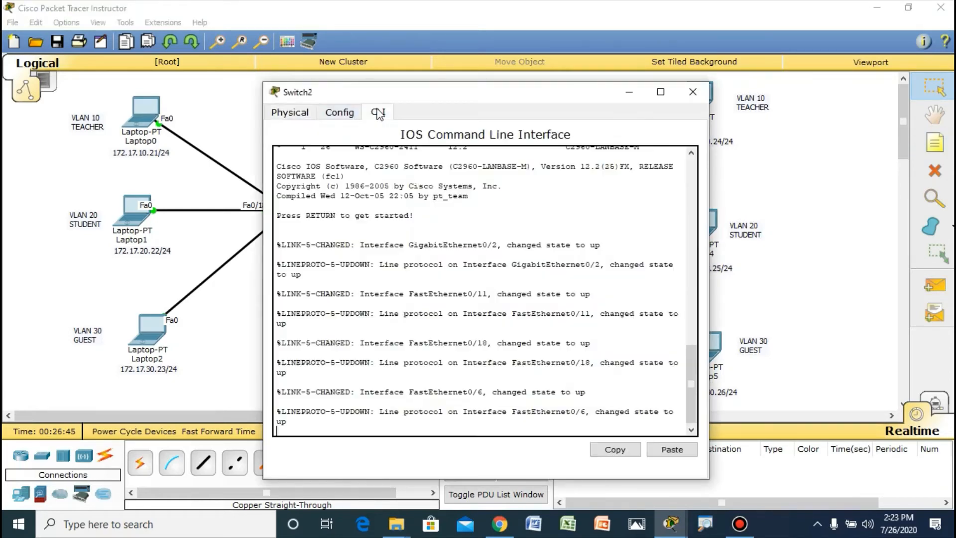
pyautogui.press('Return')
pyautogui.press('Return')
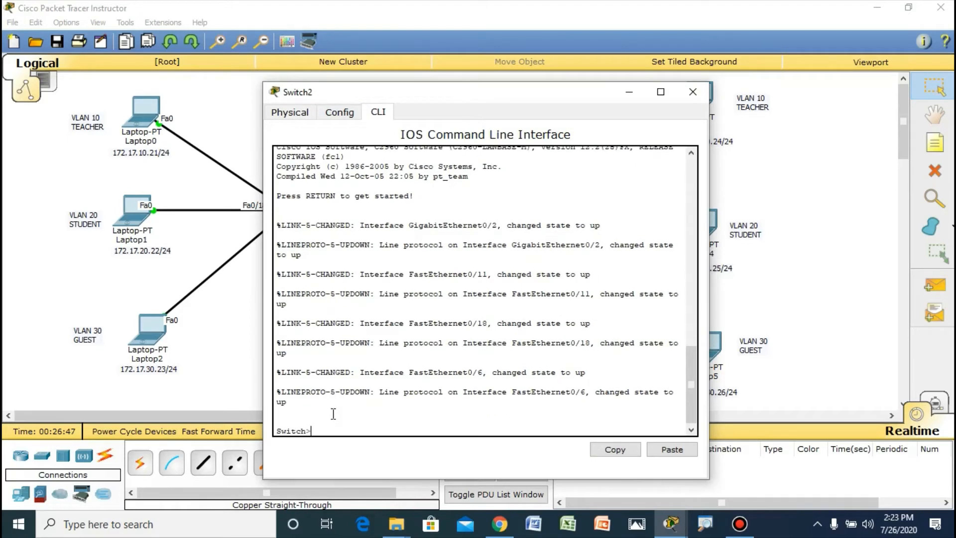
# Step: Enter privileged EXEC mode on Switch2
pyautogui.write('en')
pyautogui.press('Return')
pyautogui.write('co')
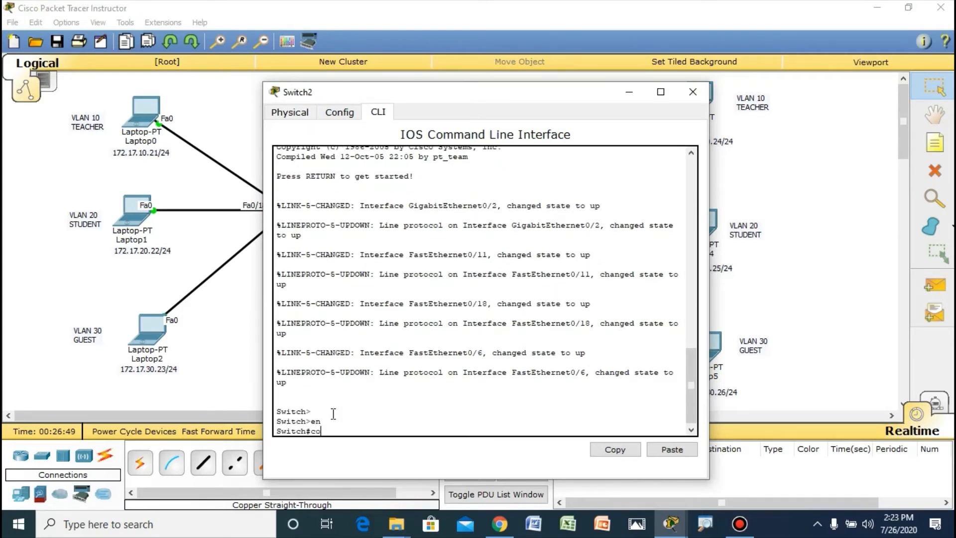
pyautogui.write('nfig')
pyautogui.write(' t')
pyautogui.press('Return')
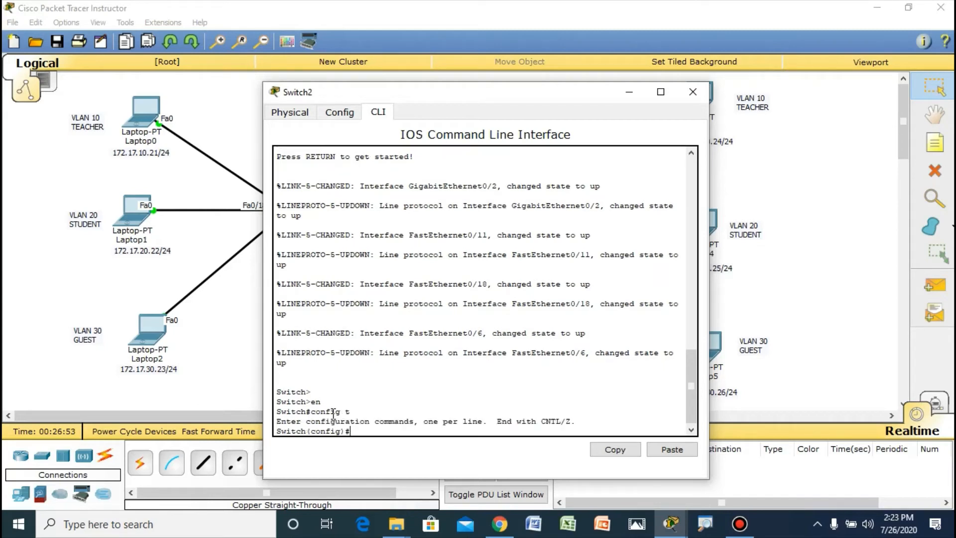
pyautogui.write('exit')
pyautogui.press('Return')
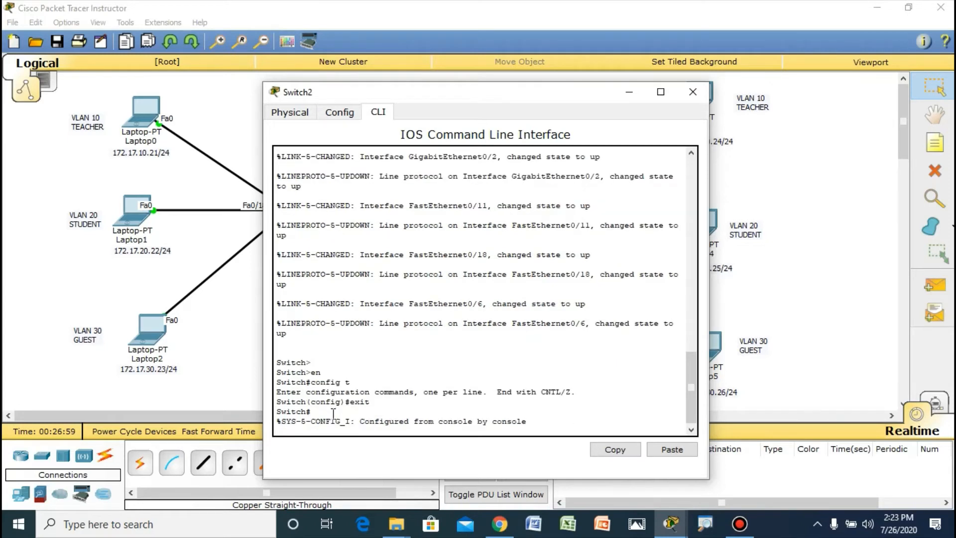
# Step: Run show vlan brief on Switch2 and examine its existing VLAN entries
pyautogui.press('Return')
pyautogui.write('show')
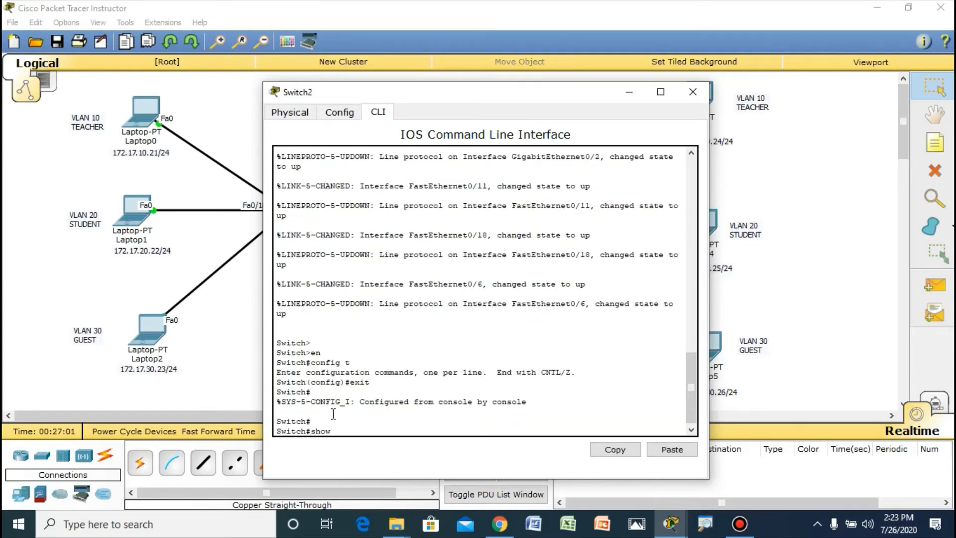
pyautogui.write(' vlan brief')
pyautogui.press('Return')
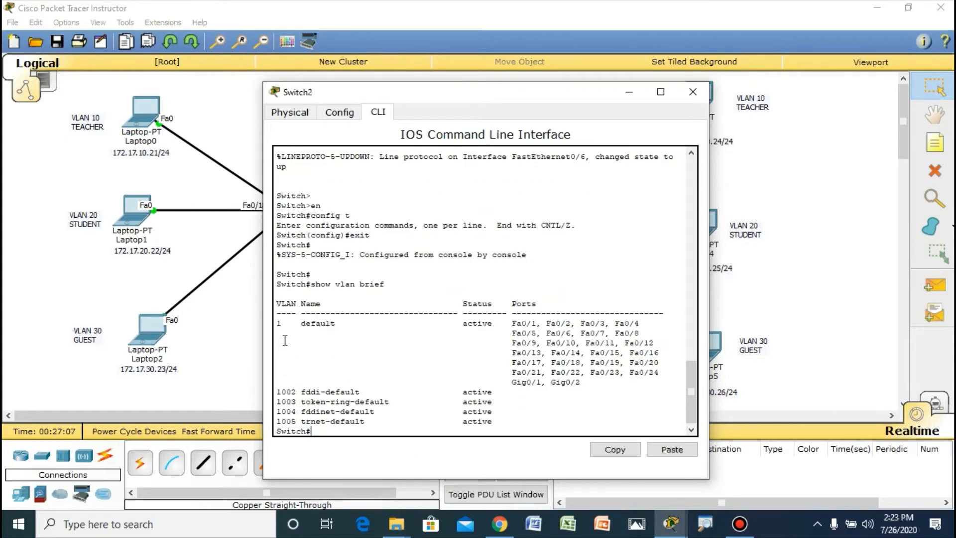
pyautogui.moveTo(296, 323); pyautogui.dragTo(482, 418)
pyautogui.click(319, 396)
pyautogui.moveTo(283, 324); pyautogui.dragTo(332, 431)
# Step: Enter global configuration mode on Switch2, then create VLAN 10 and name it teacher
pyautogui.click(335, 434)
pyautogui.write('config t')
pyautogui.press('Return')
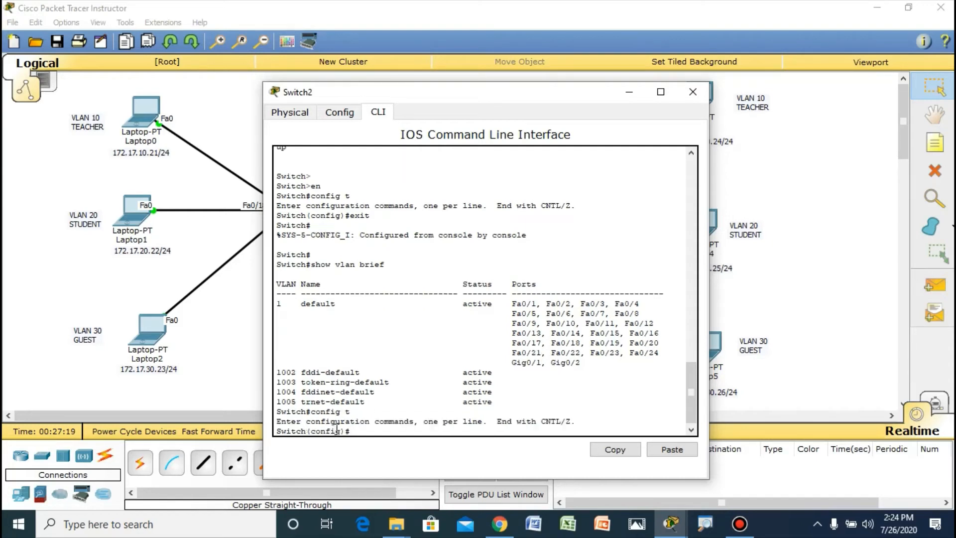
pyautogui.write('vlan 10')
pyautogui.press('Return')
pyautogui.write('name')
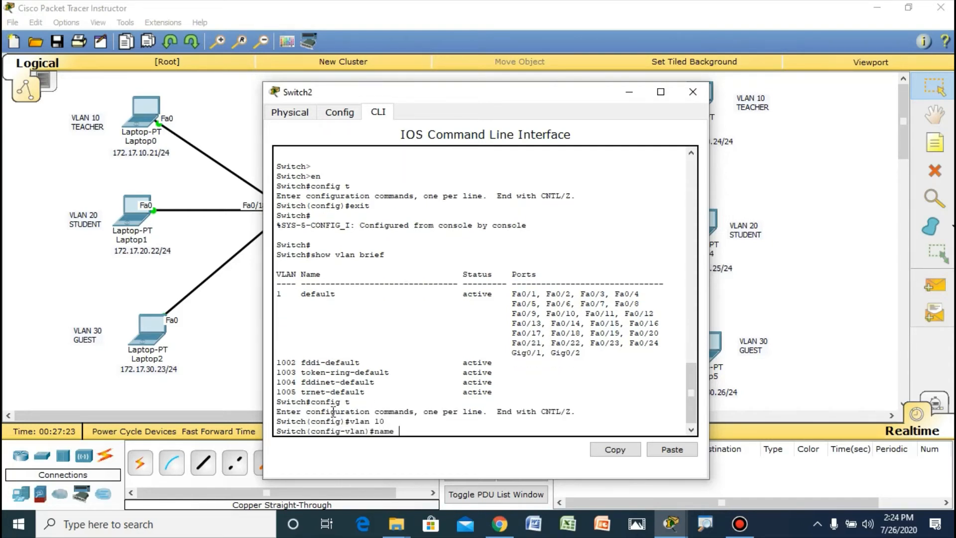
pyautogui.write(' teacher')
pyautogui.press('Return')
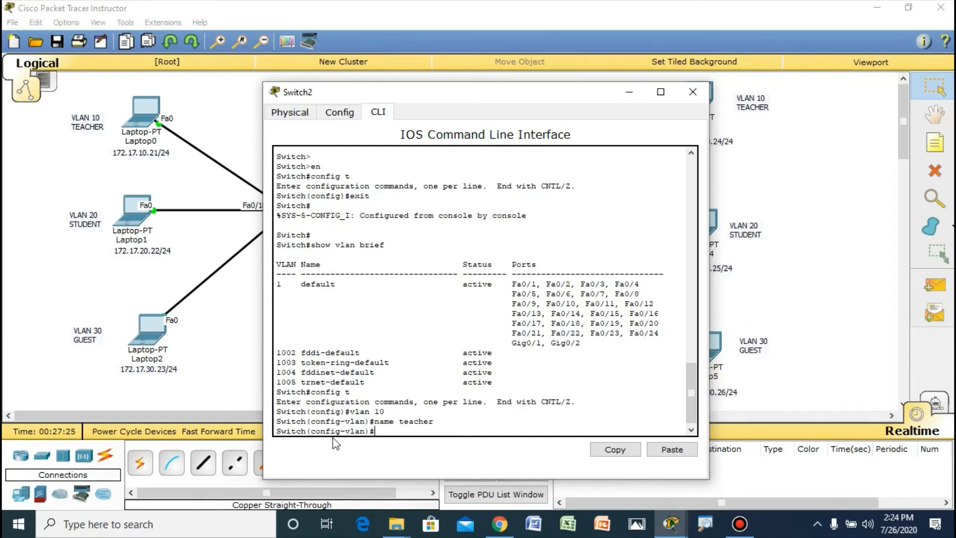
# Step: Create VLAN 20 on Switch2 and name it student
pyautogui.write('vlan 1')
pyautogui.press('BackSpace')
pyautogui.write('20')
pyautogui.press('Return')
pyautogui.write('stud')
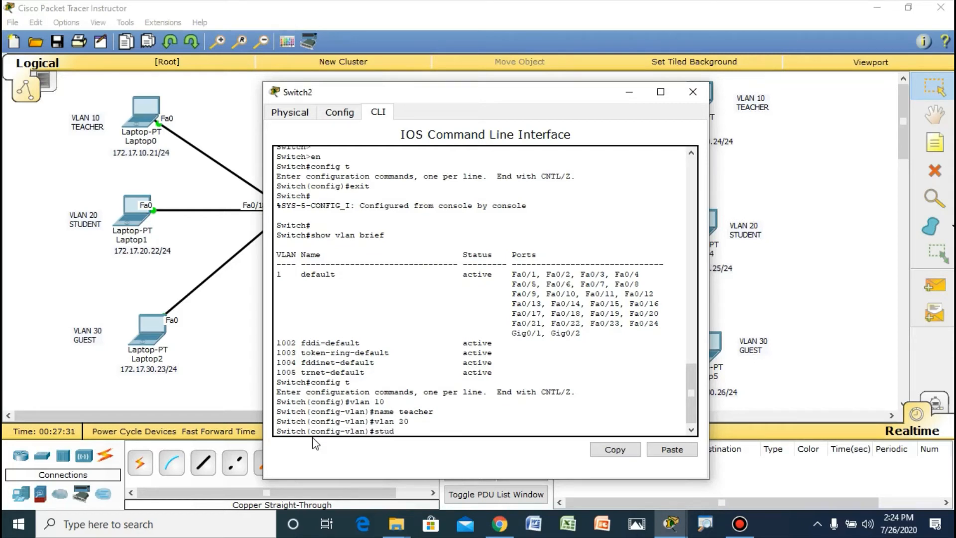
pyautogui.write('ent')
pyautogui.press('BackSpace')
pyautogui.press('BackSpace')
pyautogui.press('BackSpace')
pyautogui.press('BackSpace')
pyautogui.press('BackSpace')
pyautogui.press('BackSpace')
pyautogui.press('BackSpace')
pyautogui.write('name student')
pyautogui.press('Return')
# Step: Create VLAN 30 on Switch2 and name it guest
pyautogui.write('vlan)#v')
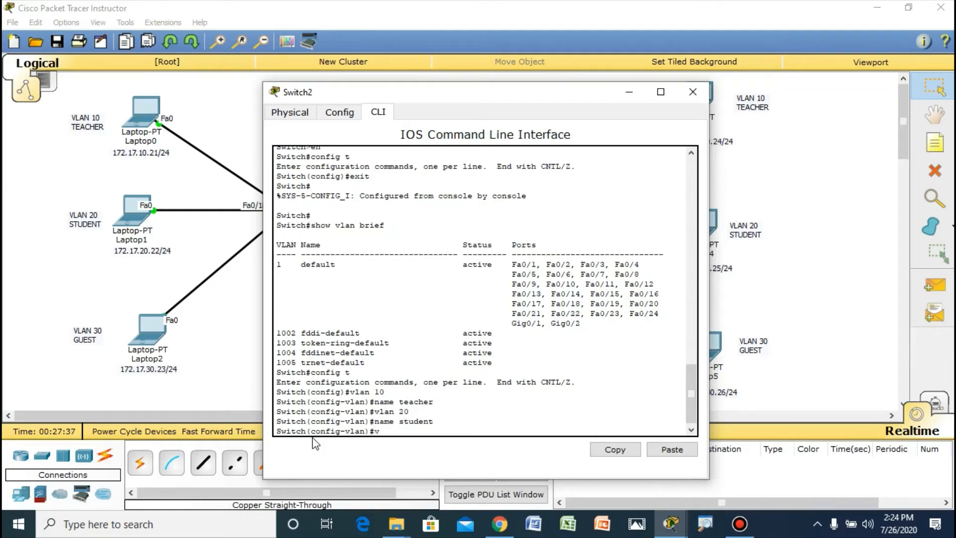
pyautogui.write(' 30')
pyautogui.press('Return')
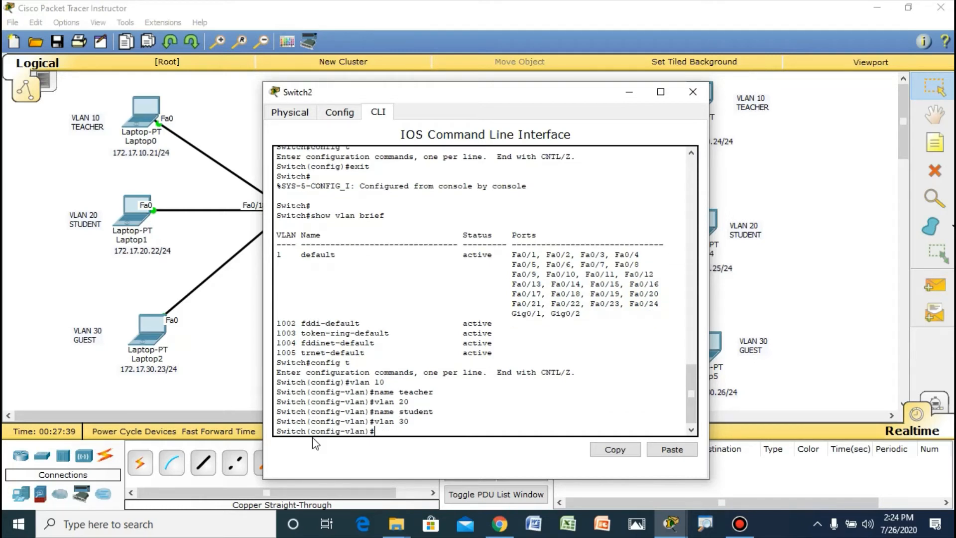
pyautogui.write('name guest')
pyautogui.press('Return')
# Step: Create VLAN 99 on Switch2 and name it manajemen
pyautogui.write('vlan ')
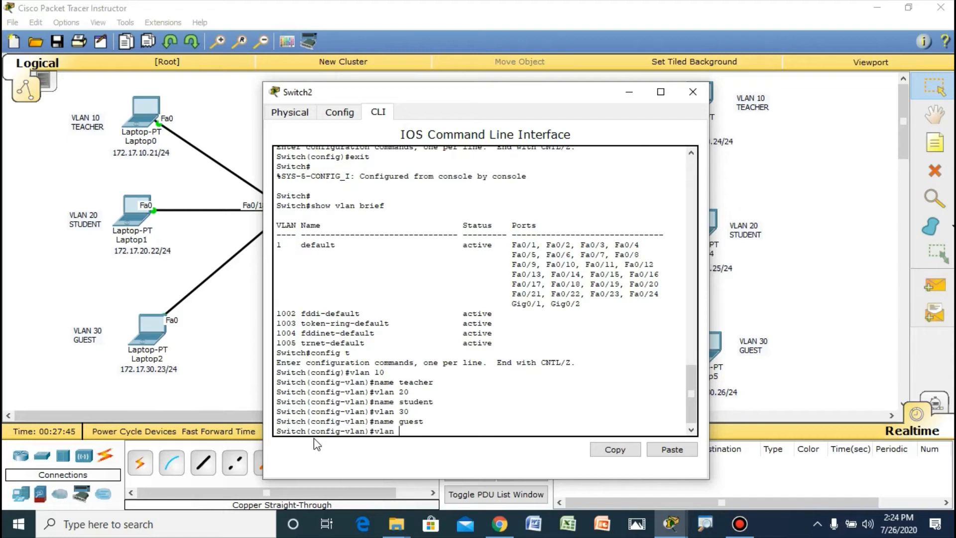
pyautogui.write('99')
pyautogui.press('Return')
pyautogui.write('na')
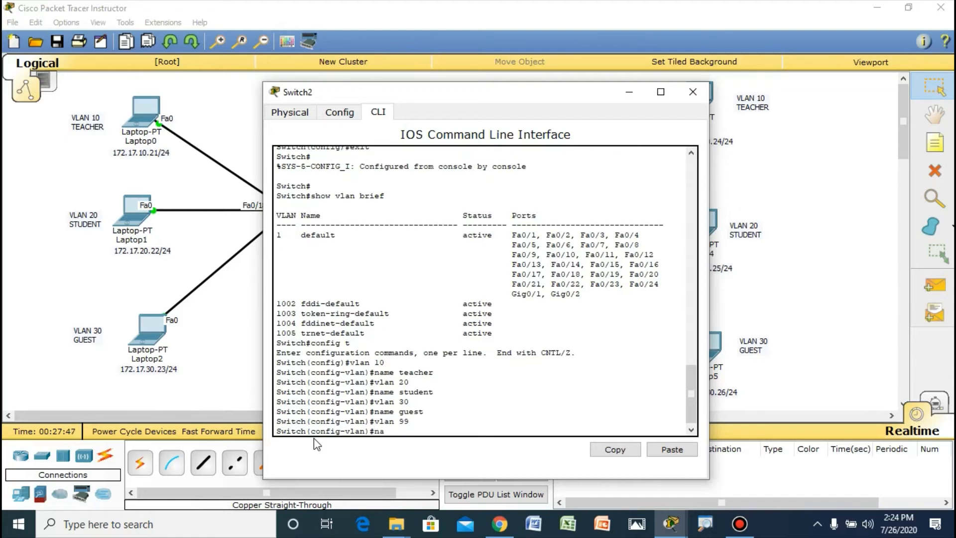
pyautogui.write('me manajemen')
pyautogui.press('Return')
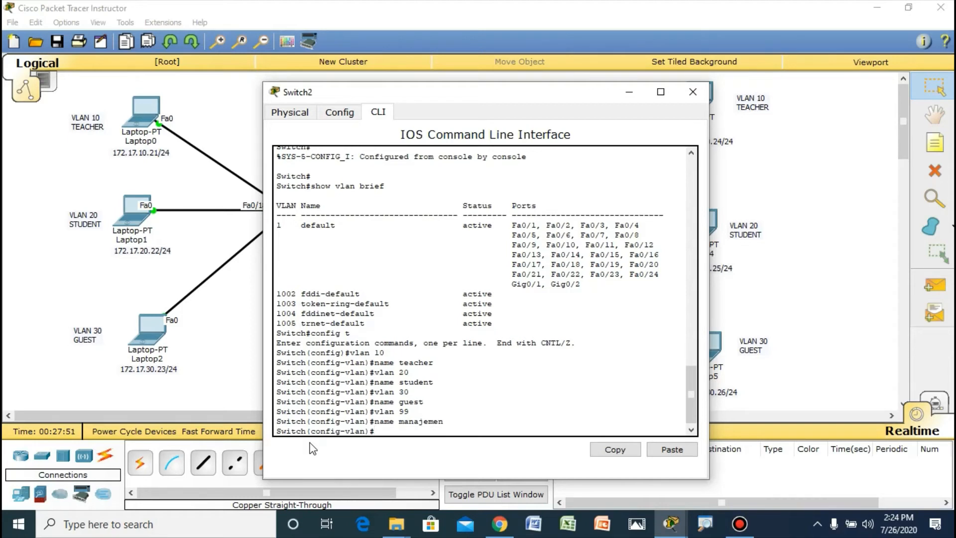
# Step: Return to privileged EXEC mode on Switch2 and check the new VLANs with show vlan brief
pyautogui.hotkey('ctrl', 'z')
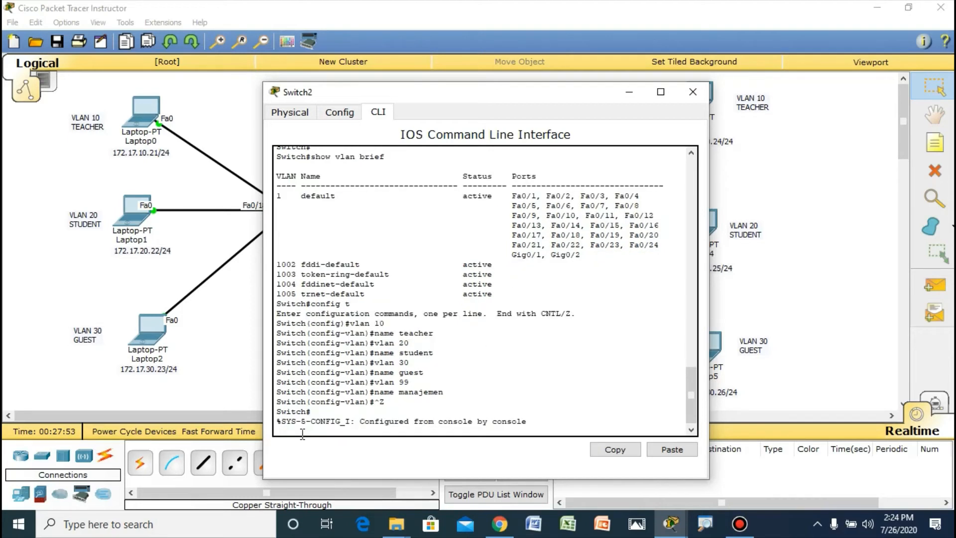
pyautogui.press('Return')
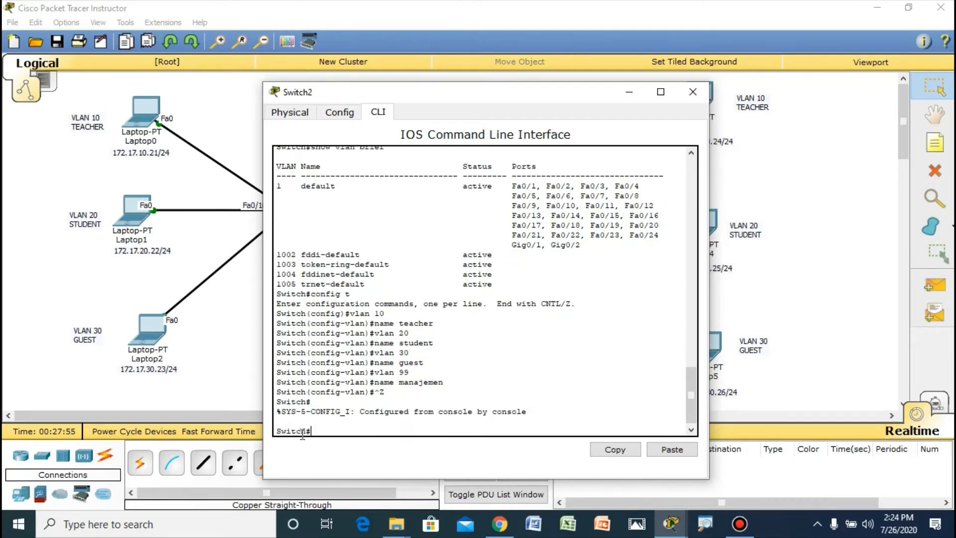
pyautogui.write('show vlan brief')
pyautogui.press('Return')
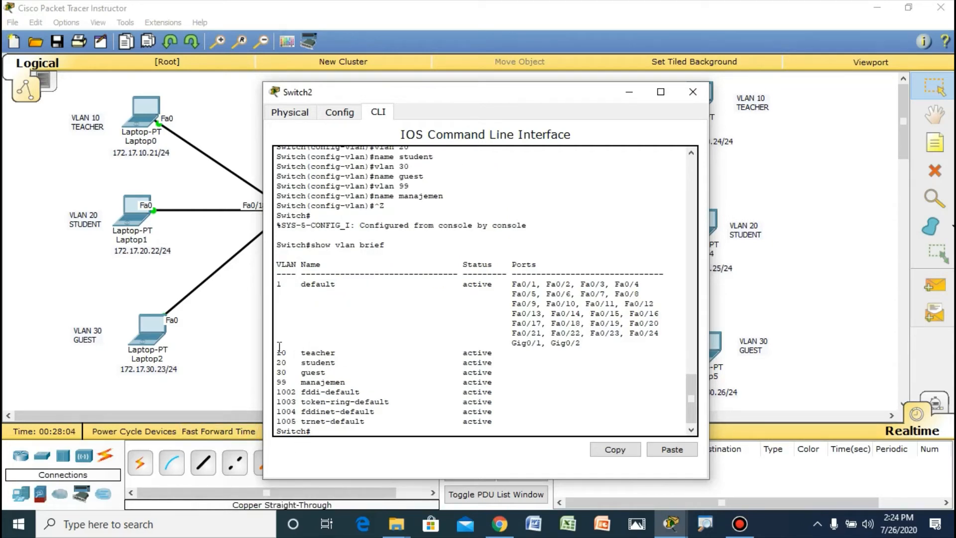
pyautogui.moveTo(276, 343); pyautogui.dragTo(350, 382)
pyautogui.click(286, 364)
pyautogui.click(350, 382)
pyautogui.click(237, 318)
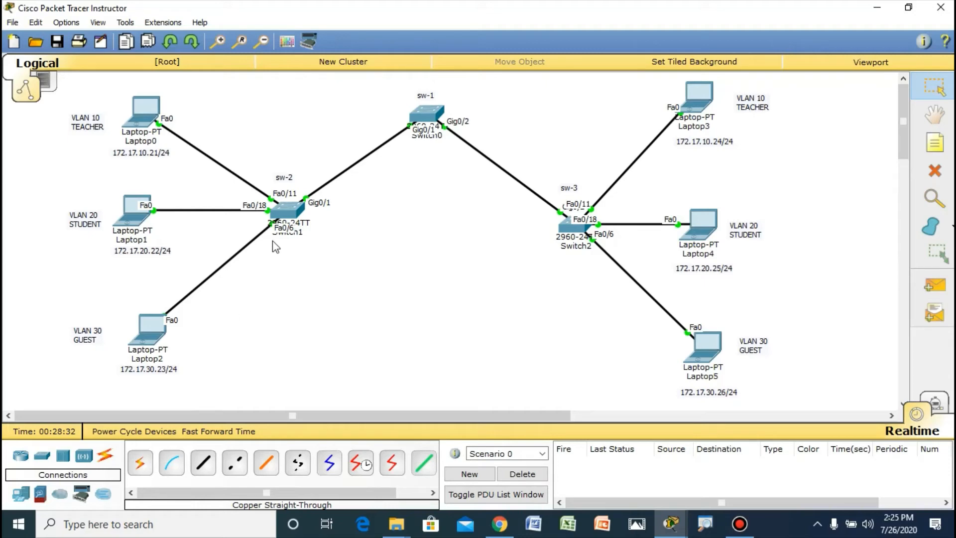
# Step: Open the command-line interface of Switch1 (sw-2) and enter global configuration mode
pyautogui.moveTo(282, 212)
pyautogui.click(287, 211)
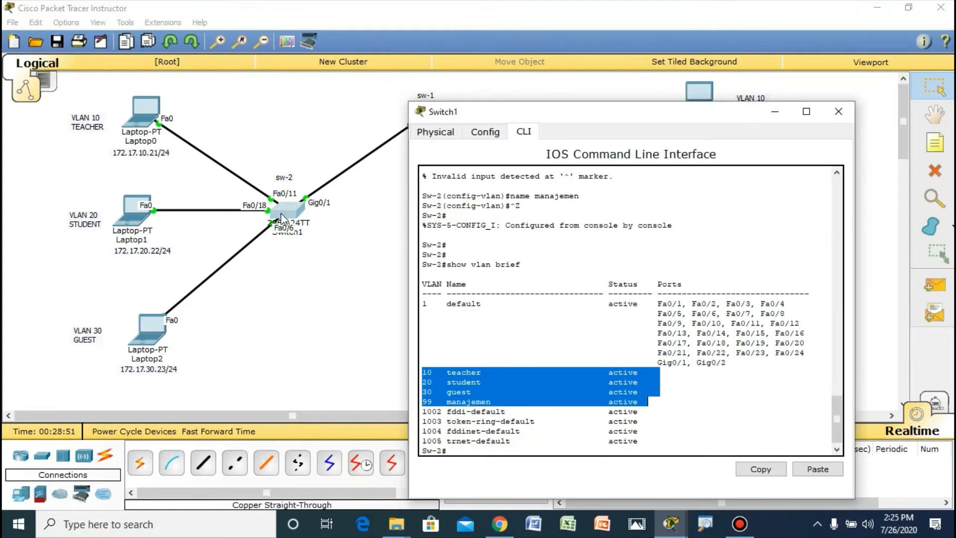
pyautogui.click(458, 448)
pyautogui.press('Return')
pyautogui.press('Return')
pyautogui.write('config term')
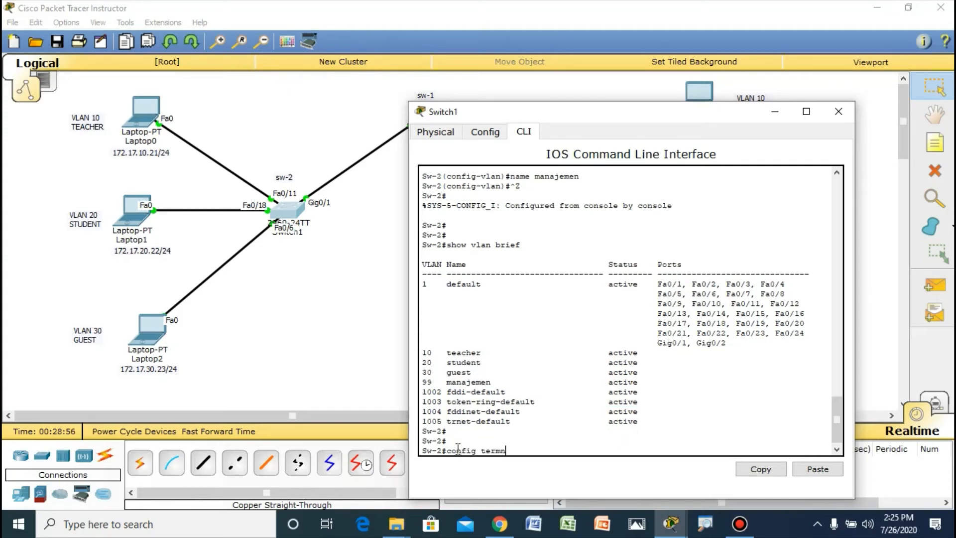
pyautogui.write('inal')
pyautogui.press('Return')
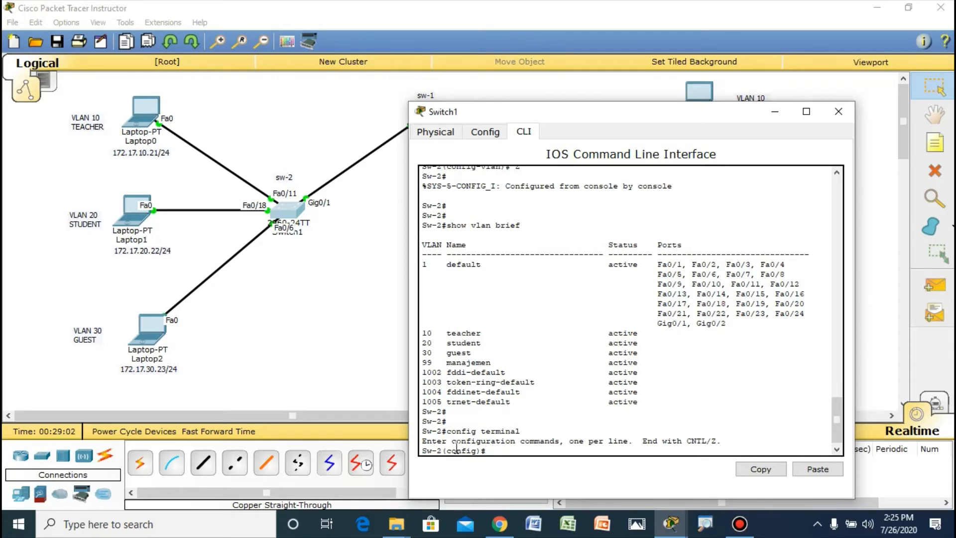
# Step: Assign interface fa0/11 on Sw-2 to access VLAN 10
pyautogui.write('interface fa0/11')
pyautogui.press('Return')
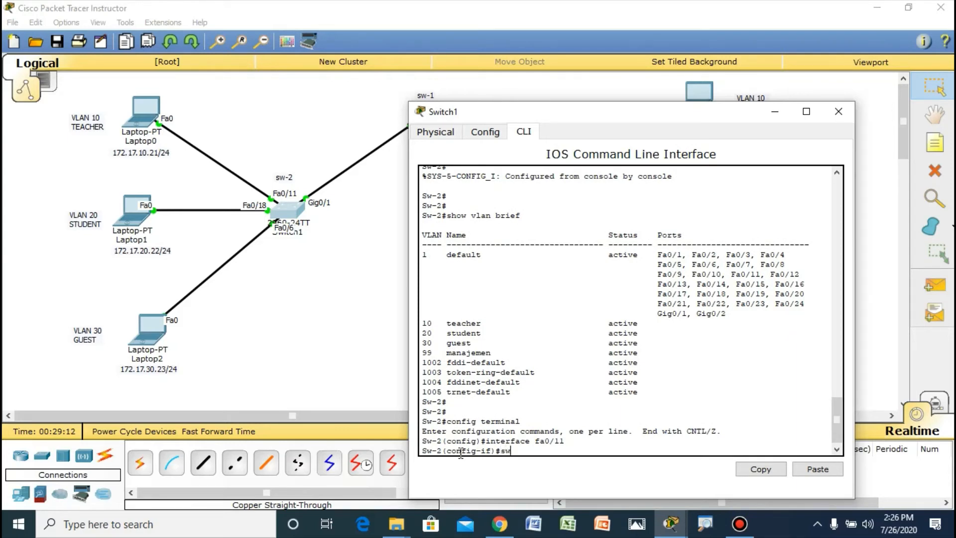
pyautogui.write('sw')
pyautogui.press('Tab')
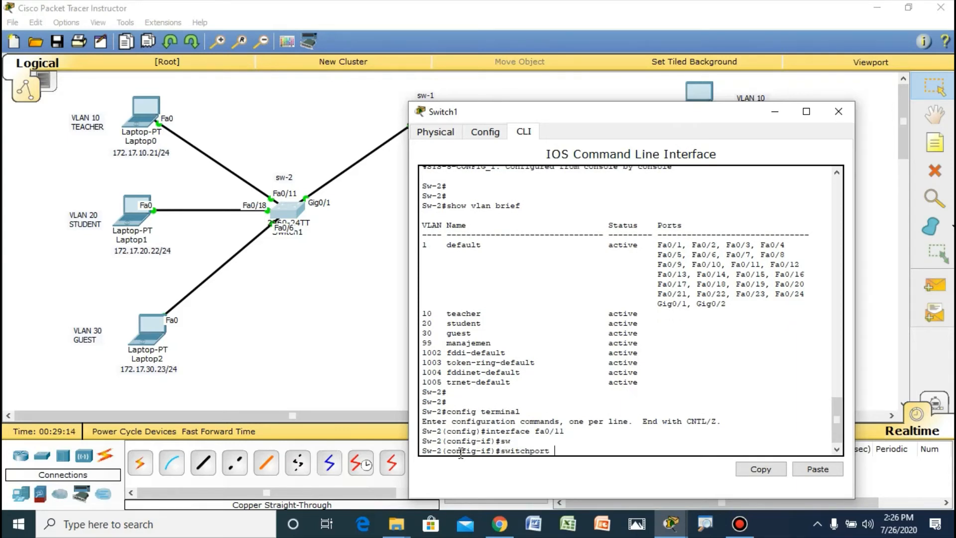
pyautogui.write('acc')
pyautogui.press('Tab')
pyautogui.write('vlan')
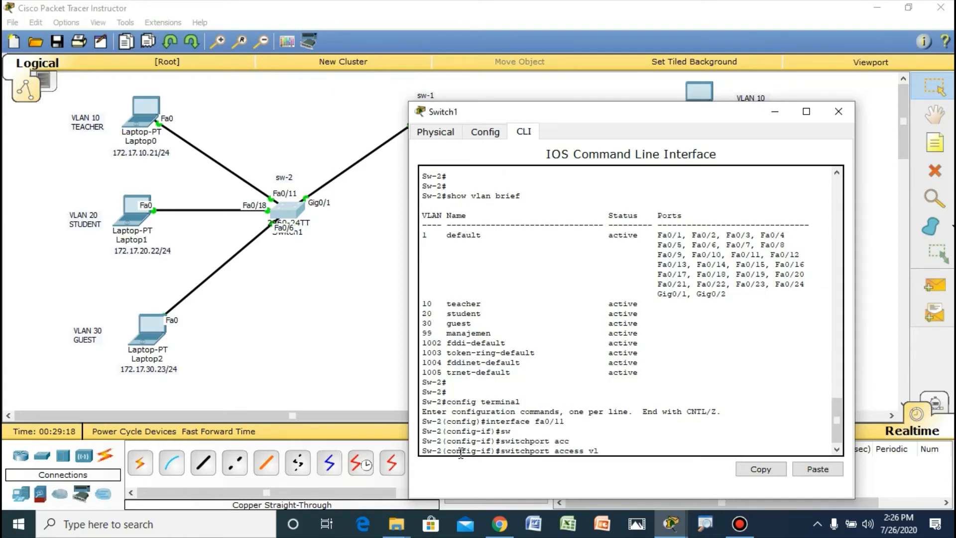
pyautogui.write('0')
pyautogui.press('Return')
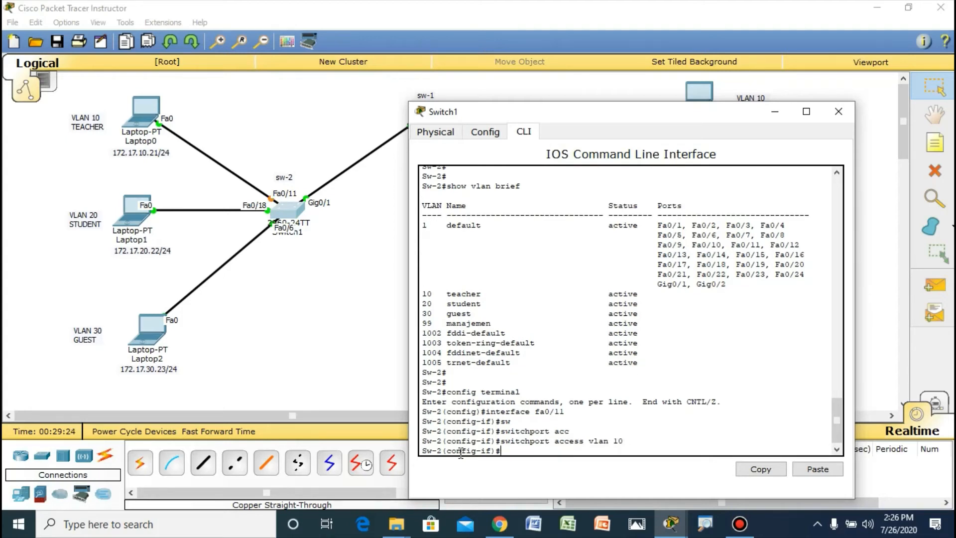
# Step: Assign interface fa0/18 on Sw-2 to access VLAN 20
pyautogui.write('int fa0/18')
pyautogui.press('Return')
pyautogui.write('sw')
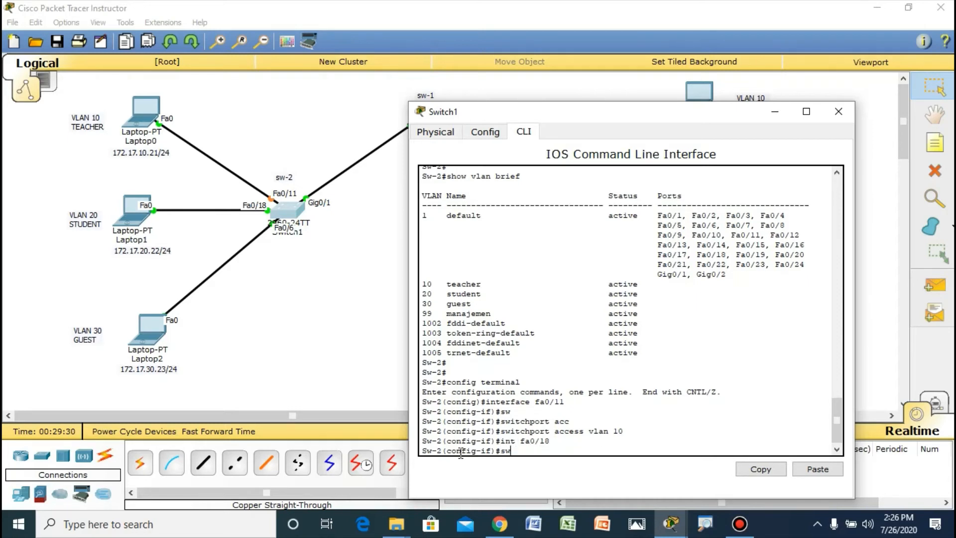
pyautogui.press('Tab')
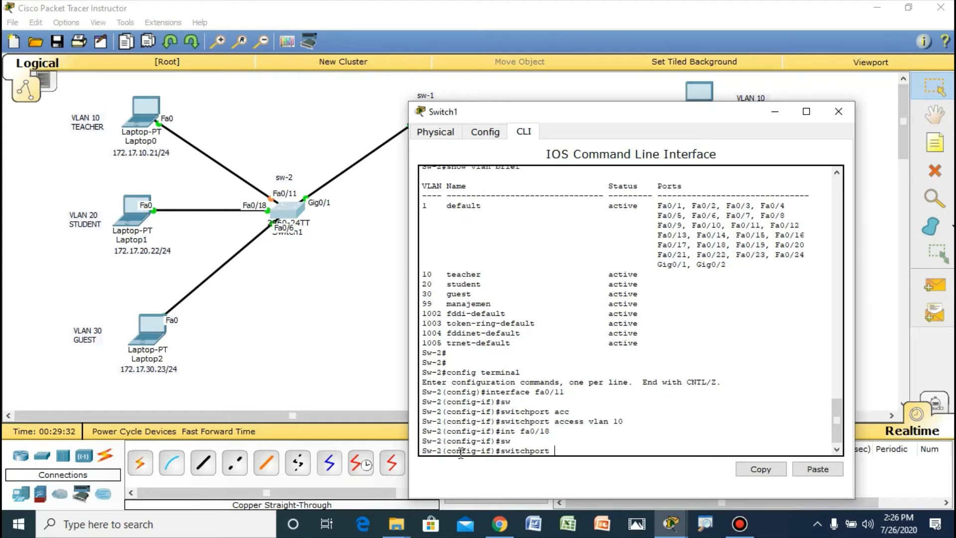
pyautogui.write('acc')
pyautogui.press('Tab')
pyautogui.write('vlan')
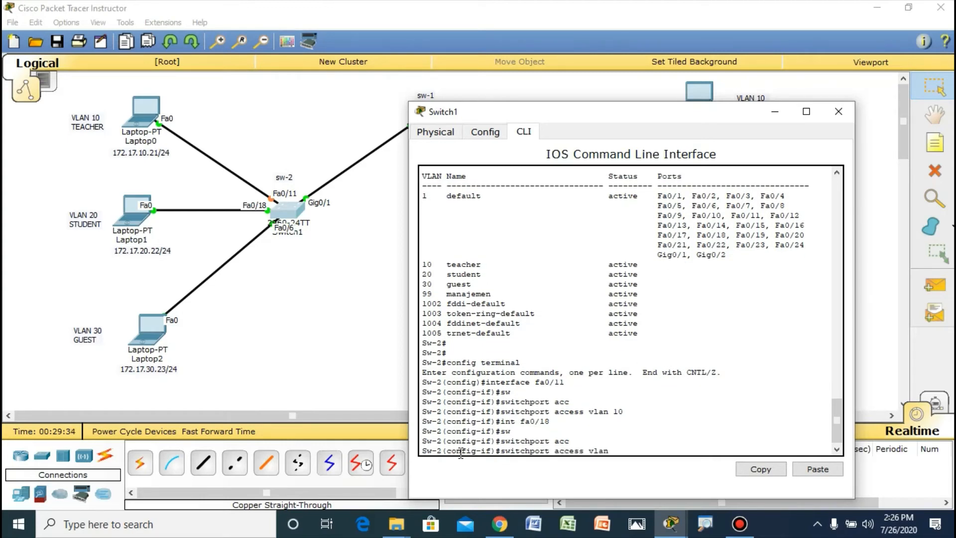
pyautogui.write(' 20')
pyautogui.press('Return')
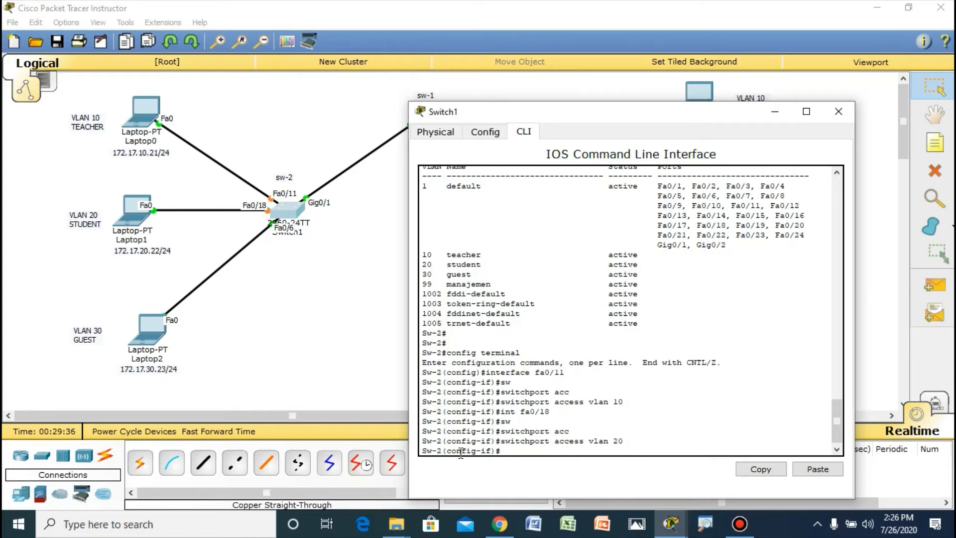
# Step: Assign interface fa0/6 on Sw-2 to access VLAN 30
pyautogui.write('int fa0/6')
pyautogui.press('Return')
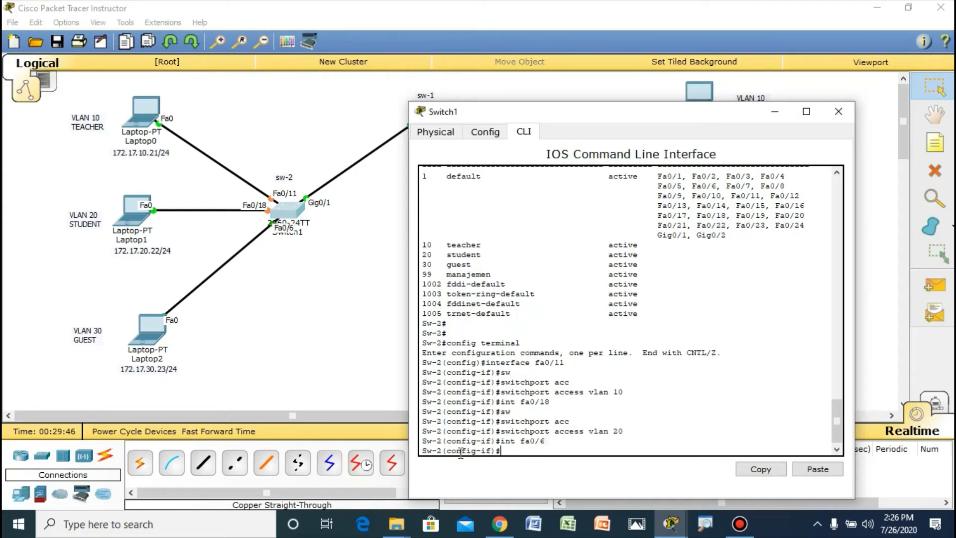
pyautogui.write('sw')
pyautogui.press('Tab')
pyautogui.write('acc')
pyautogui.press('Tab')
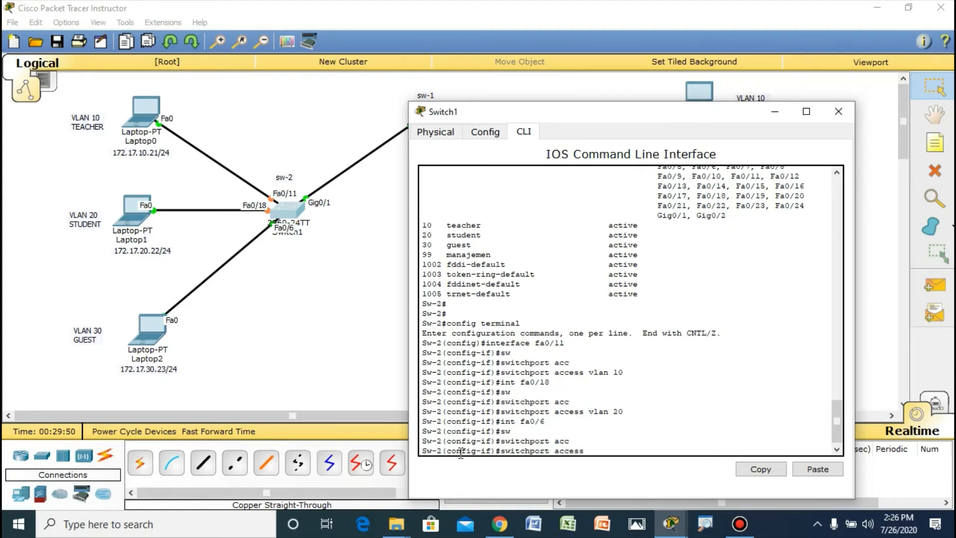
pyautogui.write('vlan 30')
pyautogui.press('Return')
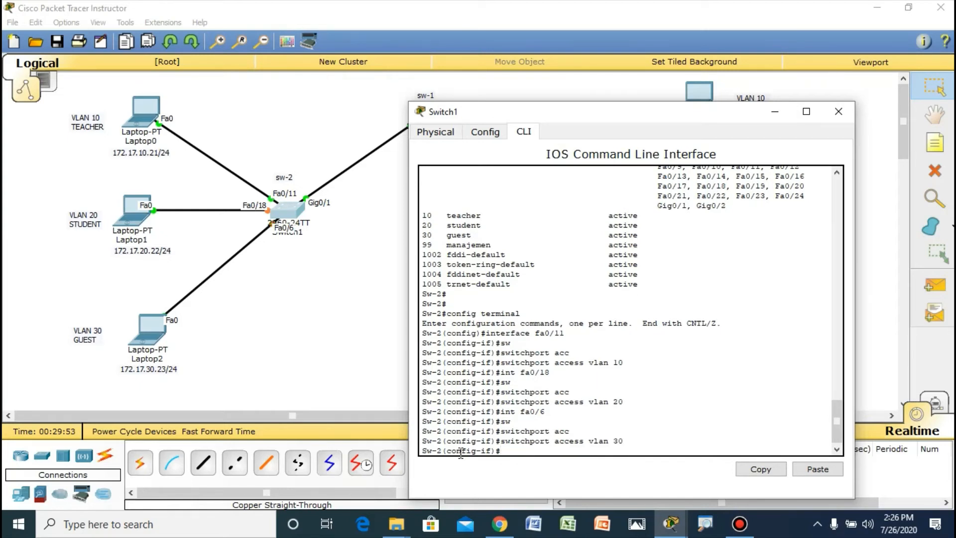
# Step: Return to privileged EXEC mode on Sw-2 and check the VLAN port assignments with show vlan brief
pyautogui.hotkey('ctrl', 'z')
pyautogui.press('Return')
pyautogui.press('Return')
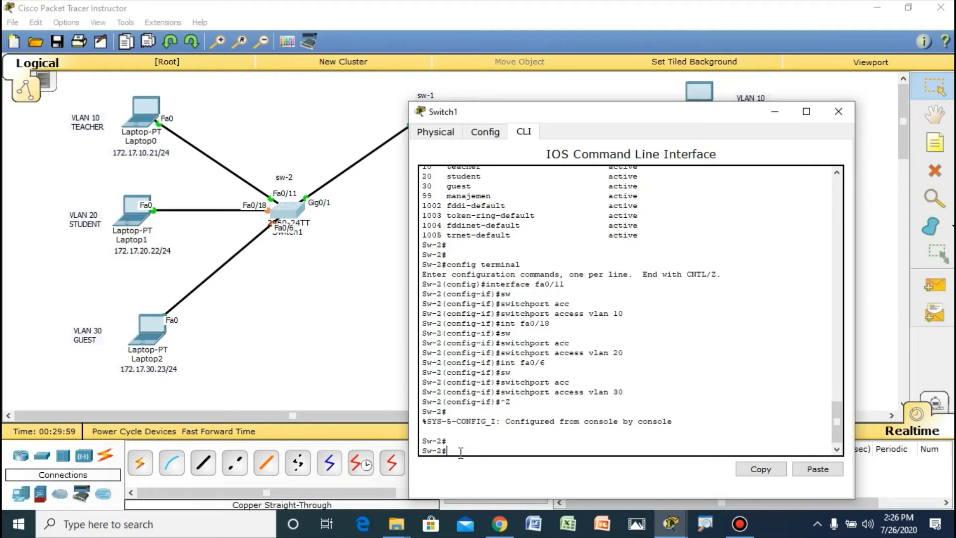
pyautogui.write('show vlan brief')
pyautogui.press('Return')
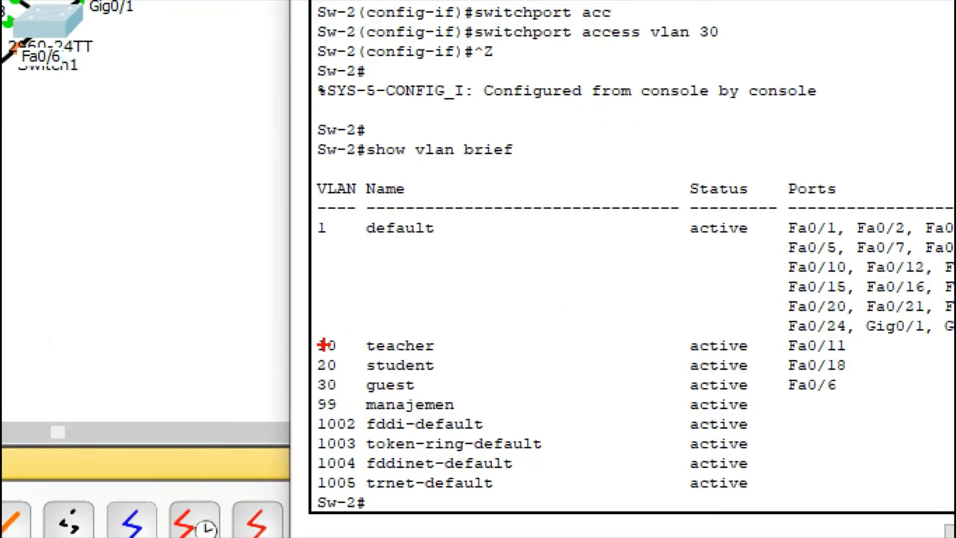
pyautogui.moveTo(340, 326)
pyautogui.mouseDown()
pyautogui.moveTo(305, 341)
pyautogui.moveTo(522, 360)
pyautogui.moveTo(678, 344)
pyautogui.moveTo(764, 357)
pyautogui.moveTo(856, 357)
pyautogui.moveTo(838, 336)
pyautogui.moveTo(736, 331)
pyautogui.moveTo(314, 335)
pyautogui.mouseUp()
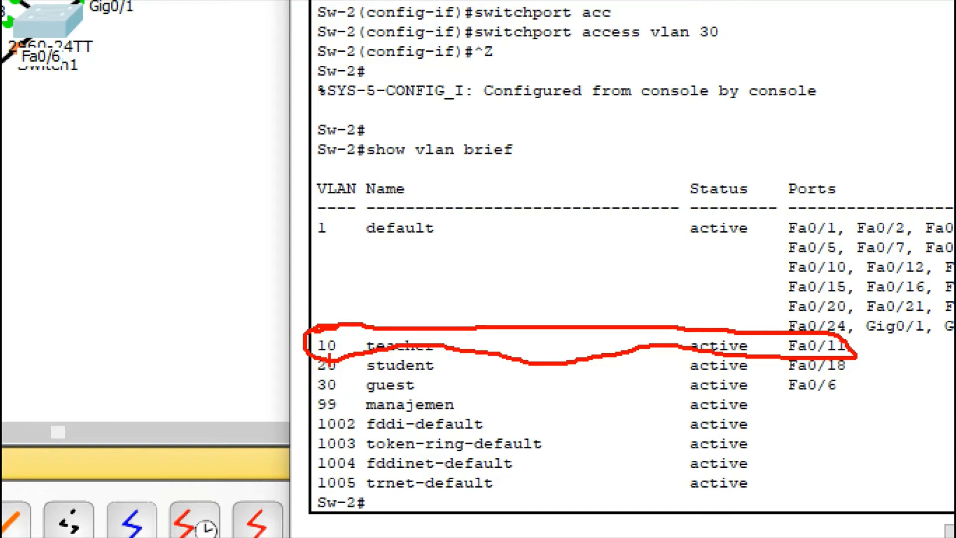
pyautogui.moveTo(328, 376); pyautogui.dragTo(848, 369)
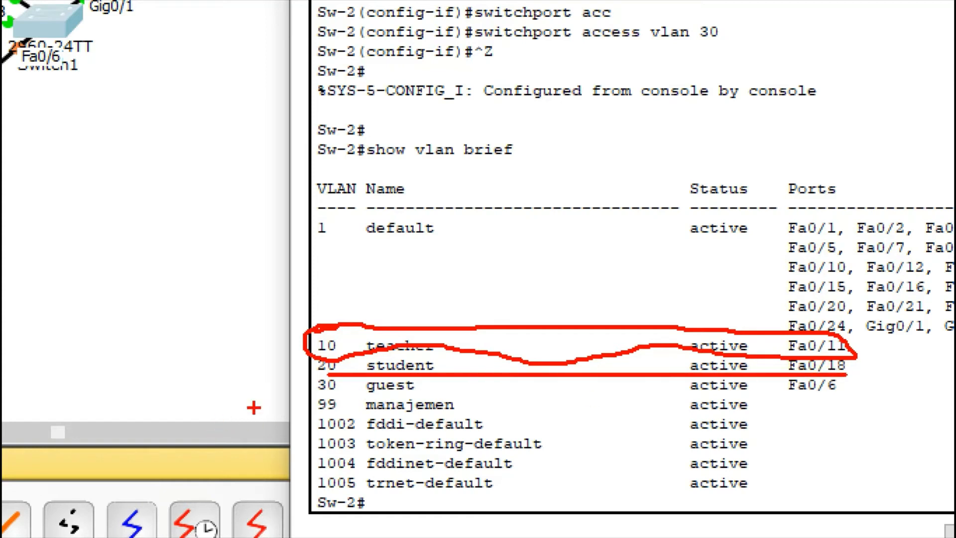
pyautogui.moveTo(321, 387); pyautogui.dragTo(849, 391)
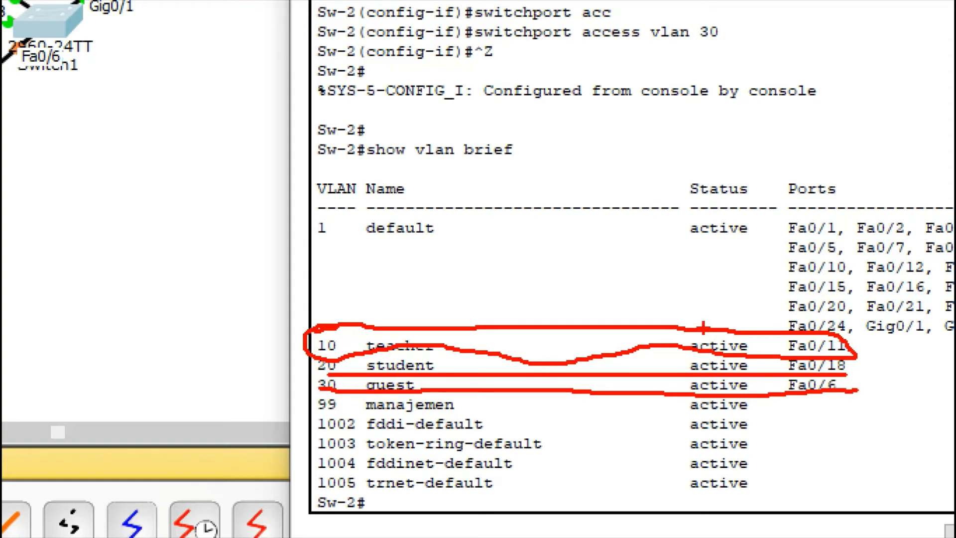
pyautogui.moveTo(702, 326)
pyautogui.mouseDown()
pyautogui.moveTo(699, 416)
pyautogui.moveTo(753, 342)
pyautogui.moveTo(692, 339)
pyautogui.mouseUp()
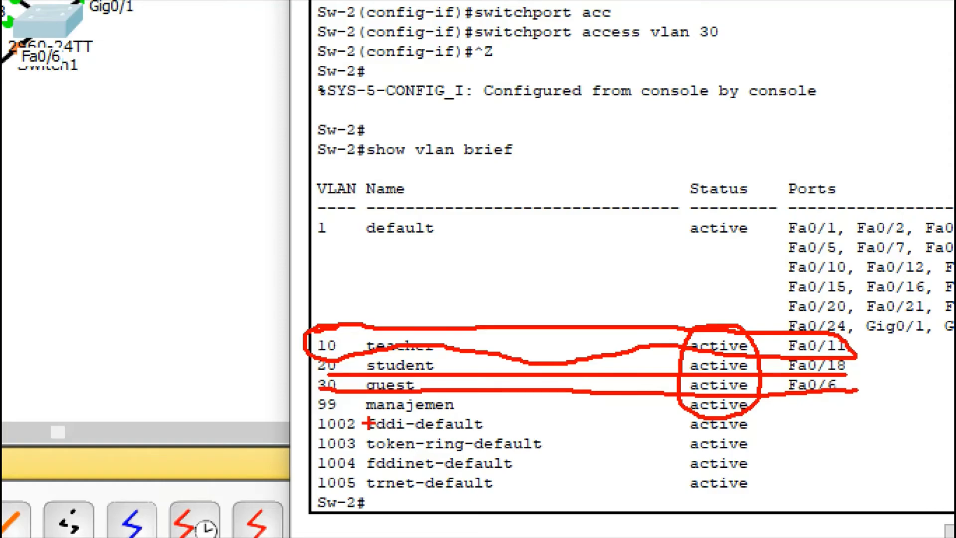
pyautogui.press('Escape')
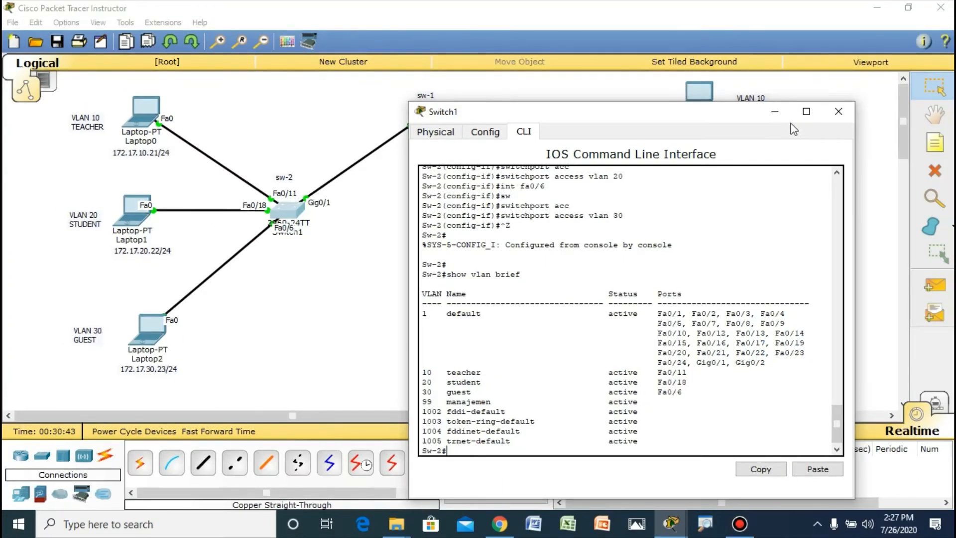
# Step: Close the Sw-2 console, open the command line of Switch2 (sw-3) and enter global configuration mode
pyautogui.click(838, 111)
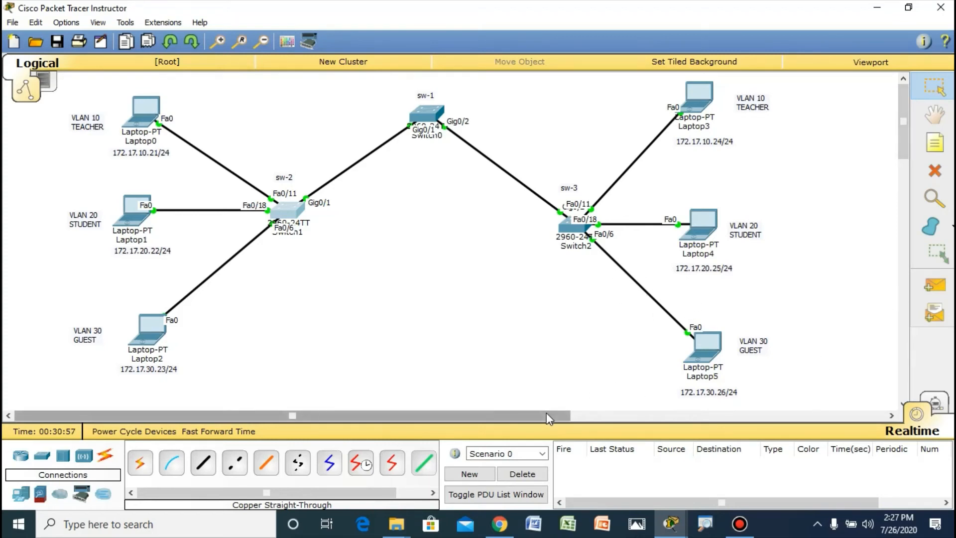
pyautogui.moveTo(546, 412); pyautogui.dragTo(575, 416)
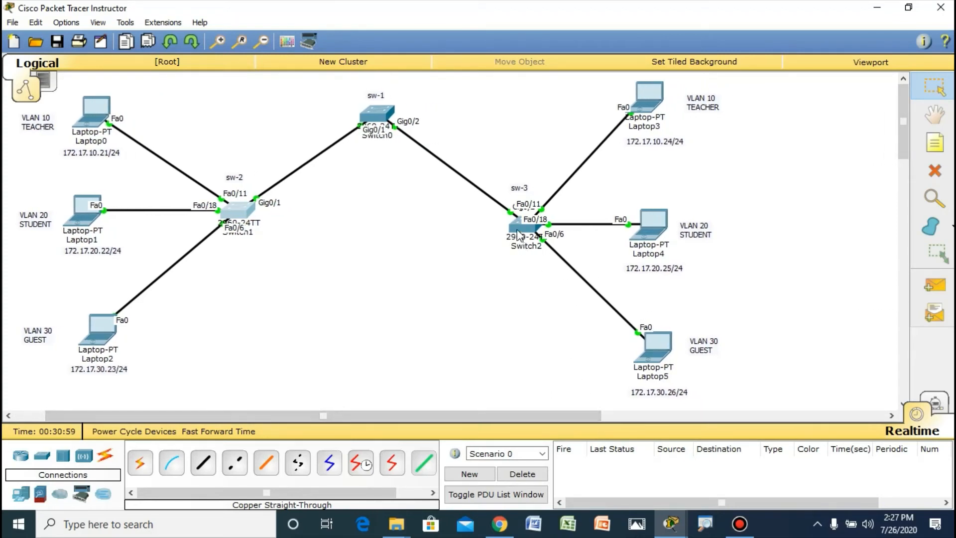
pyautogui.click(517, 234)
pyautogui.moveTo(566, 110); pyautogui.dragTo(322, 91)
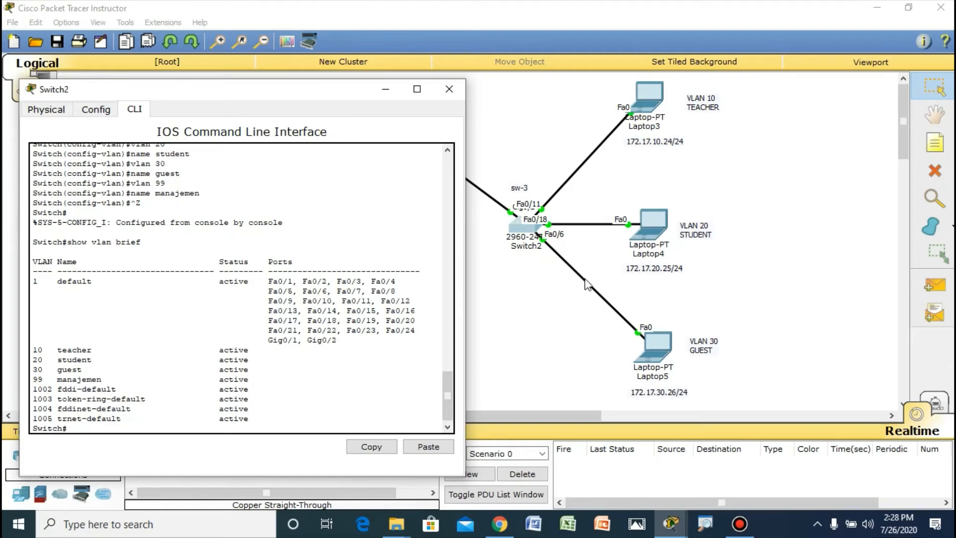
pyautogui.moveTo(347, 92); pyautogui.dragTo(412, 88)
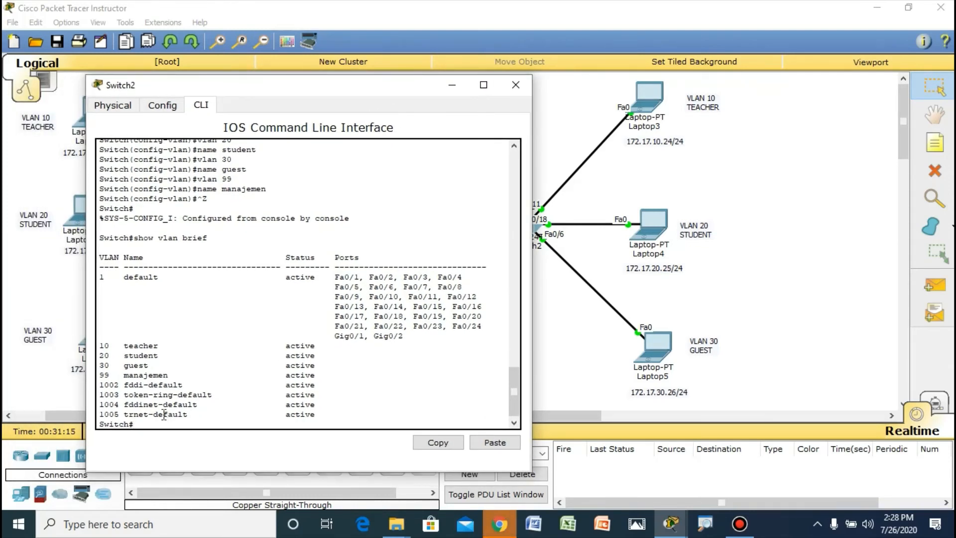
pyautogui.write('config t')
pyautogui.press('Return')
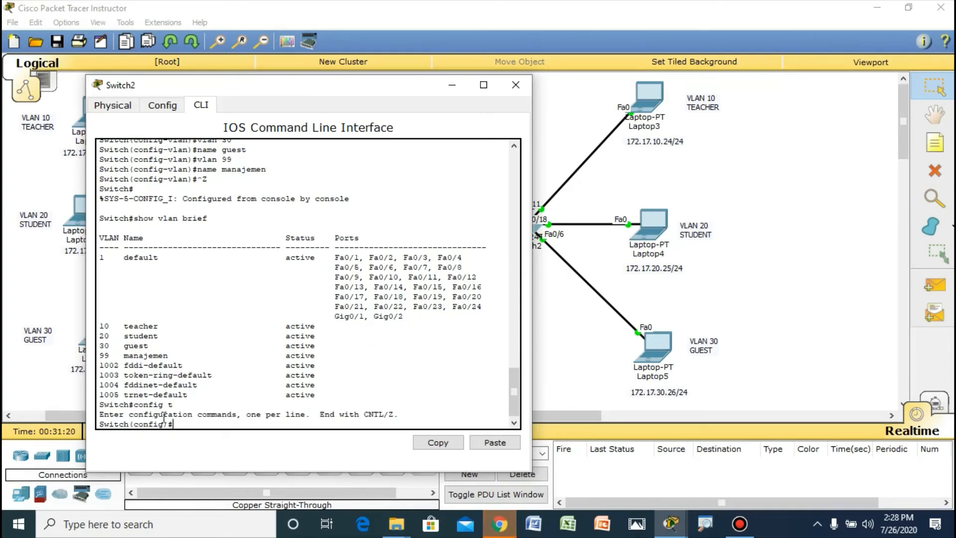
# Step: Try to enter interface configuration mode for fa0/11 on sw-3
pyautogui.write('inteface f')
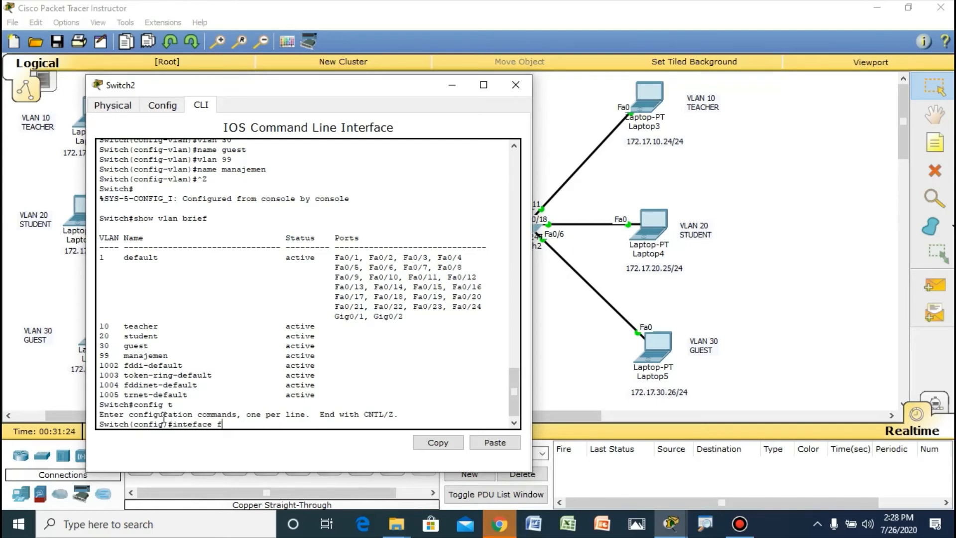
pyautogui.write('a')
pyautogui.press('Tab')
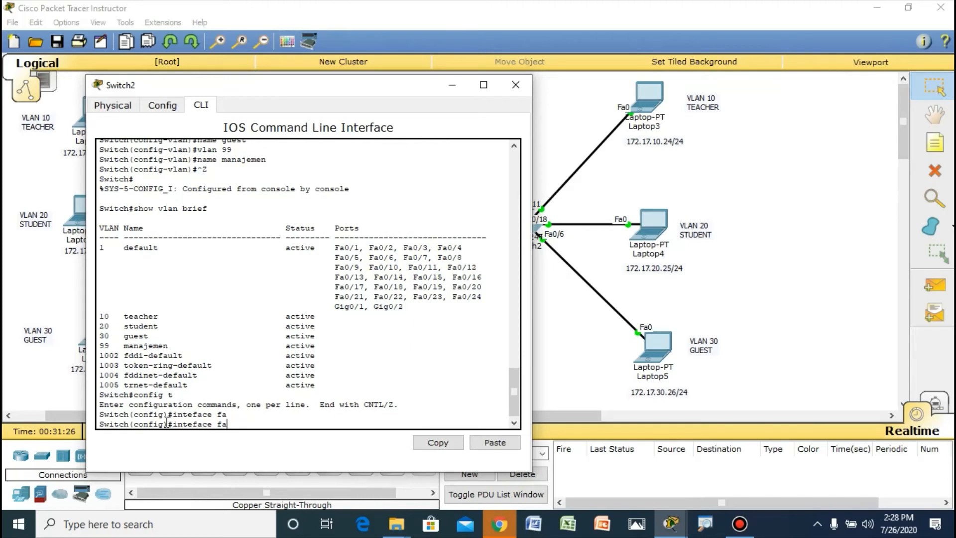
pyautogui.write('0/1')
pyautogui.write('18')
pyautogui.press('BackSpace')
pyautogui.write('1')
pyautogui.press('Return')
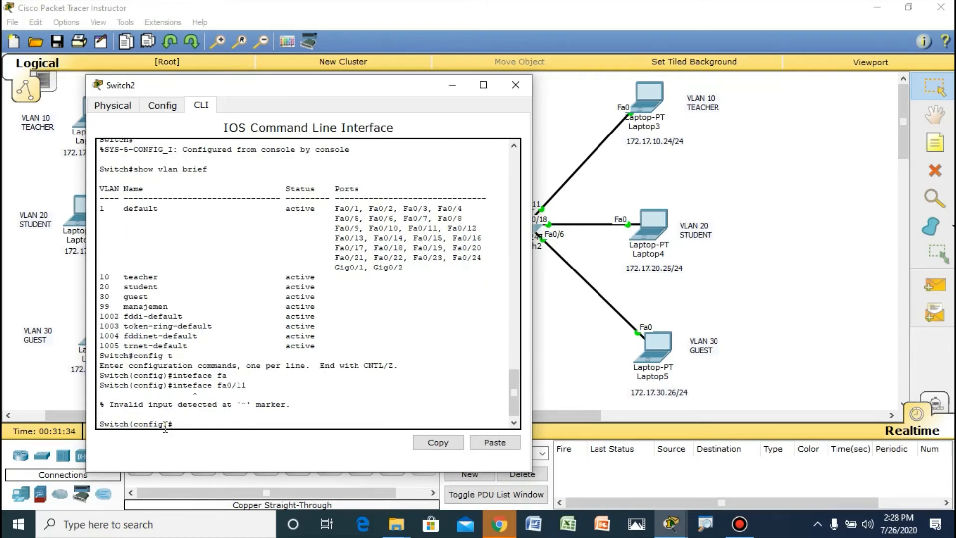
# Step: Assign interface fastEthernet 0/11 on sw-3 to access VLAN 10
pyautogui.write('inter')
pyautogui.press('Tab')
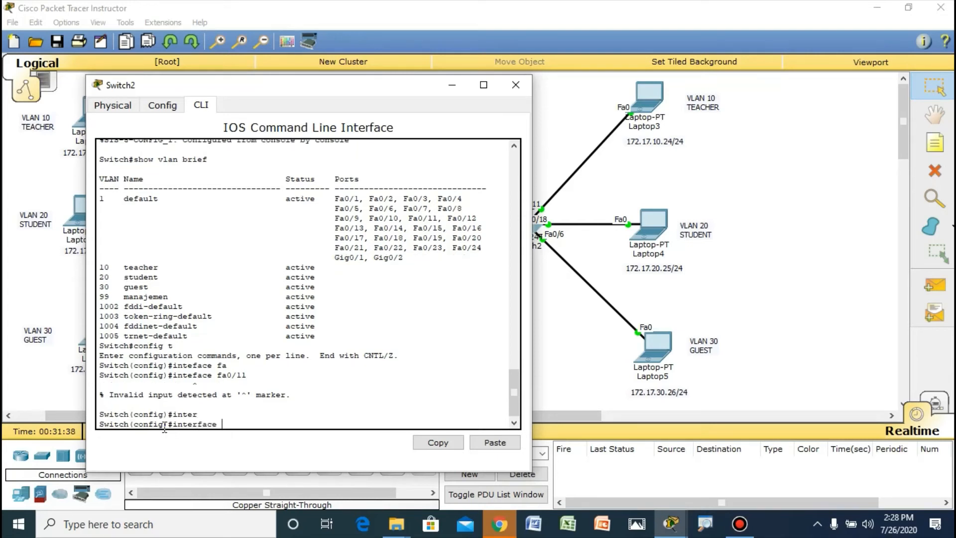
pyautogui.write('fa')
pyautogui.press('Tab')
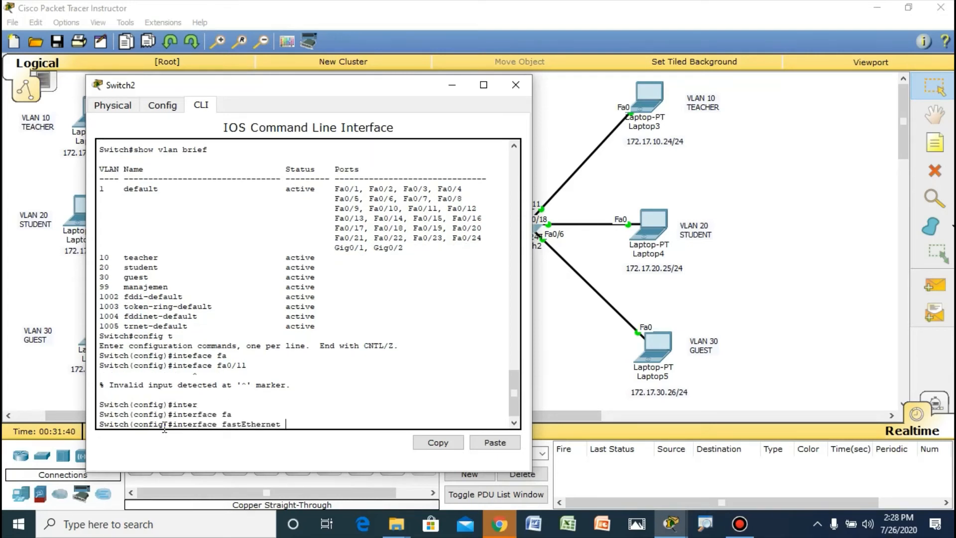
pyautogui.write('0/11')
pyautogui.press('Return')
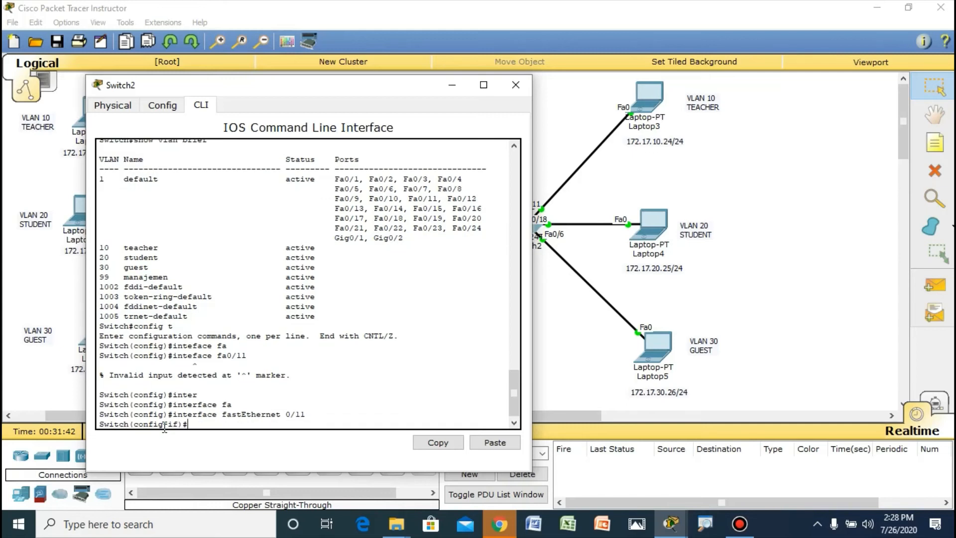
pyautogui.write('sw')
pyautogui.press('Tab')
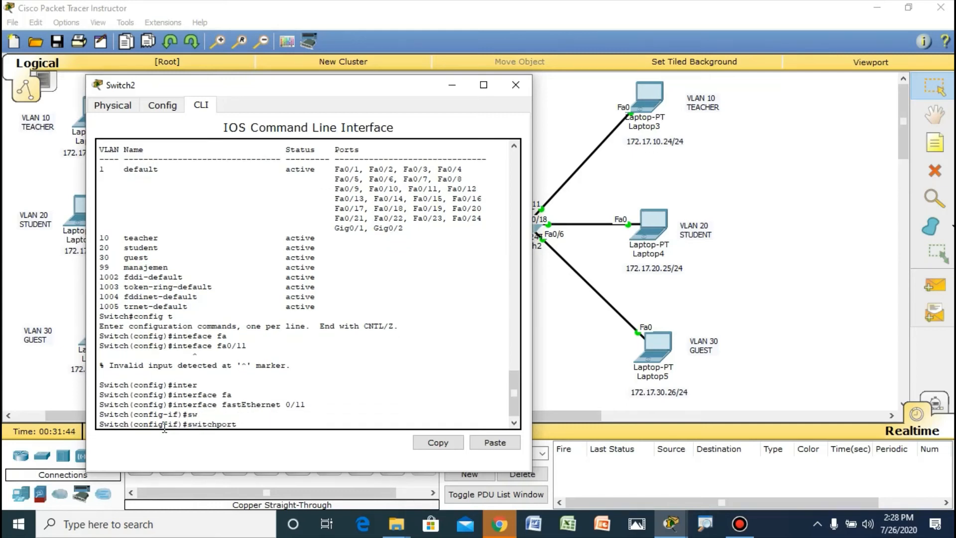
pyautogui.write('acc')
pyautogui.press('Tab')
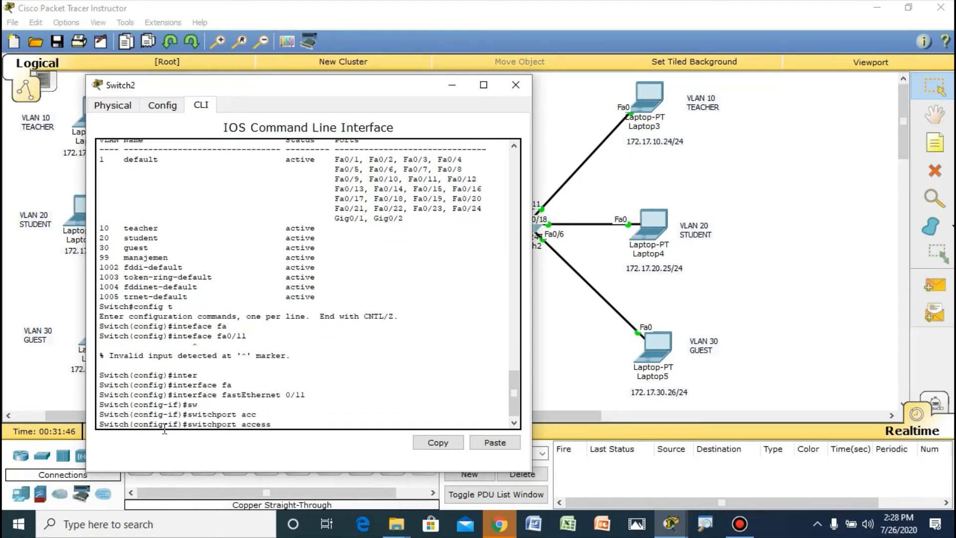
pyautogui.write('vlan 10')
pyautogui.press('Return')
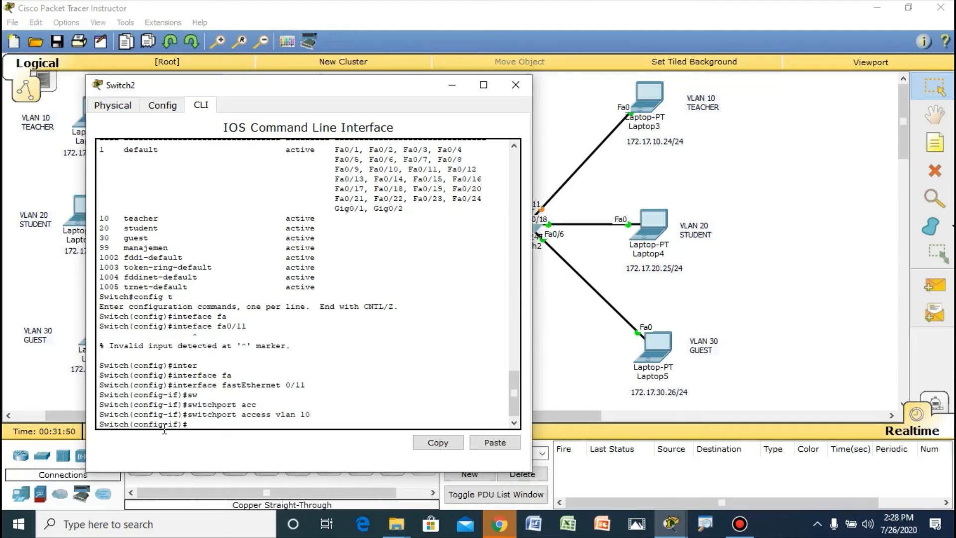
# Step: Assign interface fa0/18 on sw-3 to access VLAN 20
pyautogui.write('int fa0/18')
pyautogui.press('Return')
pyautogui.write('sw')
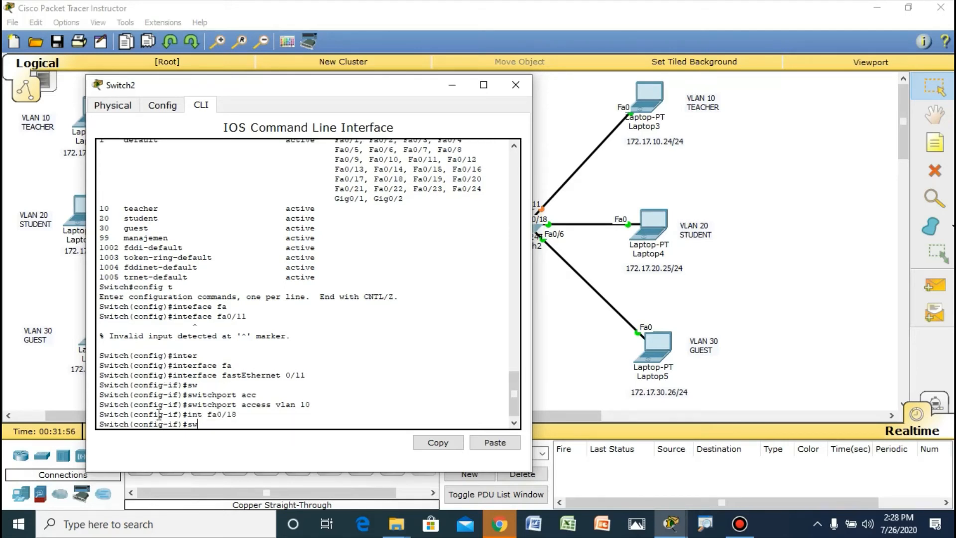
pyautogui.press('Tab')
pyautogui.write('acc')
pyautogui.press('Tab')
pyautogui.write('vlan 2')
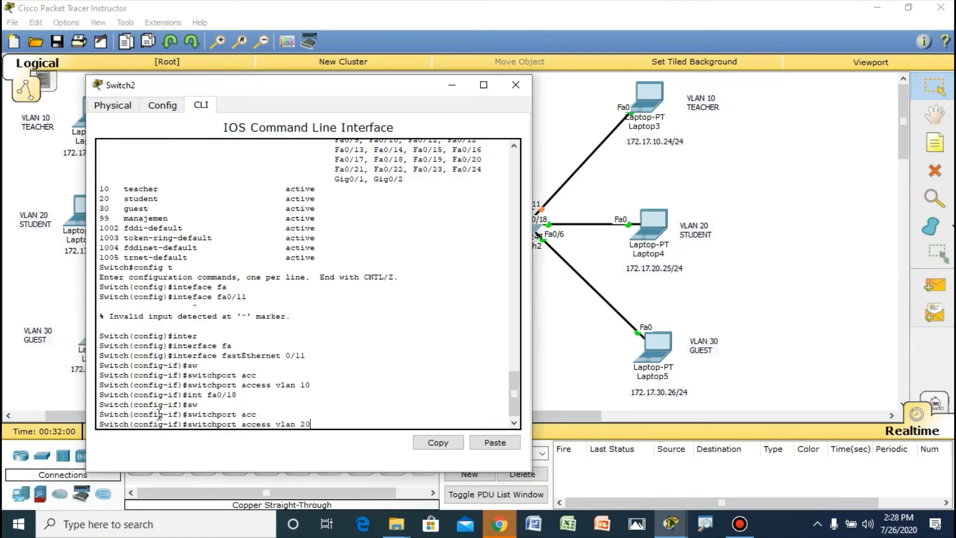
pyautogui.write('0')
pyautogui.press('Return')
# Step: Assign interface fa0/6 on sw-3 to access VLAN 30
pyautogui.write('itch(config-if)#i')
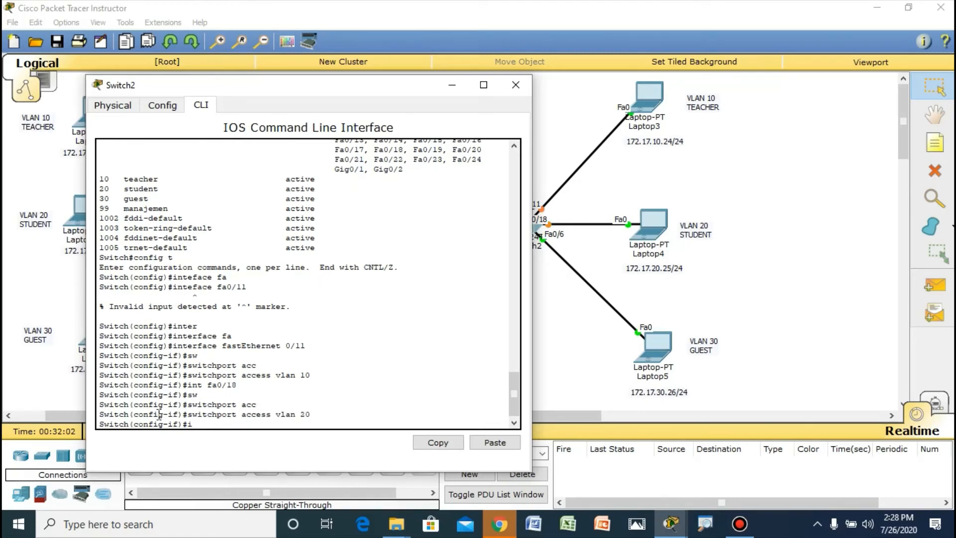
pyautogui.write('nt fa0/6')
pyautogui.press('Return')
pyautogui.write('sw')
pyautogui.press('Tab')
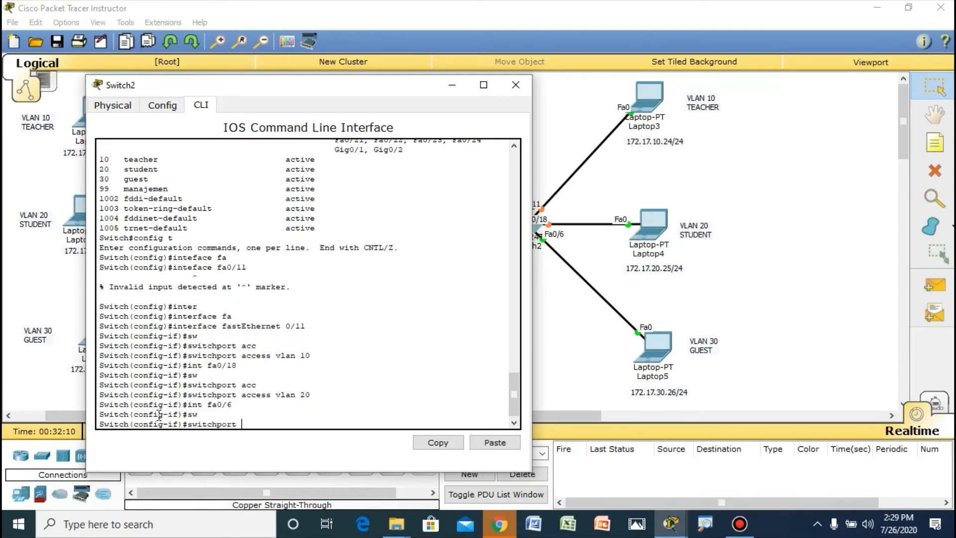
pyautogui.write('acc')
pyautogui.press('Tab')
pyautogui.write('vlan 30')
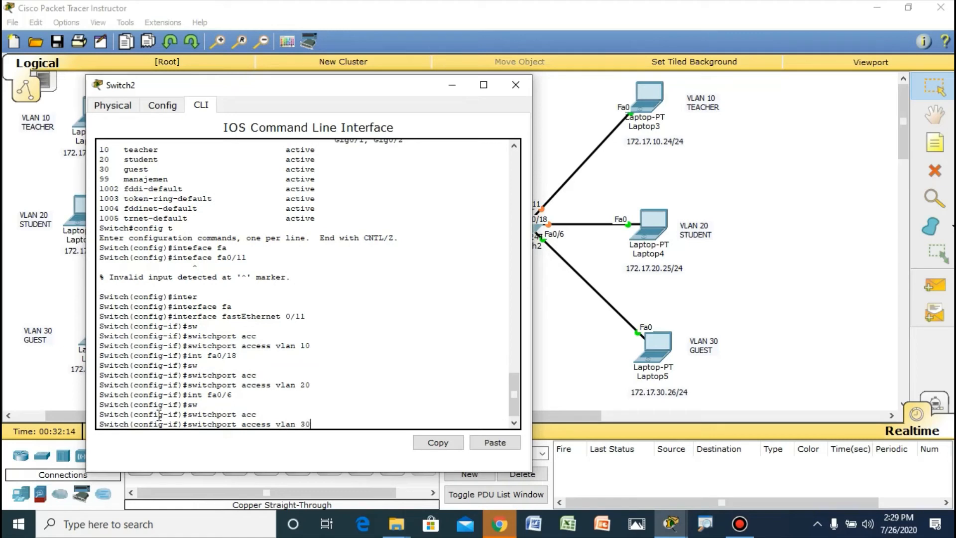
pyautogui.press('Return')
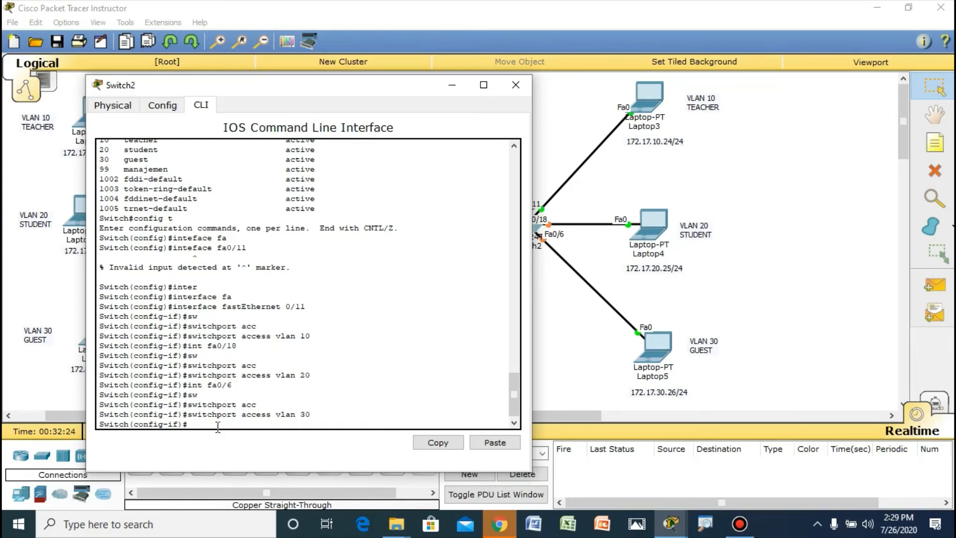
# Step: Return to privileged EXEC mode on sw-3 and check the VLAN port assignments with show vlan brief
pyautogui.hotkey('ctrl', 'z')
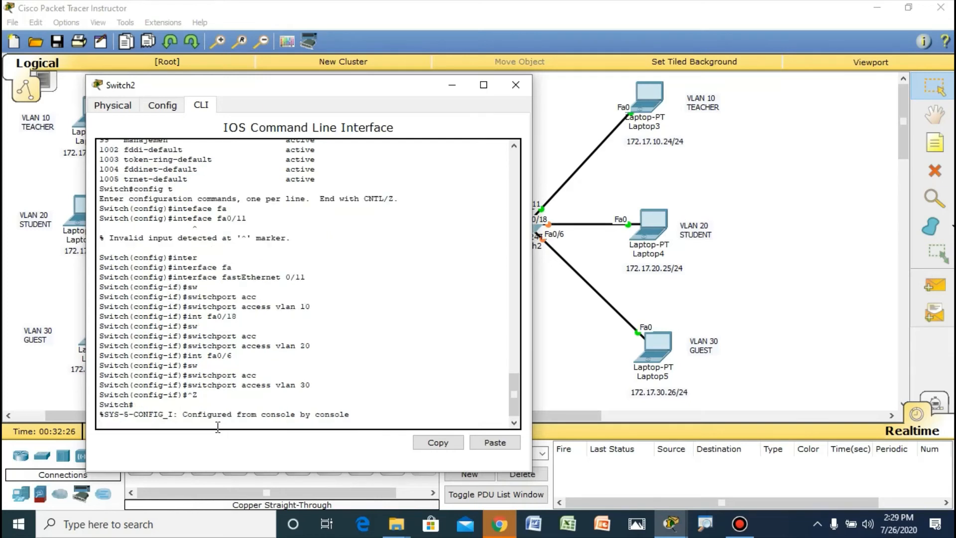
pyautogui.press('Return')
pyautogui.write('show v')
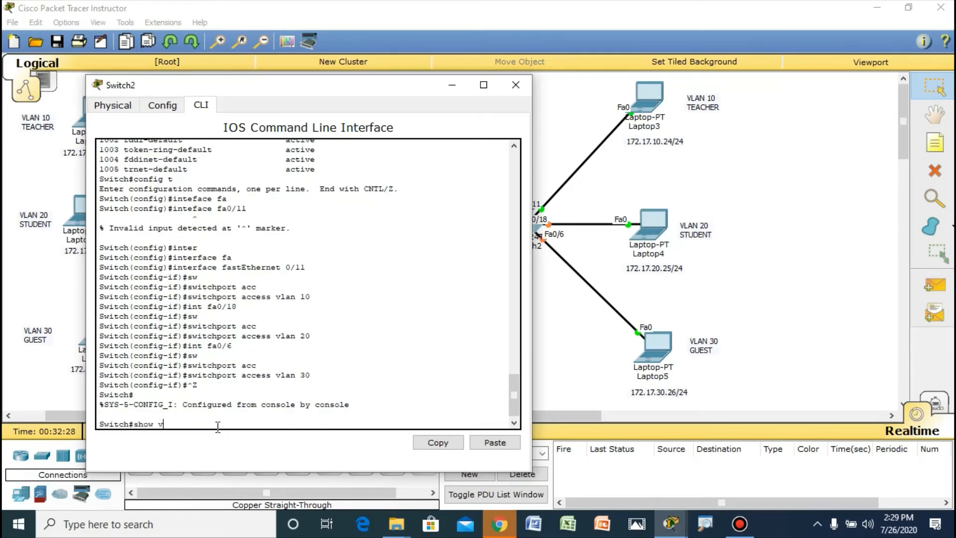
pyautogui.write('lan v')
pyautogui.press('BackSpace')
pyautogui.write('brief')
pyautogui.press('Return')
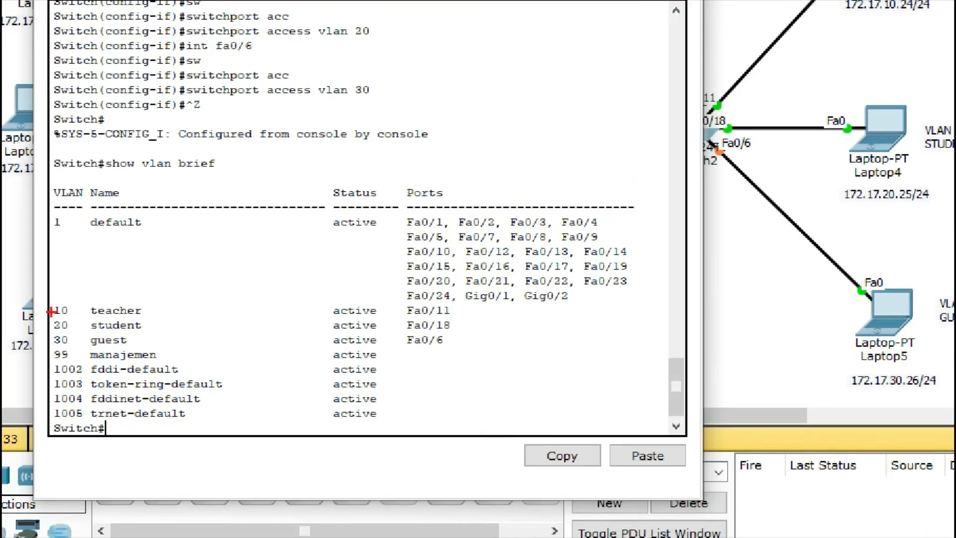
pyautogui.moveTo(51, 314)
pyautogui.mouseDown()
pyautogui.moveTo(97, 325)
pyautogui.moveTo(105, 316)
pyautogui.moveTo(464, 322)
pyautogui.mouseUp()
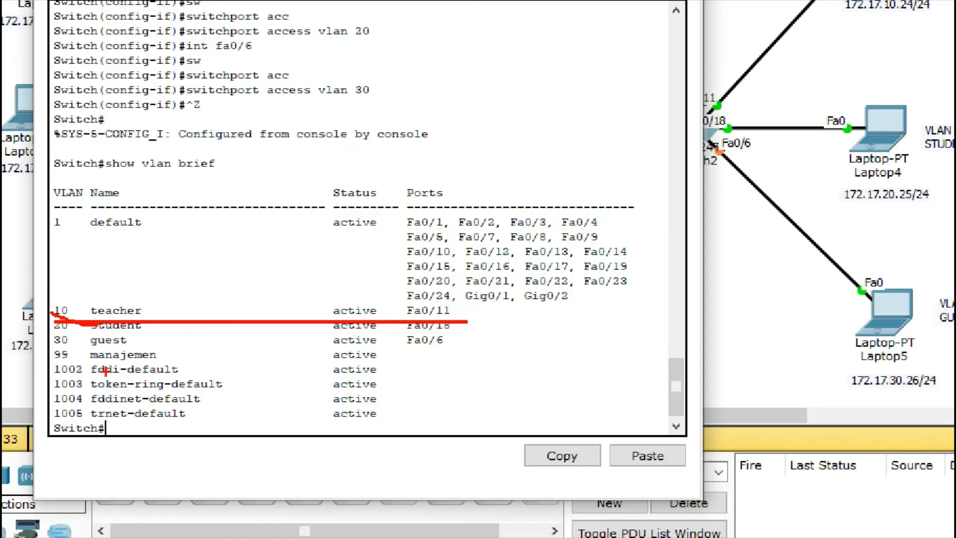
pyautogui.moveTo(59, 331); pyautogui.dragTo(455, 338)
pyautogui.moveTo(68, 347)
pyautogui.mouseDown()
pyautogui.moveTo(133, 361)
pyautogui.moveTo(383, 353)
pyautogui.moveTo(446, 336)
pyautogui.mouseUp()
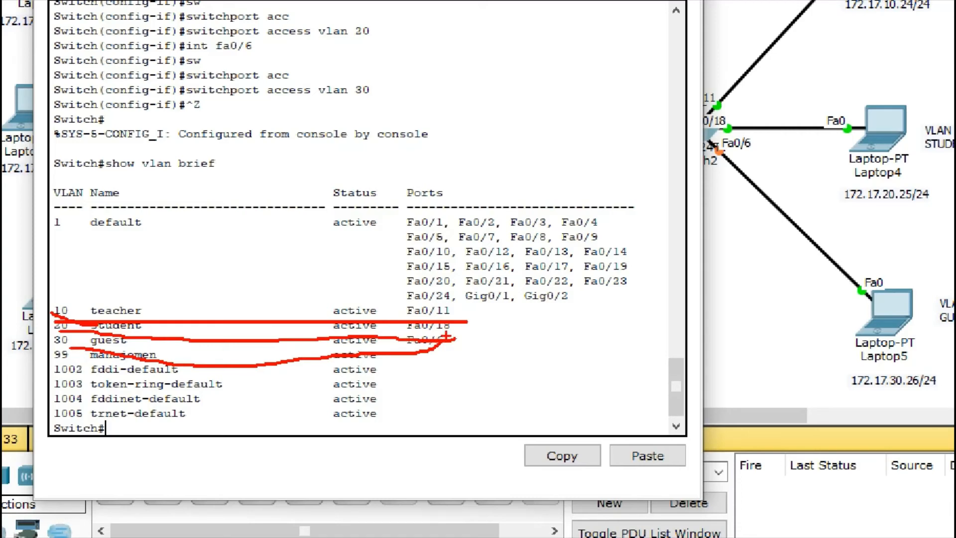
pyautogui.press('Escape')
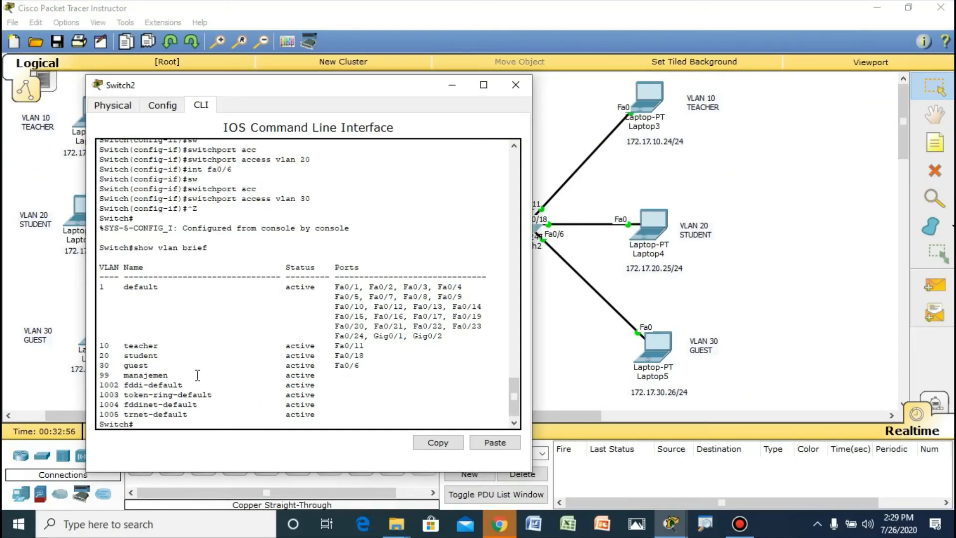
pyautogui.hotkey('ctrl', '1')
pyautogui.moveTo(100, 336); pyautogui.dragTo(113, 343)
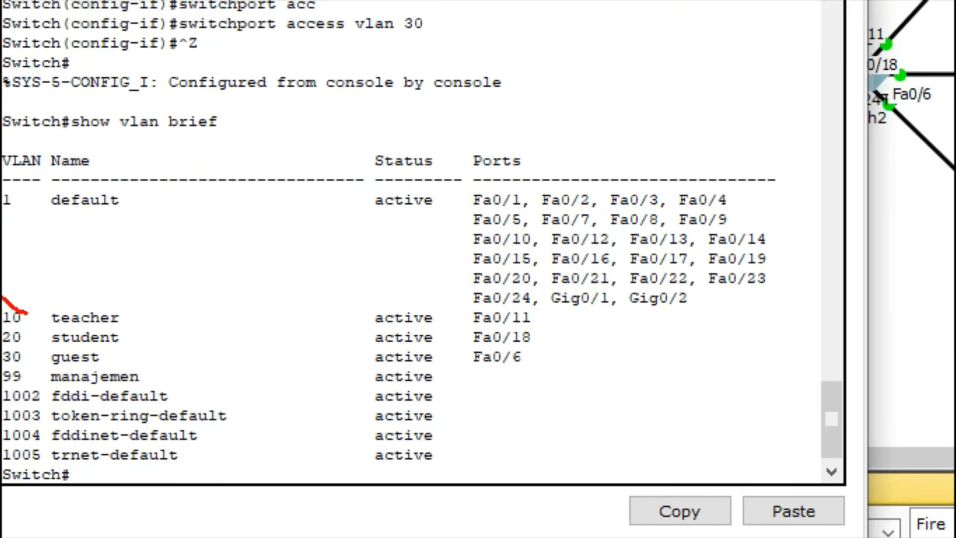
pyautogui.moveTo(27, 312)
pyautogui.mouseDown()
pyautogui.moveTo(561, 318)
pyautogui.moveTo(284, 374)
pyautogui.moveTo(55, 369)
pyautogui.moveTo(10, 298)
pyautogui.moveTo(284, 293)
pyautogui.moveTo(544, 317)
pyautogui.mouseUp()
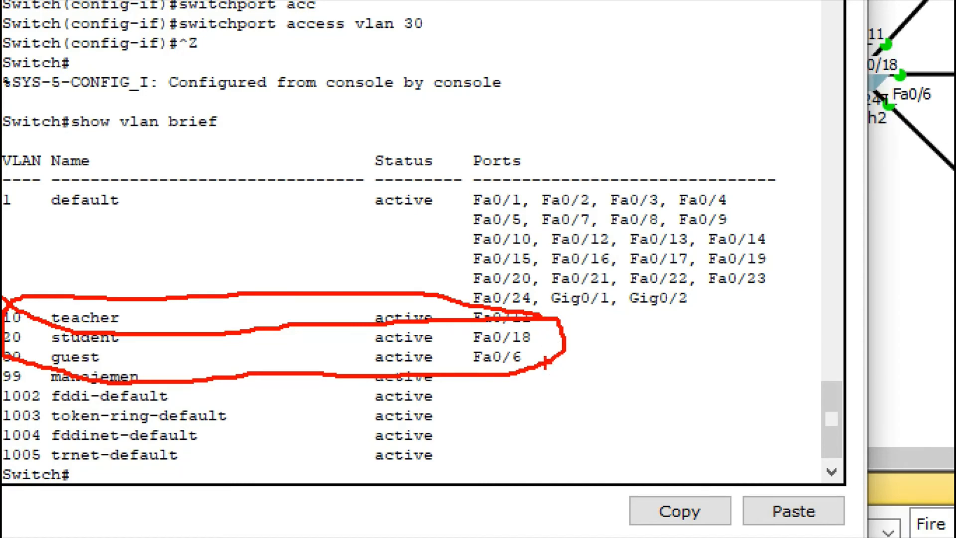
pyautogui.press('Escape')
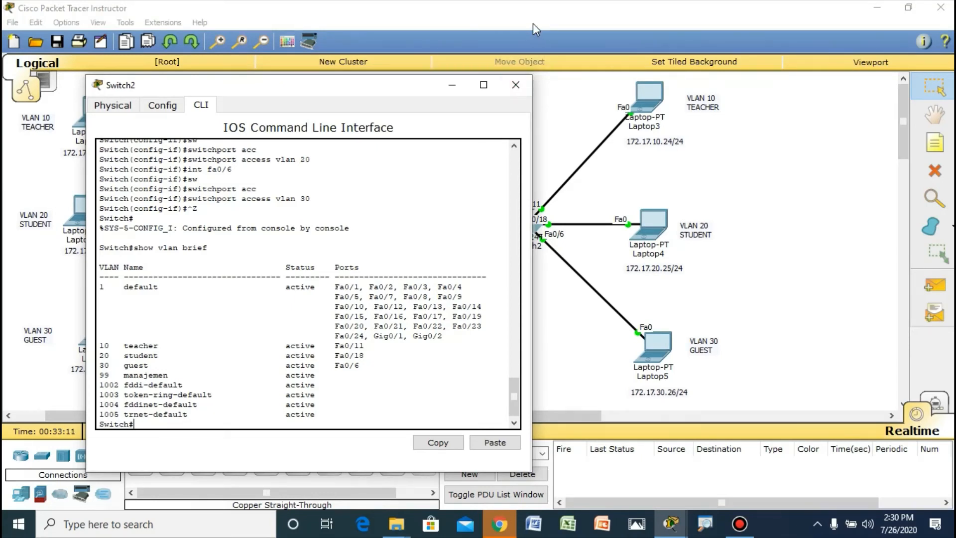
# Step: Send a simple test PDU from Laptop0 to Laptop3, check its status, and delete the test scenario
pyautogui.click(516, 92)
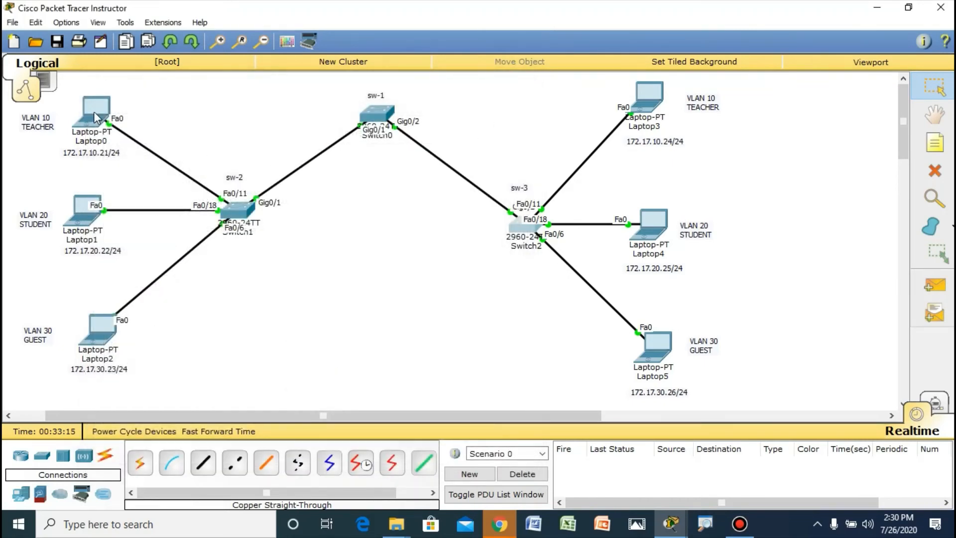
pyautogui.moveTo(94, 113)
pyautogui.click(935, 284)
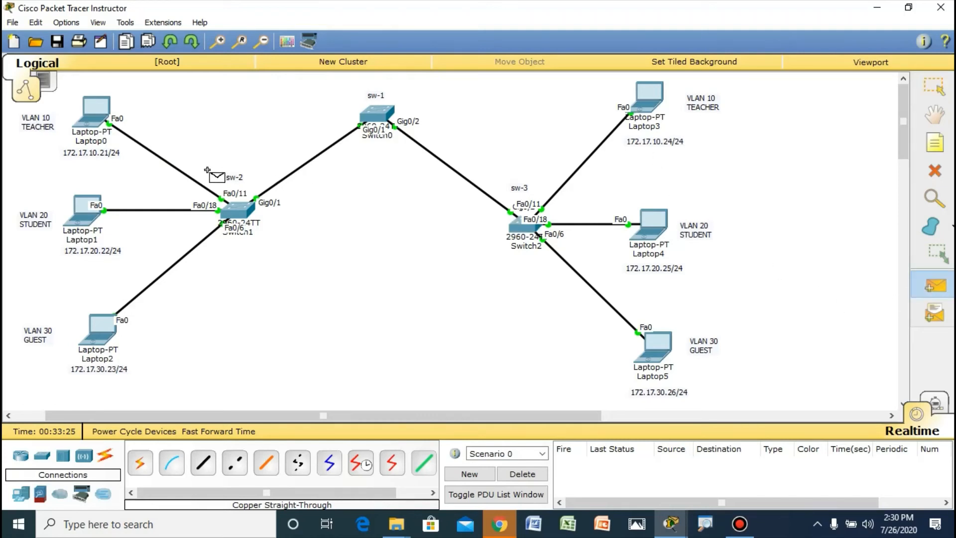
pyautogui.click(94, 112)
pyautogui.click(655, 102)
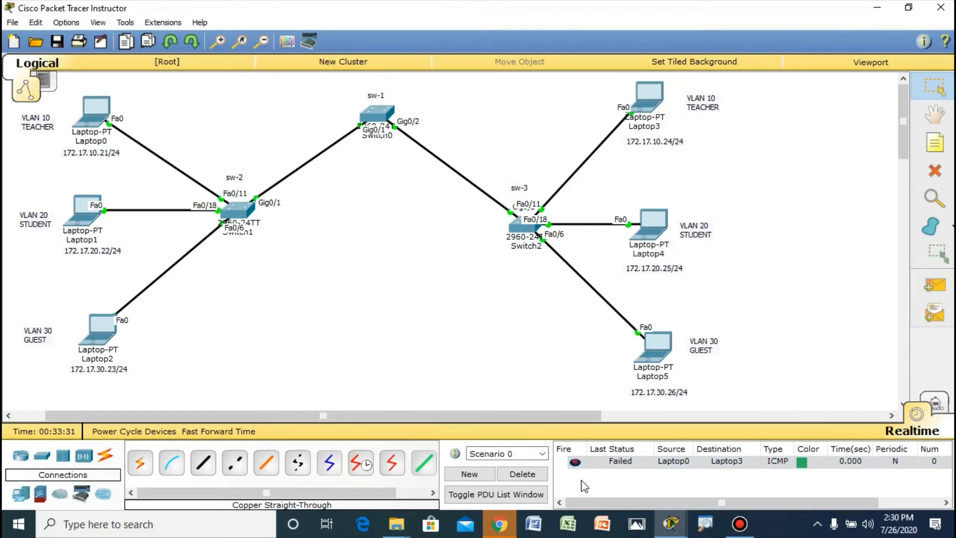
pyautogui.click(528, 474)
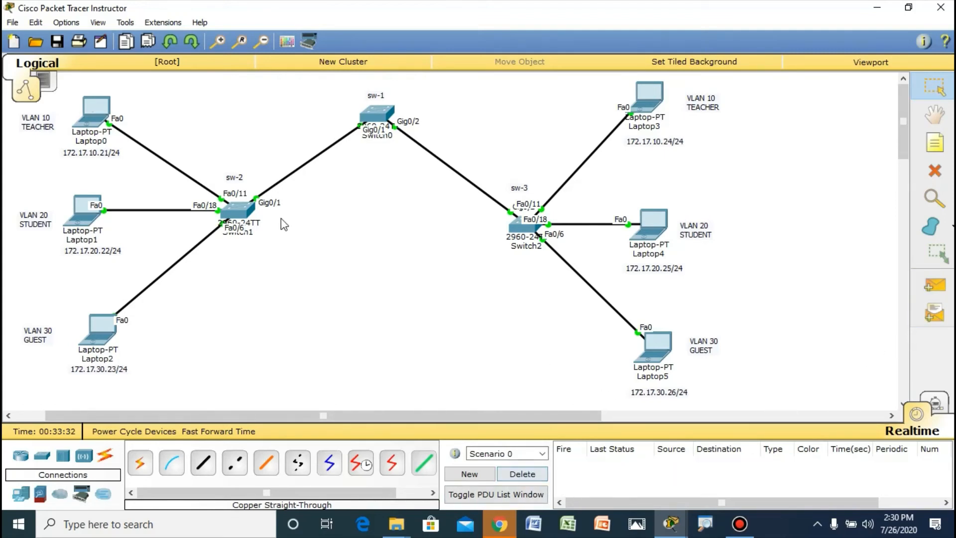
# Step: Ping 172.17.10.24 from Laptop0's command prompt to test the VLAN 10 connection, and close Laptop0's window
pyautogui.click(103, 111)
pyautogui.moveTo(501, 100); pyautogui.dragTo(260, 99)
pyautogui.click(392, 279)
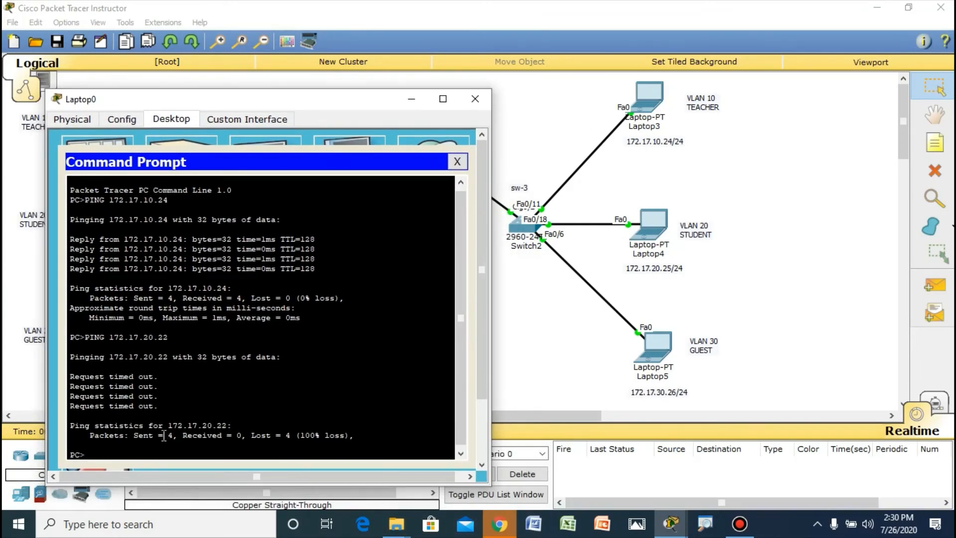
pyautogui.write('ping 172.17')
pyautogui.write('.10.24')
pyautogui.press('Return')
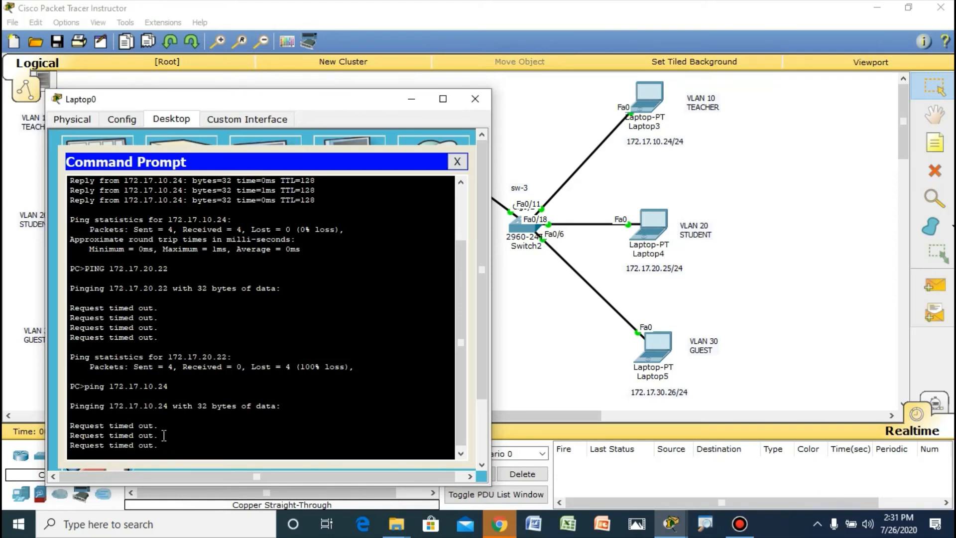
pyautogui.click(475, 97)
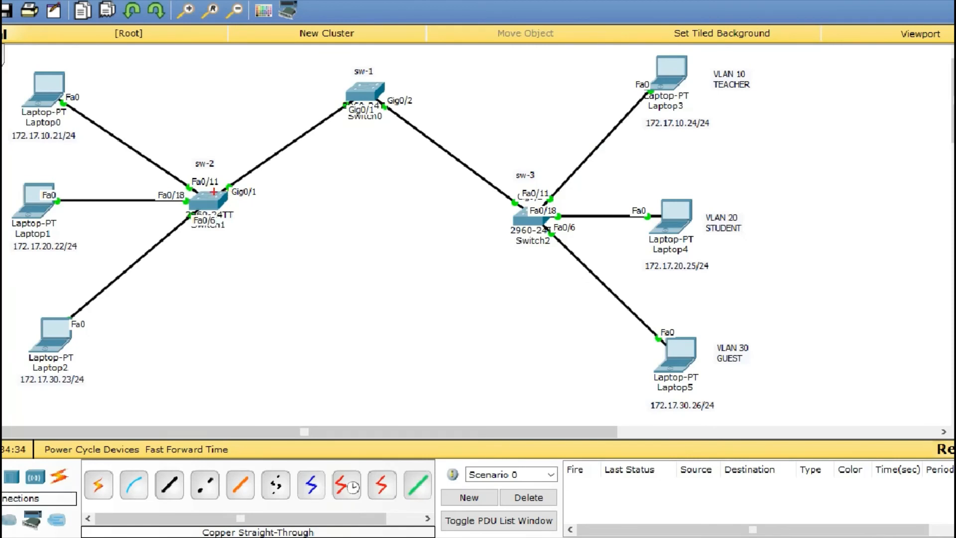
pyautogui.moveTo(368, 60)
pyautogui.mouseDown()
pyautogui.moveTo(345, 75)
pyautogui.moveTo(398, 110)
pyautogui.moveTo(361, 71)
pyautogui.mouseUp()
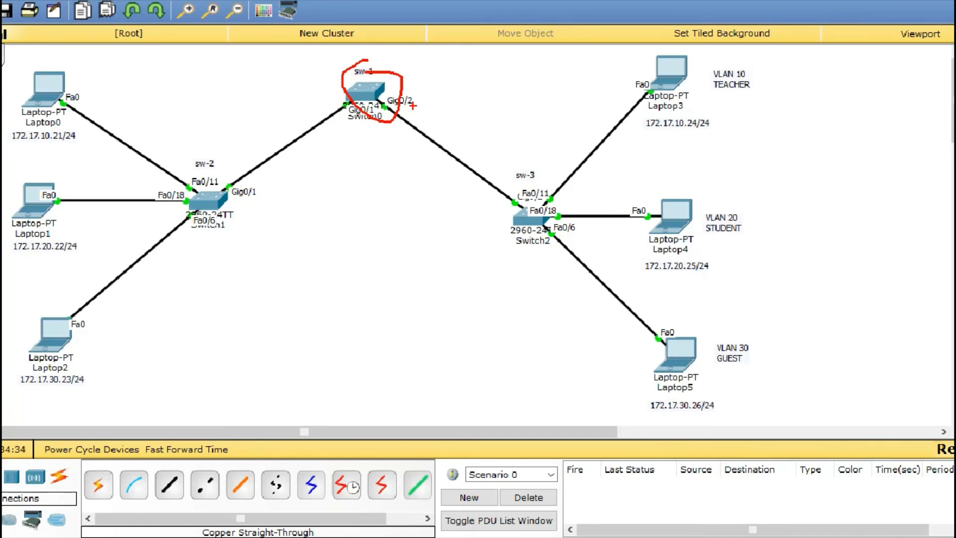
pyautogui.moveTo(399, 86)
pyautogui.mouseDown()
pyautogui.moveTo(384, 95)
pyautogui.moveTo(410, 118)
pyautogui.moveTo(418, 88)
pyautogui.mouseUp()
pyautogui.moveTo(343, 99)
pyautogui.mouseDown()
pyautogui.moveTo(349, 128)
pyautogui.moveTo(375, 122)
pyautogui.moveTo(377, 104)
pyautogui.moveTo(328, 97)
pyautogui.mouseUp()
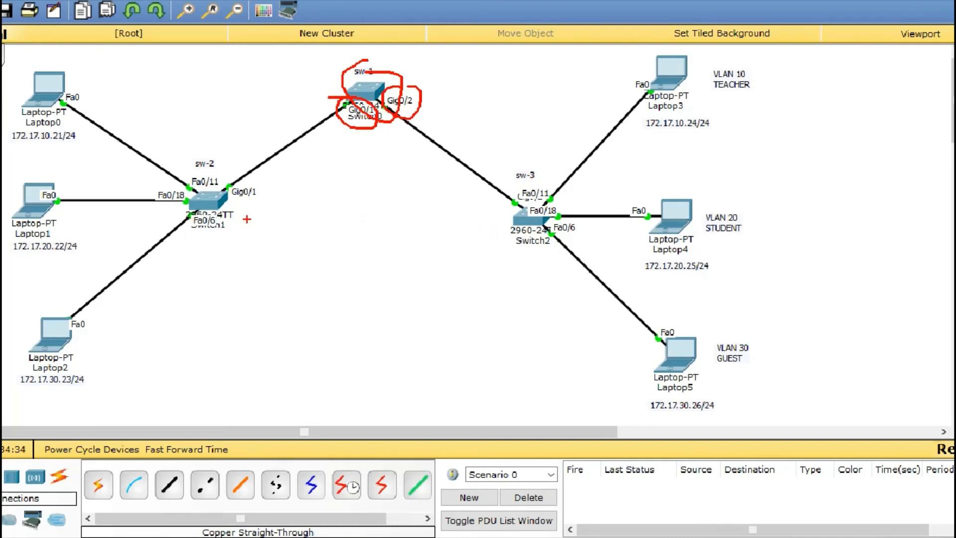
pyautogui.moveTo(217, 184)
pyautogui.mouseDown()
pyautogui.moveTo(212, 173)
pyautogui.moveTo(185, 192)
pyautogui.moveTo(224, 214)
pyautogui.moveTo(224, 187)
pyautogui.moveTo(255, 182)
pyautogui.moveTo(253, 209)
pyautogui.moveTo(255, 183)
pyautogui.mouseUp()
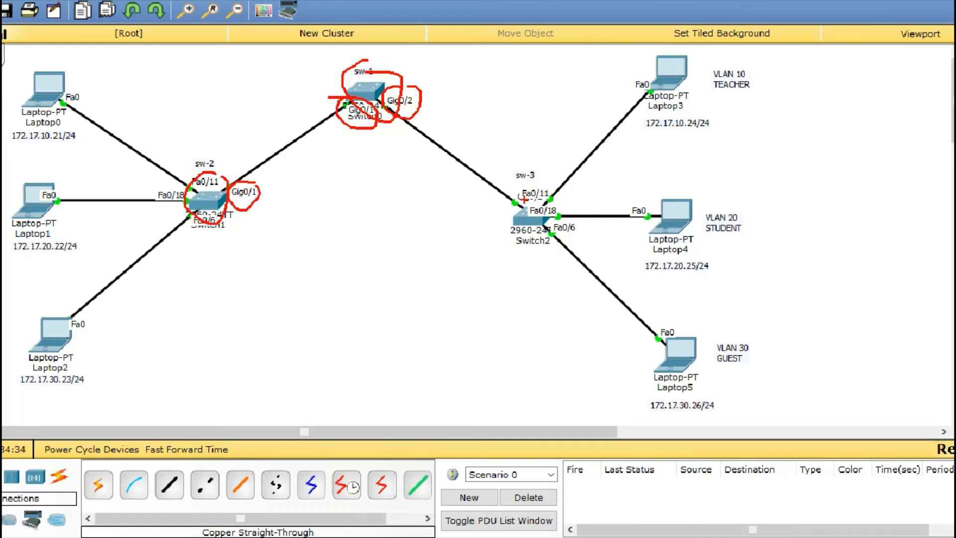
pyautogui.moveTo(522, 201)
pyautogui.mouseDown()
pyautogui.moveTo(494, 244)
pyautogui.moveTo(554, 222)
pyautogui.mouseUp()
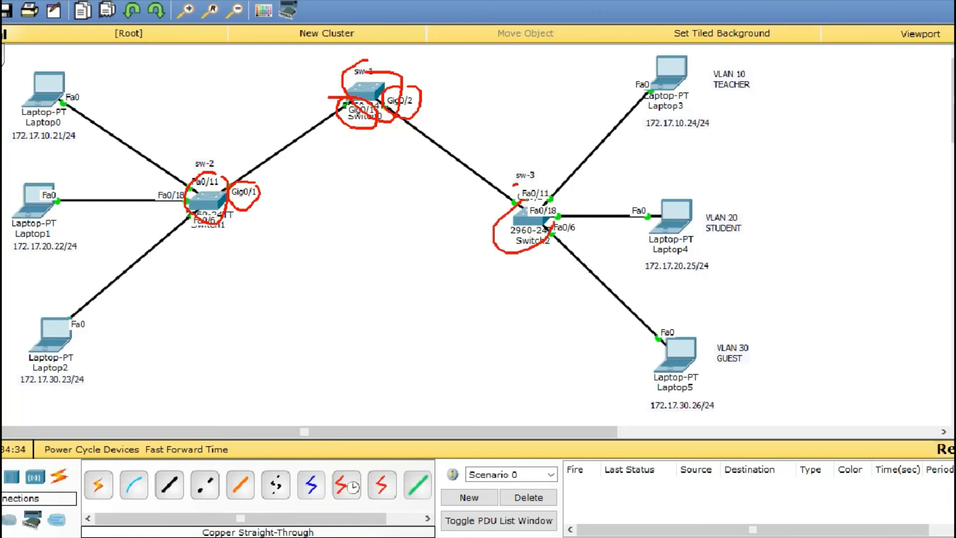
pyautogui.moveTo(514, 184)
pyautogui.mouseDown()
pyautogui.moveTo(512, 211)
pyautogui.moveTo(541, 198)
pyautogui.moveTo(511, 184)
pyautogui.mouseUp()
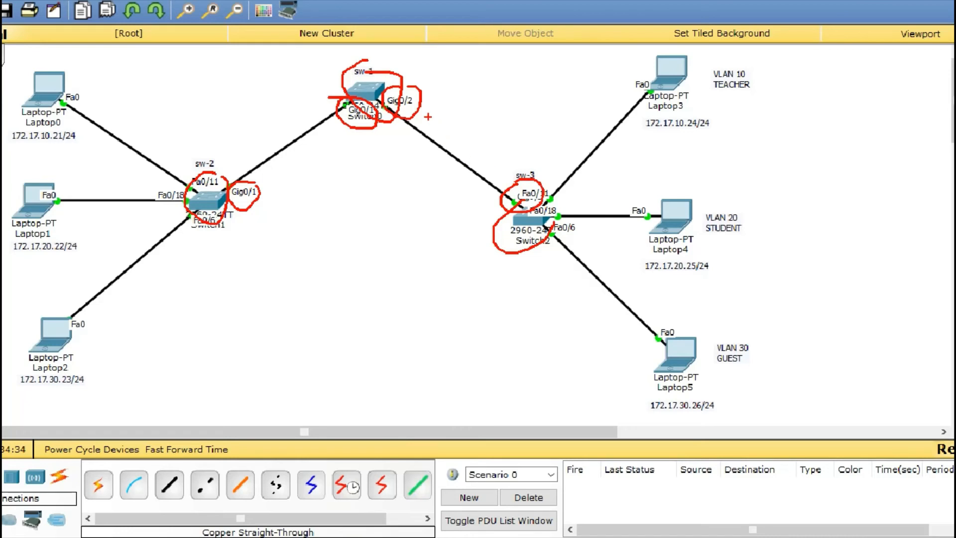
pyautogui.moveTo(424, 112); pyautogui.dragTo(498, 188)
pyautogui.moveTo(351, 113)
pyautogui.mouseDown()
pyautogui.moveTo(254, 184)
pyautogui.moveTo(257, 172)
pyautogui.moveTo(273, 176)
pyautogui.mouseUp()
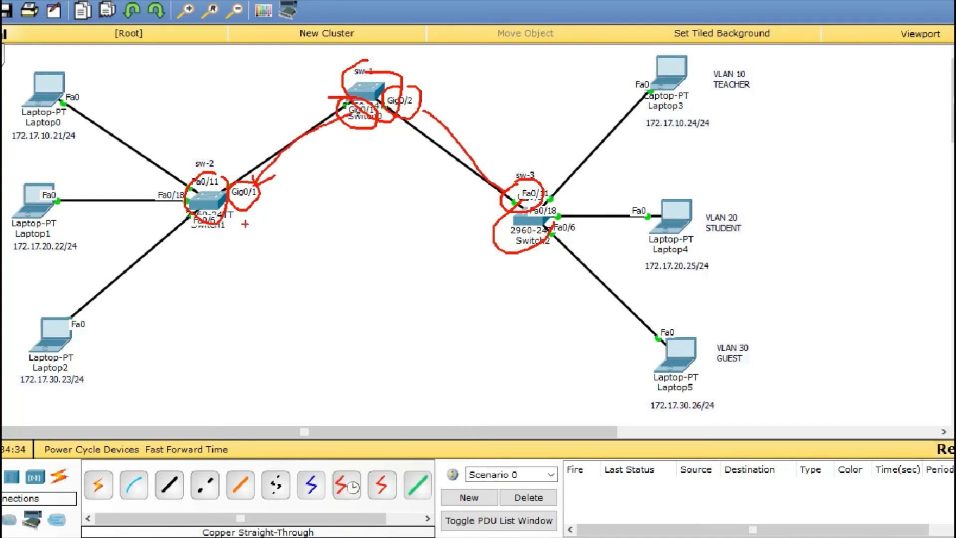
pyautogui.moveTo(64, 78)
pyautogui.mouseDown()
pyautogui.moveTo(450, 50)
pyautogui.moveTo(667, 73)
pyautogui.moveTo(628, 84)
pyautogui.mouseUp()
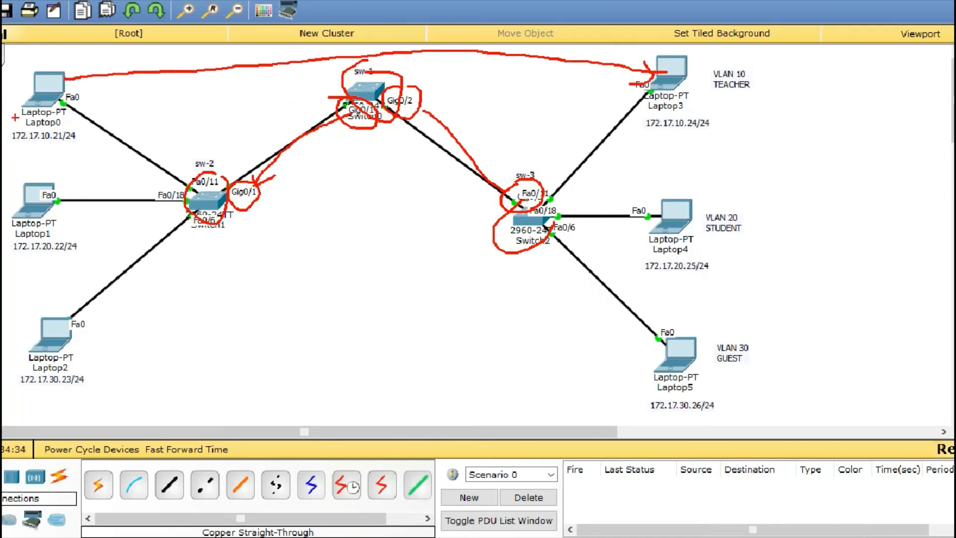
pyautogui.moveTo(82, 67)
pyautogui.mouseDown()
pyautogui.moveTo(66, 79)
pyautogui.moveTo(86, 95)
pyautogui.mouseUp()
pyautogui.moveTo(305, 181)
pyautogui.mouseDown()
pyautogui.moveTo(312, 229)
pyautogui.moveTo(312, 200)
pyautogui.moveTo(326, 244)
pyautogui.mouseUp()
pyautogui.moveTo(314, 209)
pyautogui.mouseDown()
pyautogui.moveTo(360, 218)
pyautogui.moveTo(365, 195)
pyautogui.moveTo(378, 218)
pyautogui.moveTo(393, 215)
pyautogui.mouseUp()
pyautogui.moveTo(399, 179)
pyautogui.mouseDown()
pyautogui.moveTo(396, 212)
pyautogui.moveTo(423, 203)
pyautogui.mouseUp()
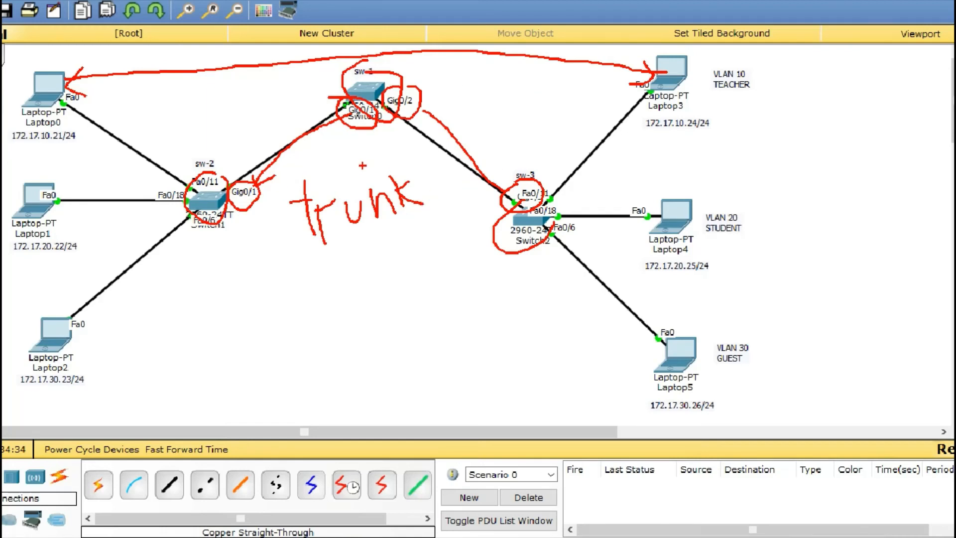
pyautogui.press('Escape')
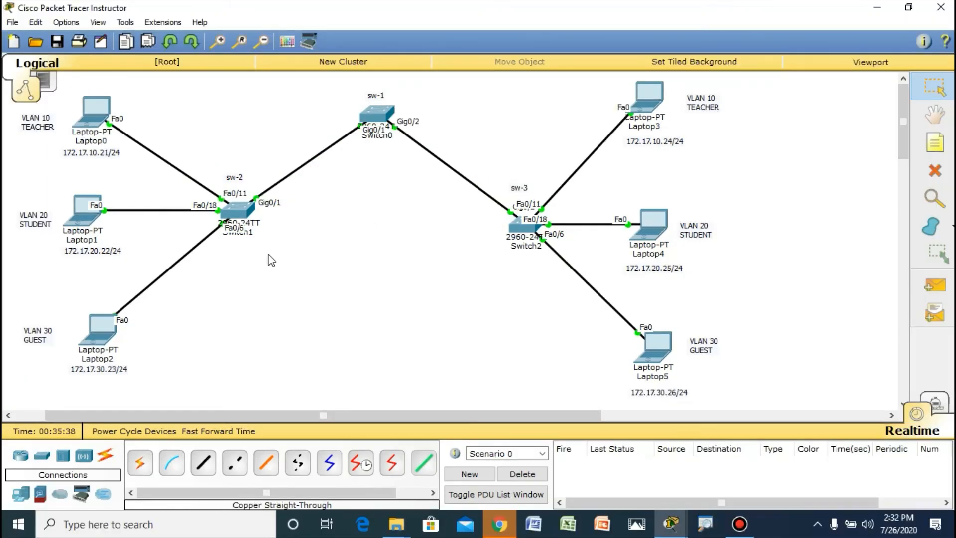
# Step: Open the command line of sw-1 and enter global configuration mode
pyautogui.click(380, 112)
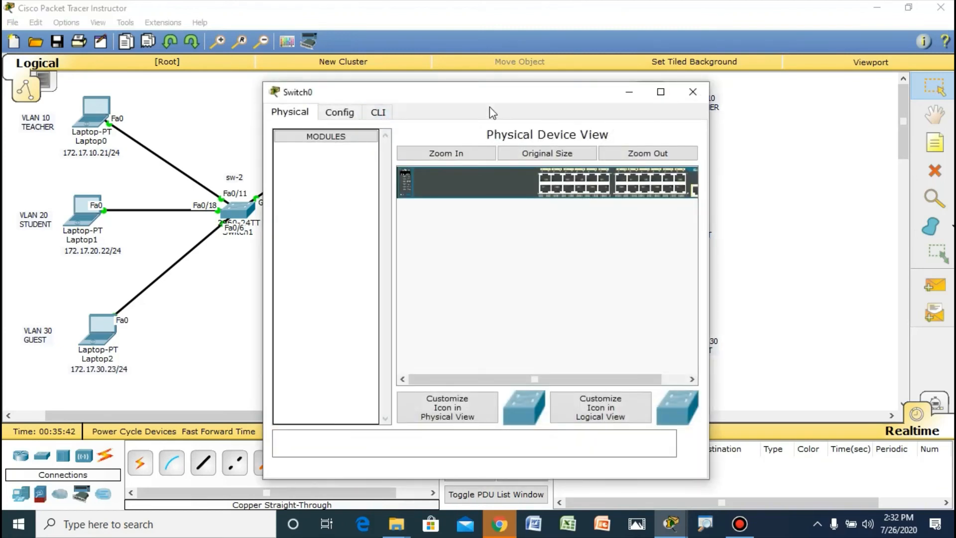
pyautogui.click(484, 134)
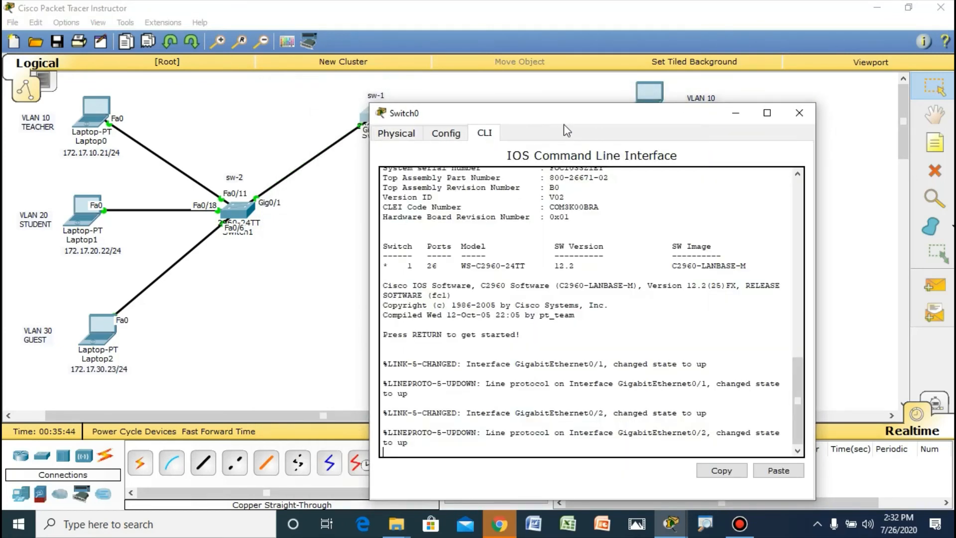
pyautogui.press('Return')
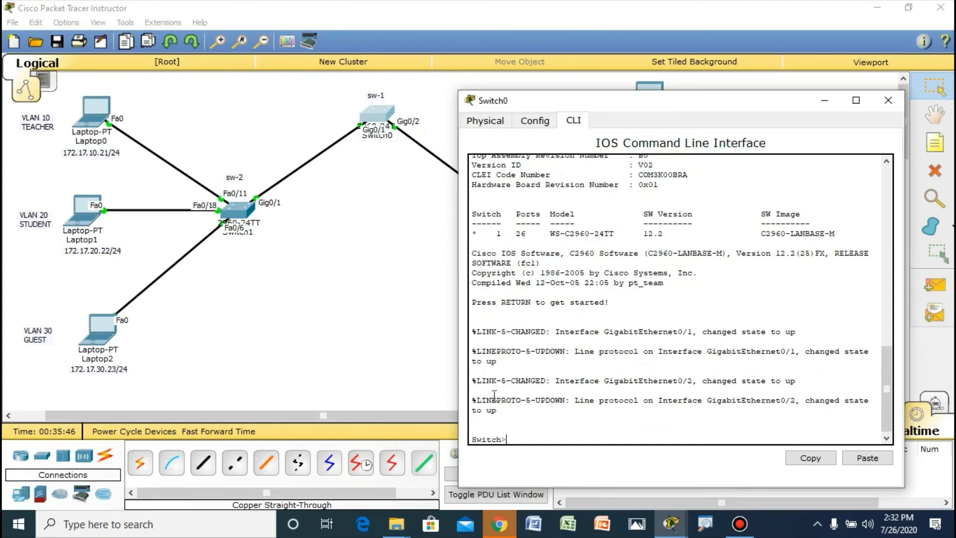
pyautogui.write('en')
pyautogui.press('Return')
pyautogui.write('con')
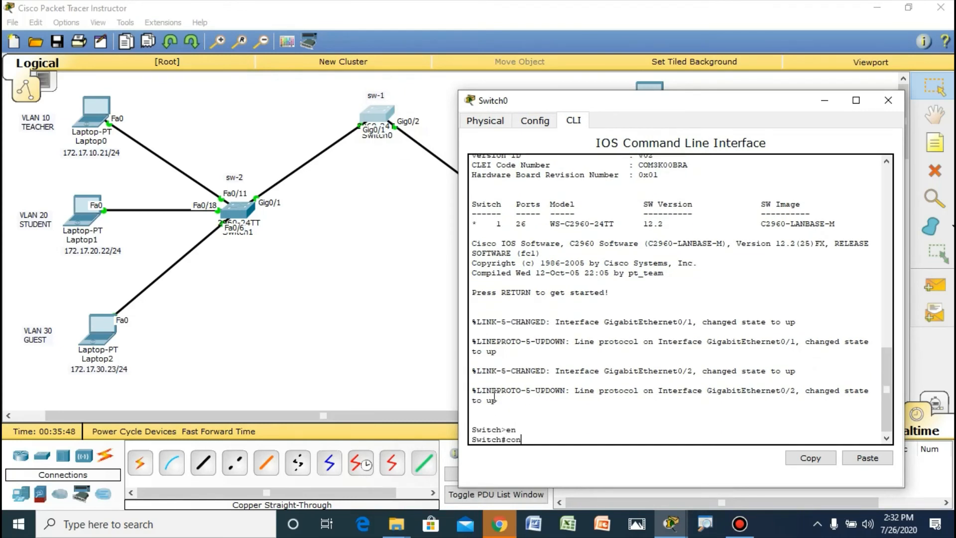
pyautogui.write('f t')
pyautogui.press('Return')
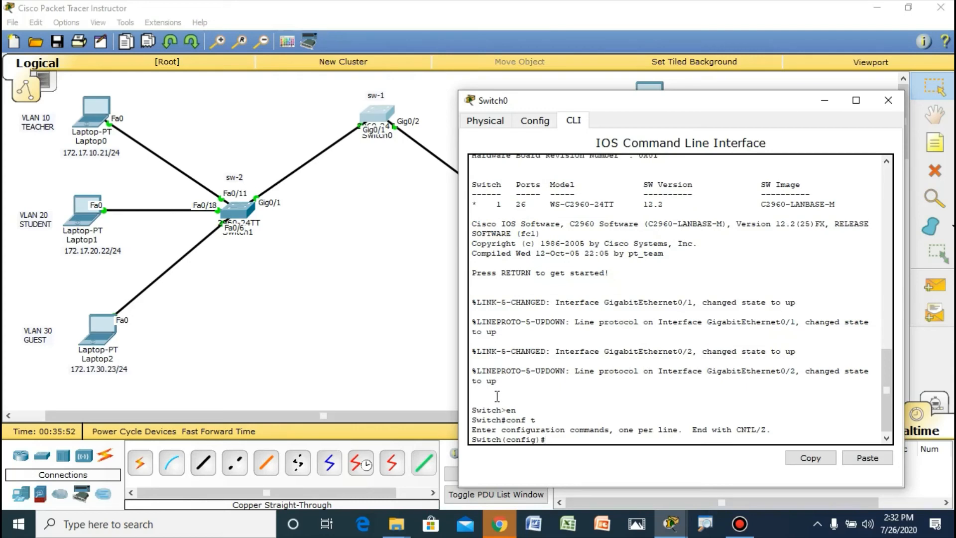
# Step: Enter interface configuration for g0/1 on sw-1 and list the available switchport options
pyautogui.write('int g')
pyautogui.write('/1')
pyautogui.press('Return')
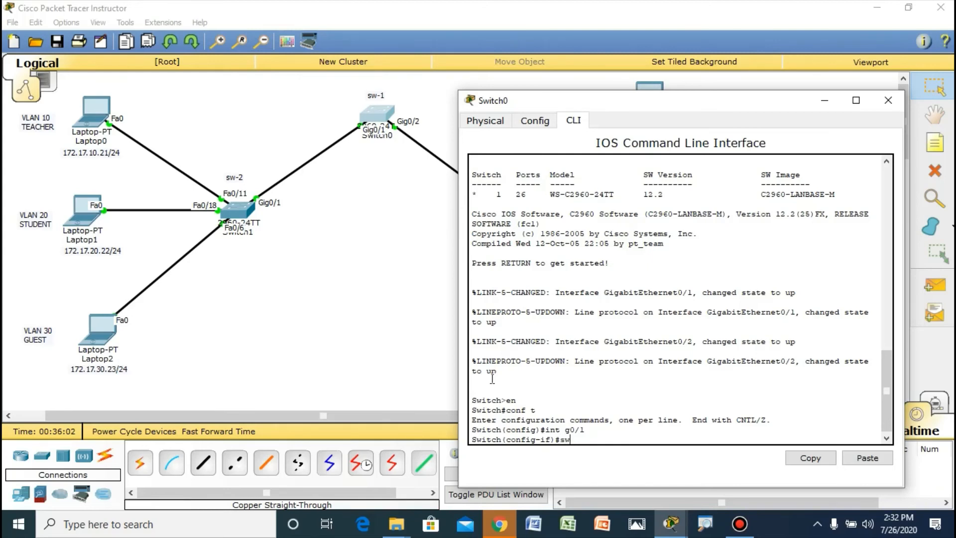
pyautogui.write('sw')
pyautogui.press('Tab')
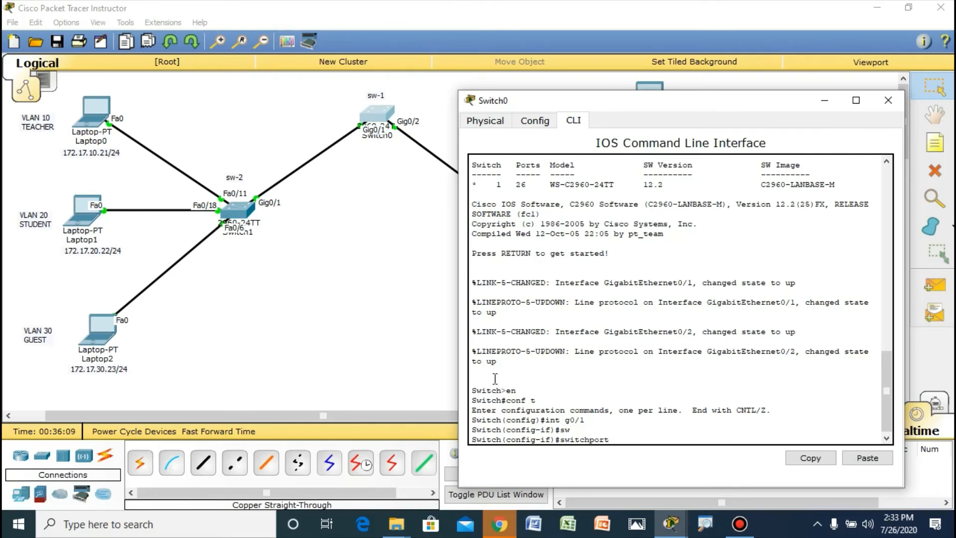
pyautogui.write('?')
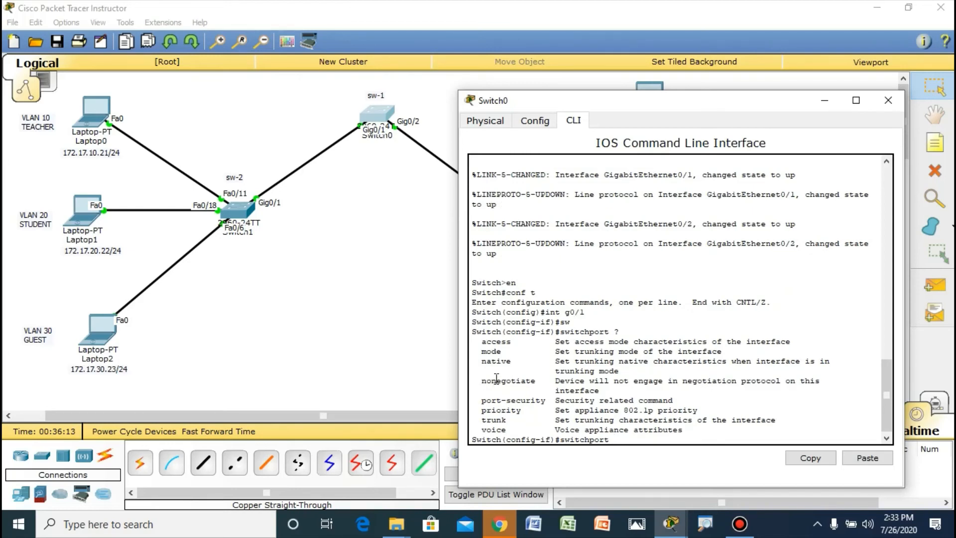
pyautogui.write('trunk')
# Step: Try the command switchport trunk on interface g0/1 of sw-1
pyautogui.press('Return')
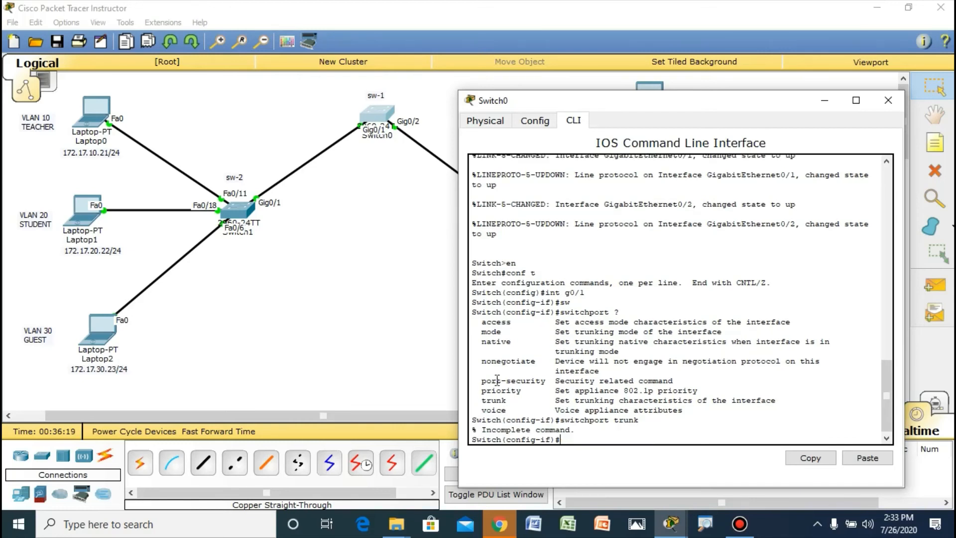
# Step: Set interface g0/1 on sw-1 to trunk mode with switchport mode trunk, and exit interface configuration
pyautogui.write('switchport mode trunk')
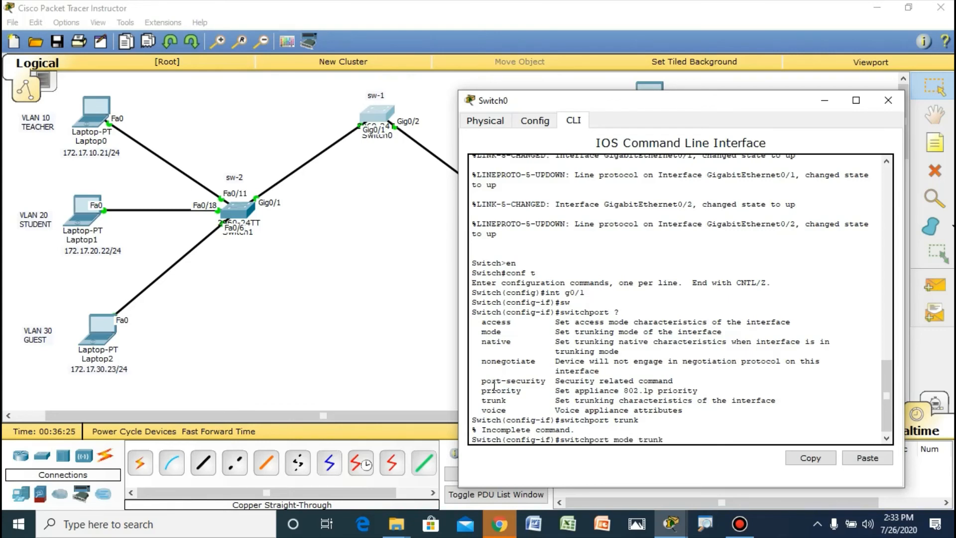
pyautogui.press('Return')
pyautogui.press('Return')
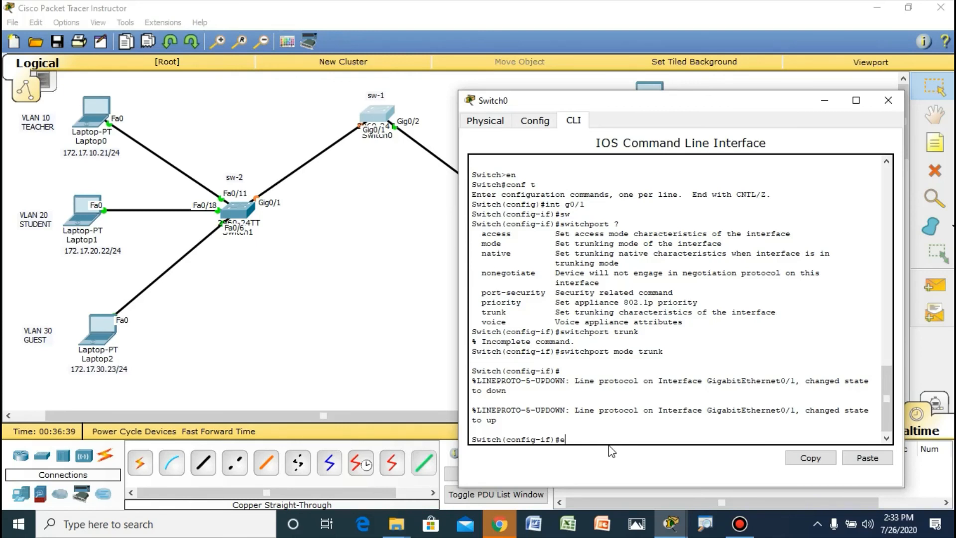
pyautogui.write('xit')
pyautogui.press('Return')
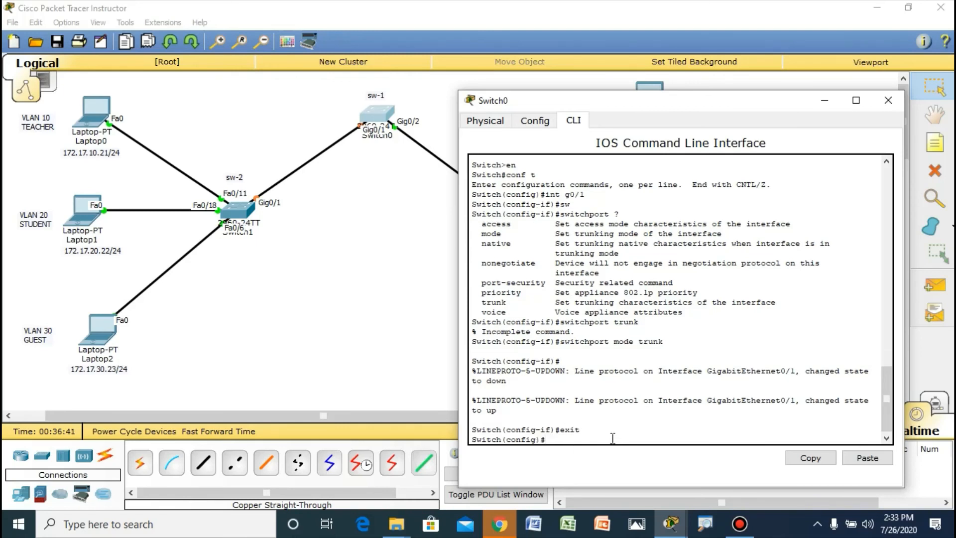
# Step: Set interface g0/2 on sw-1 to trunk mode with switchport mode trunk, and close the switch's window
pyautogui.write('int')
pyautogui.write(' f')
pyautogui.write(' g0/')
pyautogui.write('2')
pyautogui.press('Return')
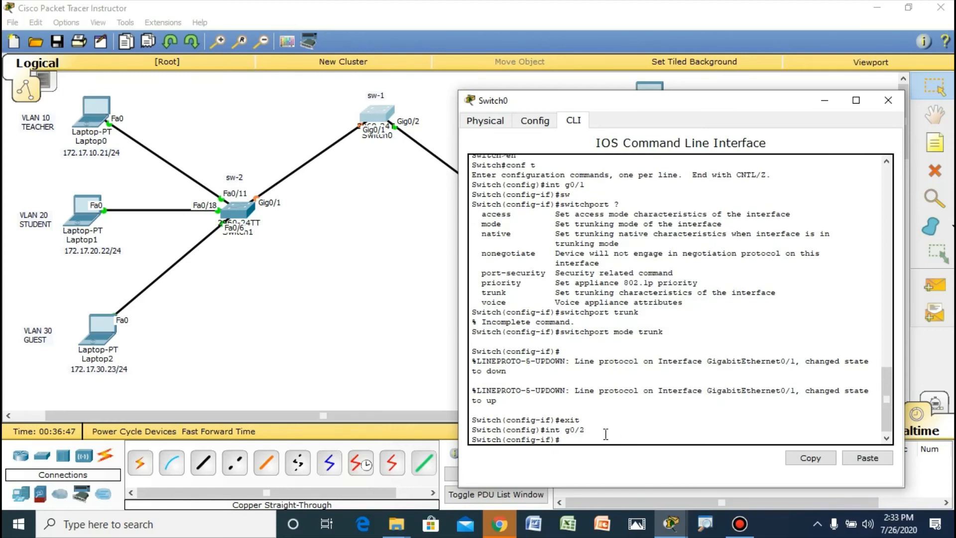
pyautogui.write('sw')
pyautogui.press('Tab')
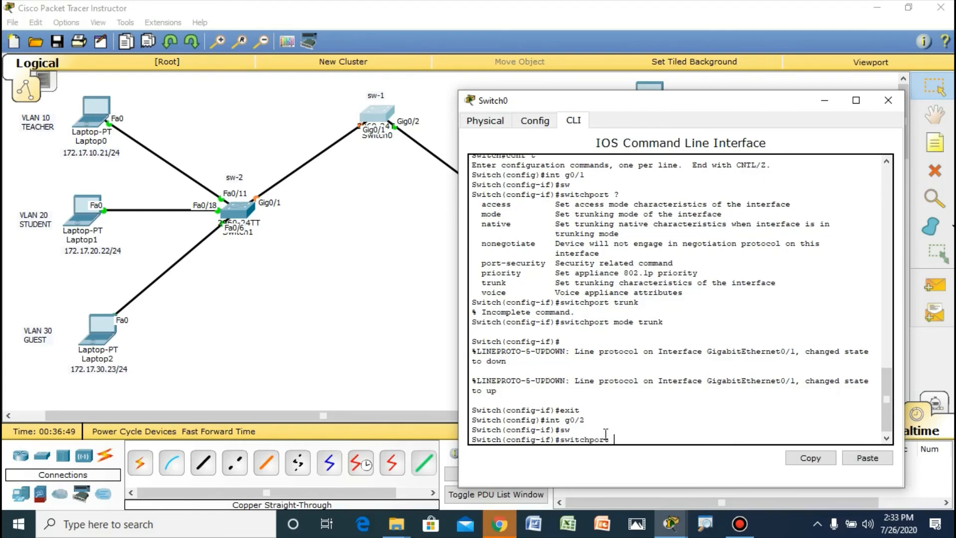
pyautogui.write('mode trunk')
pyautogui.press('Return')
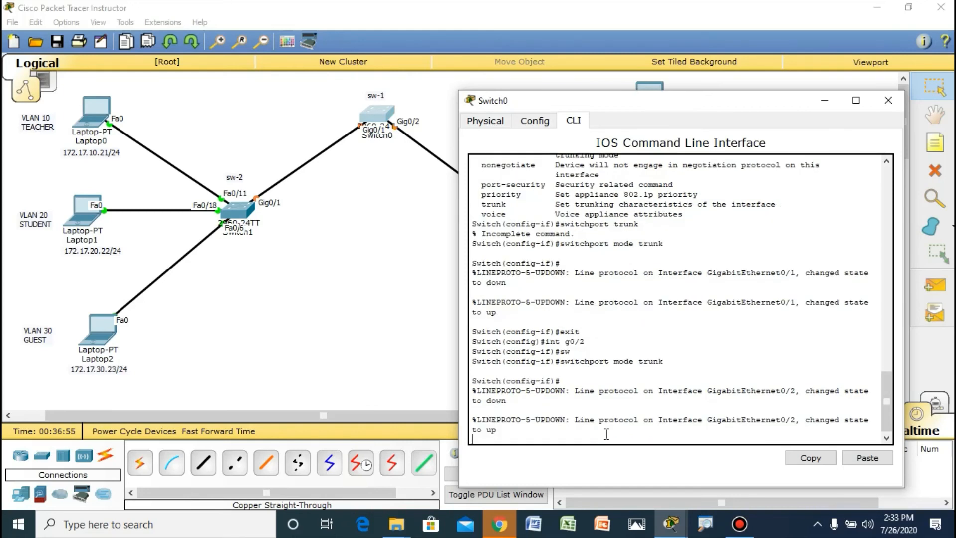
pyautogui.press('Return')
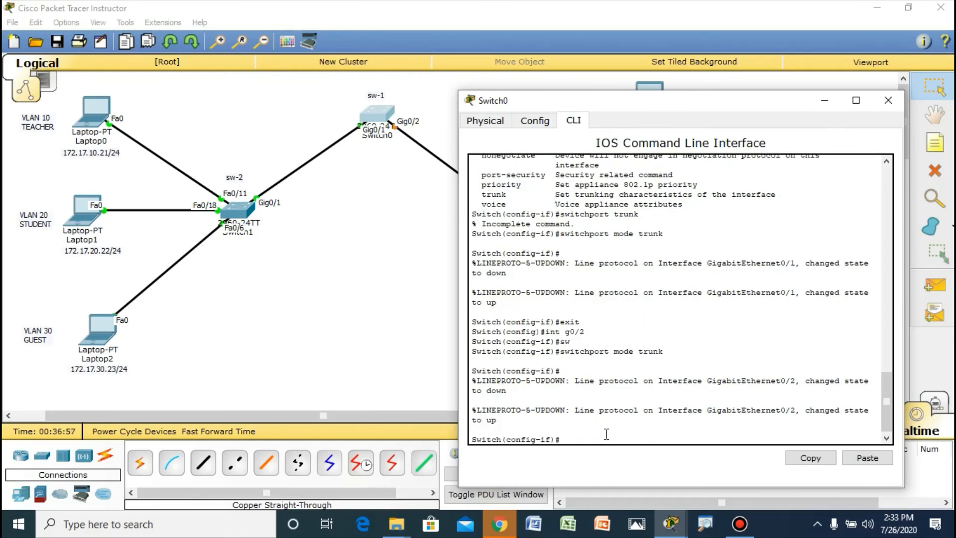
pyautogui.moveTo(507, 420); pyautogui.dragTo(454, 431)
pyautogui.moveTo(497, 302); pyautogui.dragTo(354, 295)
pyautogui.click(886, 101)
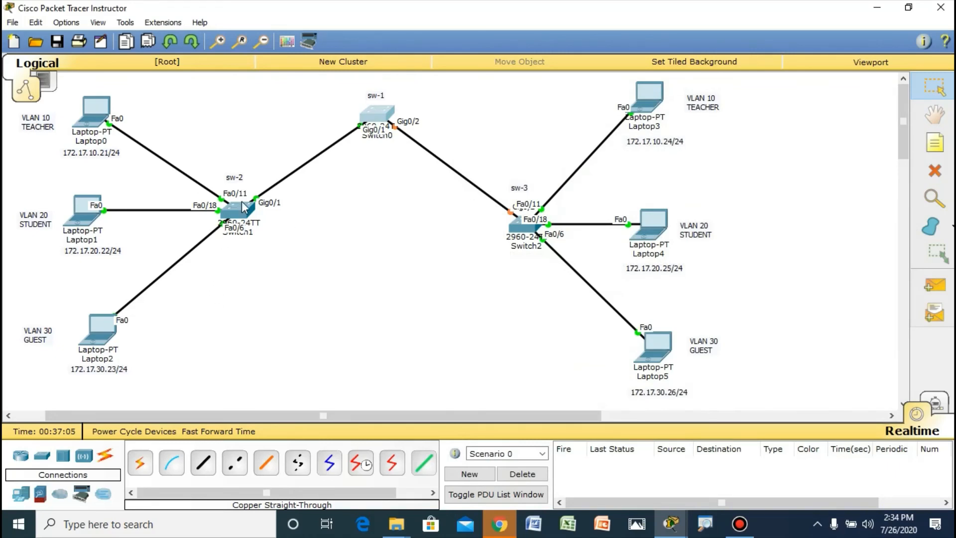
# Step: Open the command line of sw-2, enter global configuration mode with config t, and enter interface configuration for g0/1
pyautogui.click(240, 212)
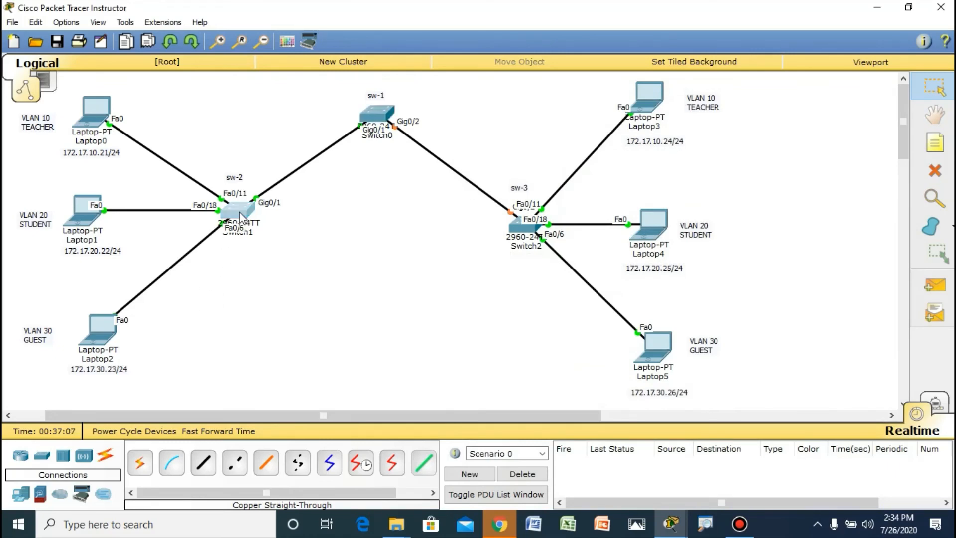
pyautogui.moveTo(529, 99); pyautogui.dragTo(716, 108)
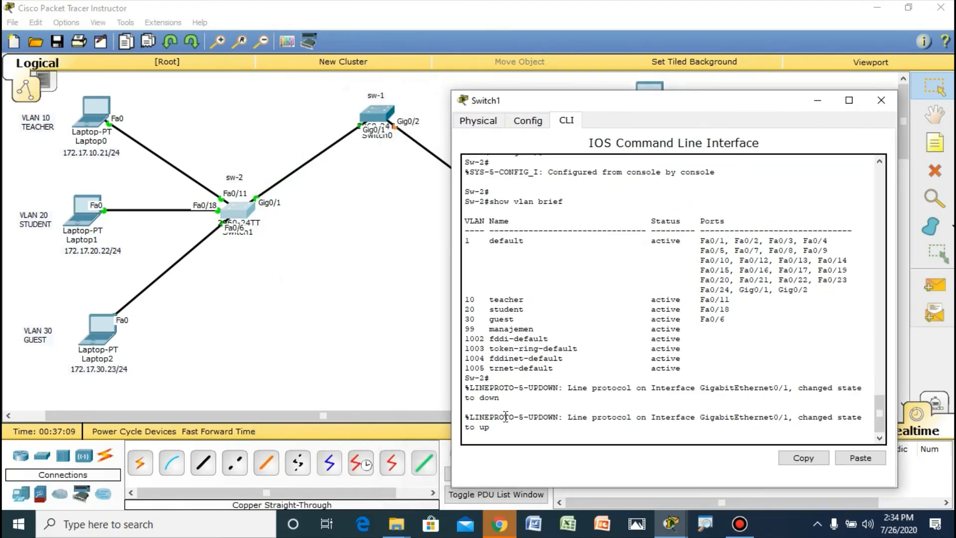
pyautogui.press('Return')
pyautogui.press('Return')
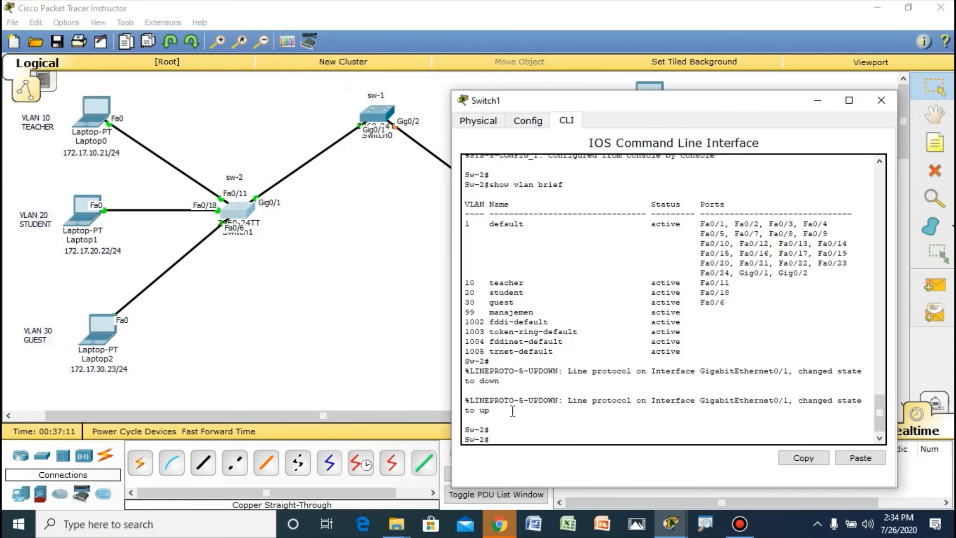
pyautogui.write('config t')
pyautogui.press('Return')
pyautogui.write('int f')
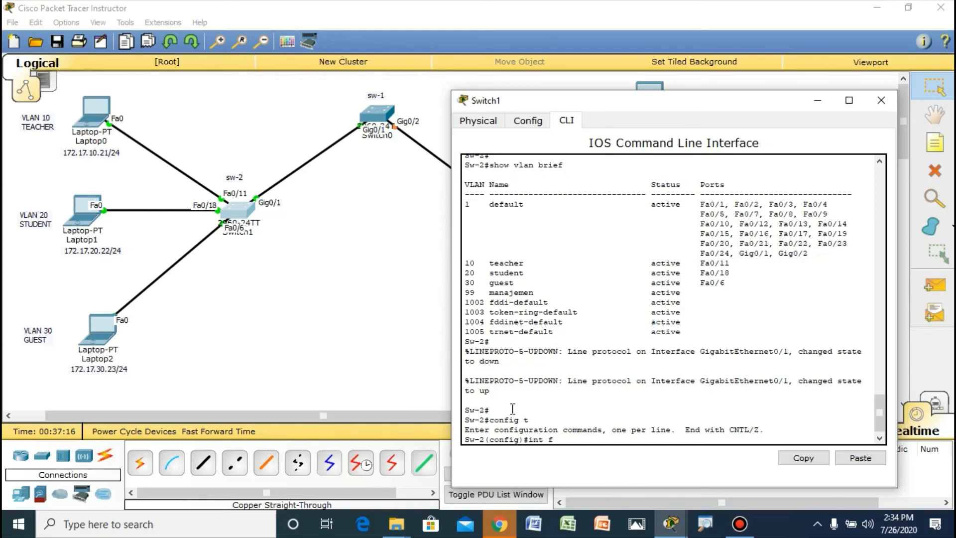
pyautogui.press('BackSpace')
pyautogui.write('g0/1')
pyautogui.press('Return')
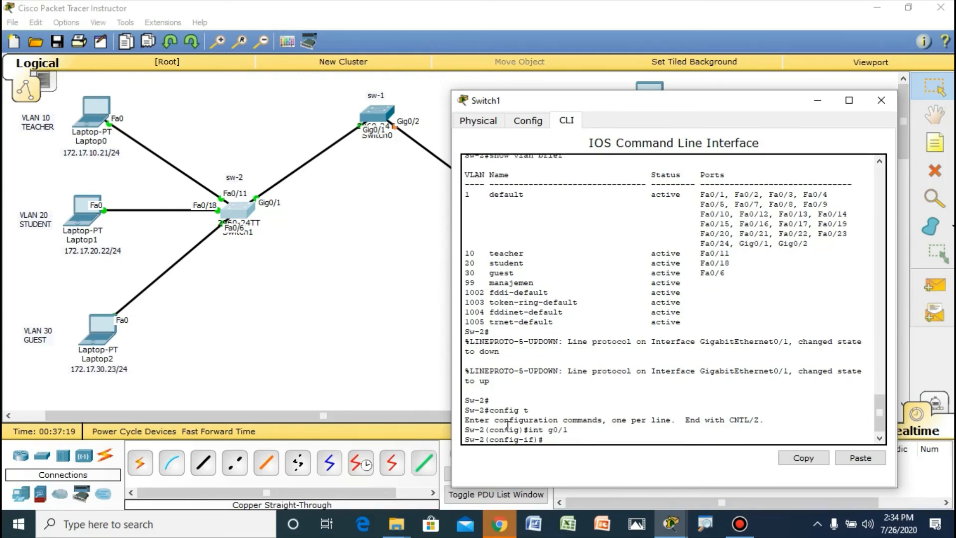
# Step: Set interface g0/1 on sw-2 to trunk mode with switchport mode trunk, and close the switch's window
pyautogui.write('sw')
pyautogui.press('Tab')
pyautogui.write('m')
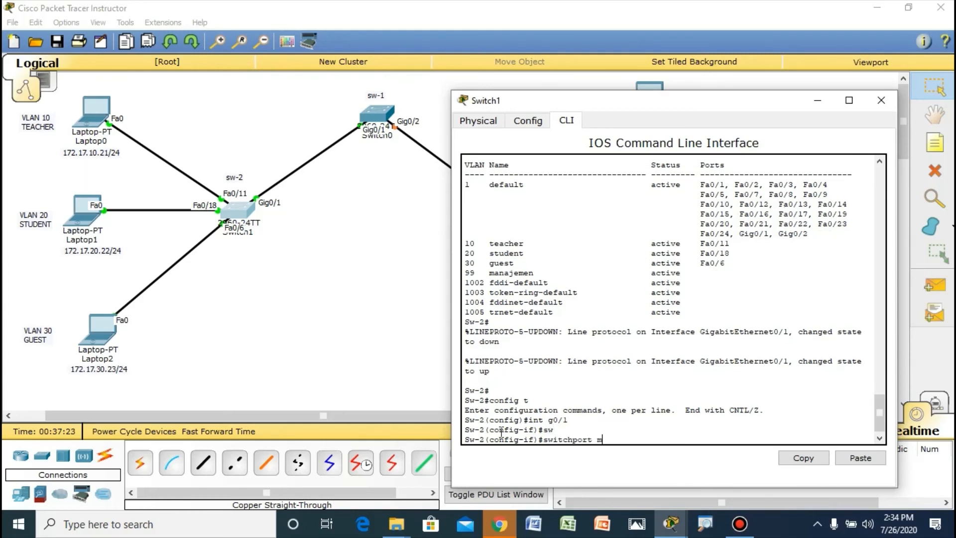
pyautogui.write('ode trunk')
pyautogui.press('Return')
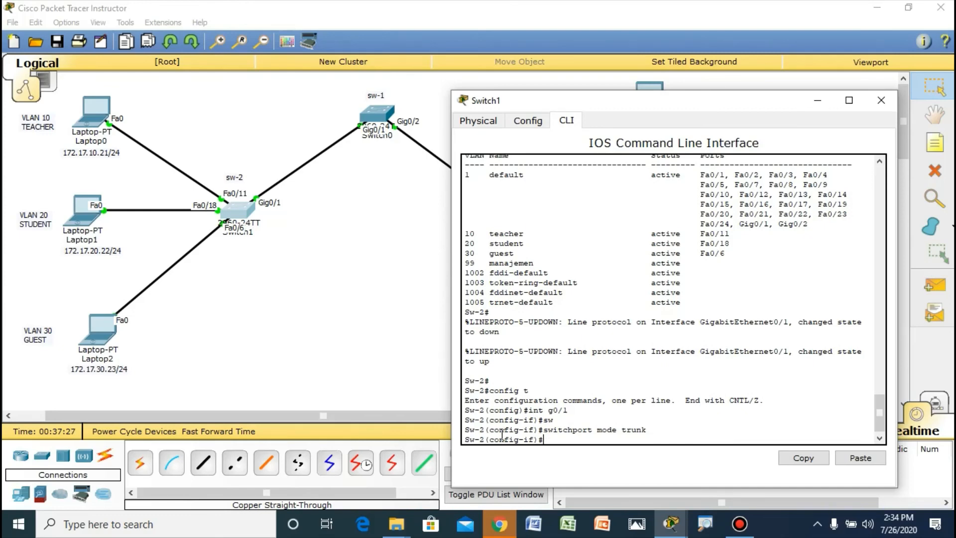
pyautogui.moveTo(754, 106); pyautogui.dragTo(575, 110)
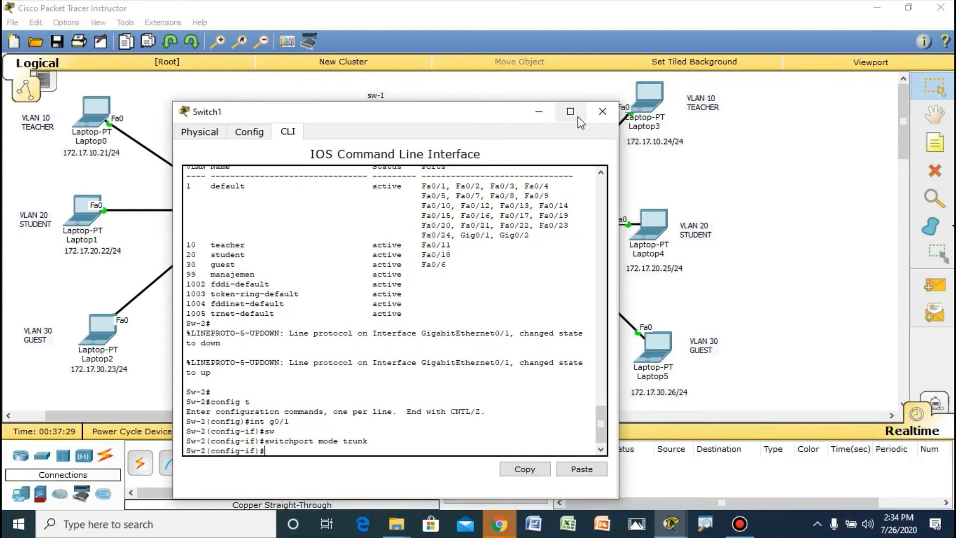
pyautogui.click(605, 109)
# Step: Open the command line of sw-3, enter global configuration mode with config t, and enter interface configuration for g0/2
pyautogui.click(516, 227)
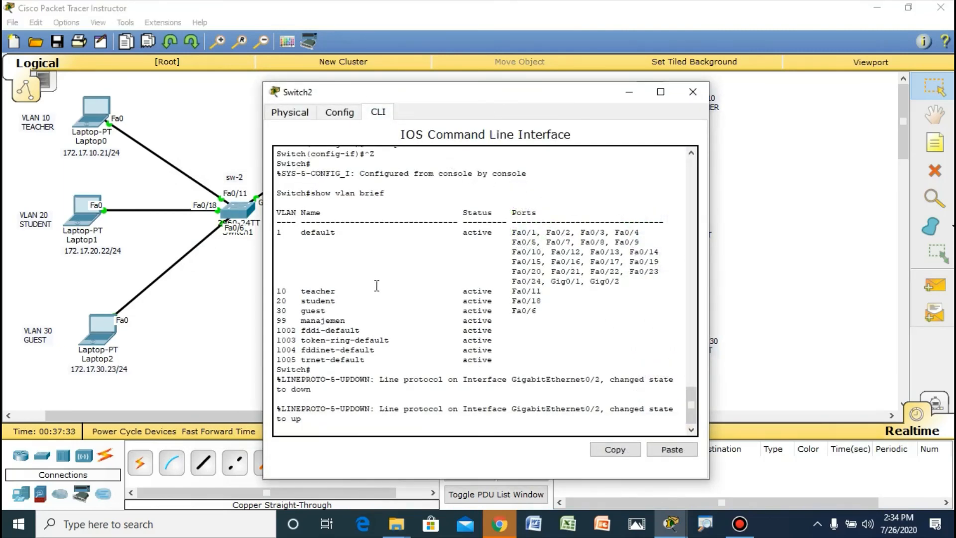
pyautogui.press('Return')
pyautogui.write('c')
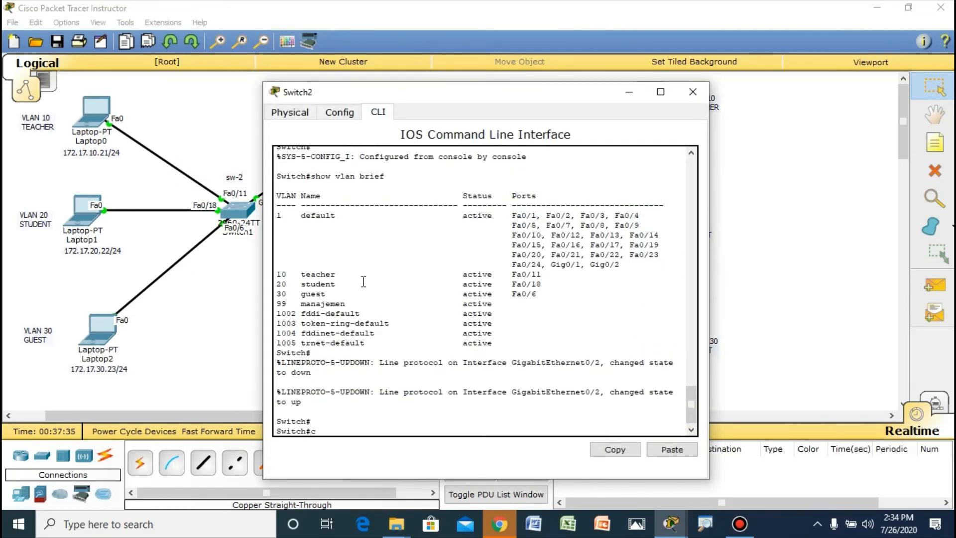
pyautogui.write('onfig t')
pyautogui.press('Return')
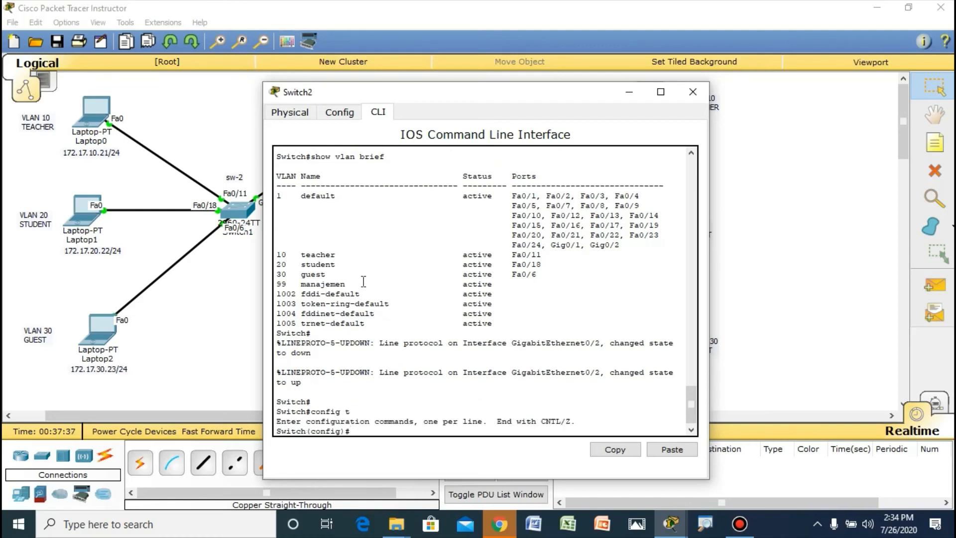
pyautogui.write('sw')
pyautogui.press('Tab')
pyautogui.press('Tab')
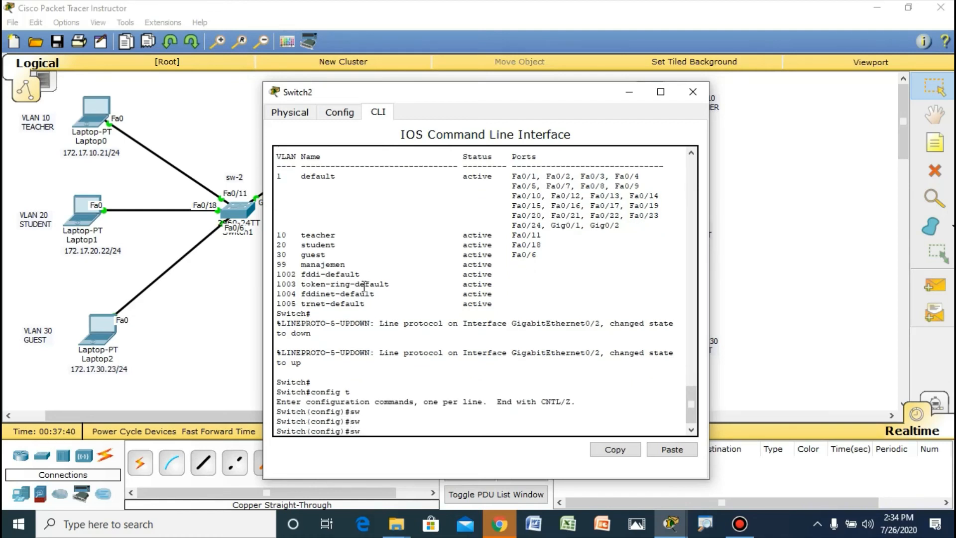
pyautogui.write('int  g0/2')
pyautogui.press('Return')
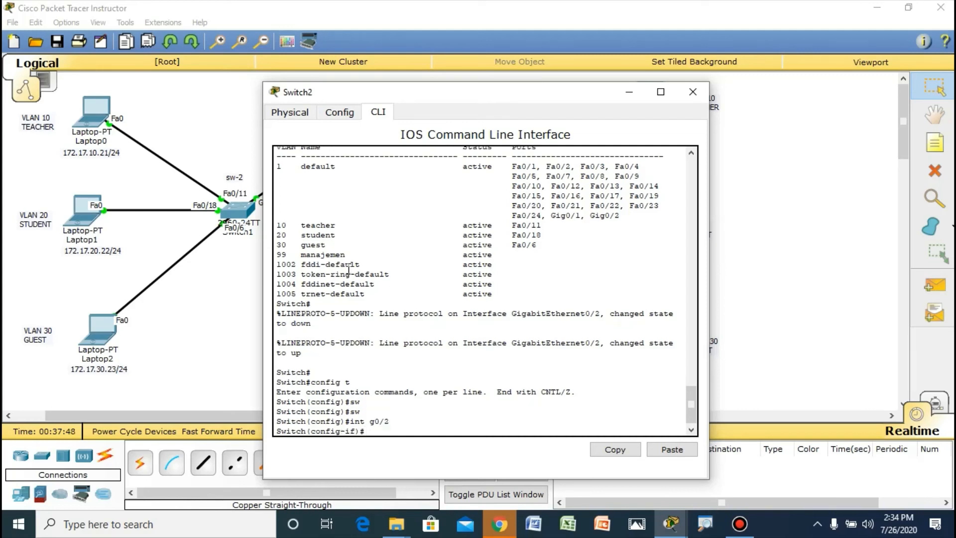
# Step: Set interface g0/2 on sw-3 to trunk mode with switchport mode trunk, and close the switch's window
pyautogui.write('sw')
pyautogui.press('Tab')
pyautogui.write('mode')
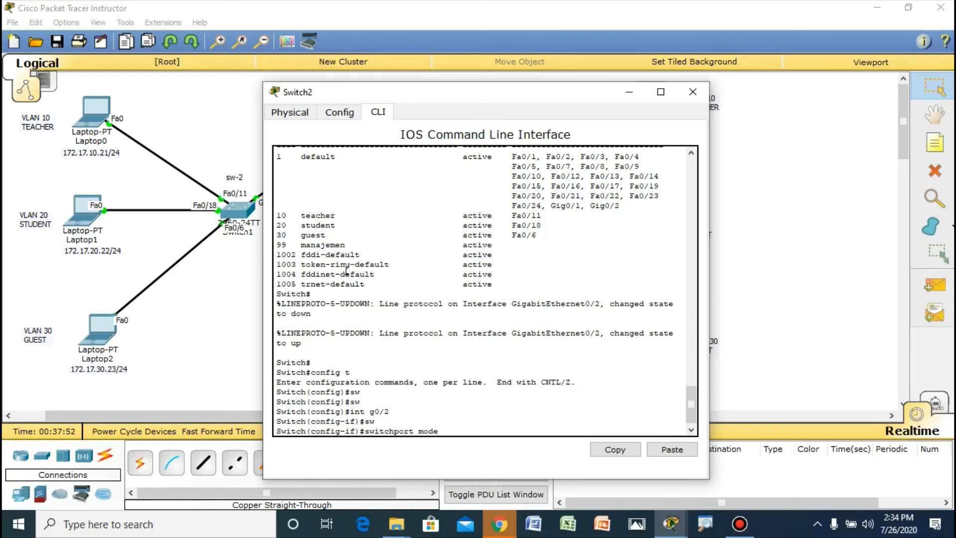
pyautogui.write(' trunk')
pyautogui.press('Return')
pyautogui.press('Return')
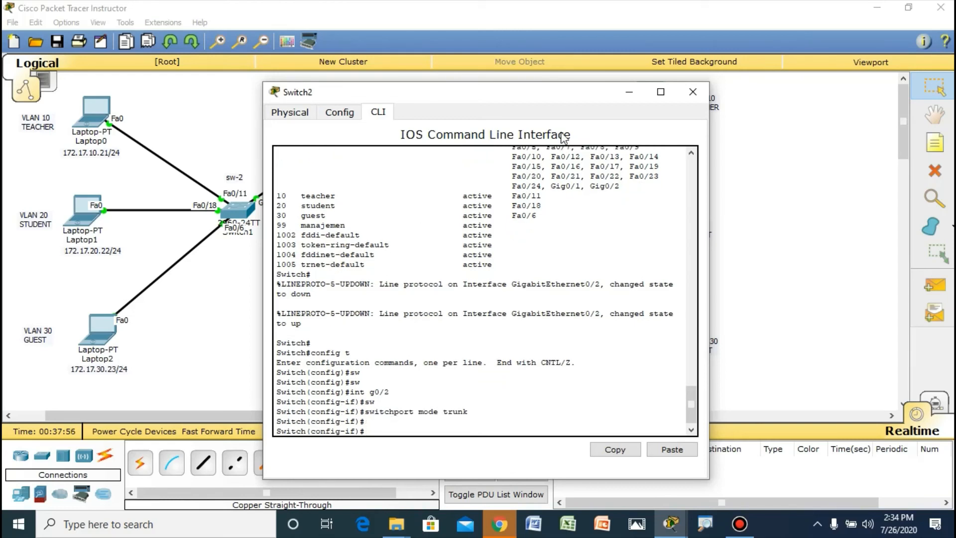
pyautogui.click(693, 92)
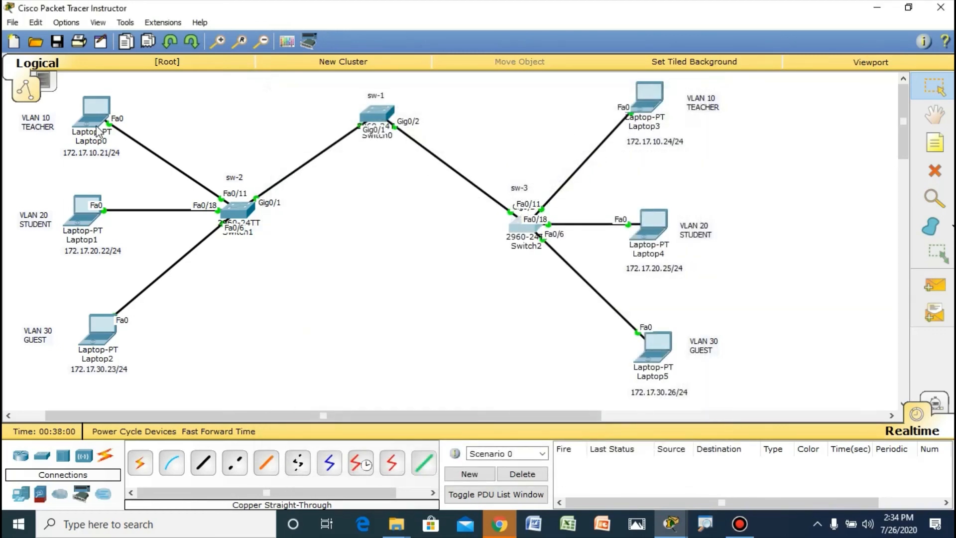
# Step: Test connectivity by sending a simple PDU from Laptop0 to Laptop3, and delete the scenario's PDU
pyautogui.scroll(-1, 257, 157)
pyautogui.scroll(1, 478, 206)
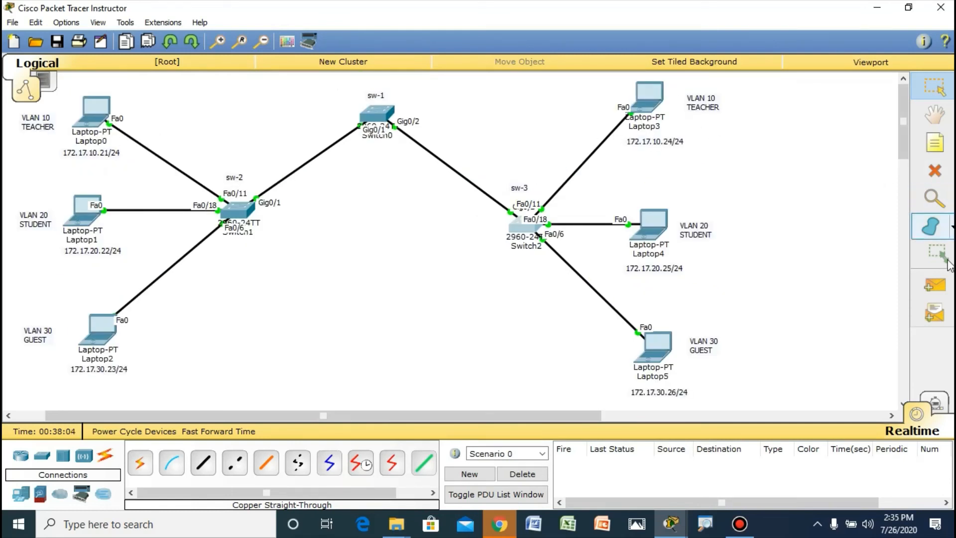
pyautogui.click(941, 288)
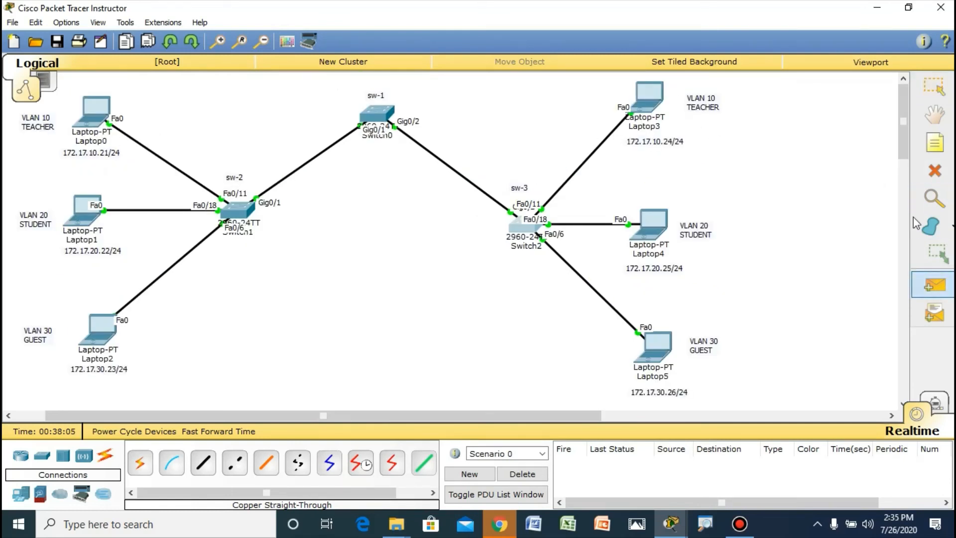
pyautogui.click(102, 112)
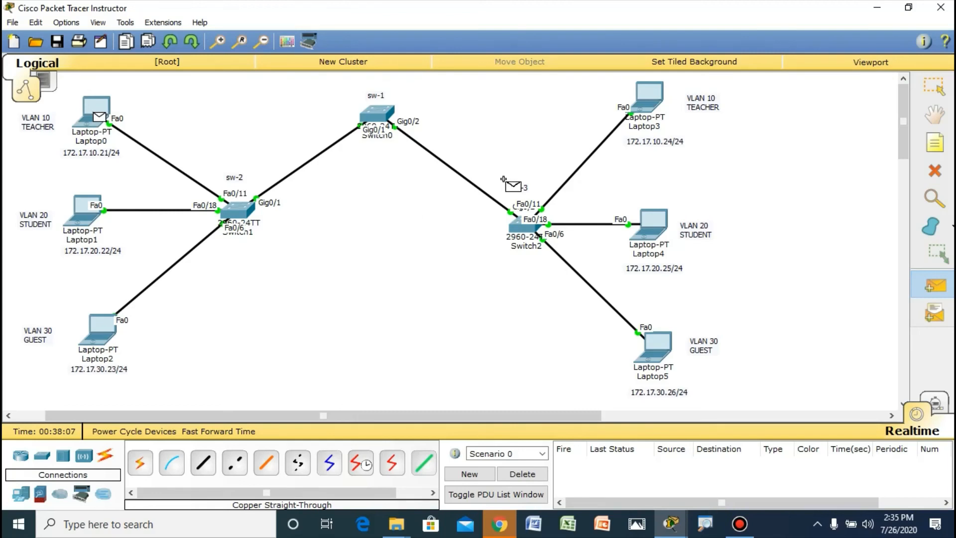
pyautogui.click(656, 94)
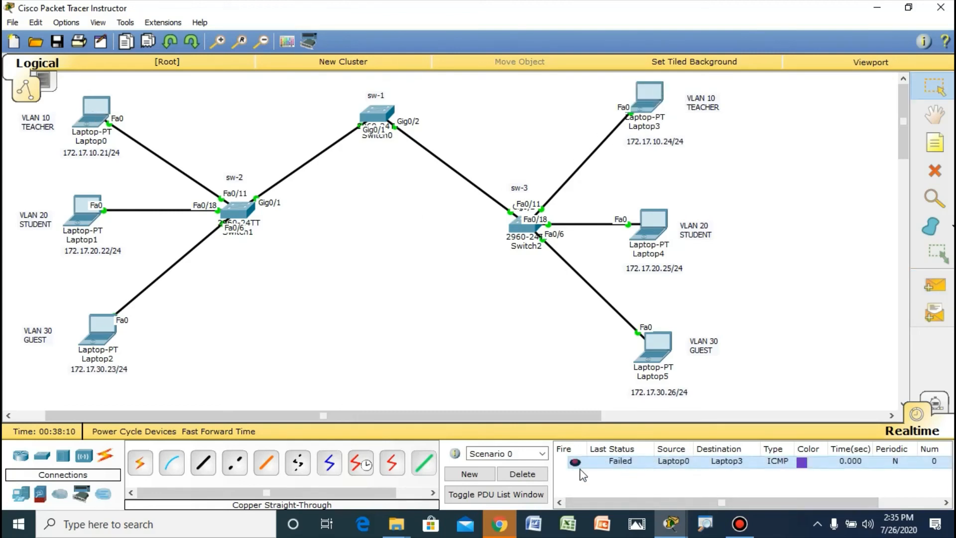
pyautogui.click(528, 476)
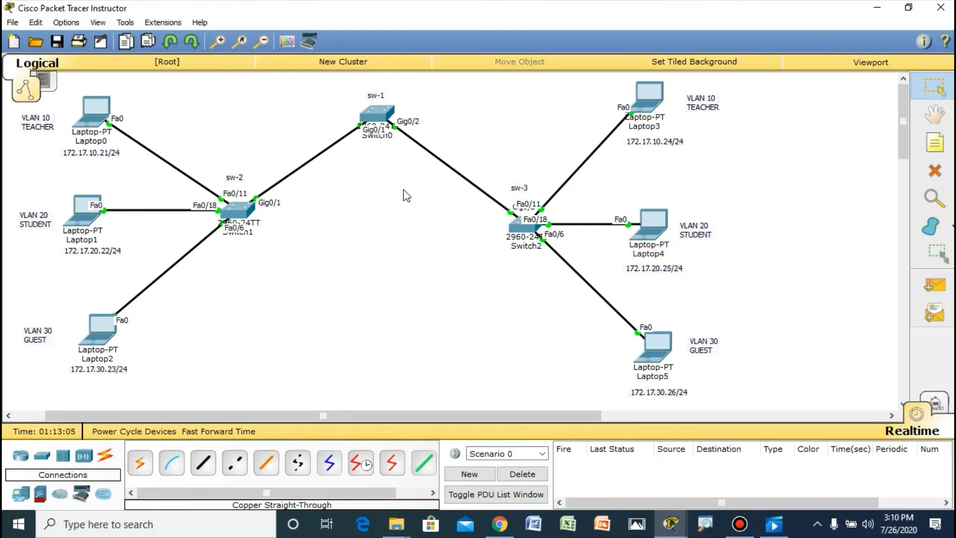
# Step: Test the reverse direction by sending a simple PDU from Laptop3 to Laptop0, and delete the scenario's PDU
pyautogui.click(929, 286)
pyautogui.click(653, 104)
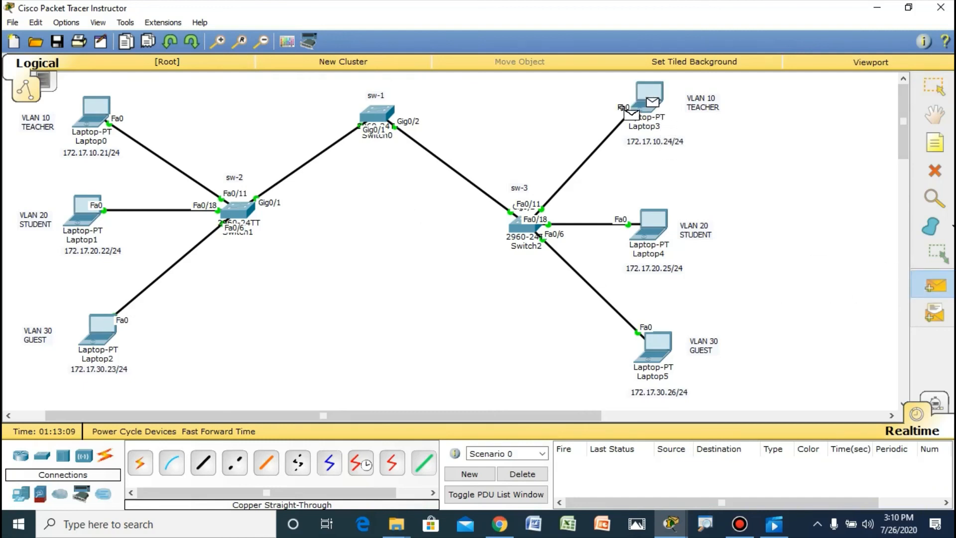
pyautogui.click(102, 110)
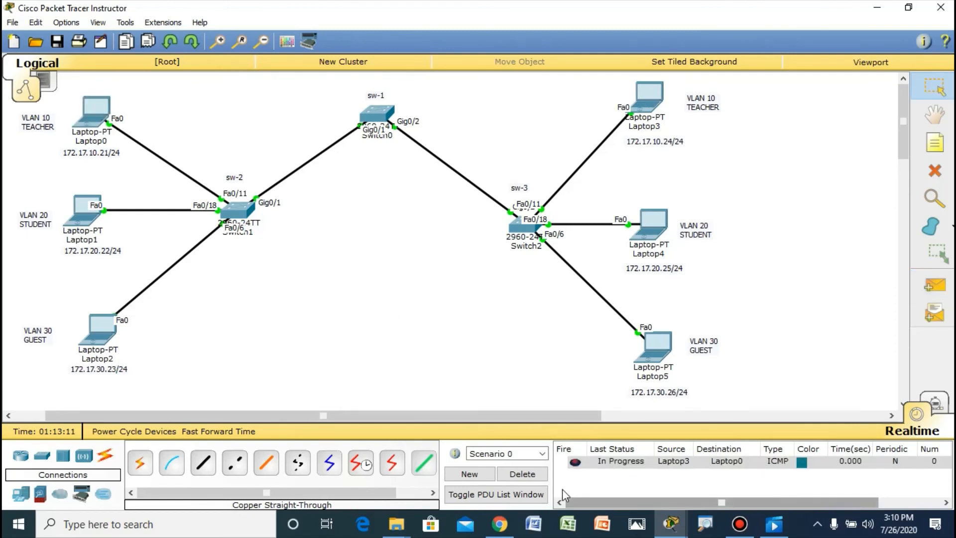
pyautogui.click(532, 475)
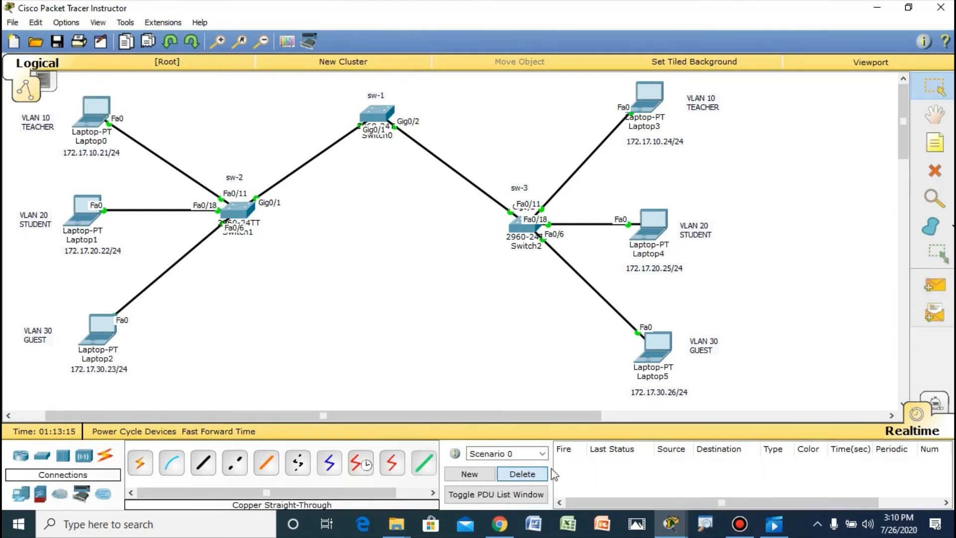
# Step: Test VLAN 20 connectivity by sending a simple PDU from Laptop4 to Laptop1, and delete the scenario's PDU
pyautogui.click(918, 284)
pyautogui.click(649, 229)
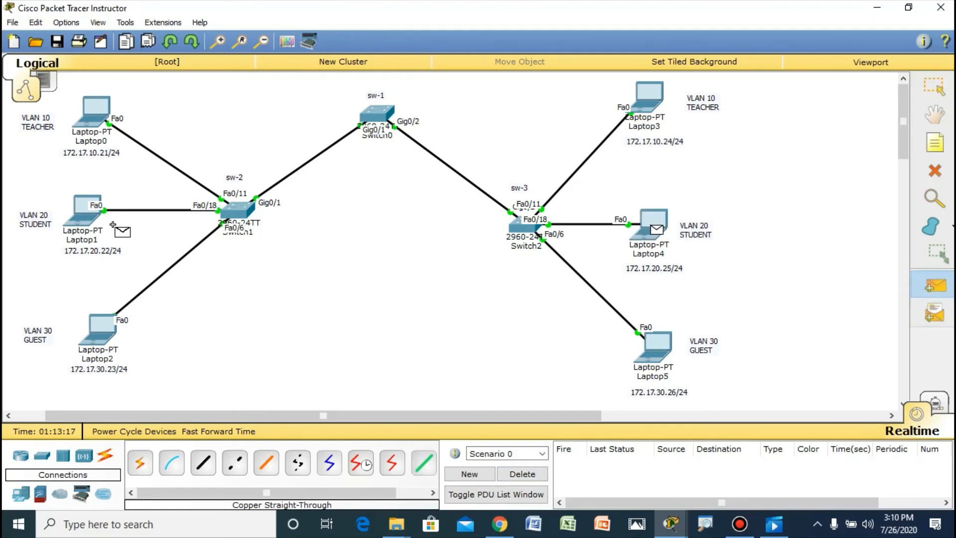
pyautogui.click(90, 219)
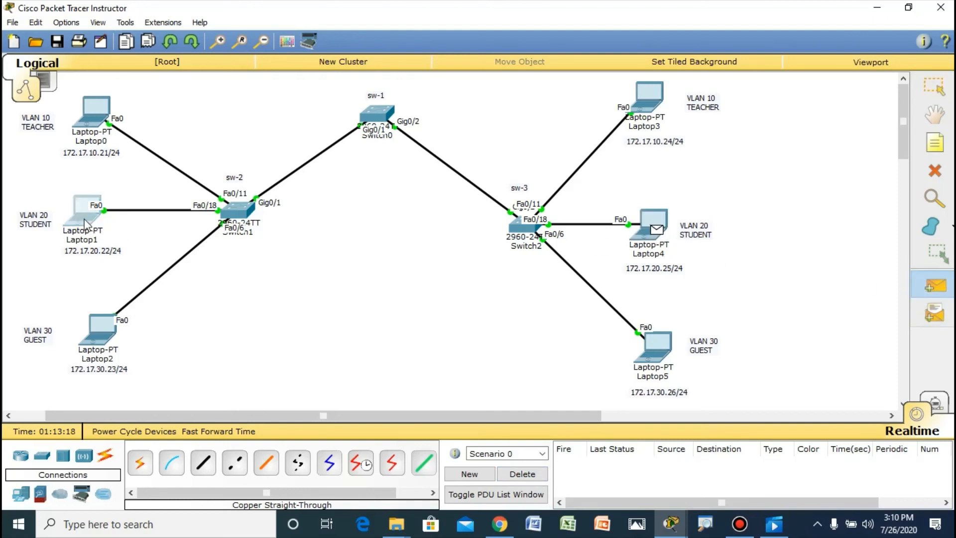
pyautogui.click(530, 474)
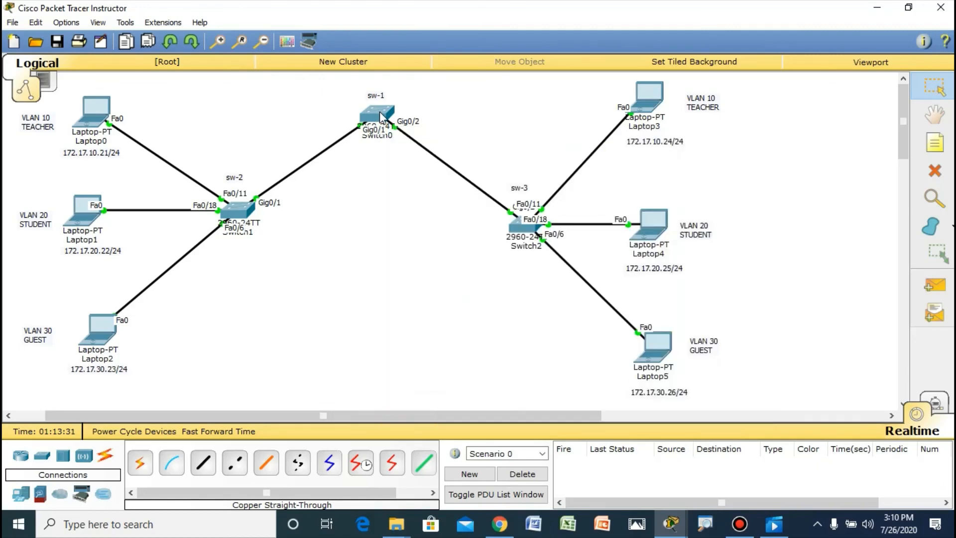
# Step: Open sw-2's command line and leave configuration mode with exit
pyautogui.click(236, 219)
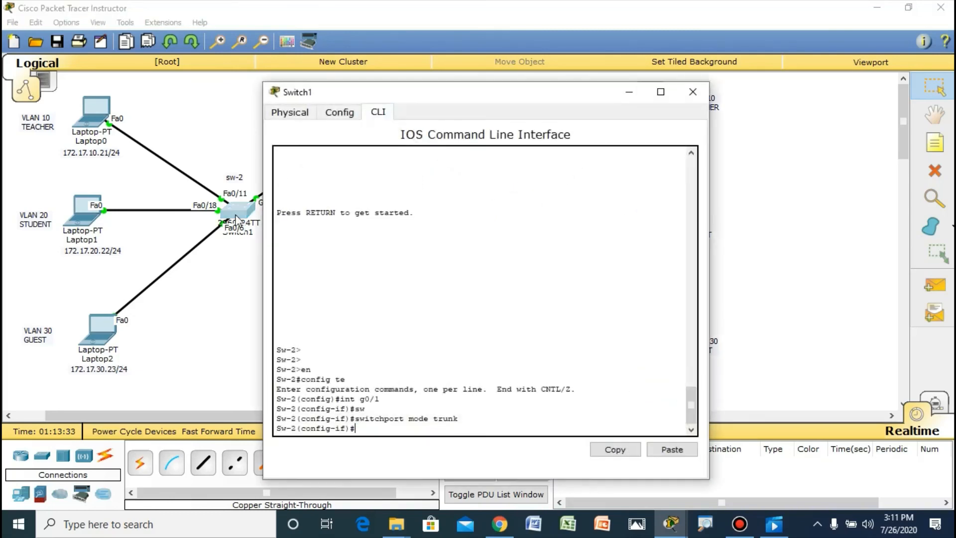
pyautogui.press('Return')
pyautogui.write('en')
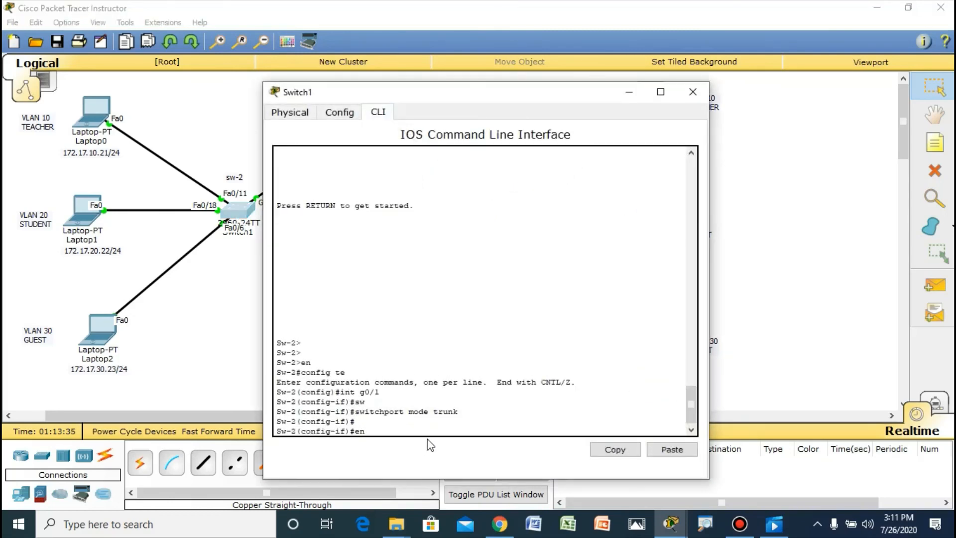
pyautogui.press('Return')
pyautogui.write('en')
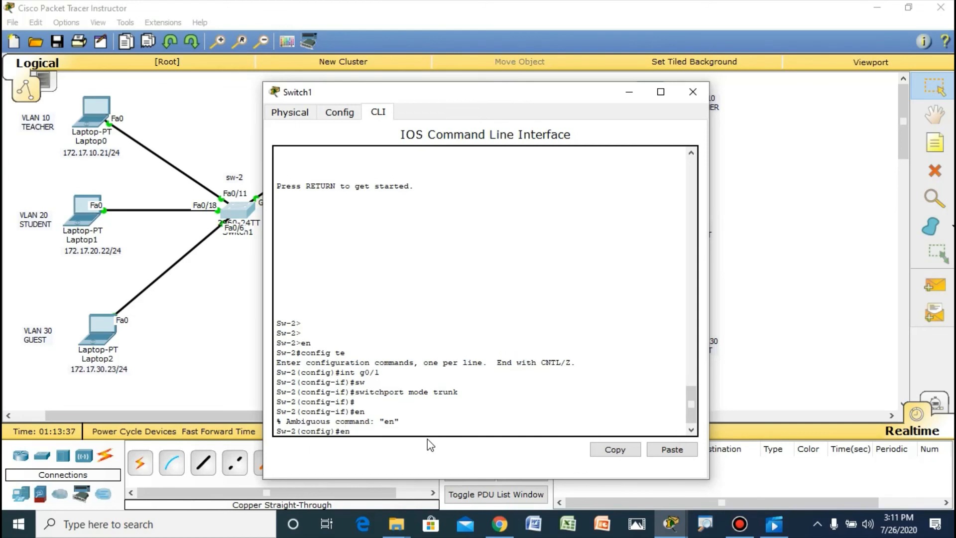
pyautogui.press('Return')
pyautogui.write('exit')
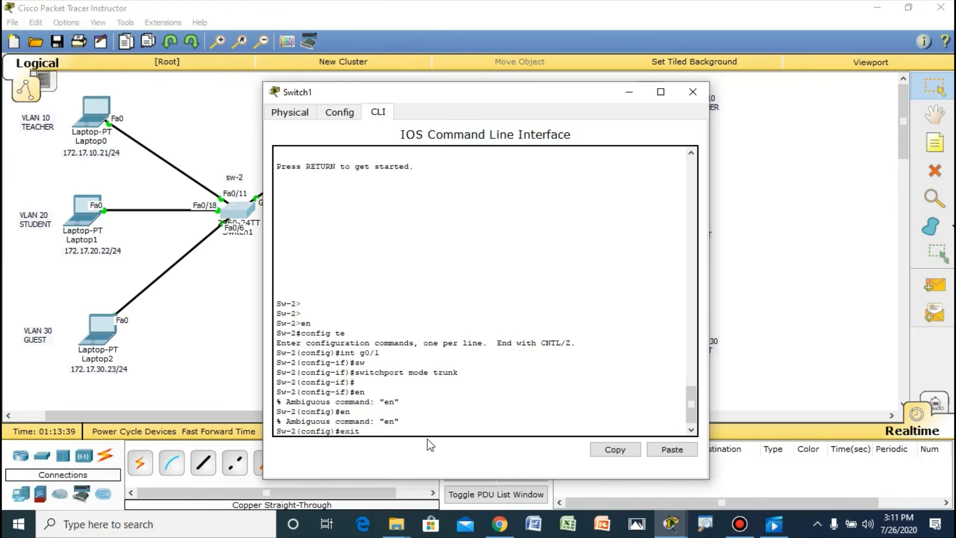
pyautogui.press('Return')
pyautogui.press('Return')
# Step: Check sw-2's VLANs and port assignments with show vlan brief, and close the switch's window
pyautogui.write('show')
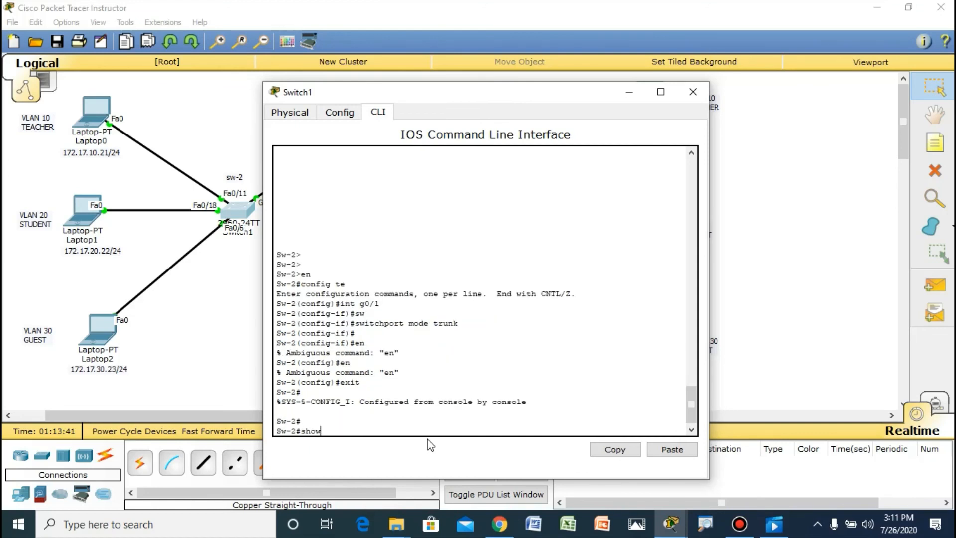
pyautogui.write(' vlan brief')
pyautogui.press('Return')
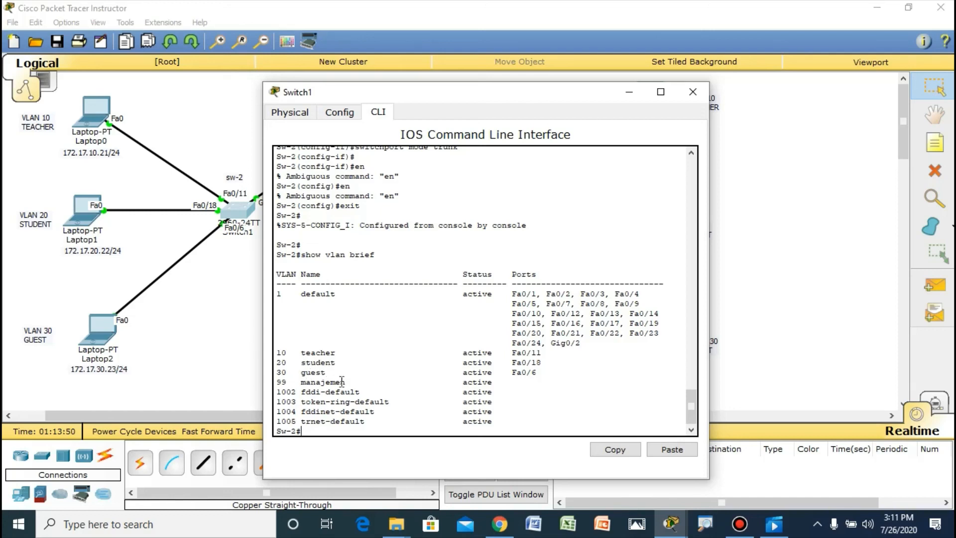
pyautogui.click(693, 91)
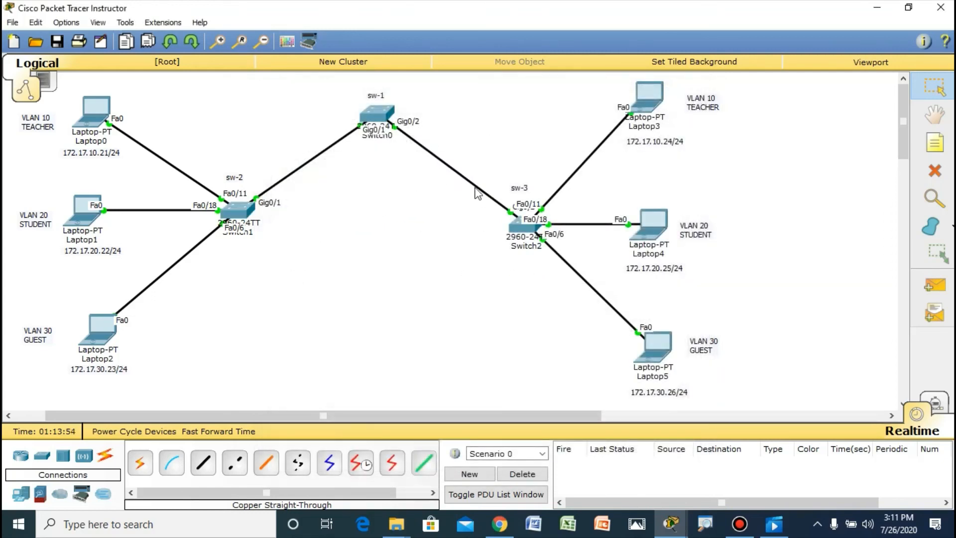
# Step: End configuration mode on sw-3, check its VLANs and port assignments with show vlan brief, and close the switch's window
pyautogui.click(517, 225)
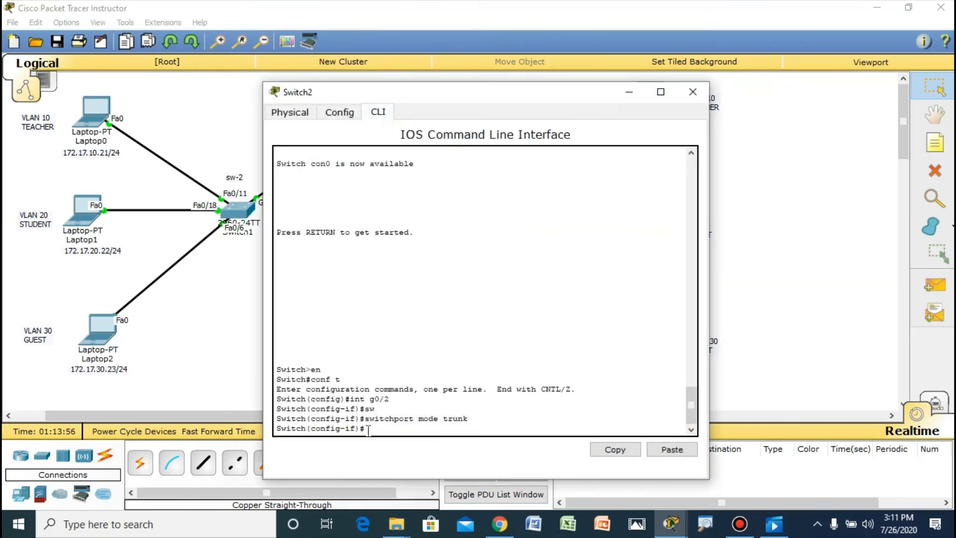
pyautogui.hotkey('ctrl', 'z')
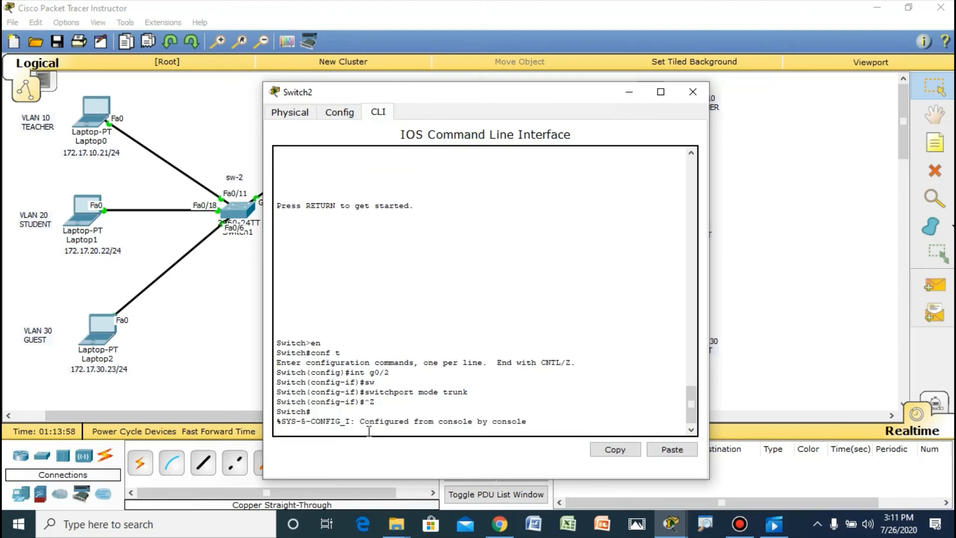
pyautogui.press('Return')
pyautogui.write('show')
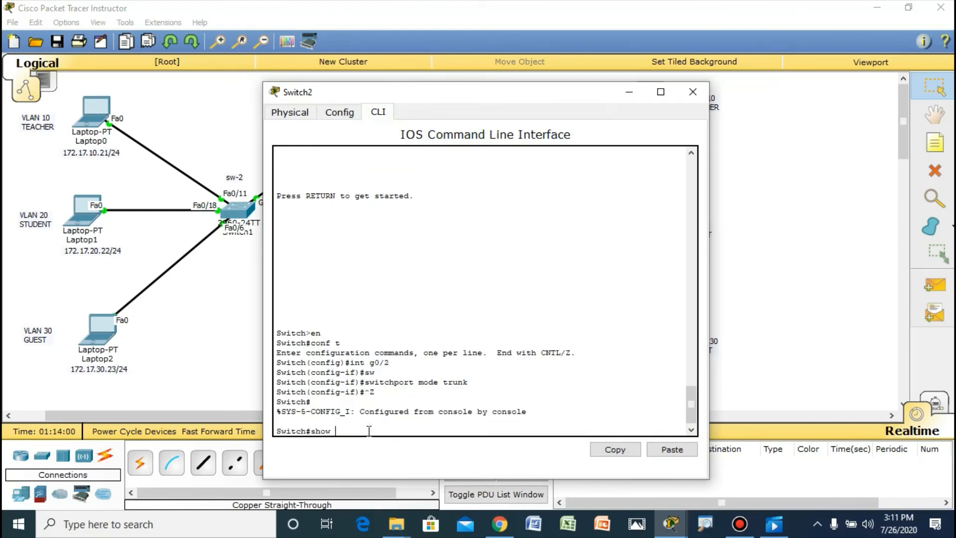
pyautogui.write('vlan brief')
pyautogui.press('Return')
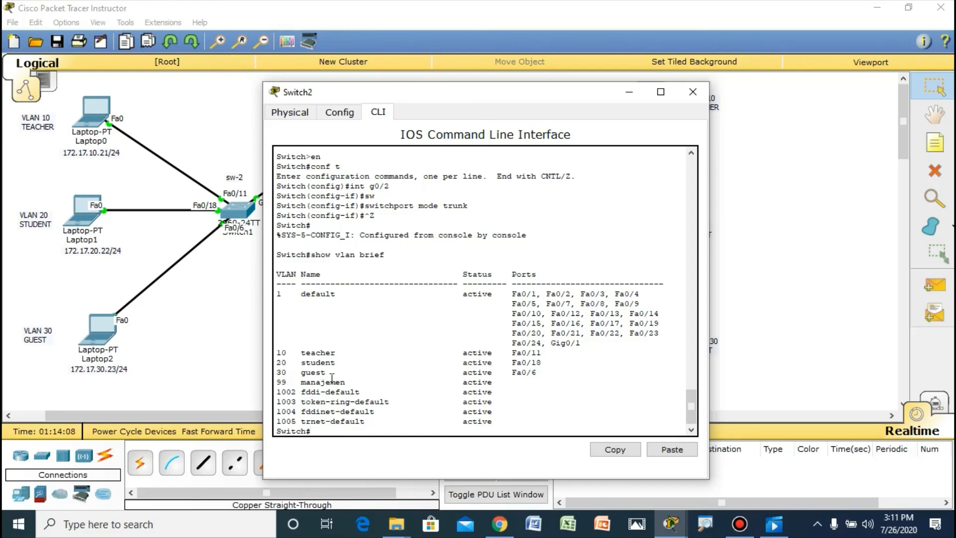
pyautogui.click(692, 96)
# Step: Open sw-1's command line and check its VLANs with show vlan brief
pyautogui.click(380, 121)
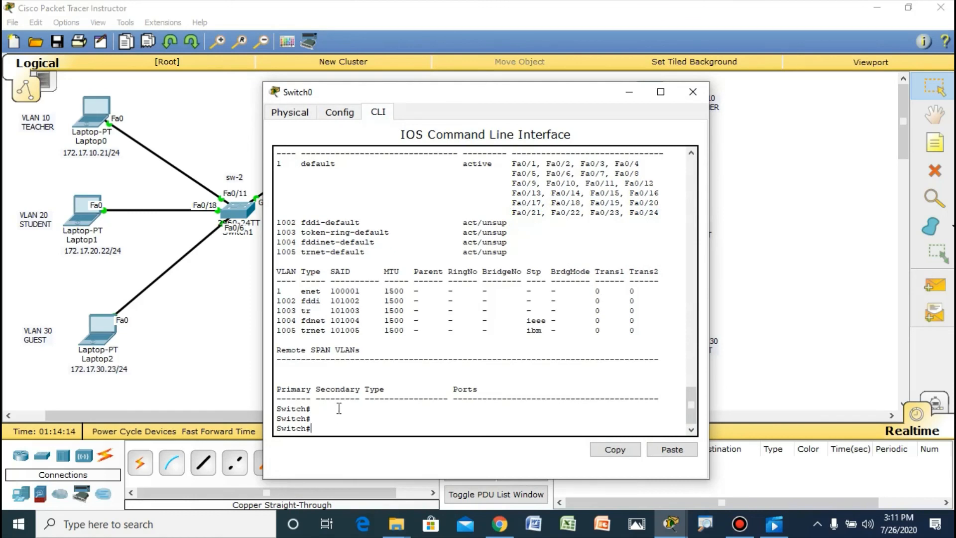
pyautogui.write('show vlan brief')
pyautogui.press('Return')
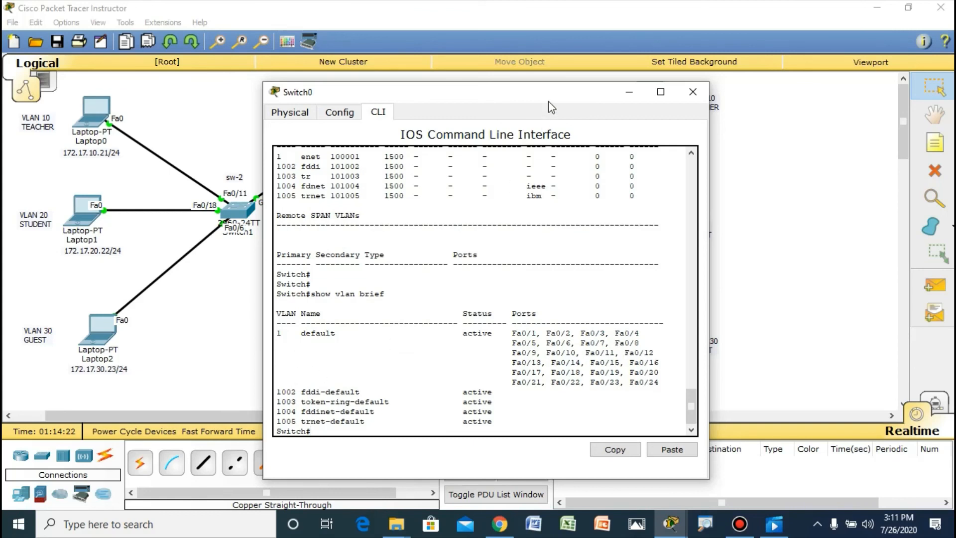
pyautogui.moveTo(558, 100); pyautogui.dragTo(619, 80)
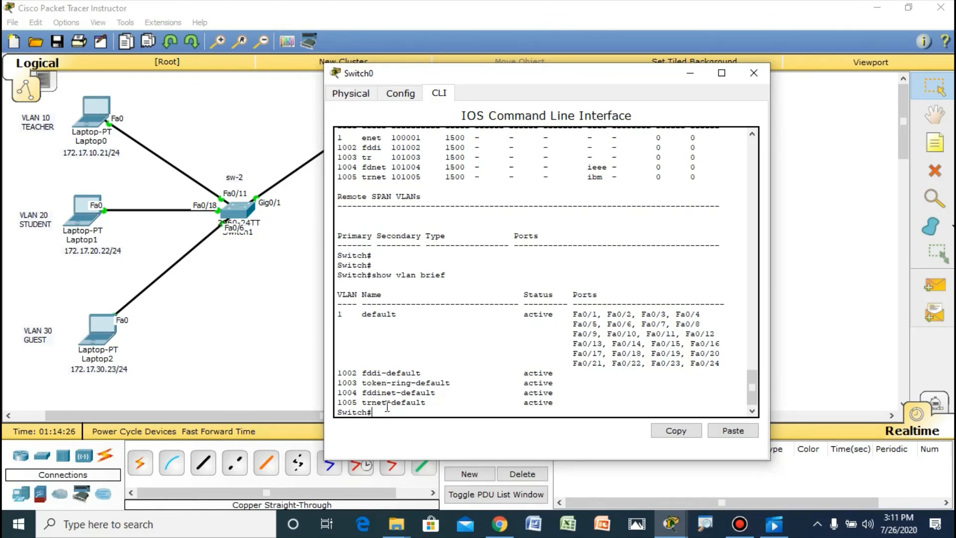
# Step: Enter global configuration mode on sw-1 and create VLAN 10 with the name teacher
pyautogui.write('config t')
pyautogui.press('Return')
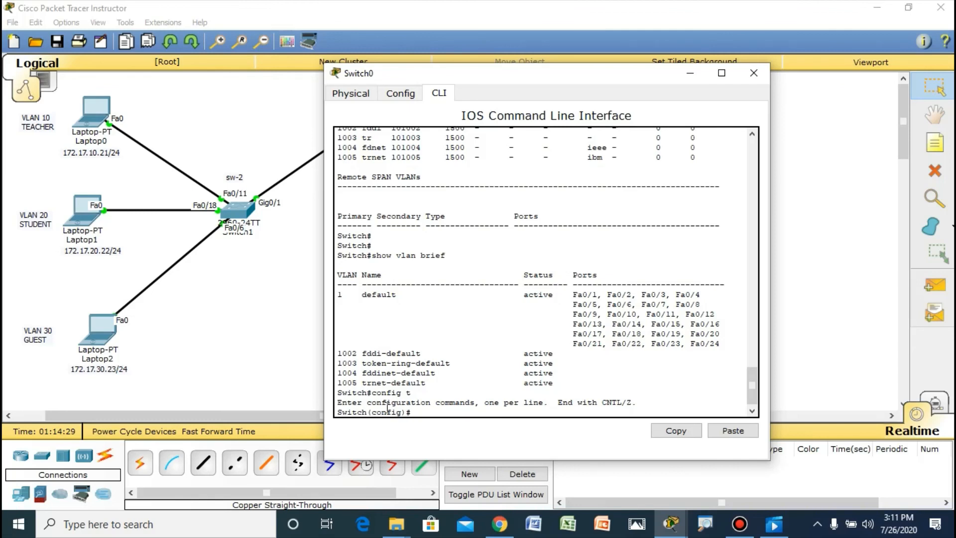
pyautogui.write('vlan 10')
pyautogui.press('Return')
pyautogui.write('name s')
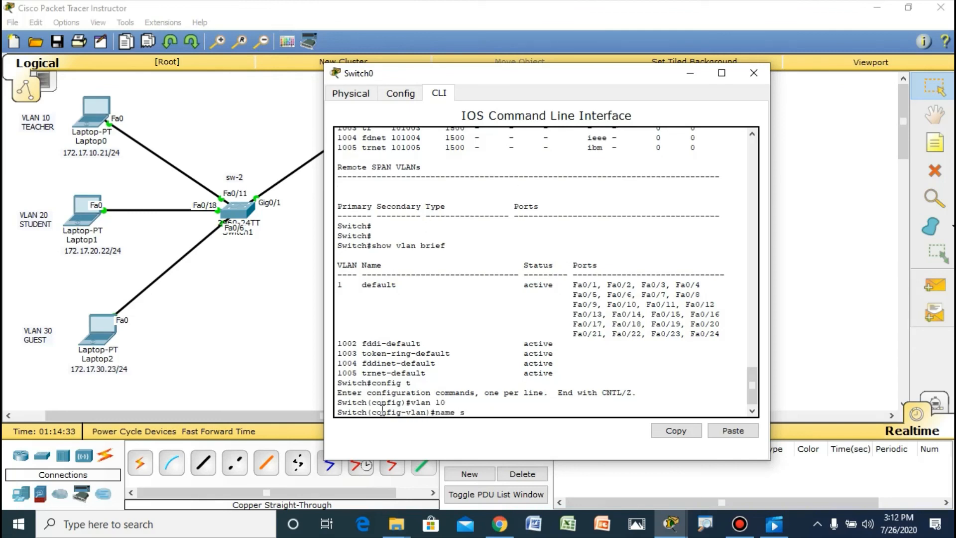
pyautogui.press('BackSpace')
pyautogui.write('teacher')
pyautogui.press('Return')
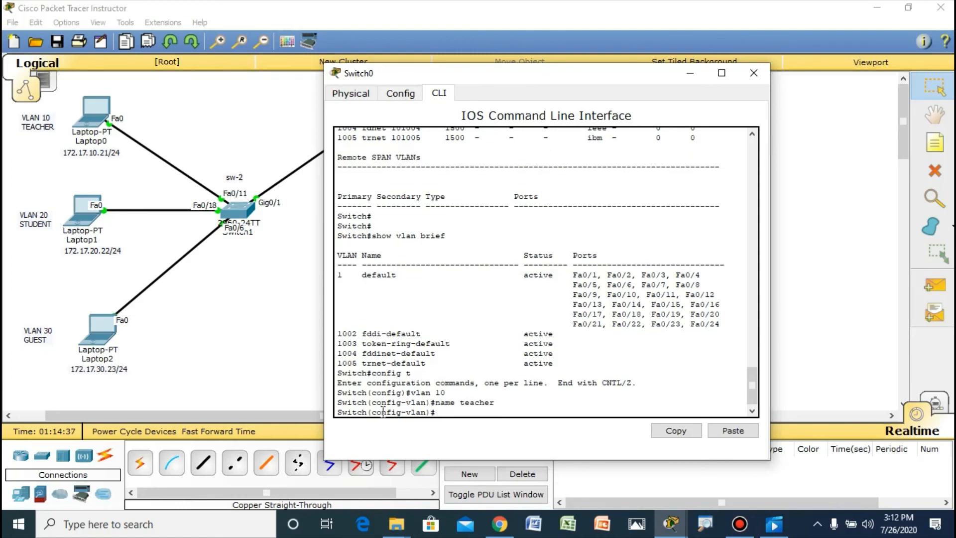
# Step: Create VLAN 20 on sw-1 with the name student
pyautogui.write('vlan 20')
pyautogui.press('Return')
pyautogui.write('name student')
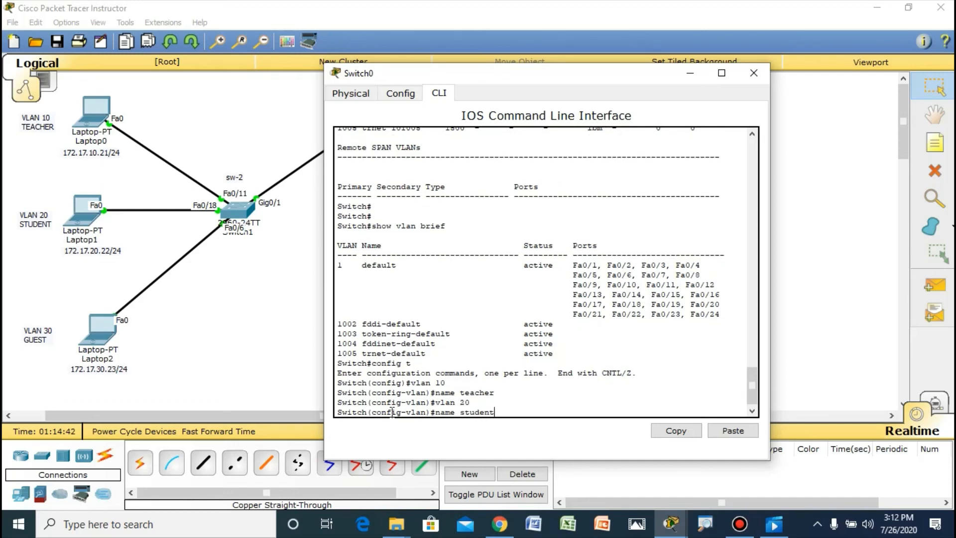
pyautogui.press('Return')
# Step: Create VLAN 30 on sw-1 with the name guest
pyautogui.write('vlan)#v')
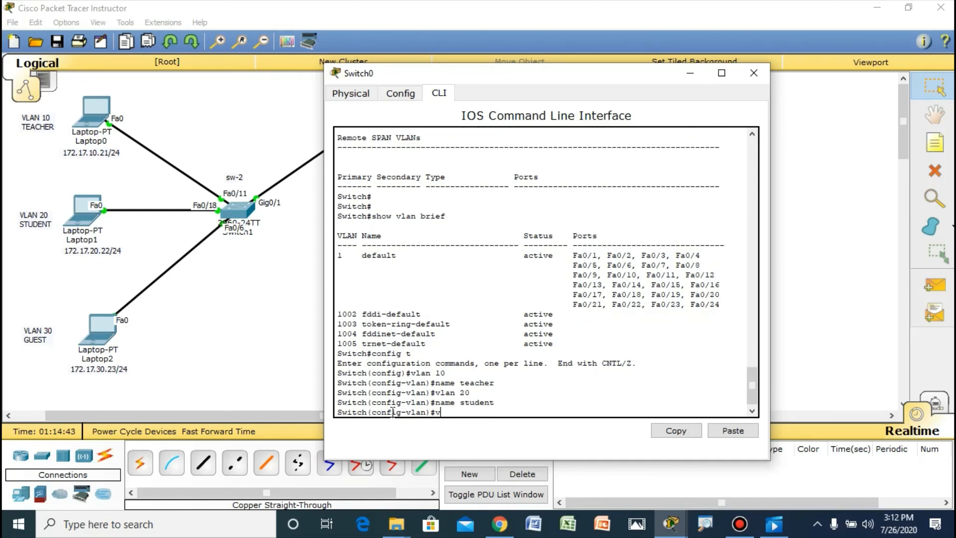
pyautogui.write(' 30')
pyautogui.press('Return')
pyautogui.write('name')
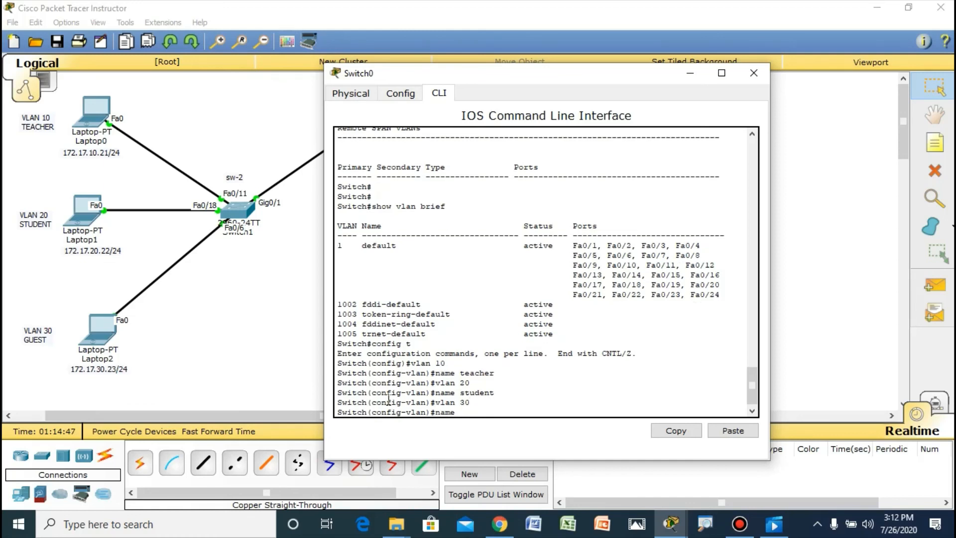
pyautogui.write(' guest')
pyautogui.press('Return')
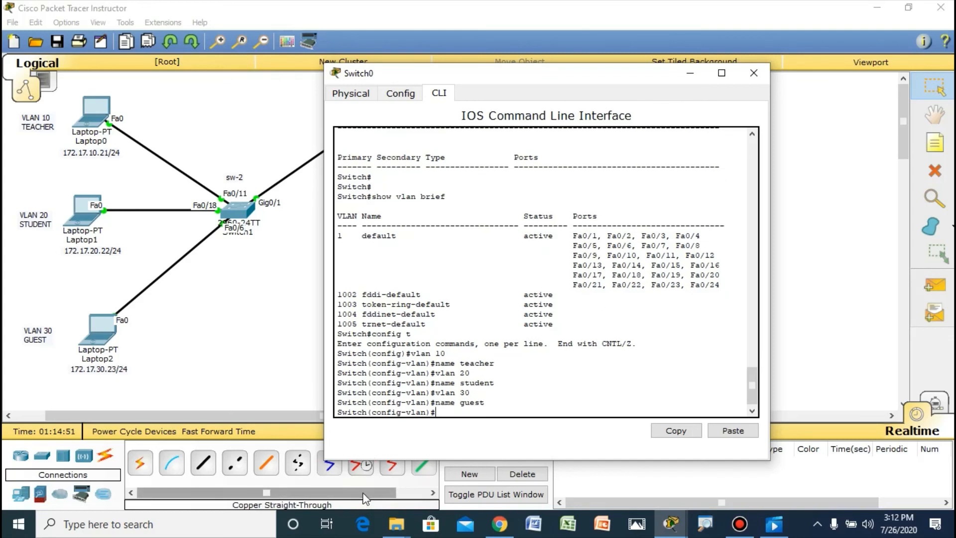
# Step: Create VLAN 99 on sw-1 with the name manajemen, and end configuration mode
pyautogui.write('vlan 99')
pyautogui.press('Return')
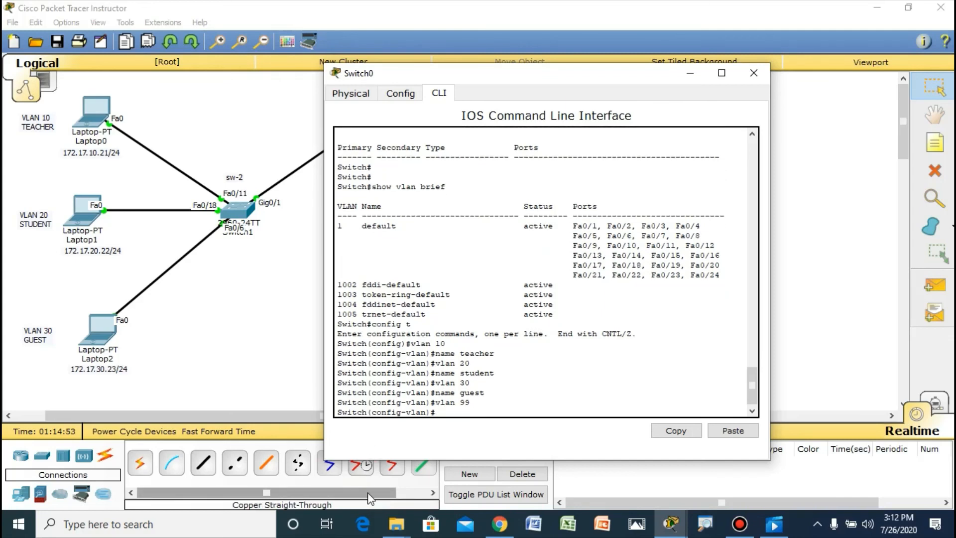
pyautogui.write('name manaj')
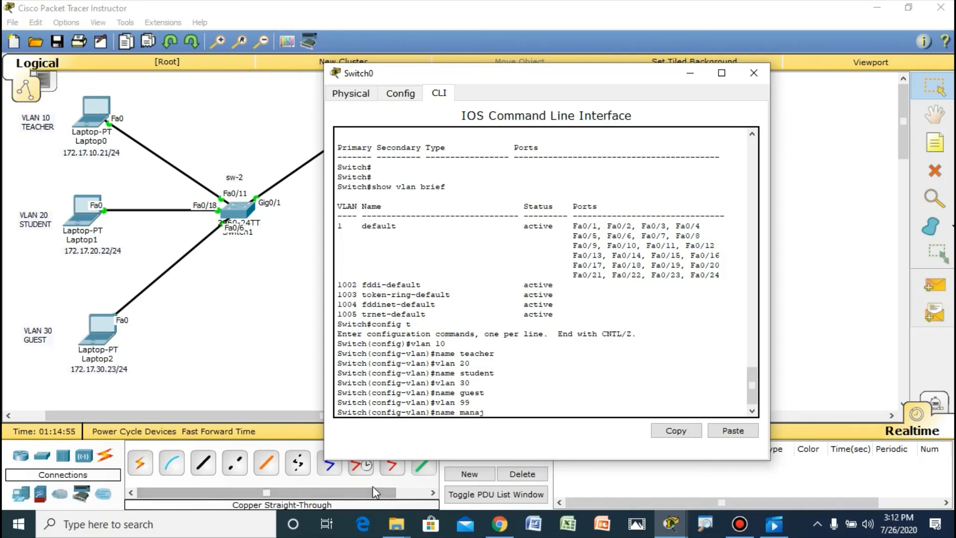
pyautogui.write('emen')
pyautogui.press('Return')
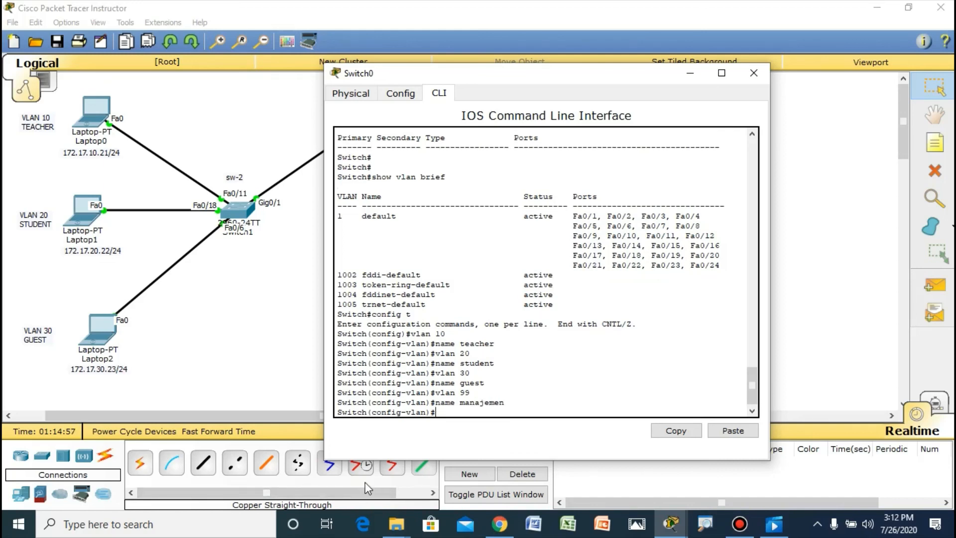
pyautogui.hotkey('ctrl', 'z')
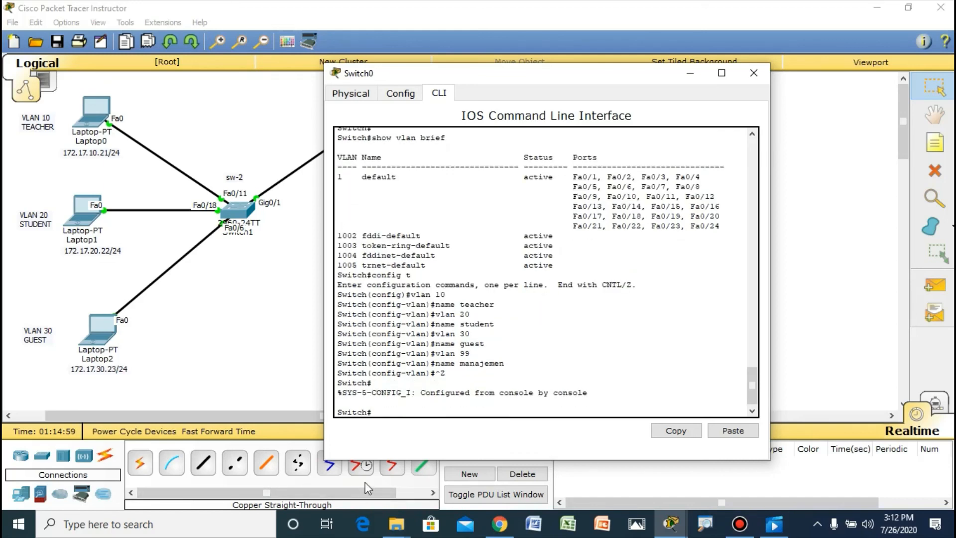
# Step: Verify sw-1's new VLANs with show vlan brief, and close the switch's window
pyautogui.write('show vlan brief')
pyautogui.press('Return')
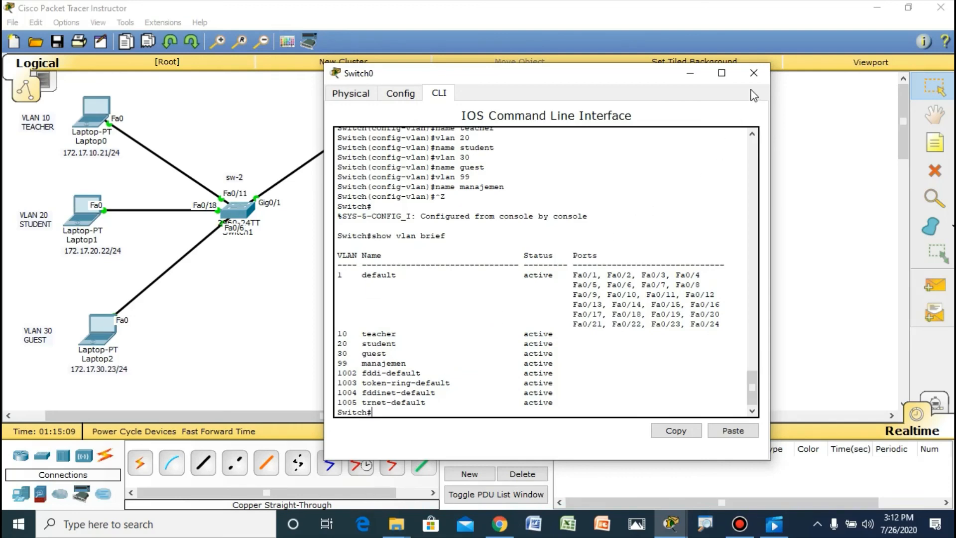
pyautogui.click(753, 73)
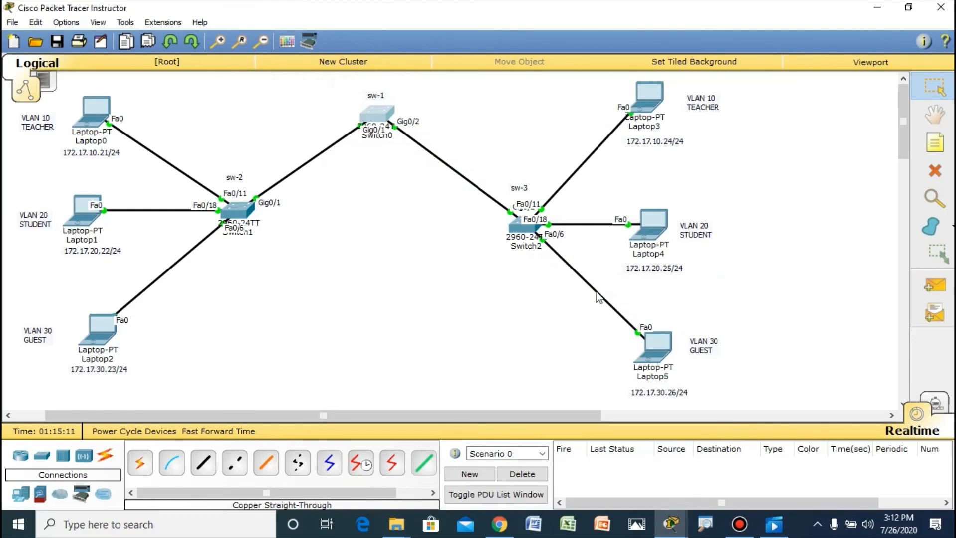
# Step: Test VLAN 10 and VLAN 20 connectivity by sending simple PDUs from Laptop3 to Laptop0 and from Laptop4 to Laptop1
pyautogui.click(934, 285)
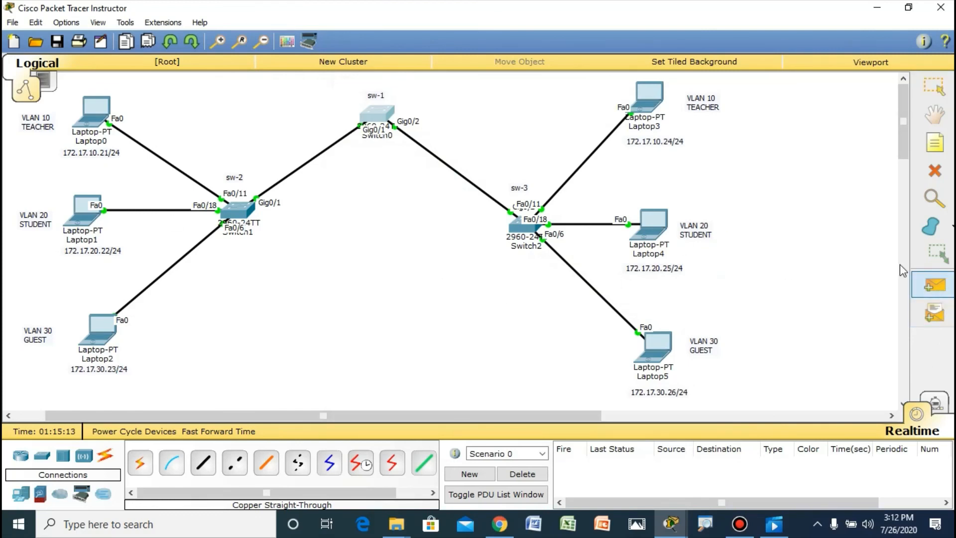
pyautogui.click(650, 92)
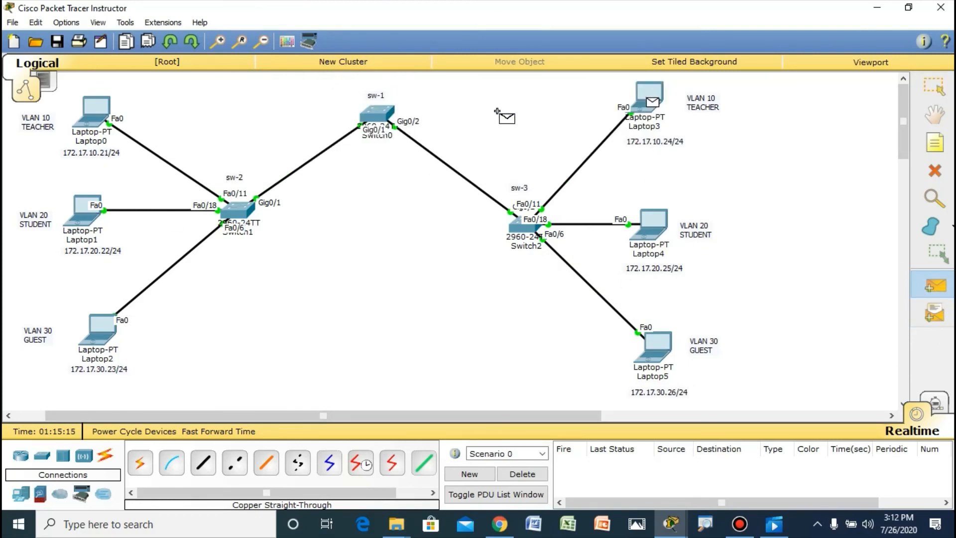
pyautogui.click(93, 107)
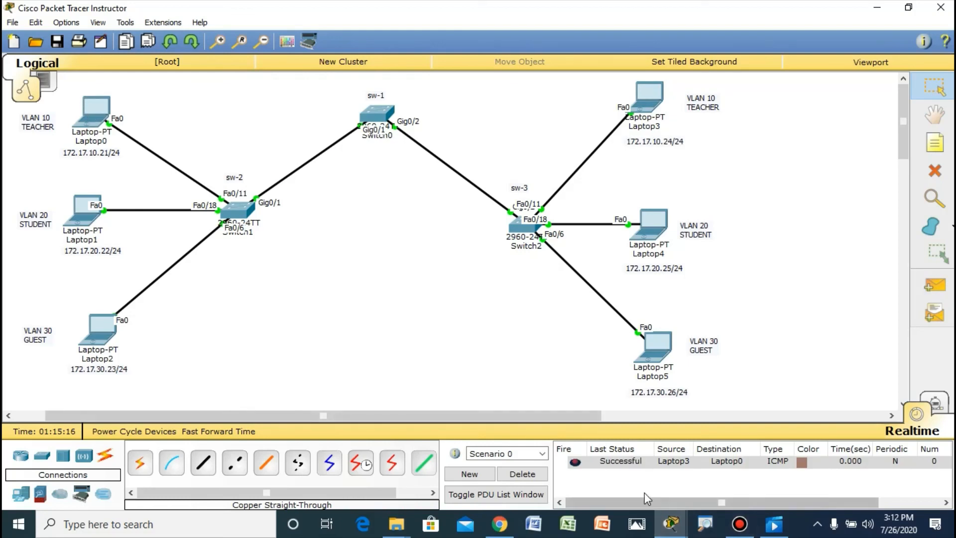
pyautogui.click(934, 287)
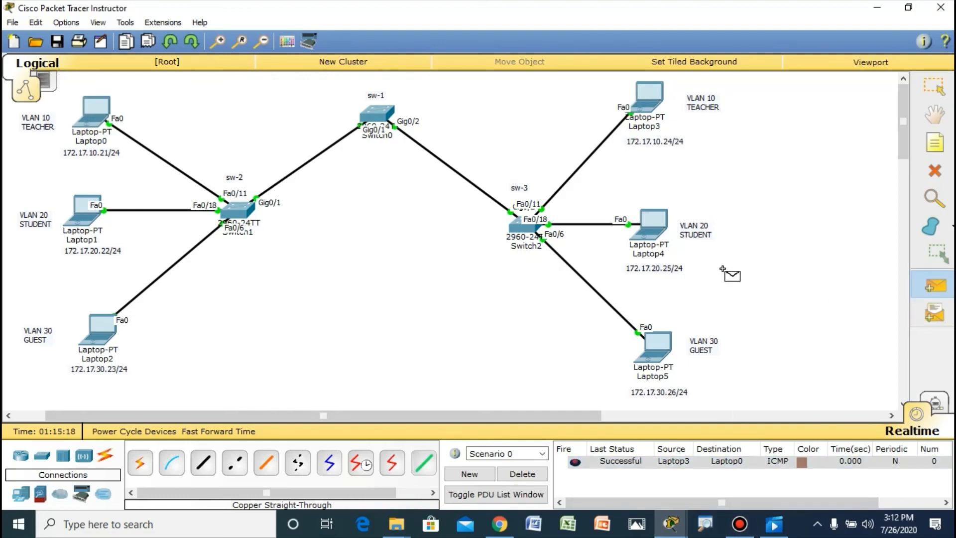
pyautogui.click(648, 228)
pyautogui.click(75, 224)
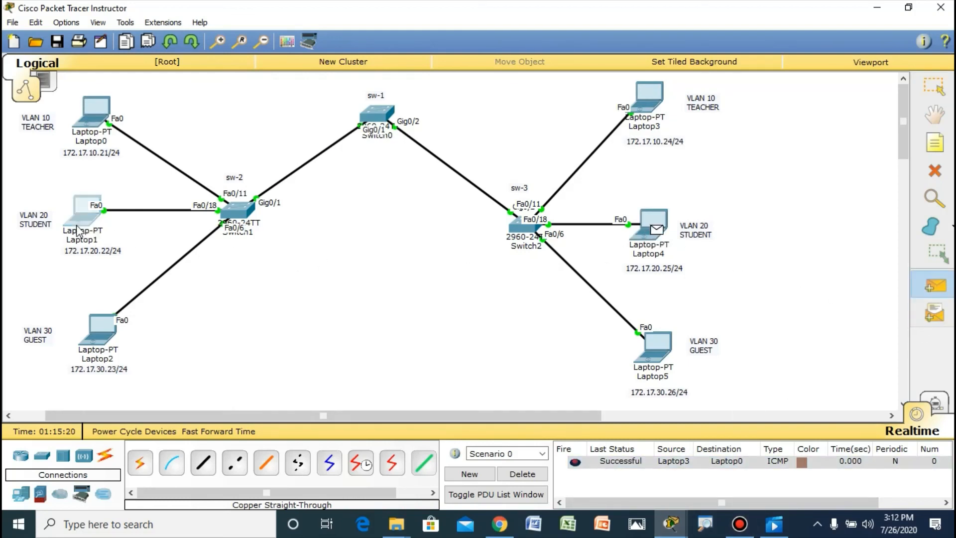
# Step: Test VLAN 30 connectivity by sending a simple PDU from Laptop5 to Laptop2, and delete the scenario's PDUs
pyautogui.click(936, 289)
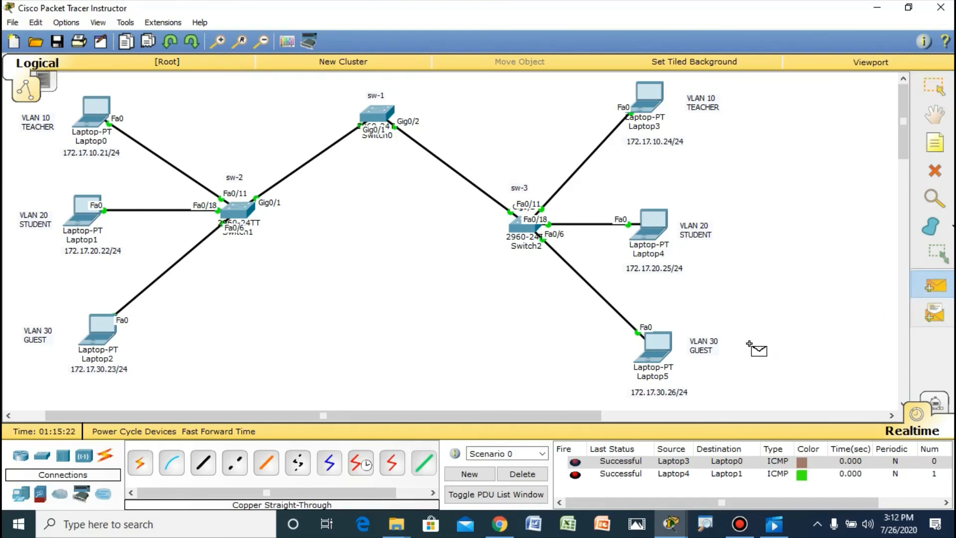
pyautogui.click(653, 346)
pyautogui.click(102, 330)
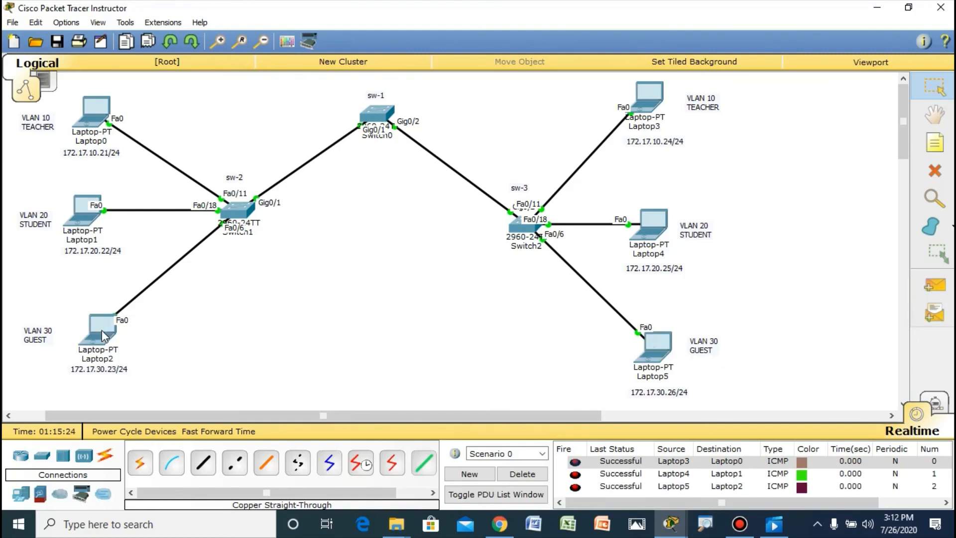
pyautogui.click(522, 474)
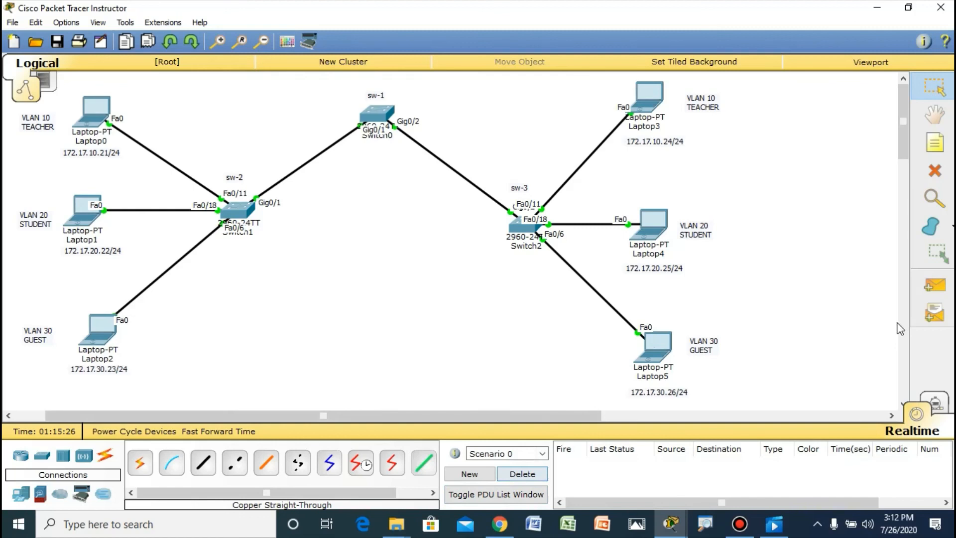
# Step: Test connectivity between VLAN 20 and VLAN 10 by sending a simple PDU from Laptop4 to Laptop3, and delete the scenario's PDU
pyautogui.click(935, 285)
pyautogui.click(648, 224)
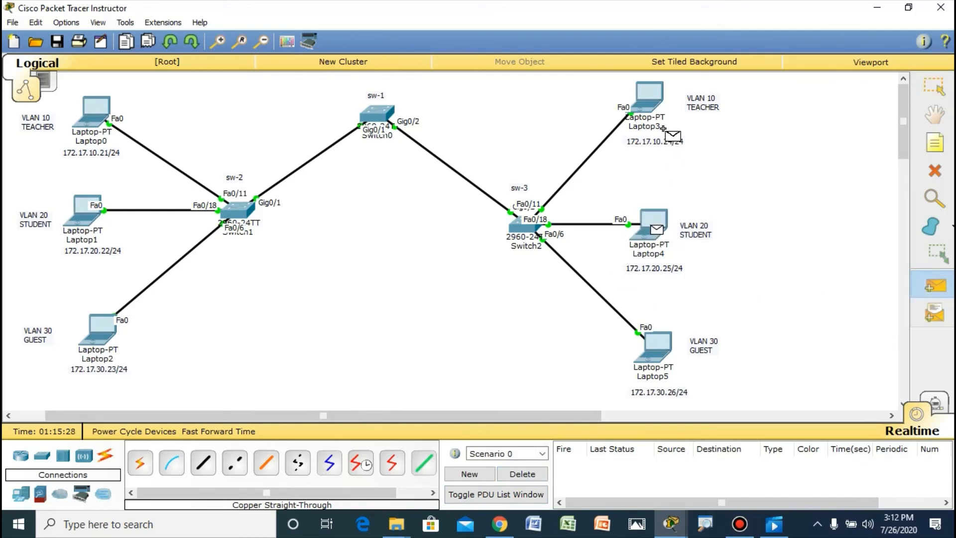
pyautogui.click(666, 98)
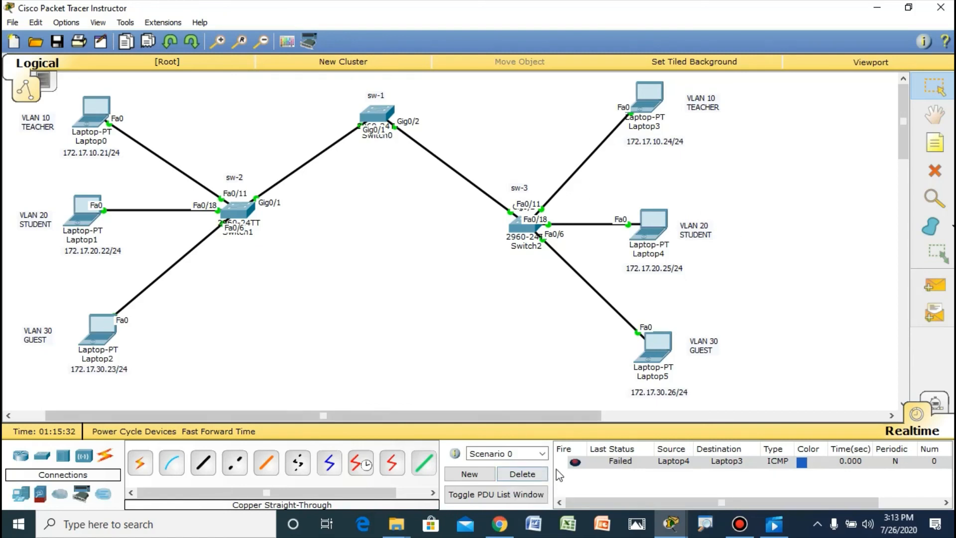
pyautogui.click(531, 477)
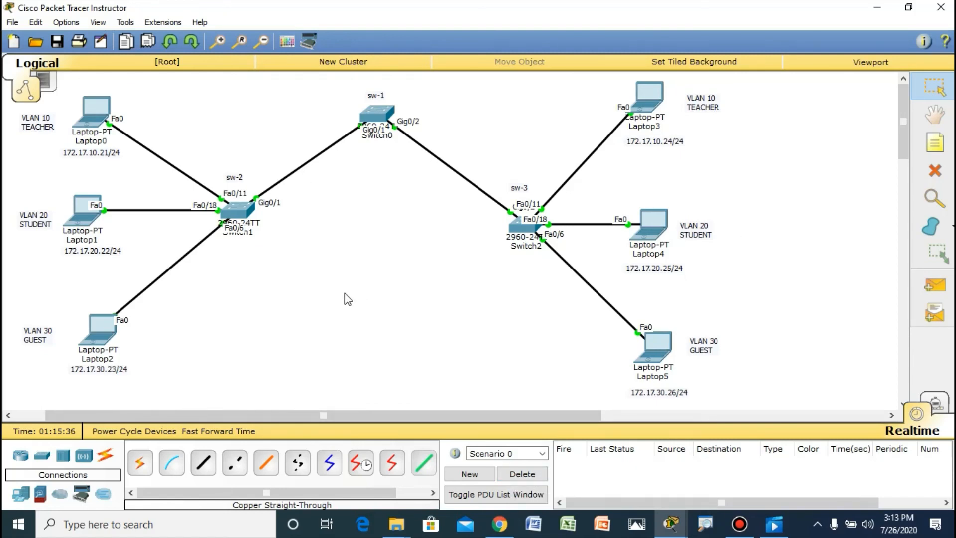
# Step: Ping Laptop3 at 172.17.10.24 from Laptop0's command prompt, and close the laptop's window
pyautogui.click(106, 111)
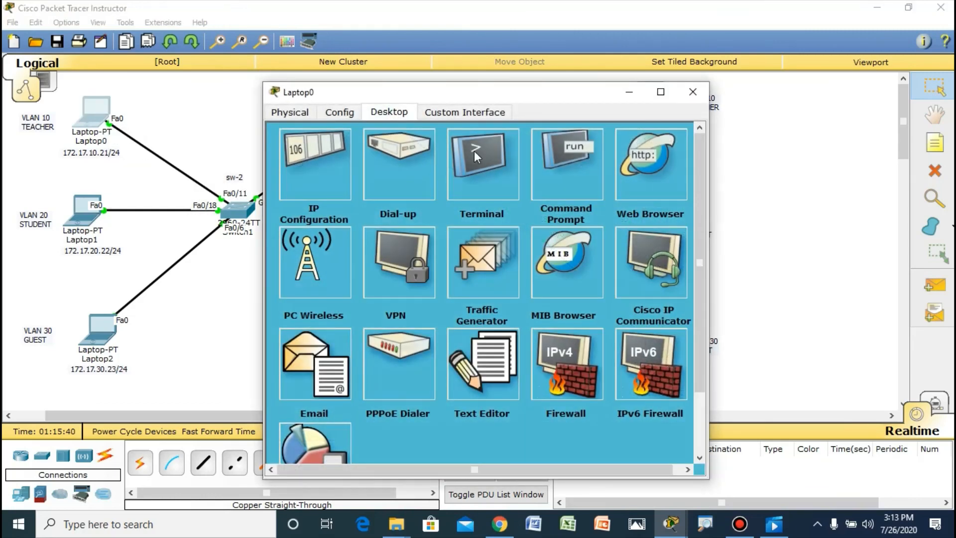
pyautogui.moveTo(568, 97); pyautogui.dragTo(346, 84)
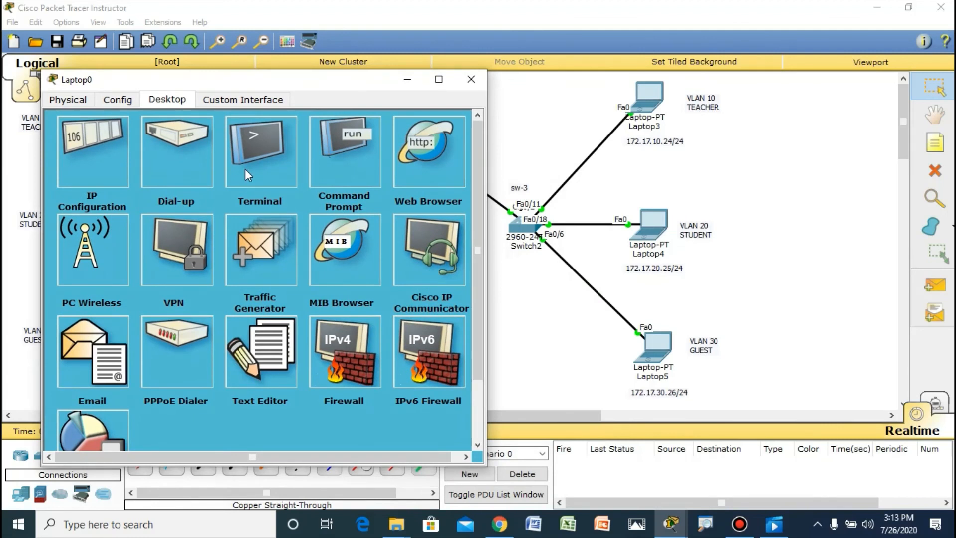
pyautogui.click(366, 172)
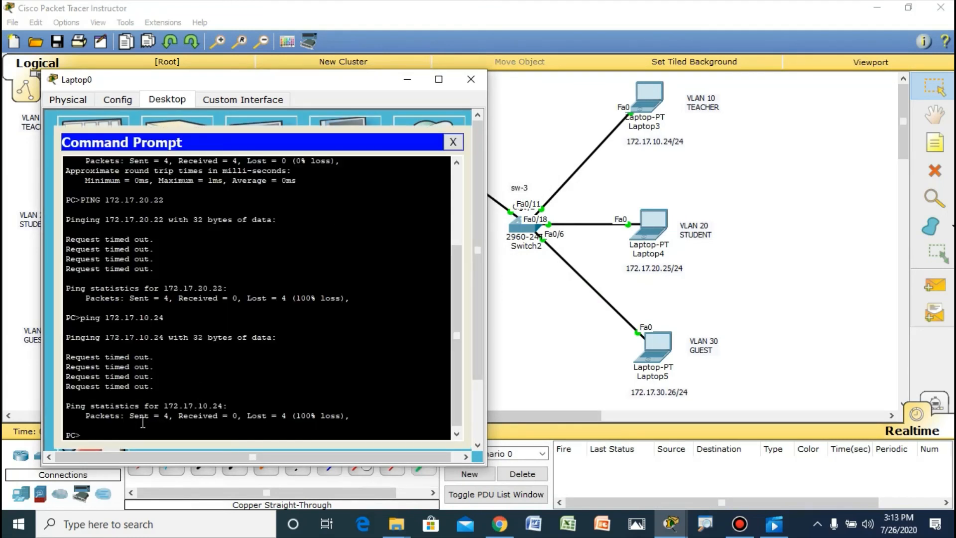
pyautogui.write('ping 172.17.10.24')
pyautogui.press('Return')
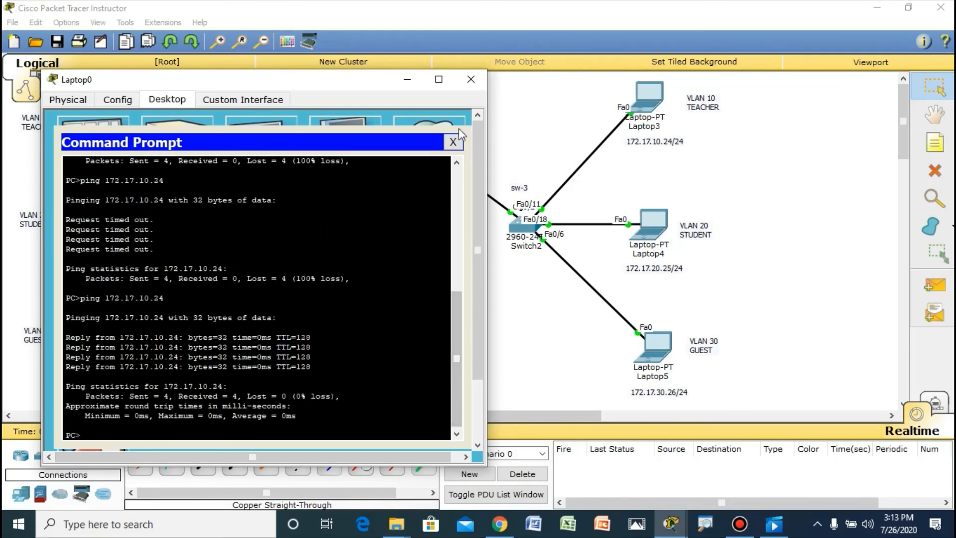
pyautogui.click(470, 81)
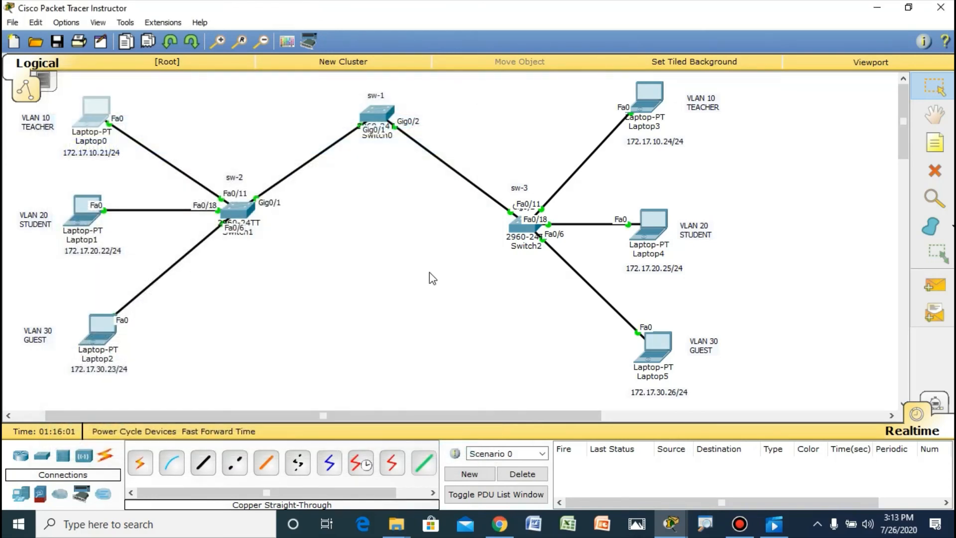
pyautogui.scroll(-1, 430, 271)
pyautogui.scroll(1, 431, 270)
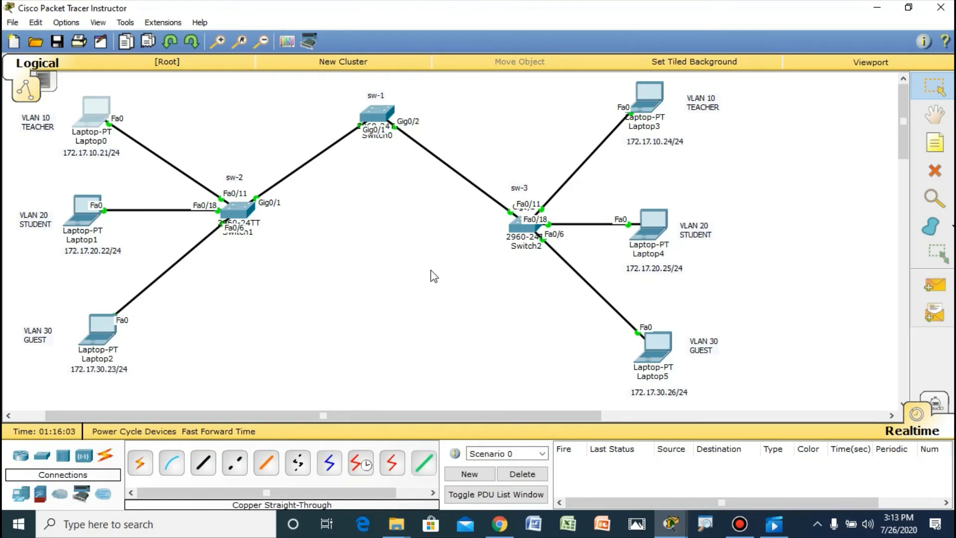